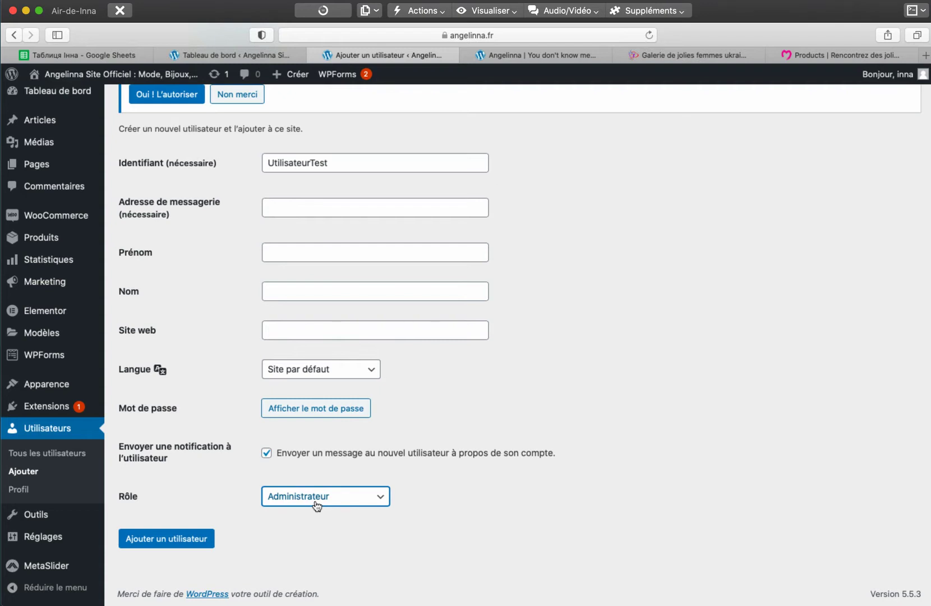
- Replace UtilisateurTest in the Identifiant field with the new login name
{"action": "scroll", "coordinate": [575, 468], "scroll_direction": "up", "scroll_amount": 5}
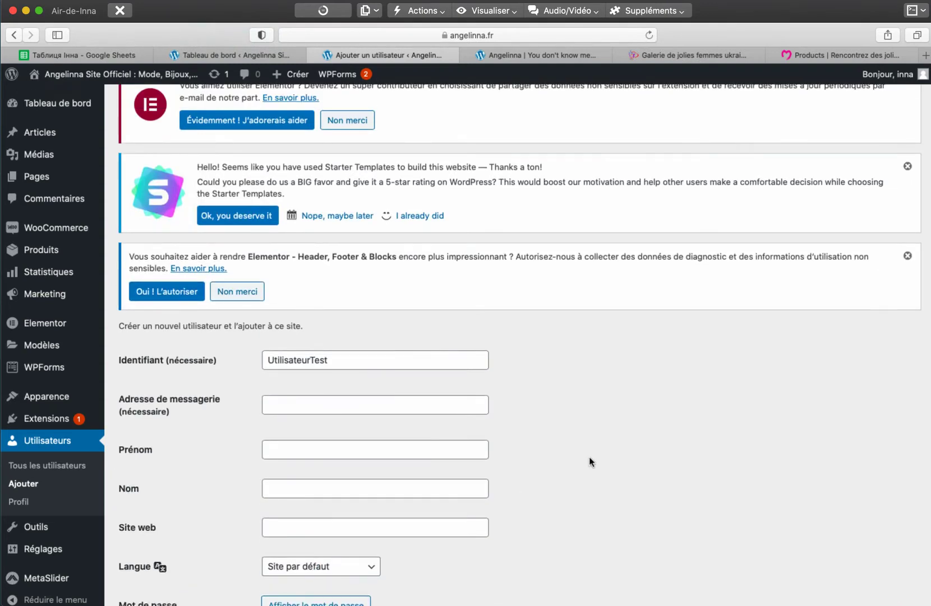
{"action": "scroll", "coordinate": [589, 456], "scroll_direction": "down", "scroll_amount": 2}
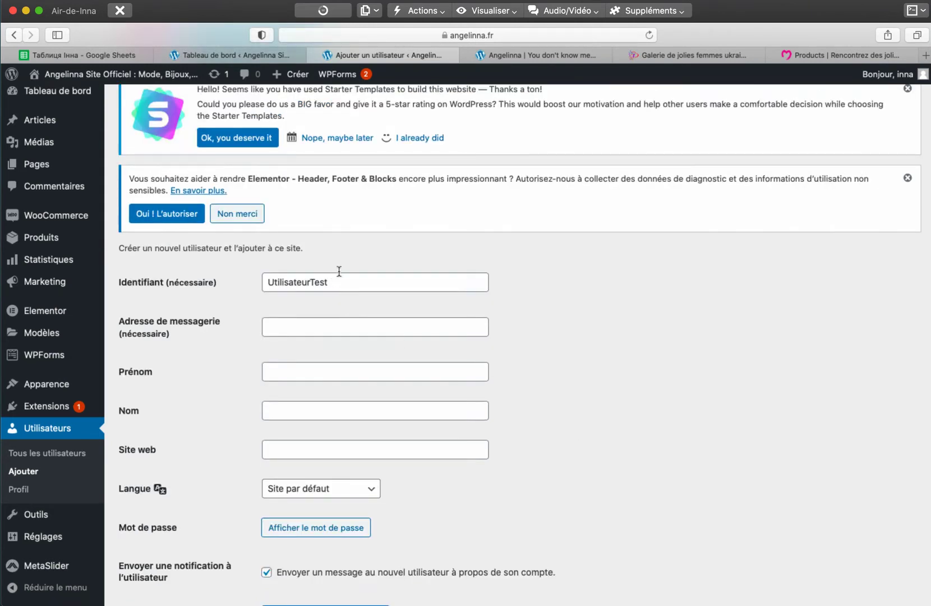
{"action": "left_click_drag", "start_coordinate": [353, 282], "coordinate": [258, 278]}
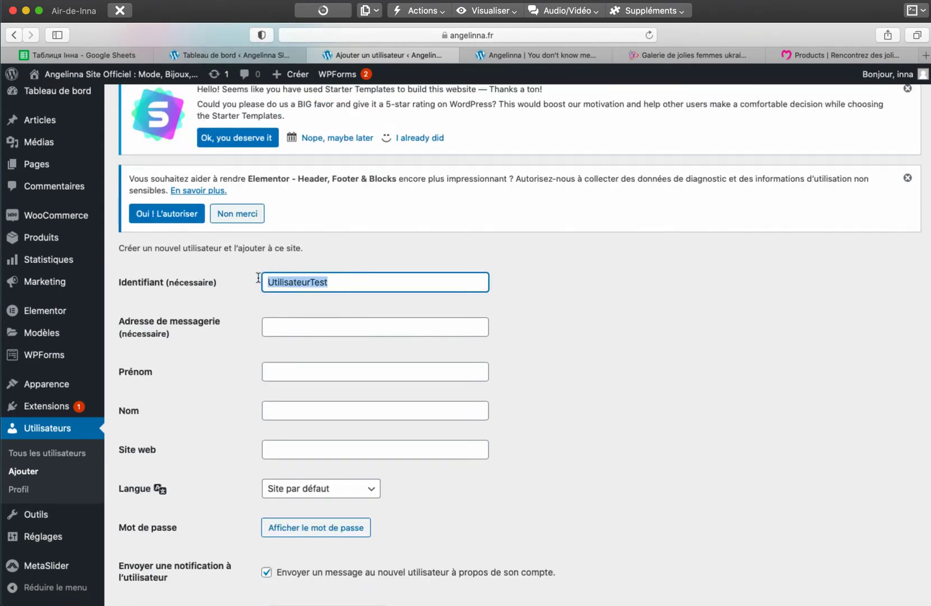
{"action": "key", "text": "BackSpace"}
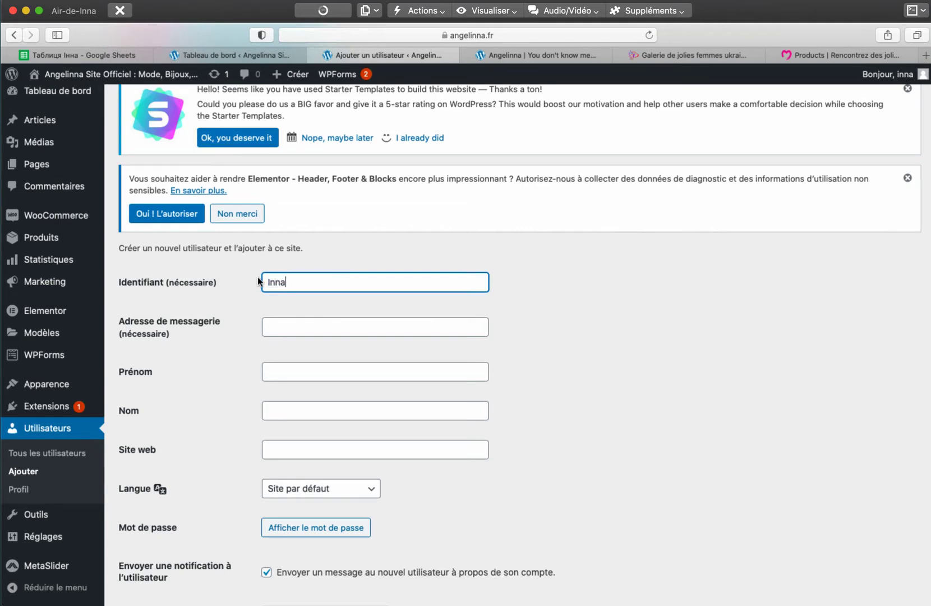
{"action": "type", "text": "InnaIdentif31000"}
{"action": "scroll", "coordinate": [275, 356], "scroll_direction": "down", "scroll_amount": 3}
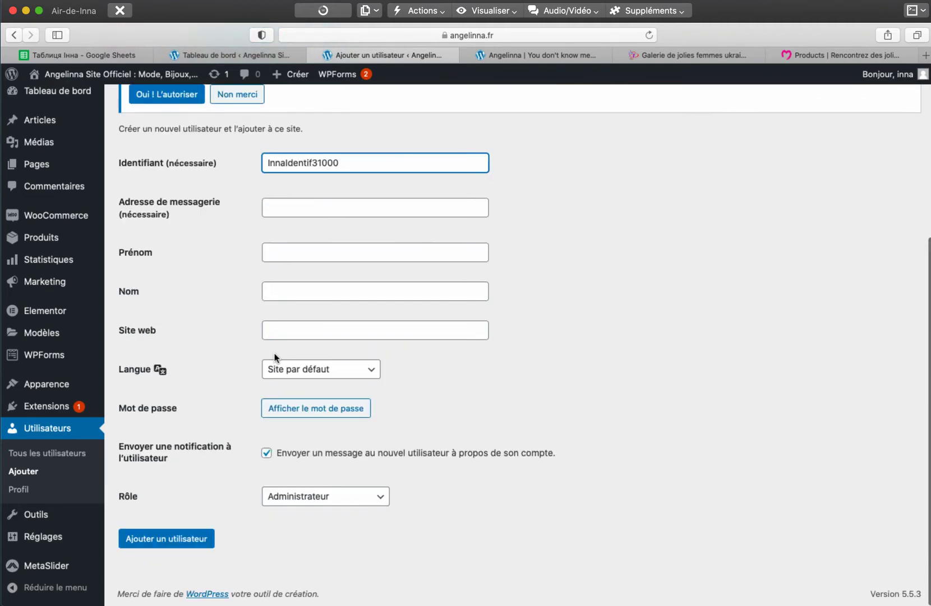
- Generate and reveal a strong password for the new user
{"action": "scroll", "coordinate": [275, 356], "scroll_direction": "up", "scroll_amount": 3}
{"action": "scroll", "coordinate": [275, 357], "scroll_direction": "down", "scroll_amount": 3}
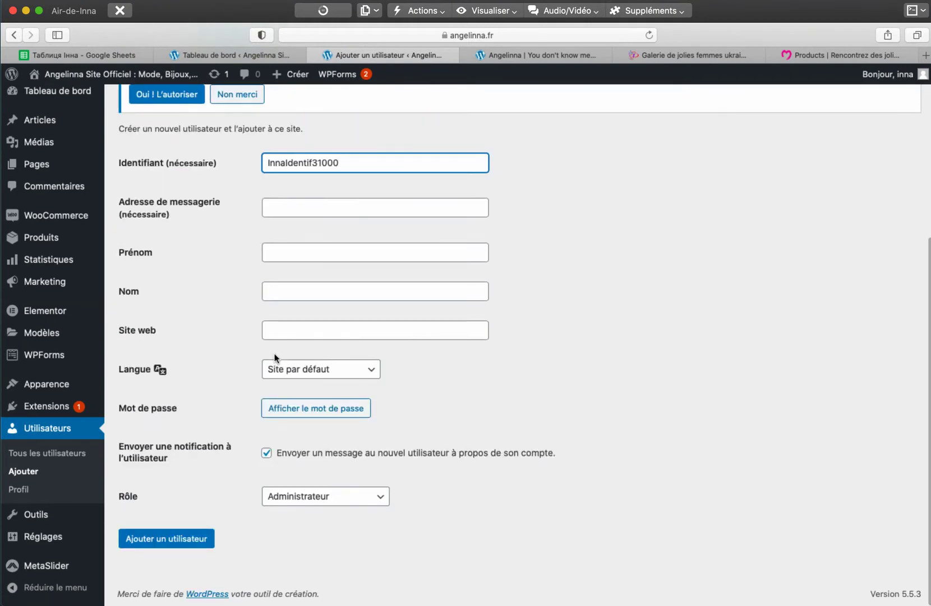
{"action": "left_click", "coordinate": [303, 408]}
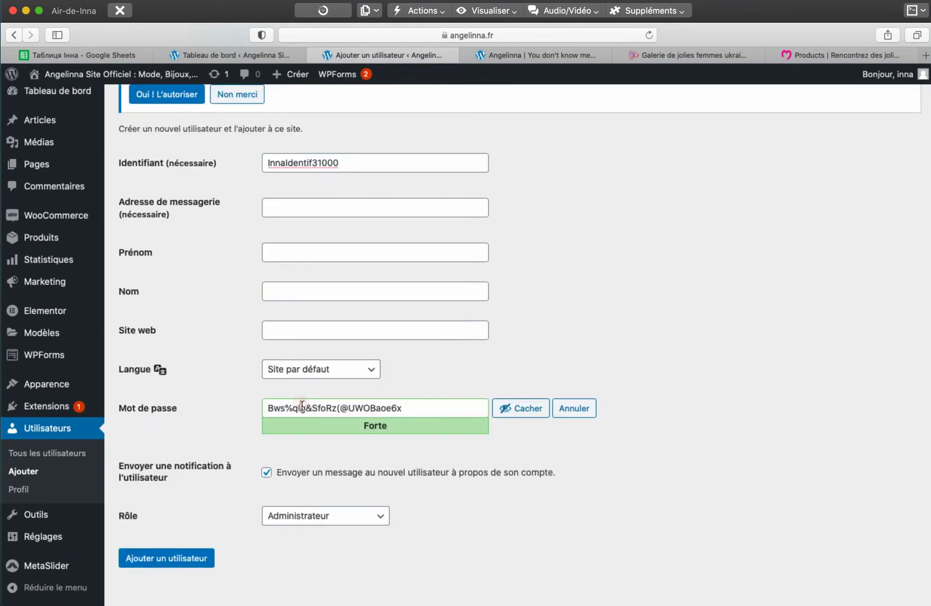
{"action": "left_click_drag", "start_coordinate": [456, 408], "coordinate": [255, 407]}
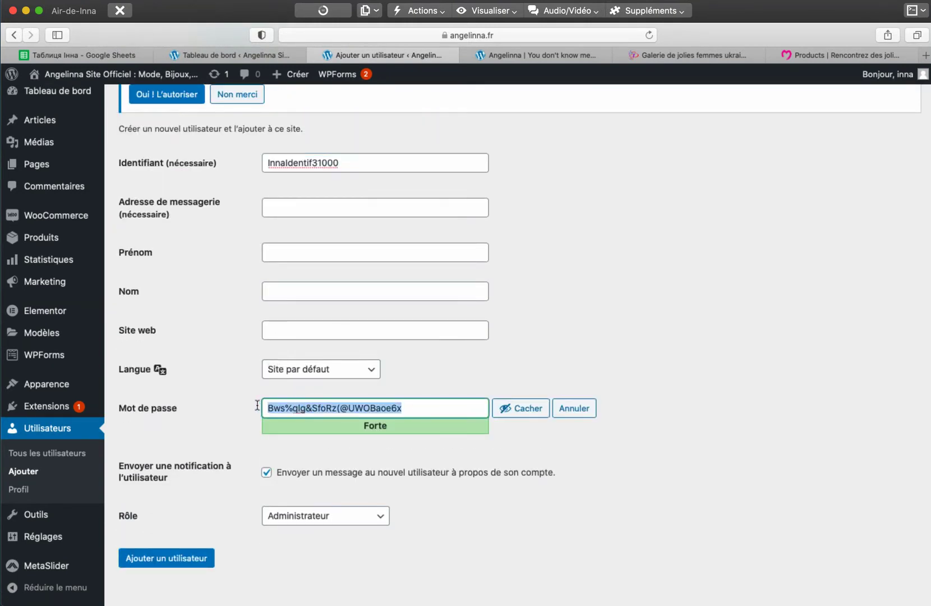
- Set the user's language to Français and return to the username field
{"action": "left_click", "coordinate": [291, 370]}
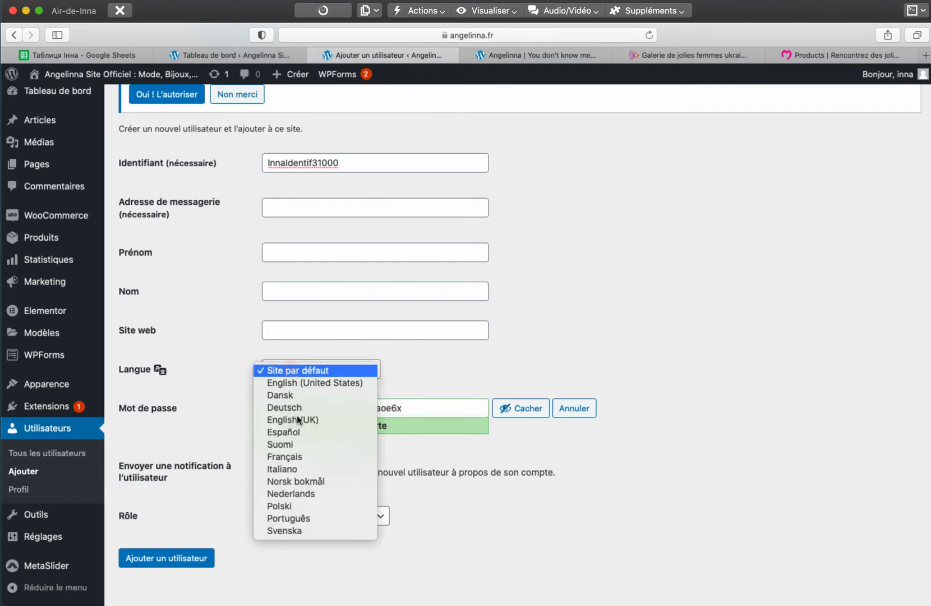
{"action": "left_click", "coordinate": [289, 457]}
{"action": "left_click", "coordinate": [343, 163]}
{"action": "scroll", "coordinate": [324, 197], "scroll_direction": "up", "scroll_amount": 5}
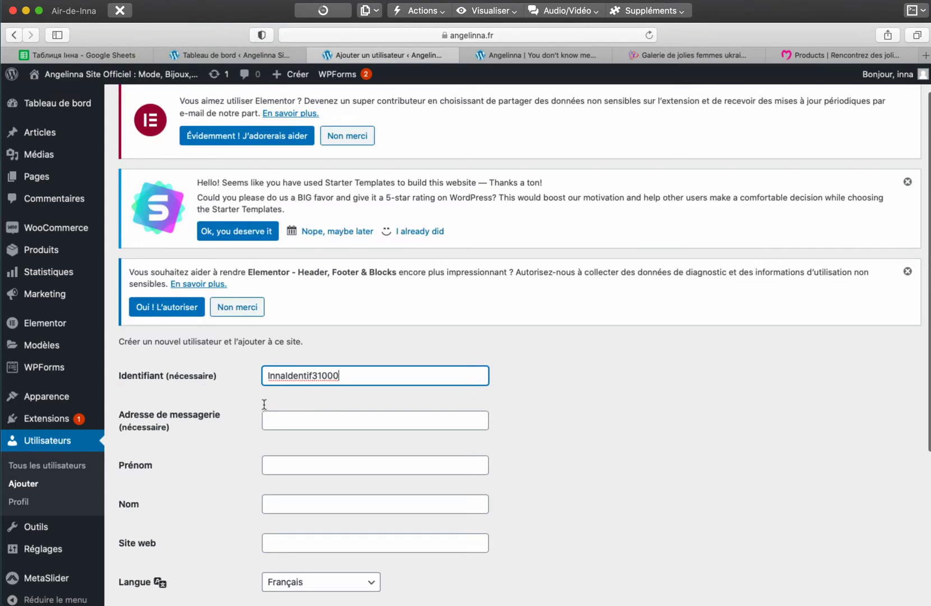
{"action": "left_click", "coordinate": [288, 376]}
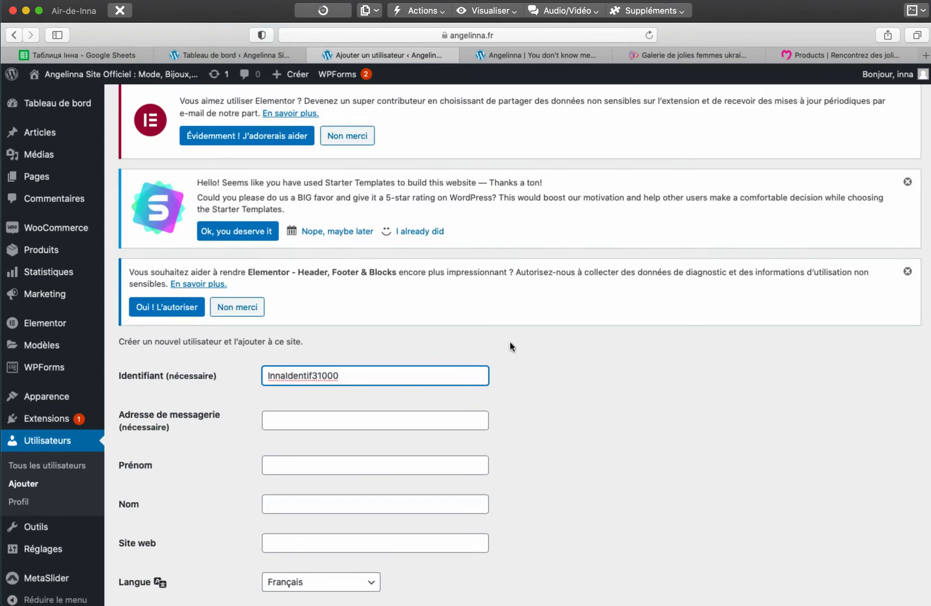
- Append +1 to the login name and select the generated password, leaving it unchanged
{"action": "left_click", "coordinate": [348, 377]}
{"action": "type", "text": "+1"}
{"action": "scroll", "coordinate": [508, 397], "scroll_direction": "down", "scroll_amount": 5}
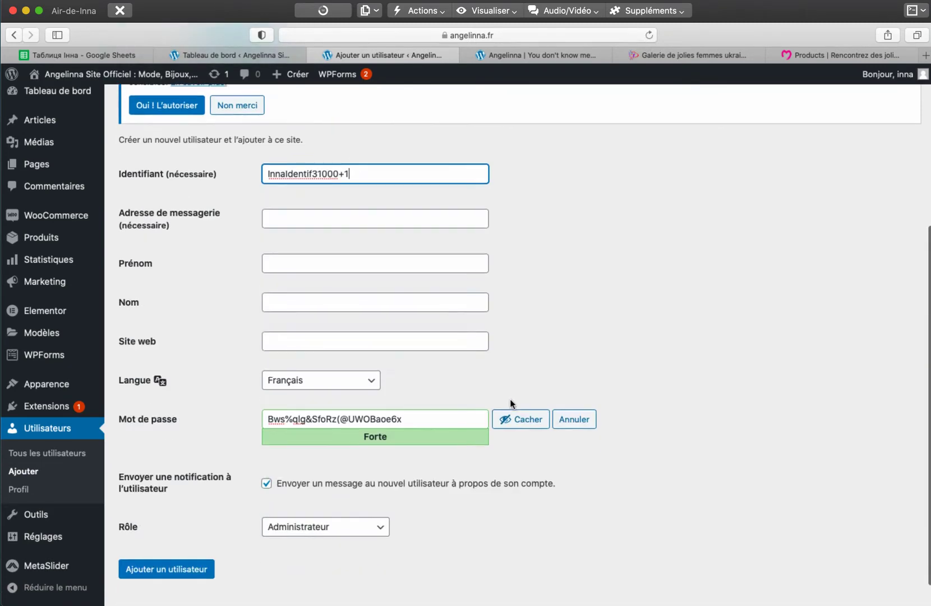
{"action": "left_click", "coordinate": [405, 419]}
{"action": "left_click", "coordinate": [259, 418], "text": "shift"}
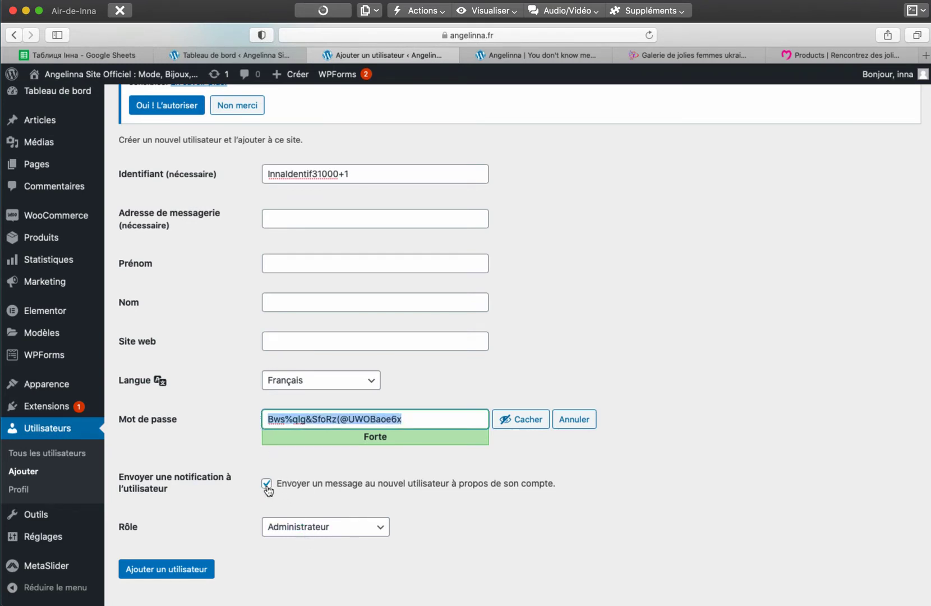
{"action": "left_click_drag", "start_coordinate": [280, 483], "coordinate": [557, 484]}
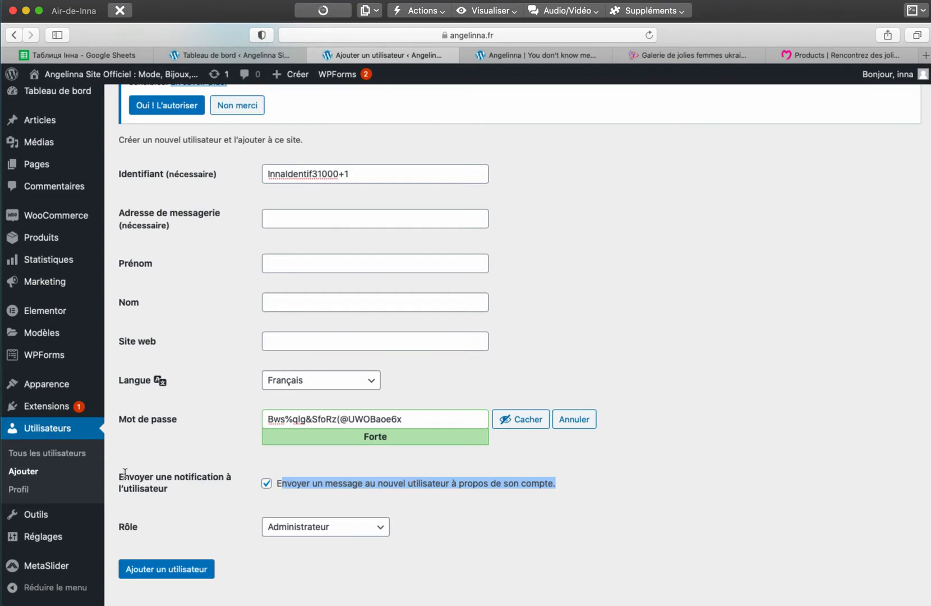
{"action": "left_click_drag", "start_coordinate": [119, 474], "coordinate": [170, 487]}
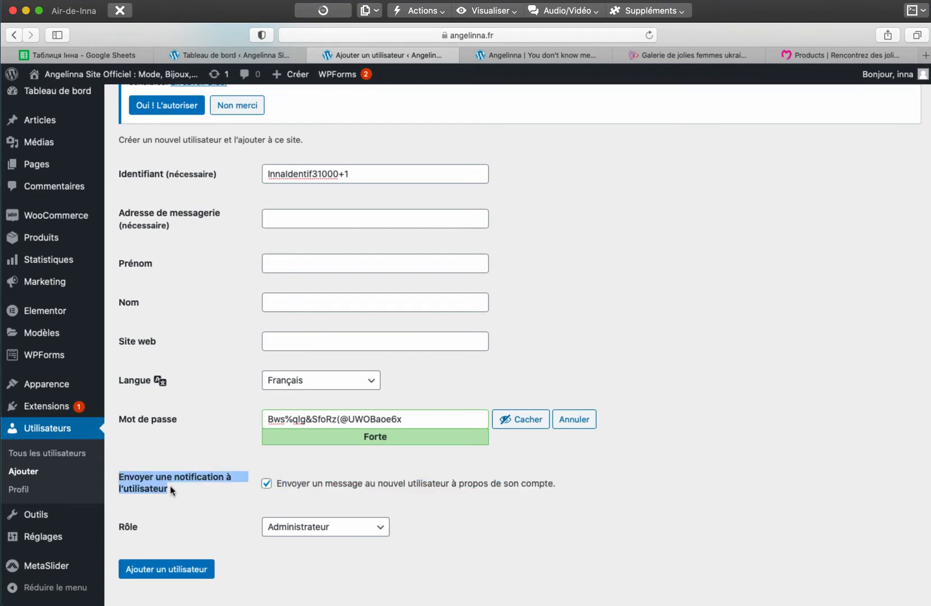
{"action": "scroll", "coordinate": [232, 426], "scroll_direction": "down", "scroll_amount": 3}
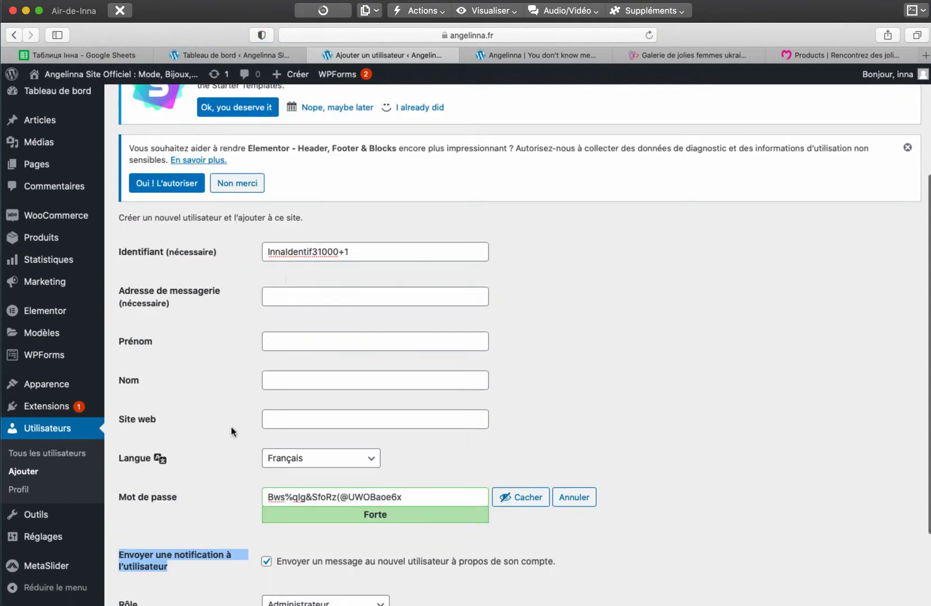
{"action": "left_click", "coordinate": [289, 296]}
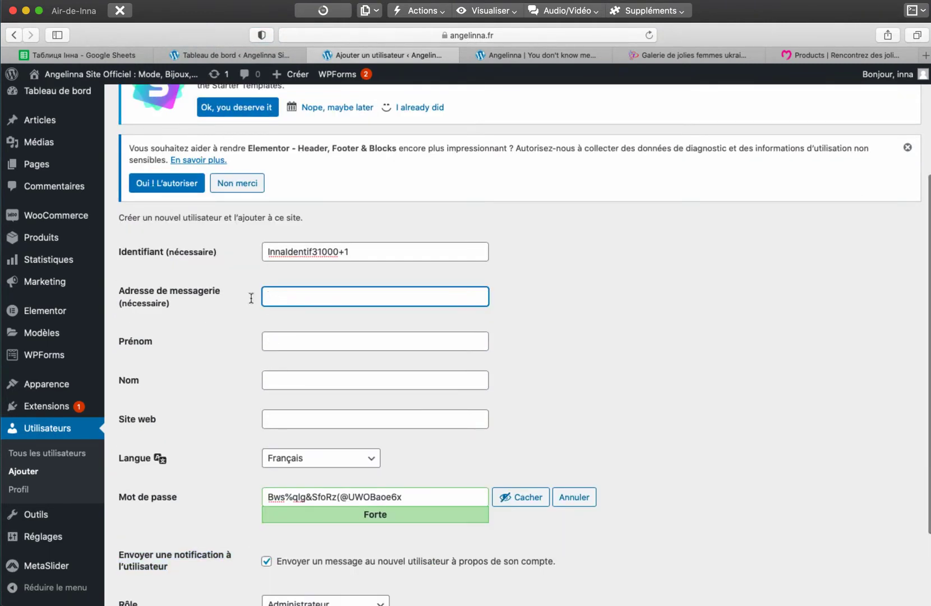
{"action": "left_click", "coordinate": [284, 340]}
{"action": "left_click", "coordinate": [272, 381]}
{"action": "left_click_drag", "start_coordinate": [370, 250], "coordinate": [260, 251]}
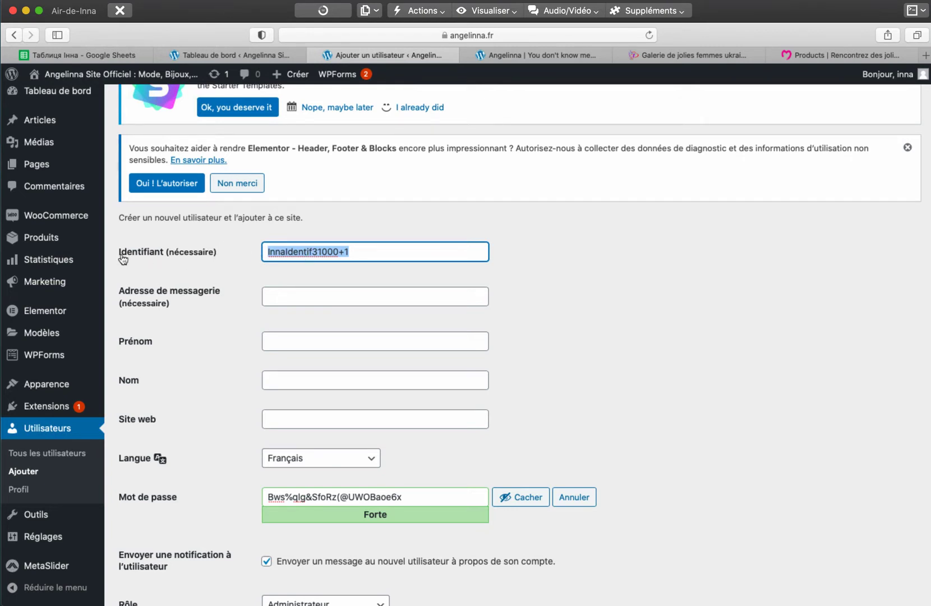
{"action": "left_click_drag", "start_coordinate": [113, 252], "coordinate": [163, 253]}
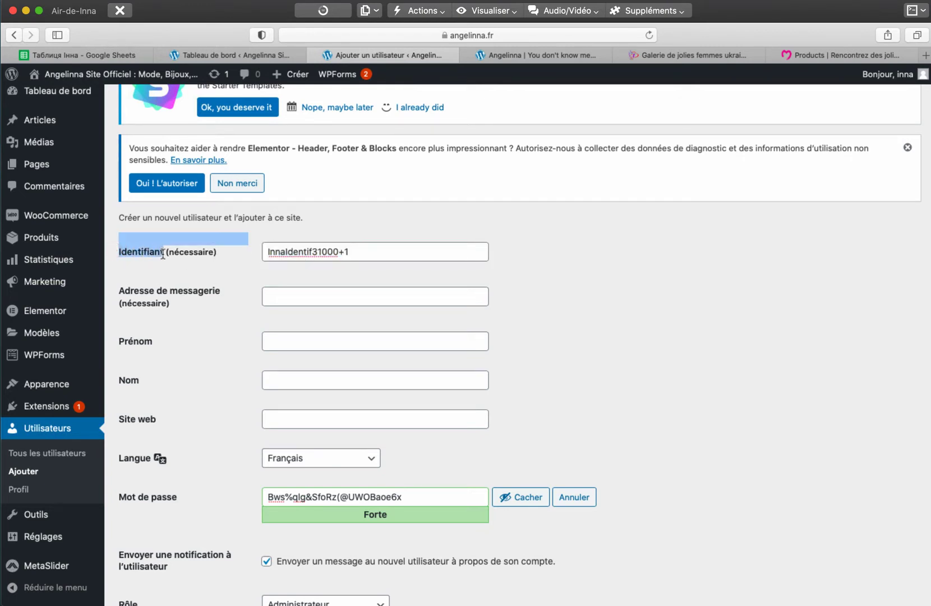
{"action": "left_click", "coordinate": [119, 496]}
{"action": "left_click_drag", "start_coordinate": [166, 499], "coordinate": [177, 495]}
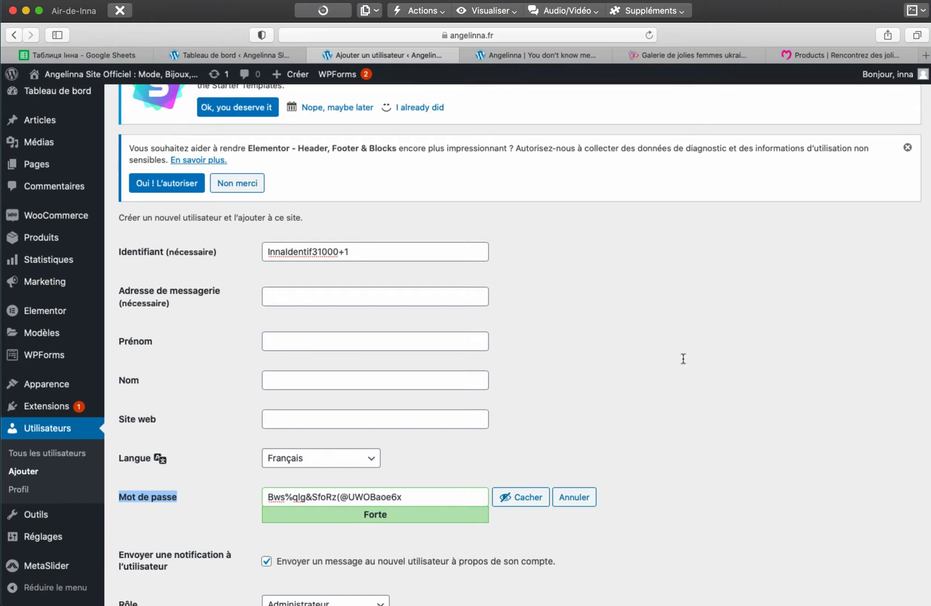
{"action": "key", "text": "Tab"}
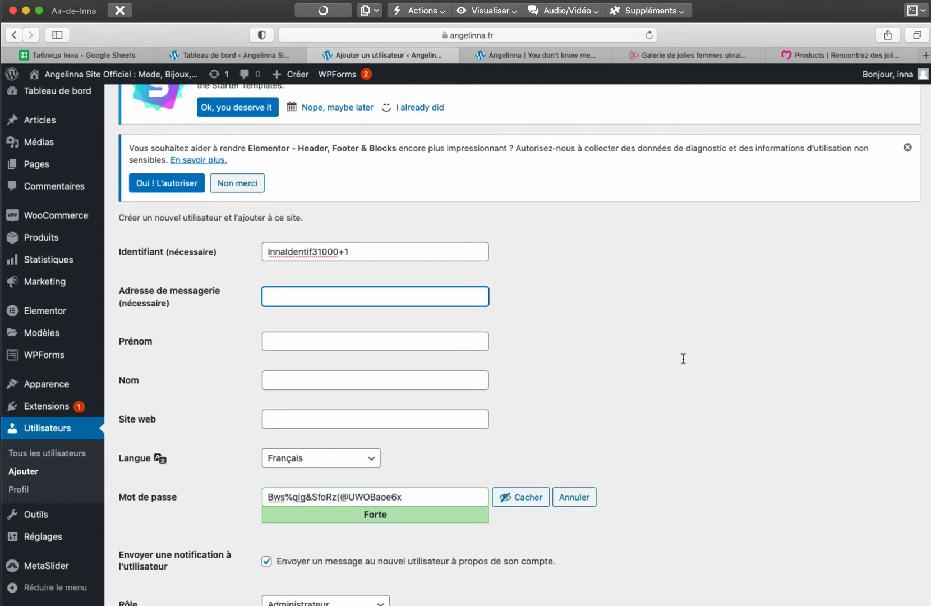
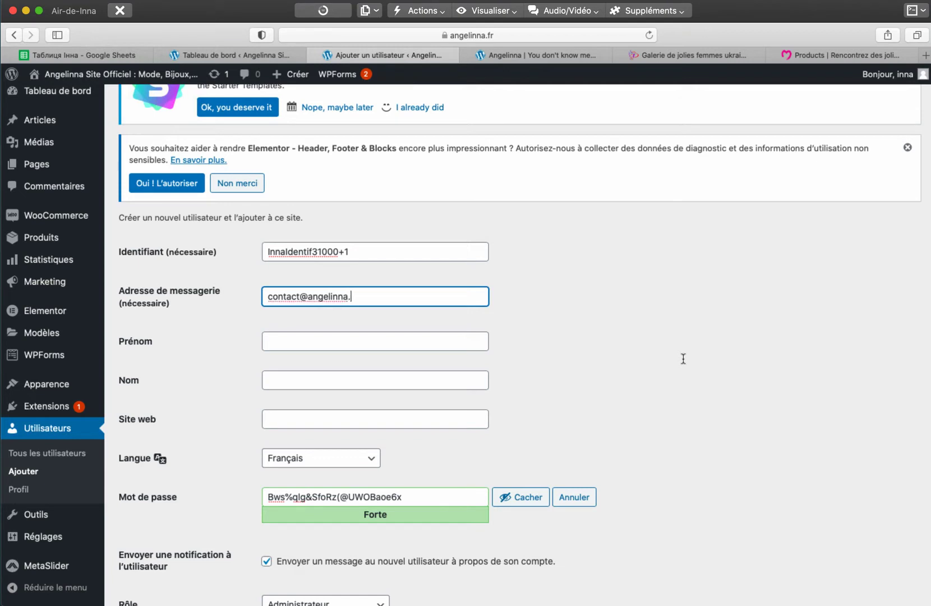
- Enter the contact e-mail address, leaving first name and last name empty
{"action": "key", "text": "Tab"}
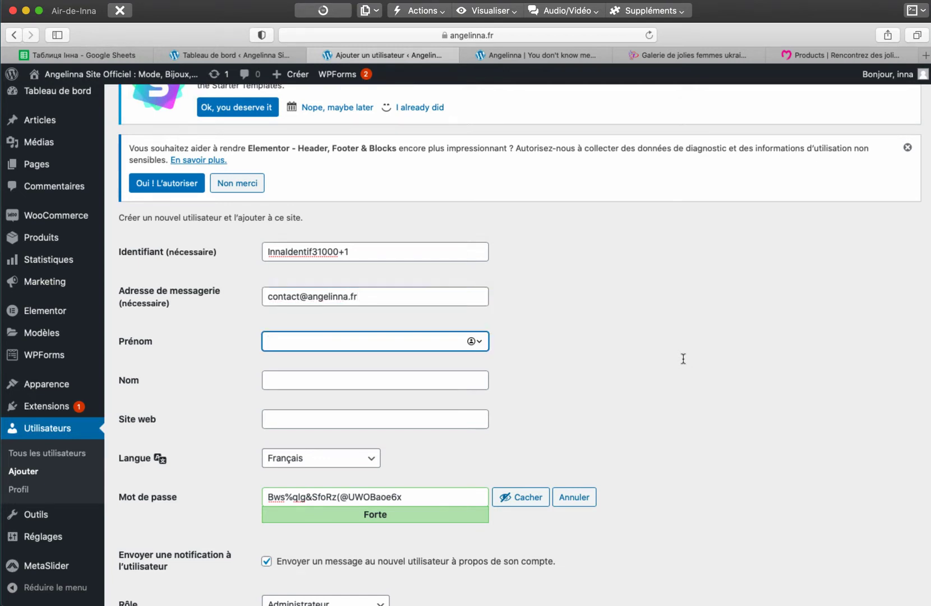
{"action": "type", "text": "Inna"}
{"action": "key", "text": "Tab"}
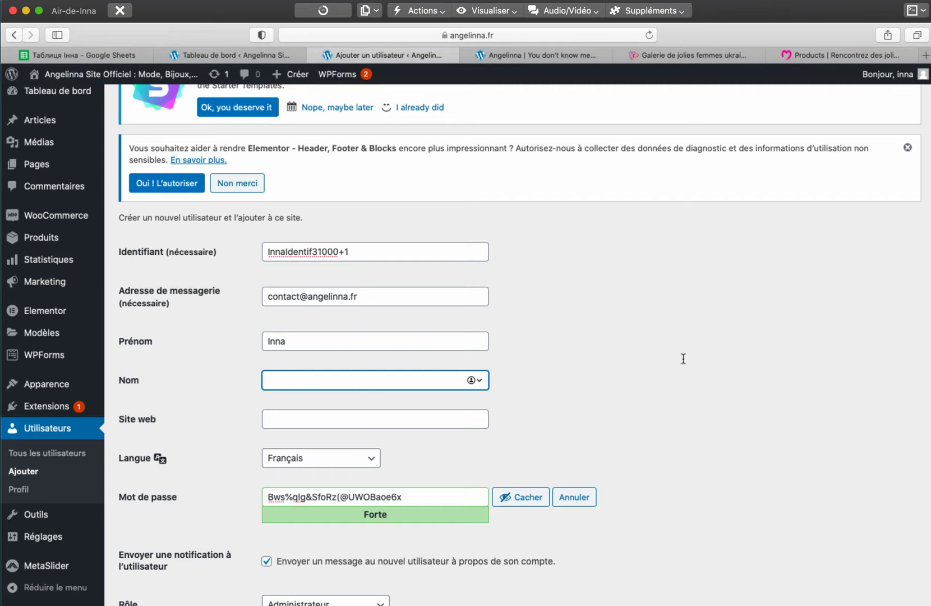
{"action": "key", "text": "shift+Tab"}
{"action": "key", "text": "super+a"}
{"action": "key", "text": "BackSpace"}
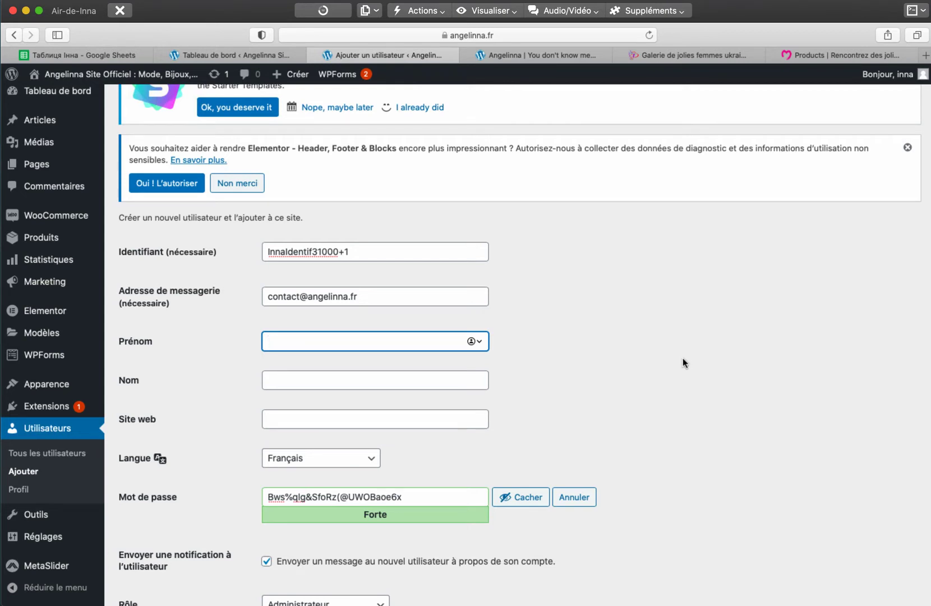
{"action": "key", "text": "shift+Tab"}
{"action": "key", "text": "shift+Tab"}
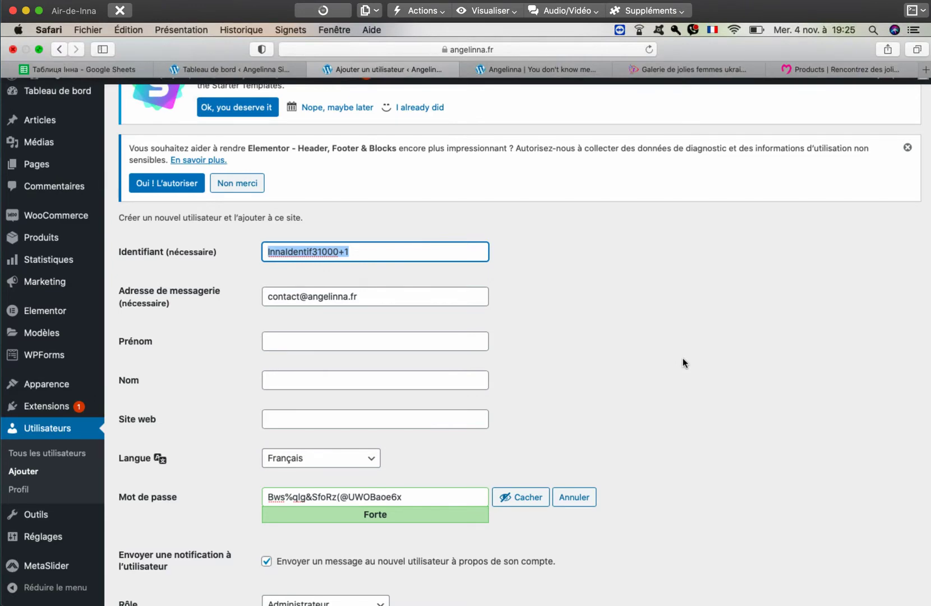
- Exit Safari full screen and bring Microsoft Word's blank Document1 to the front
{"action": "key", "text": "ctrl+super+f"}
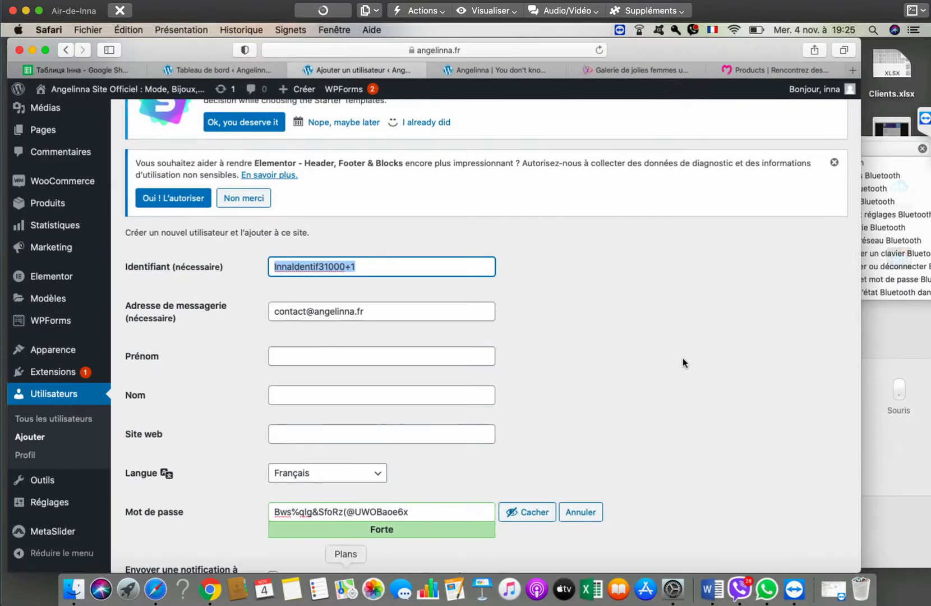
{"action": "left_click", "coordinate": [291, 588]}
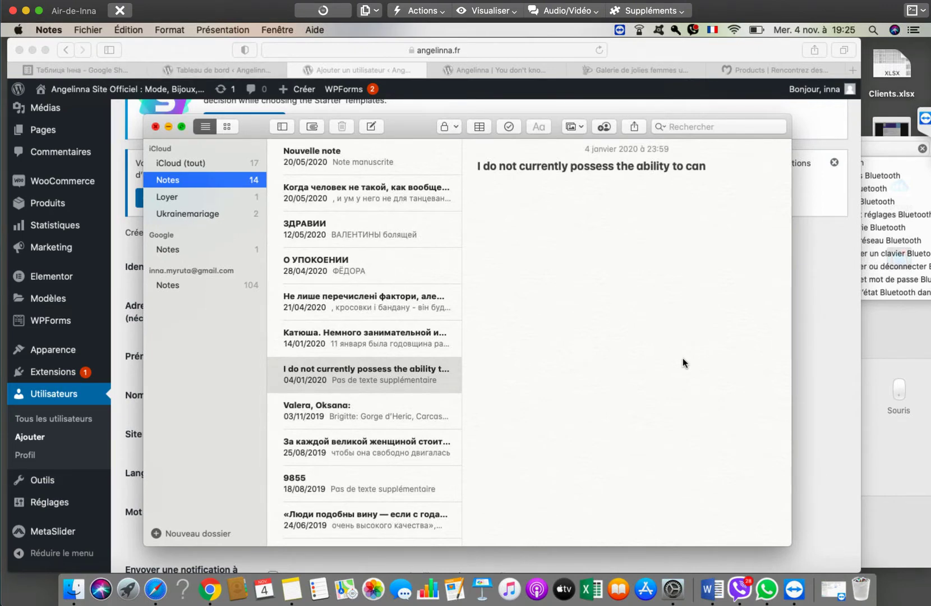
{"action": "key", "text": "super+Tab"}
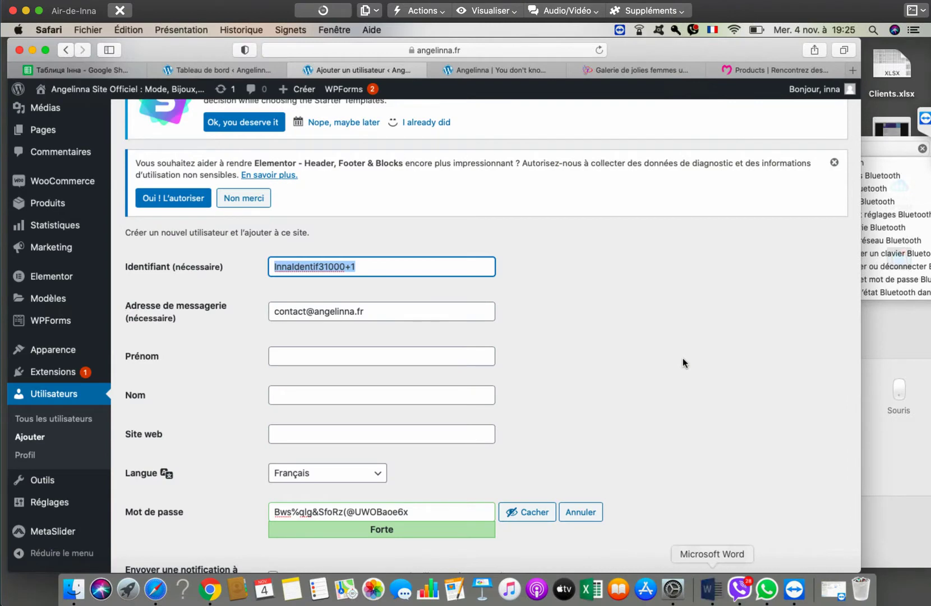
{"action": "key", "text": "super+Tab"}
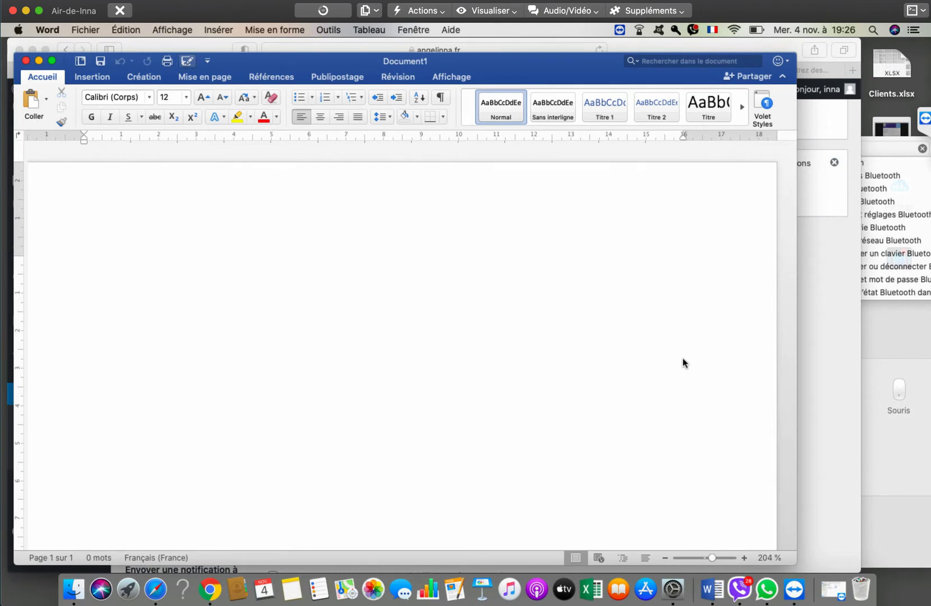
- Save the blank Word document as Doc1 in Documents > Angelinna.fr
{"action": "key", "text": "super+s"}
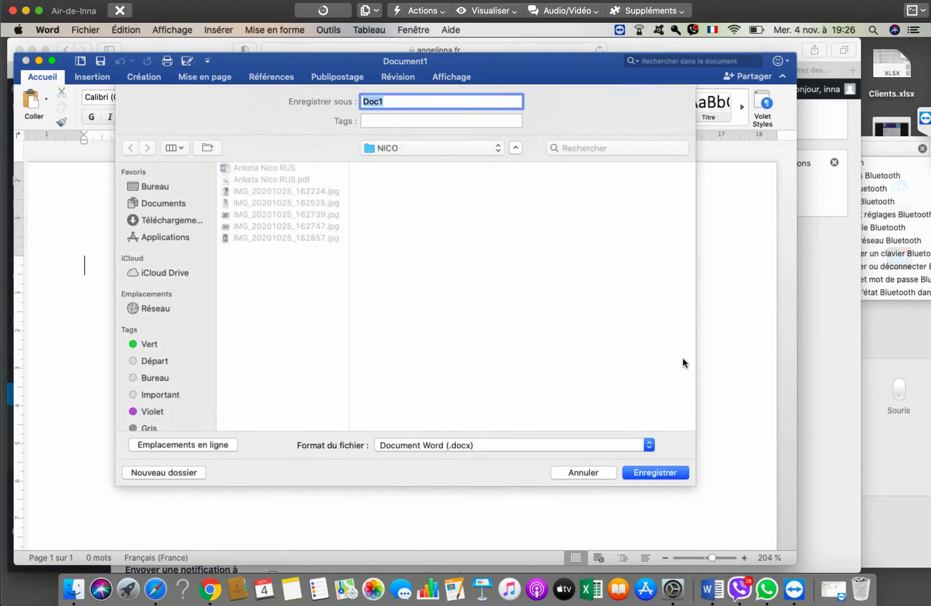
{"action": "key", "text": "super+shift+o"}
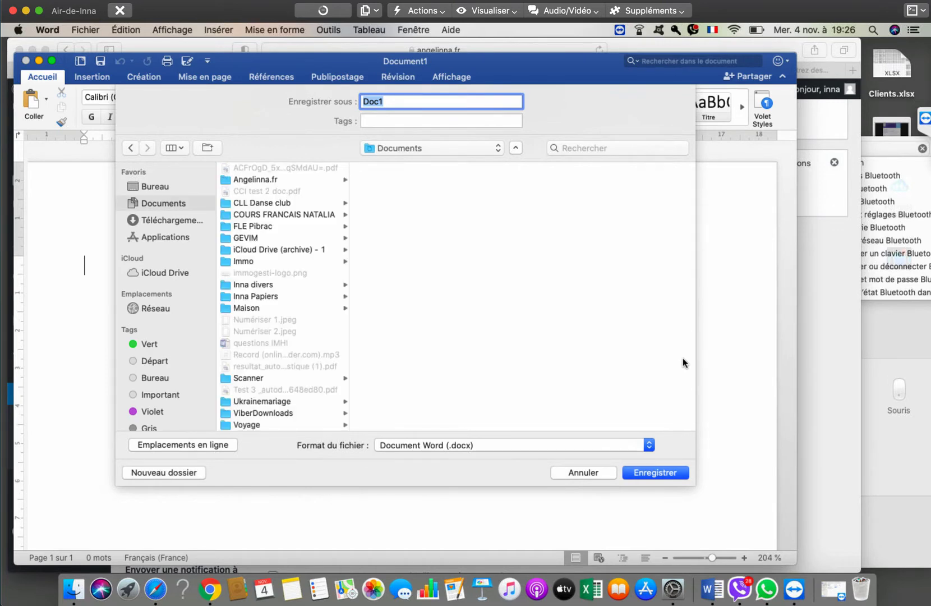
{"action": "key", "text": "Tab"}
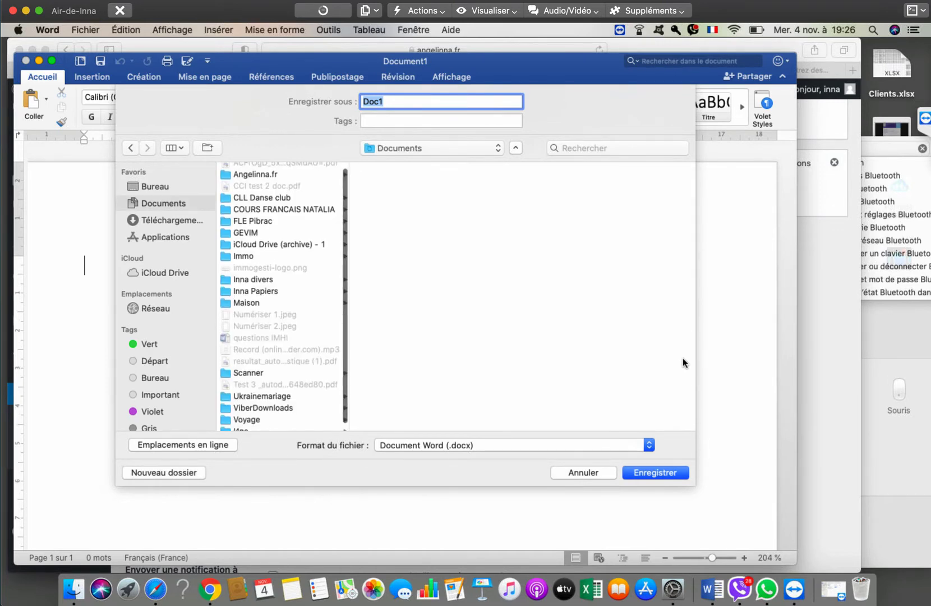
{"action": "key", "text": "i"}
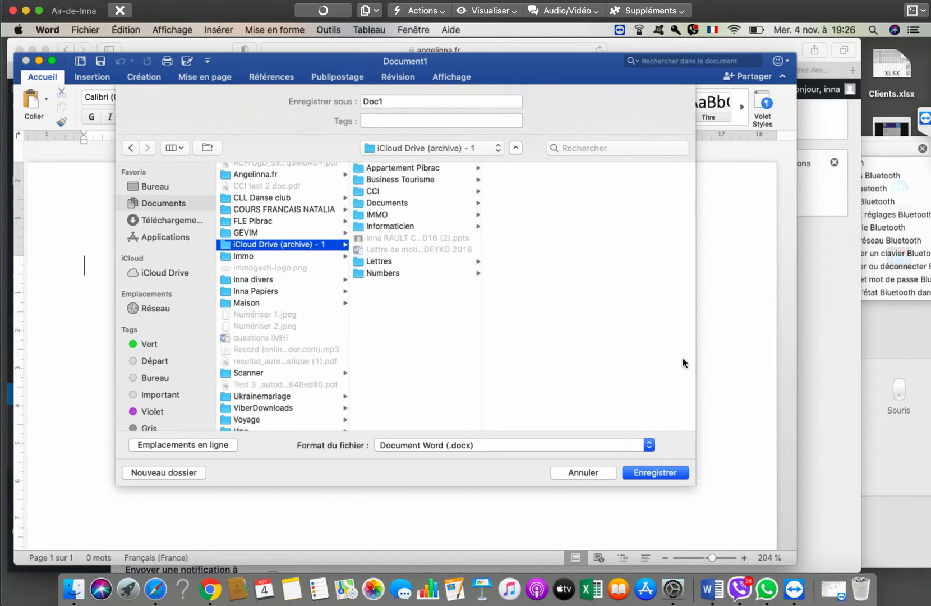
{"action": "key", "text": "Right"}
{"action": "key", "text": "d"}
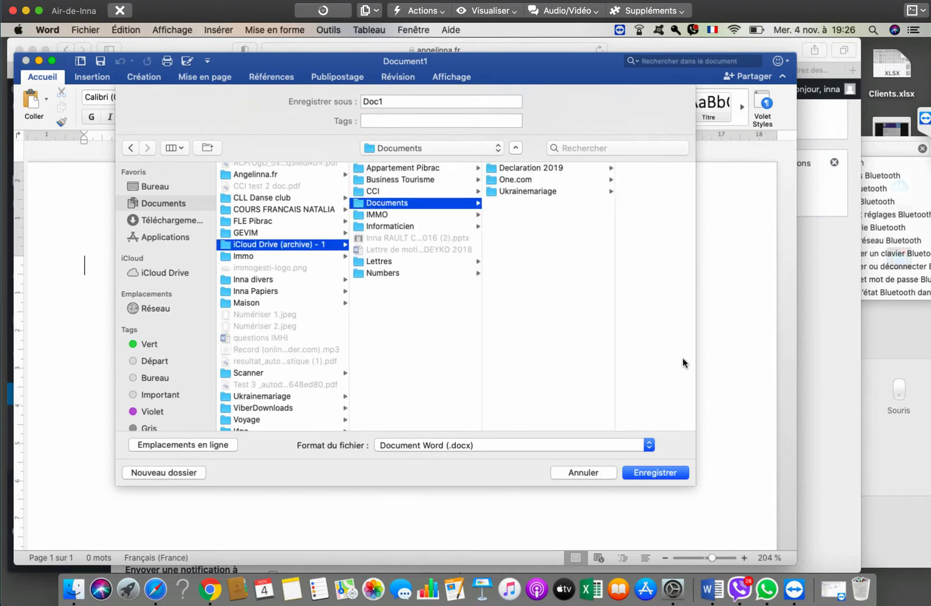
{"action": "key", "text": "Left"}
{"action": "key", "text": "a"}
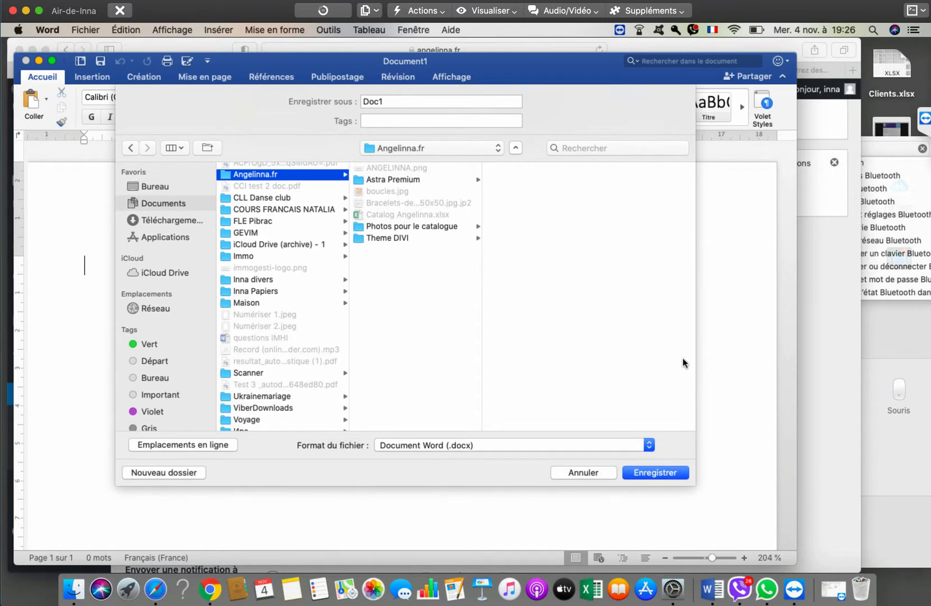
{"action": "key", "text": "Return"}
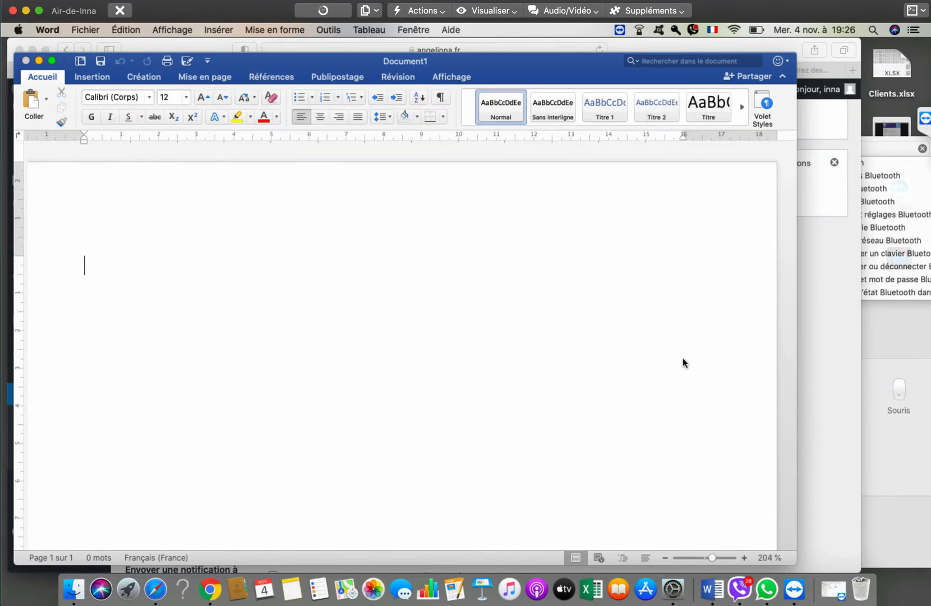
- Paste the new user's identifier into Doc1 and copy the generated password from the form
{"action": "type", "text": "InnaIdentif31000+1"}
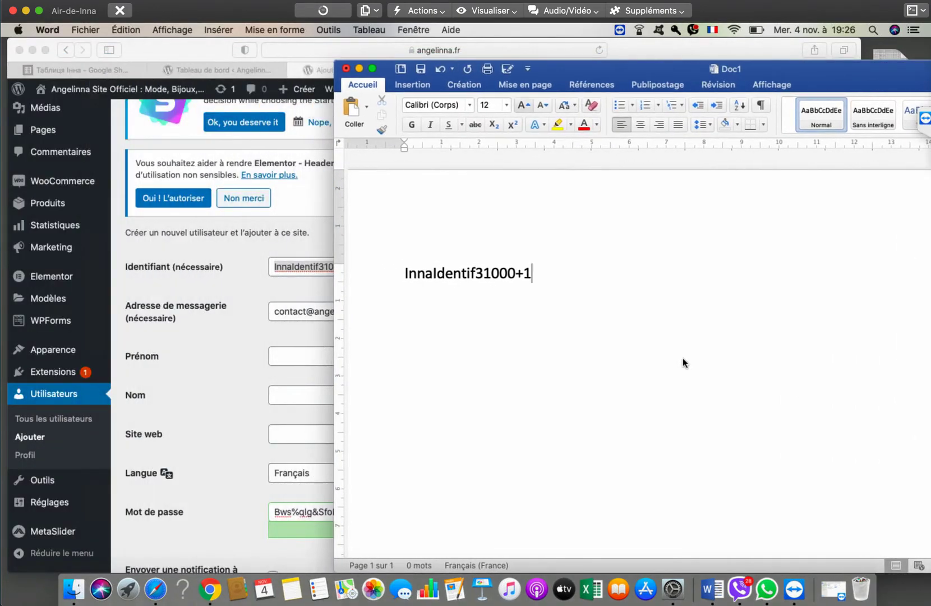
{"action": "key", "text": "super+Tab"}
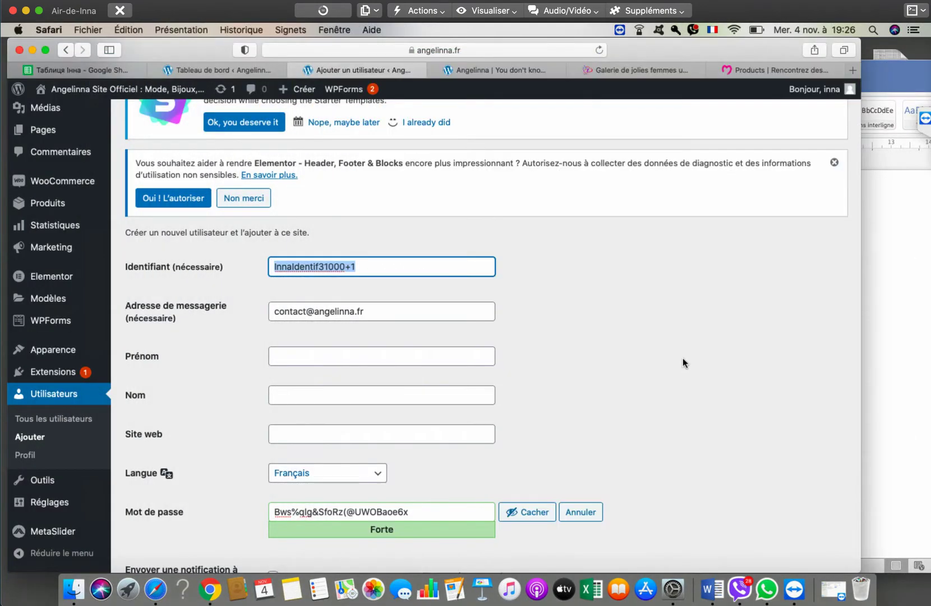
{"action": "key", "text": "Tab"}
{"action": "key", "text": "Tab"}
{"action": "key", "text": "Tab"}
{"action": "key", "text": "Tab"}
{"action": "key", "text": "Tab"}
{"action": "key", "text": "Tab"}
{"action": "key", "text": "super+c"}
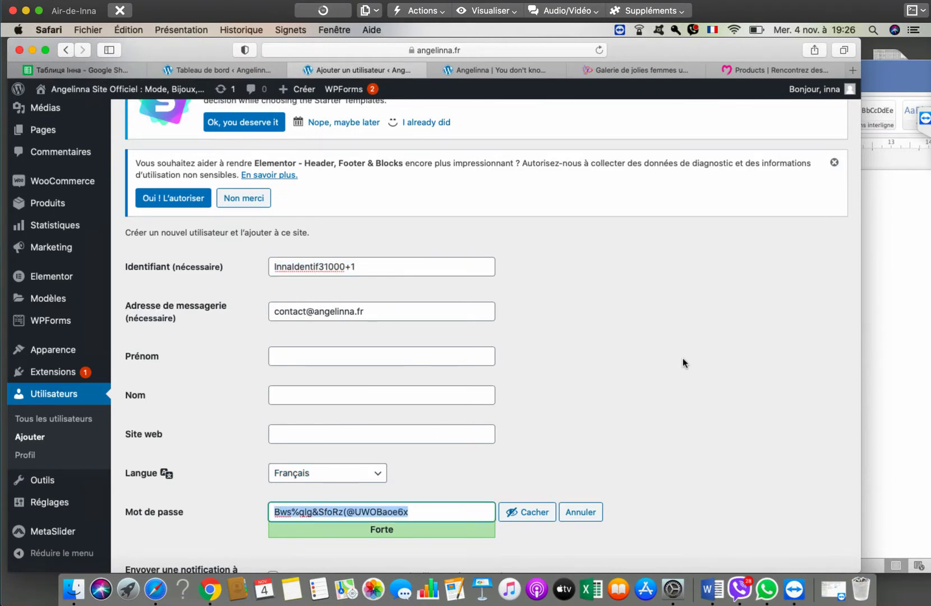
- Paste the password on Doc1's second line and save the document
{"action": "key", "text": "super+Tab"}
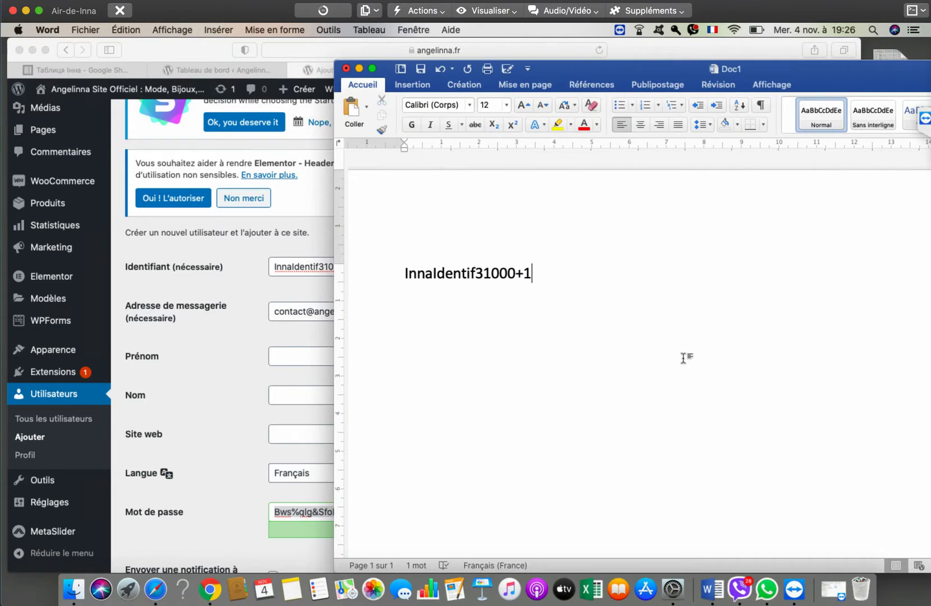
{"action": "key", "text": "Return"}
{"action": "key", "text": "super+v"}
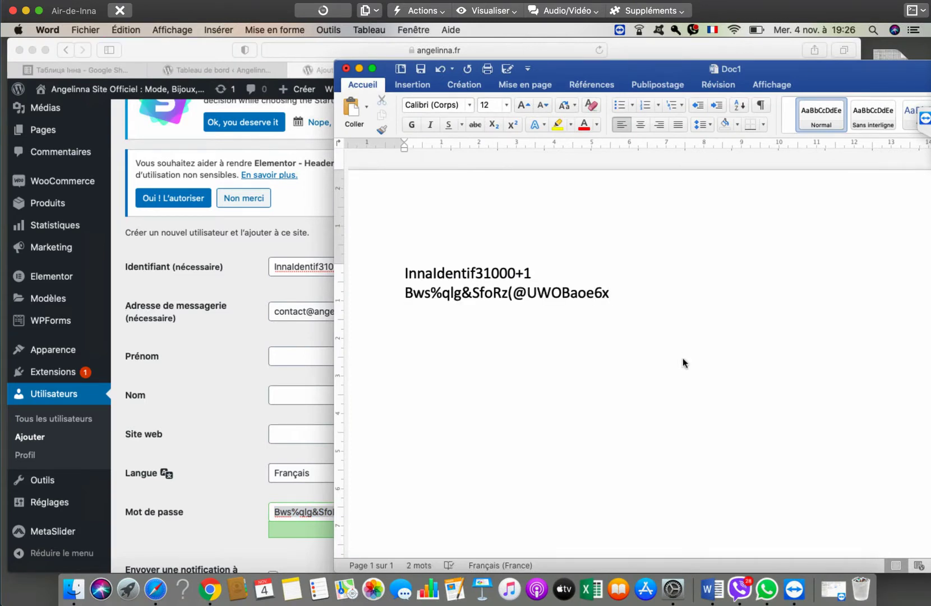
{"action": "key", "text": "super+s"}
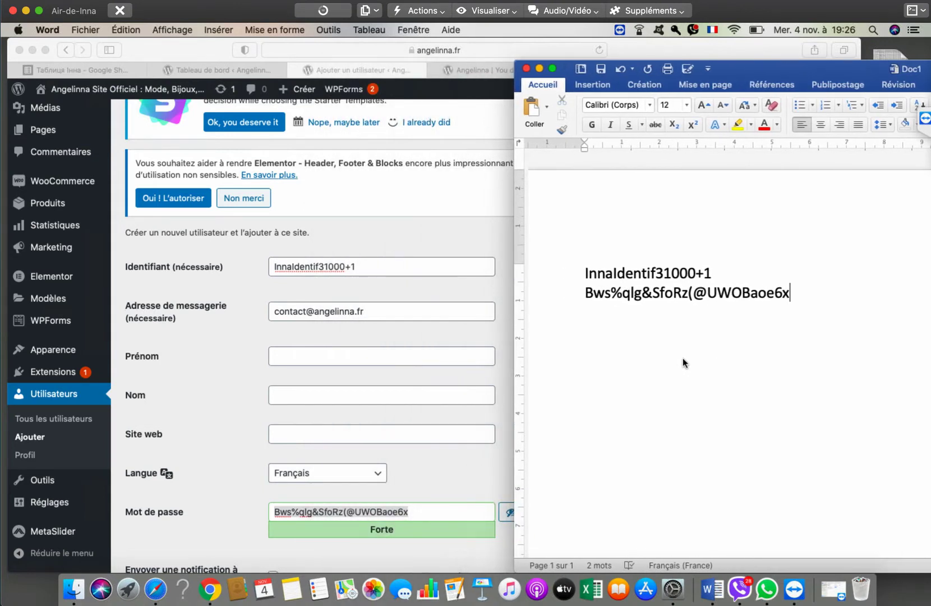
{"action": "key", "text": "super+Tab"}
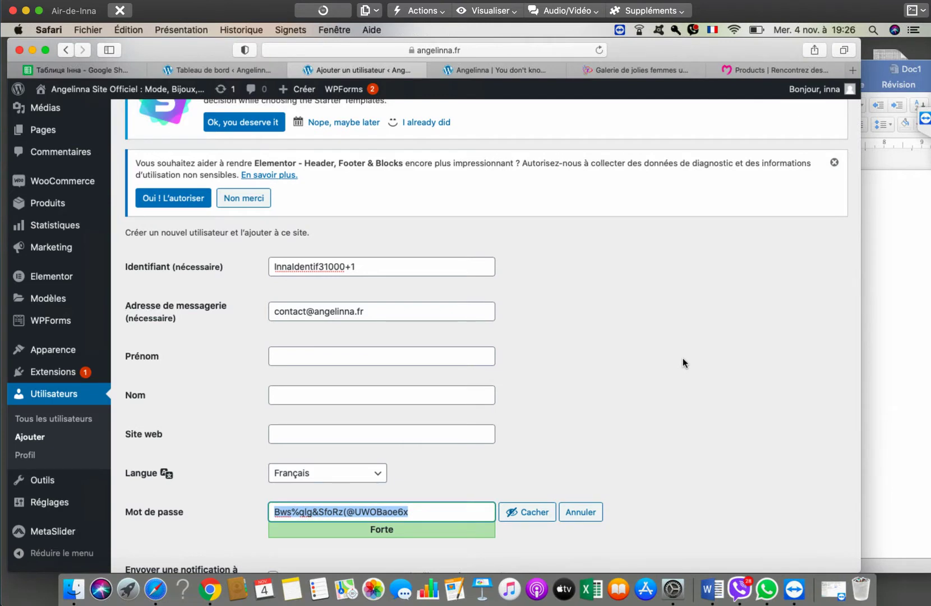
{"action": "scroll", "coordinate": [683, 362], "scroll_direction": "down", "scroll_amount": 5}
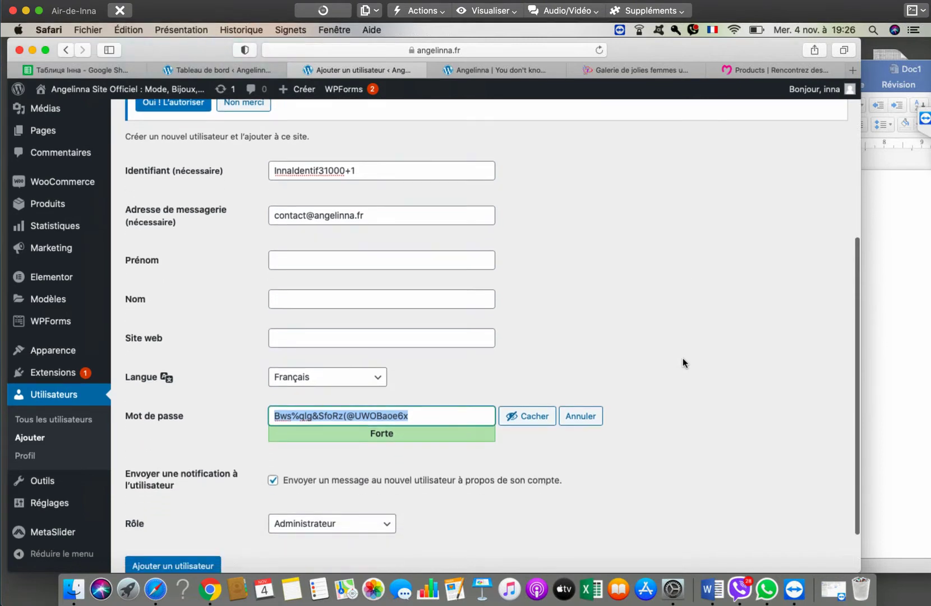
{"action": "scroll", "coordinate": [683, 361], "scroll_direction": "down", "scroll_amount": 1}
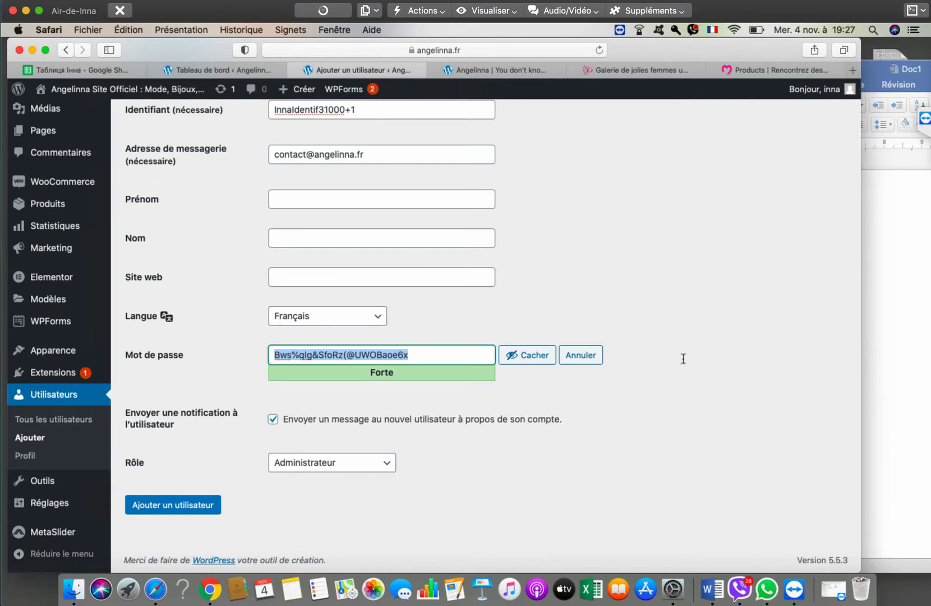
- Paste the form's e-mail address on a new first line in Doc1, then submit the Add User form
{"action": "key", "text": "shift+Tab"}
{"action": "key", "text": "shift+Tab"}
{"action": "key", "text": "shift+Tab"}
{"action": "key", "text": "shift+Tab"}
{"action": "key", "text": "shift+Tab"}
{"action": "key", "text": "super+c"}
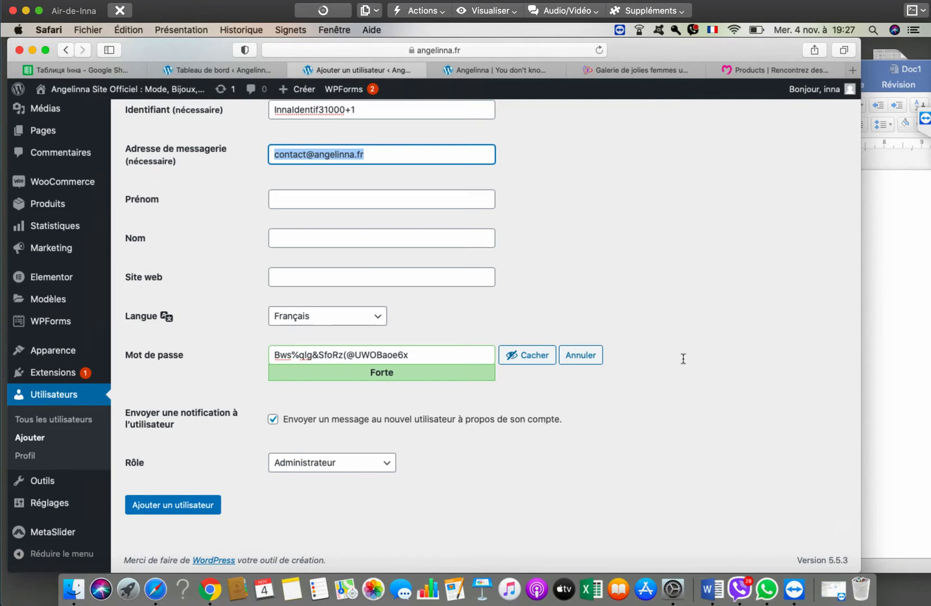
{"action": "key", "text": "super+Tab"}
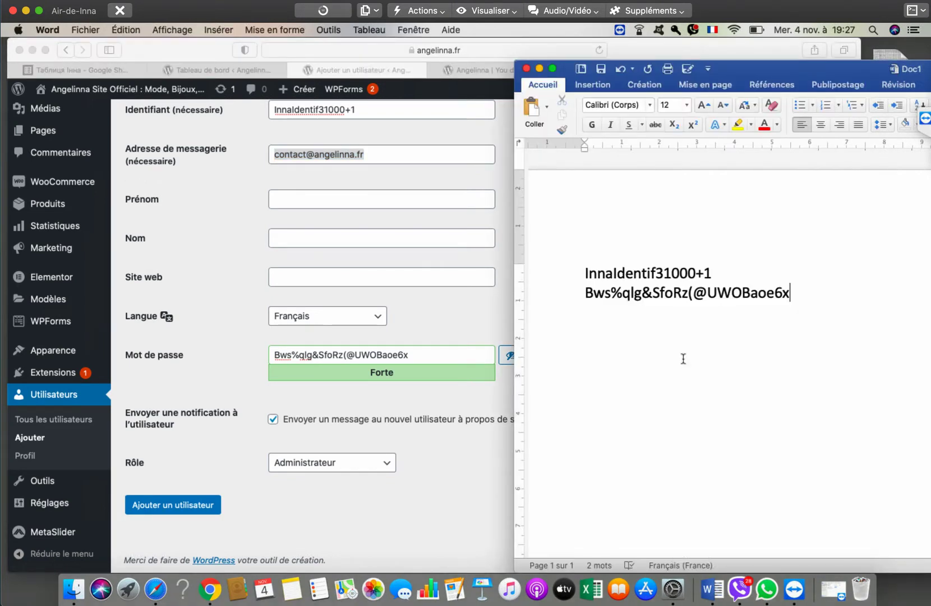
{"action": "key", "text": "Return"}
{"action": "key", "text": "BackSpace"}
{"action": "key", "text": "Up"}
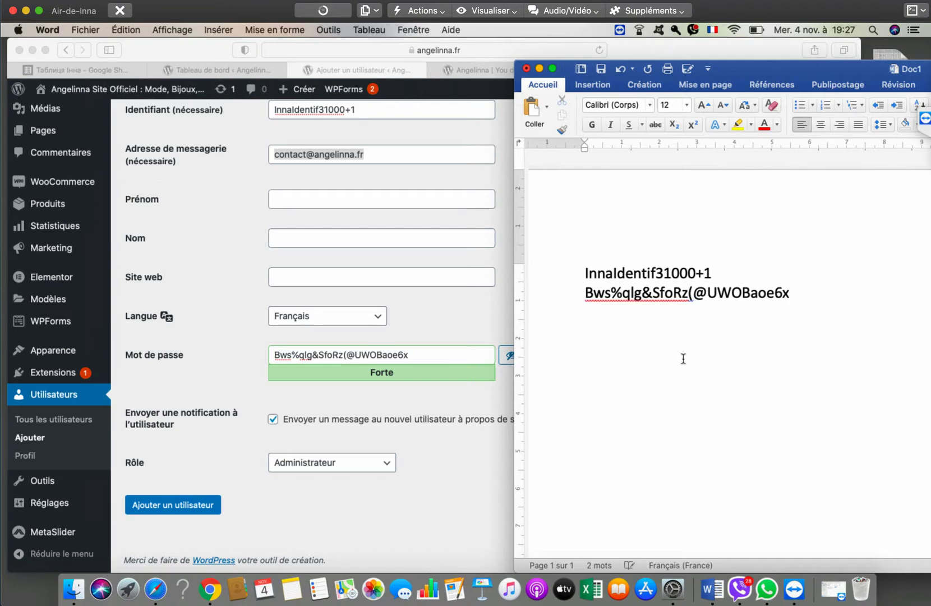
{"action": "key", "text": "super+shift+Left"}
{"action": "key", "text": "Left"}
{"action": "key", "text": "Return"}
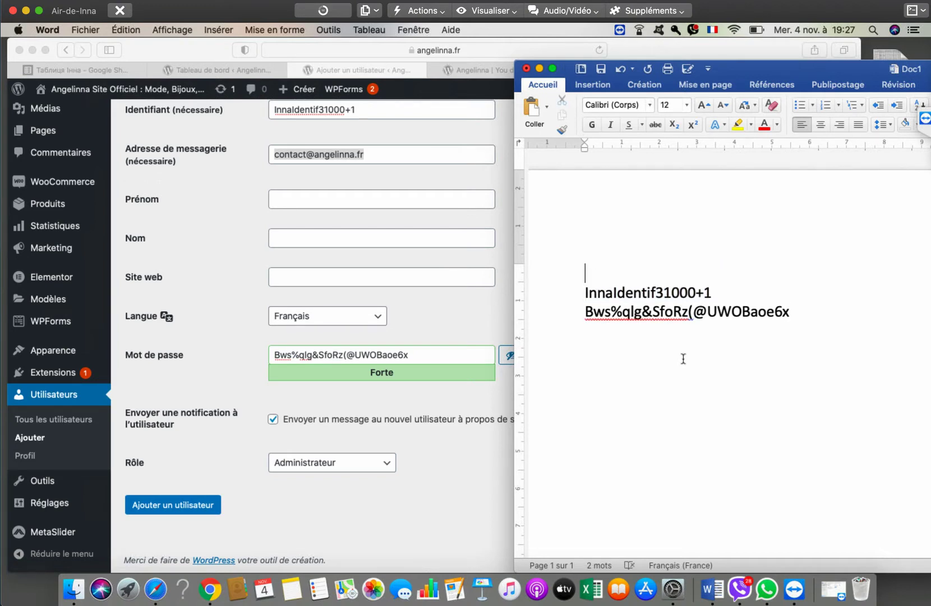
{"action": "key", "text": "super+v"}
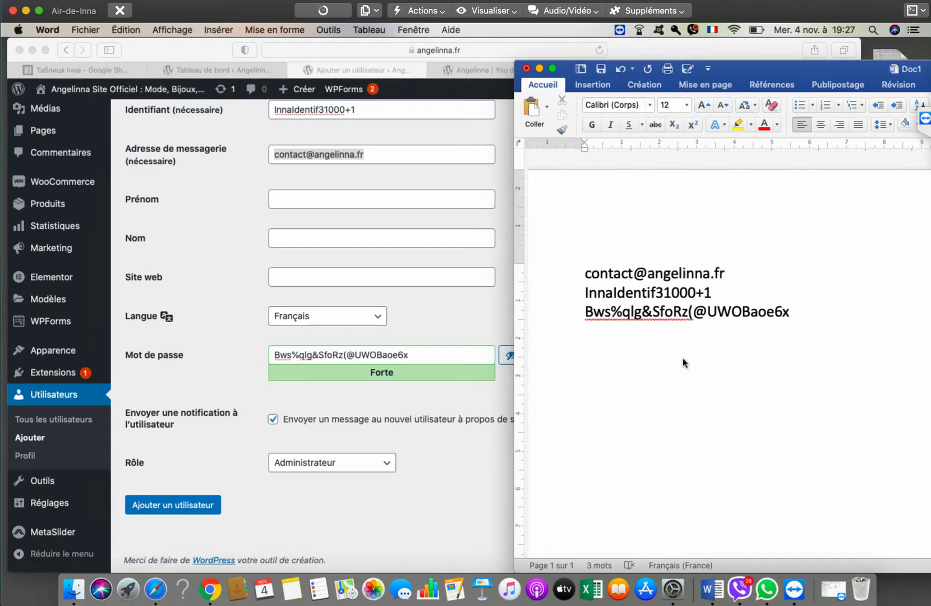
{"action": "key", "text": "super+Tab"}
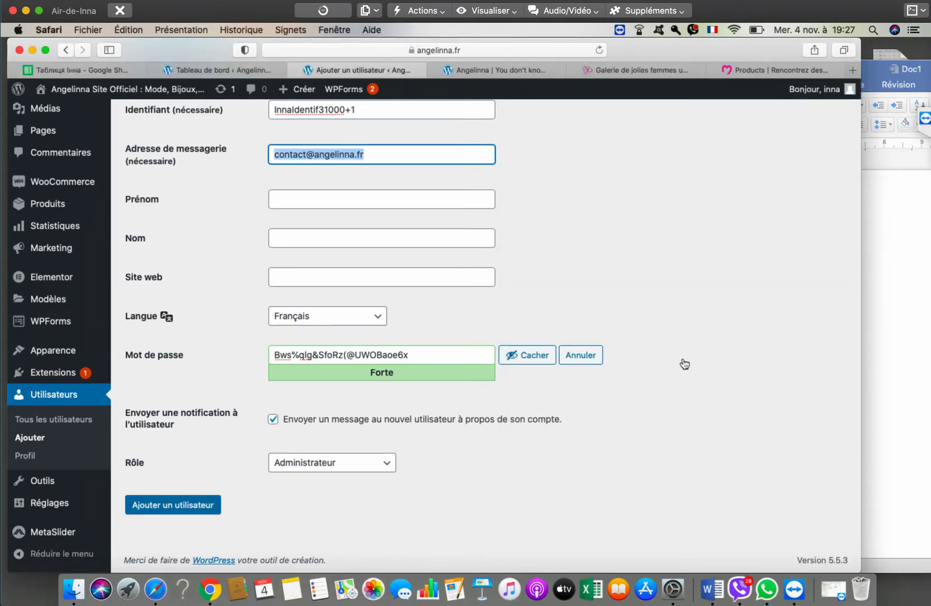
{"action": "key", "text": "Return"}
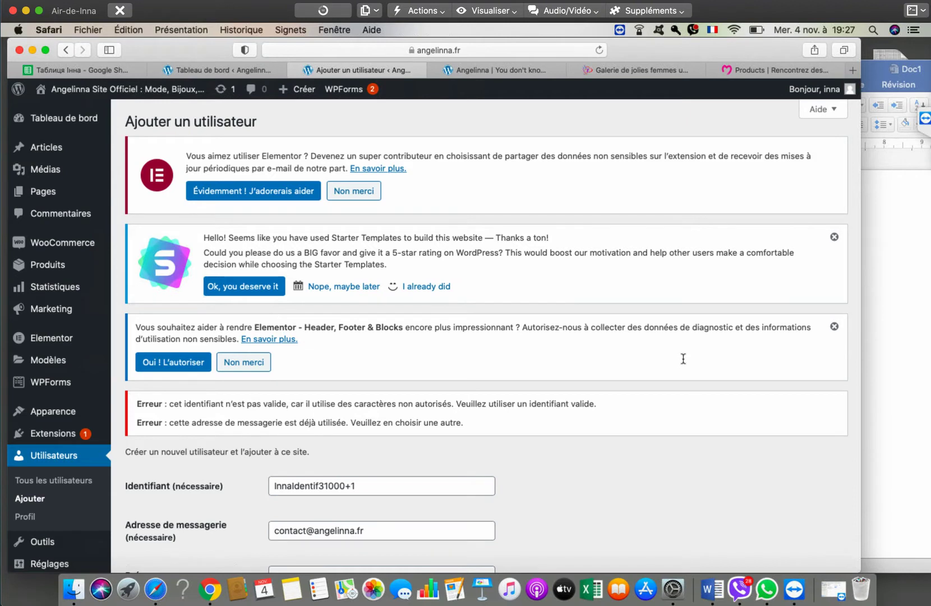
- Remove the plus sign from the identifier and resubmit the form
{"action": "key", "text": "BackSpace"}
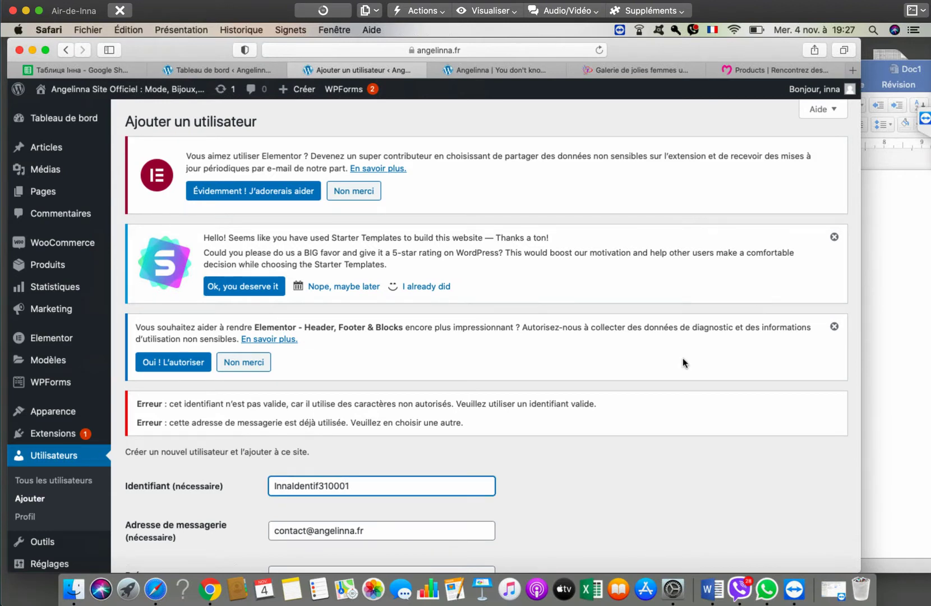
{"action": "scroll", "coordinate": [684, 362], "scroll_direction": "down", "scroll_amount": 2}
{"action": "scroll", "coordinate": [683, 362], "scroll_direction": "down", "scroll_amount": 10}
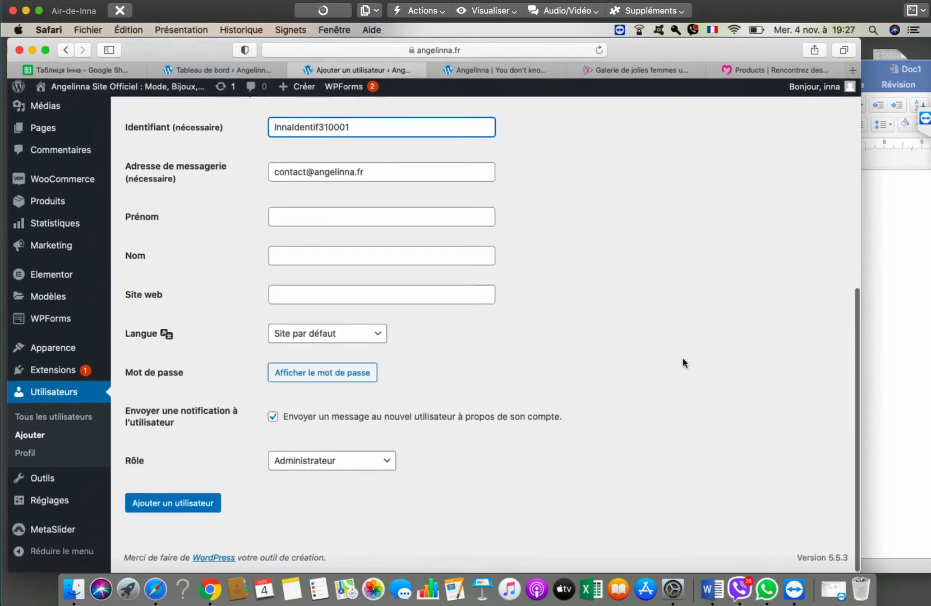
{"action": "key", "text": "Return"}
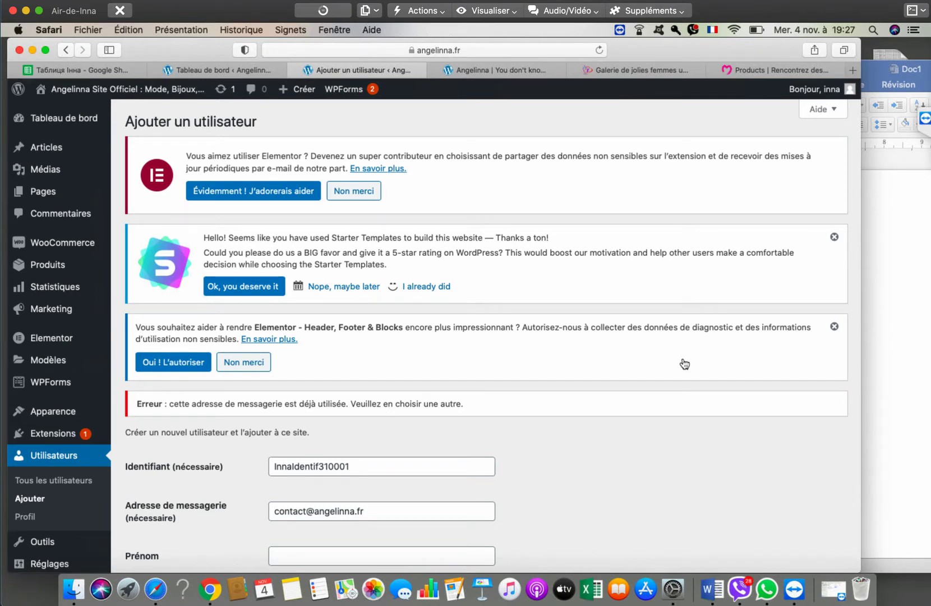
{"action": "scroll", "coordinate": [683, 361], "scroll_direction": "down", "scroll_amount": 7}
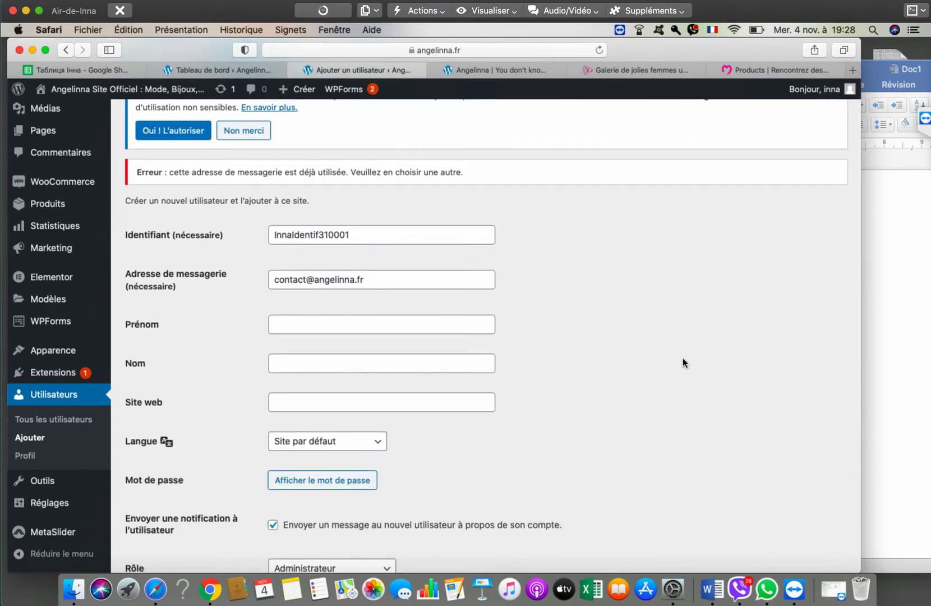
{"action": "scroll", "coordinate": [683, 362], "scroll_direction": "down", "scroll_amount": 2}
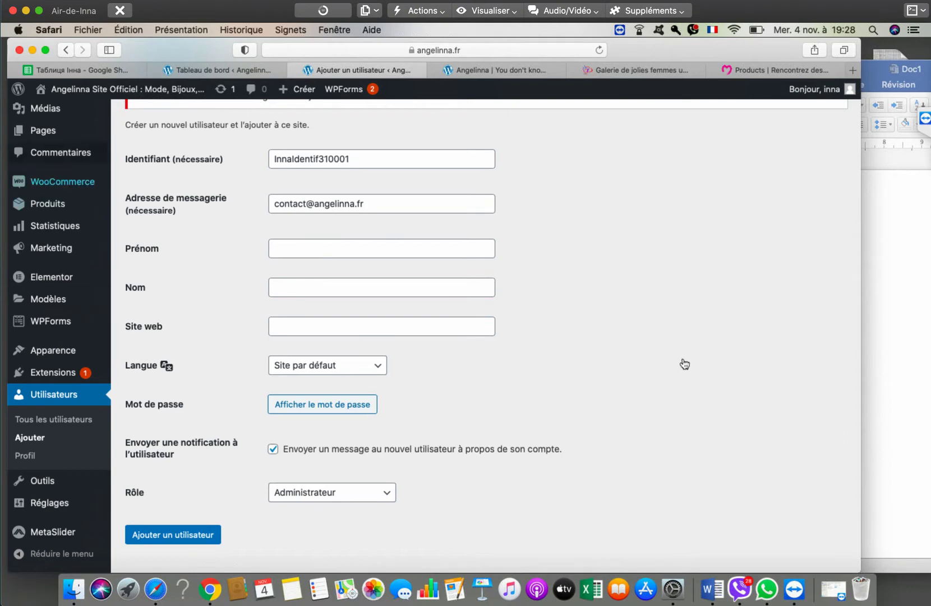
{"action": "scroll", "coordinate": [683, 362], "scroll_direction": "up", "scroll_amount": 1}
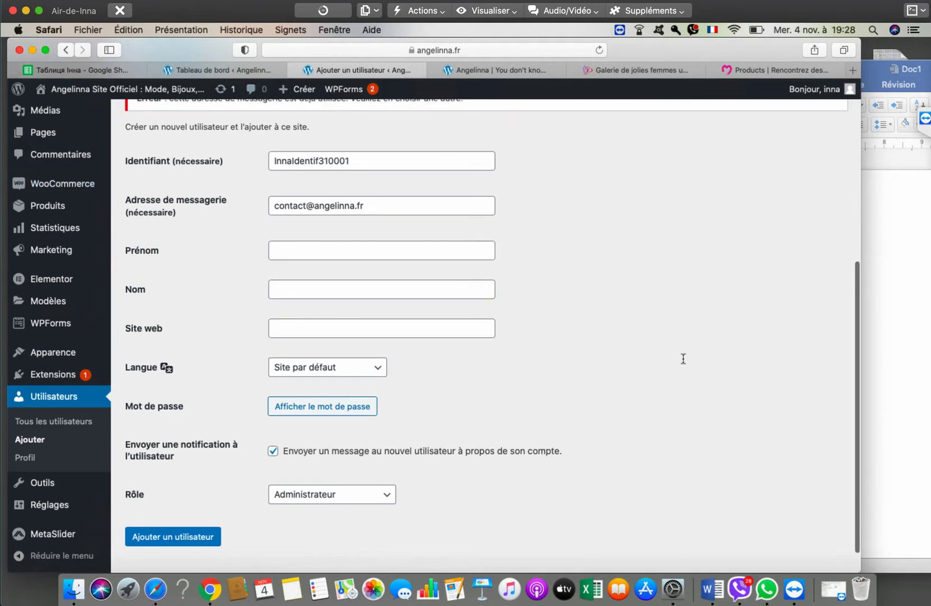
- Replace the e-mail address's domain with a different one and return to the username
{"action": "left_click", "coordinate": [306, 205]}
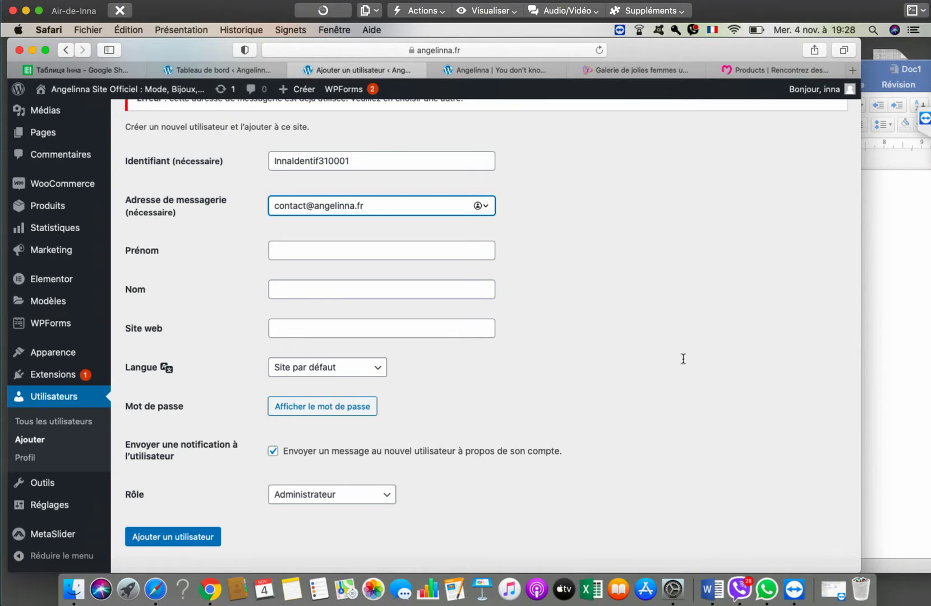
{"action": "key", "text": "shift+Left"}
{"action": "key", "text": "shift+Left"}
{"action": "key", "text": "shift+Left"}
{"action": "key", "text": "shift+Left"}
{"action": "key", "text": "shift+Left"}
{"action": "key", "text": "shift+Left"}
{"action": "key", "text": "shift+Left"}
{"action": "key", "text": "shift+Left"}
{"action": "key", "text": "shift+Left"}
{"action": "key", "text": "shift+Left"}
{"action": "key", "text": "shift+Left"}
{"action": "key", "text": "shift+Left"}
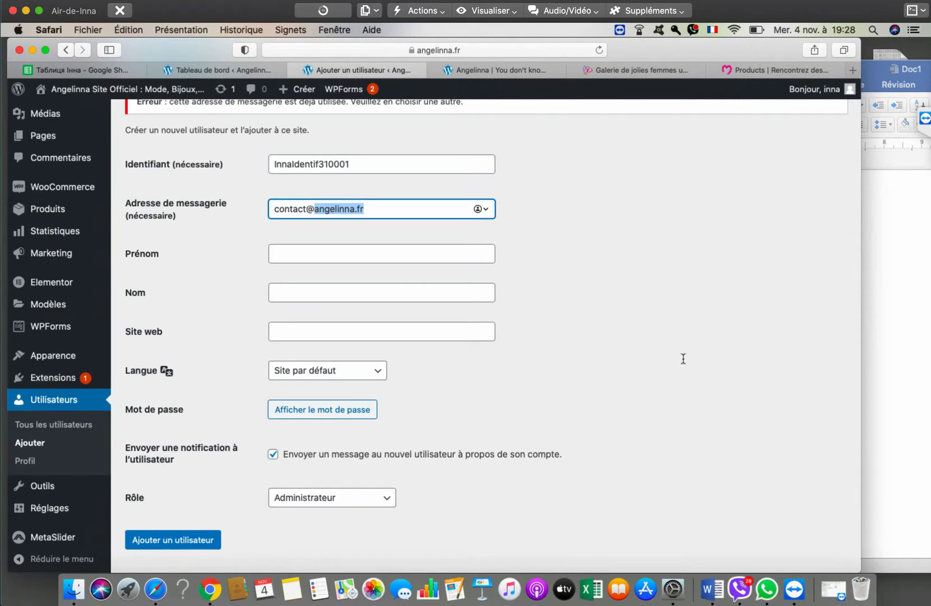
{"action": "type", "text": "ukrainemariage"}
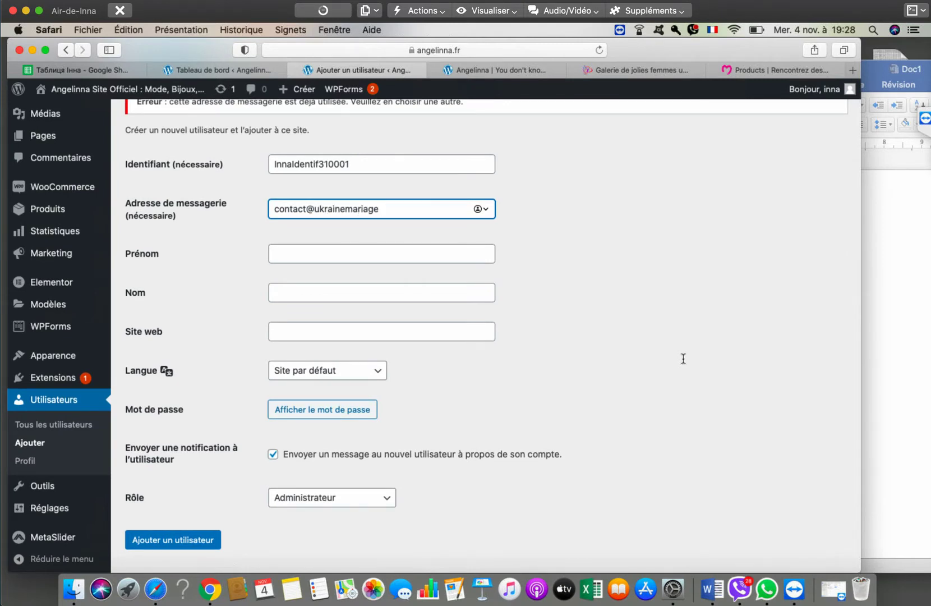
{"action": "type", "text": ".com"}
{"action": "key", "text": "shift+Tab"}
{"action": "key", "text": "Left"}
- Replace the inserted '+' in the username with 1 and submit to create the administrator
{"action": "type", "text": "+"}
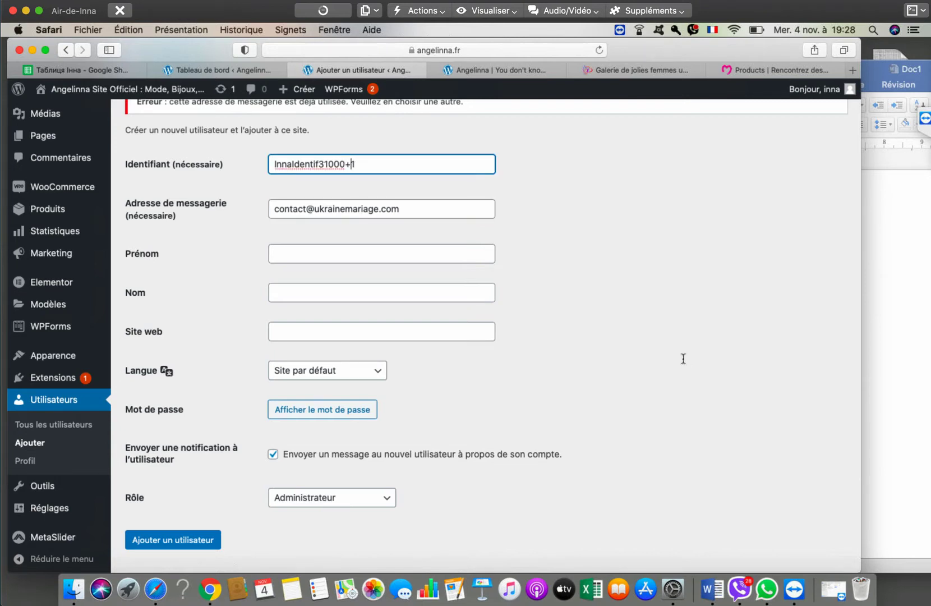
{"action": "left_click", "coordinate": [684, 364]}
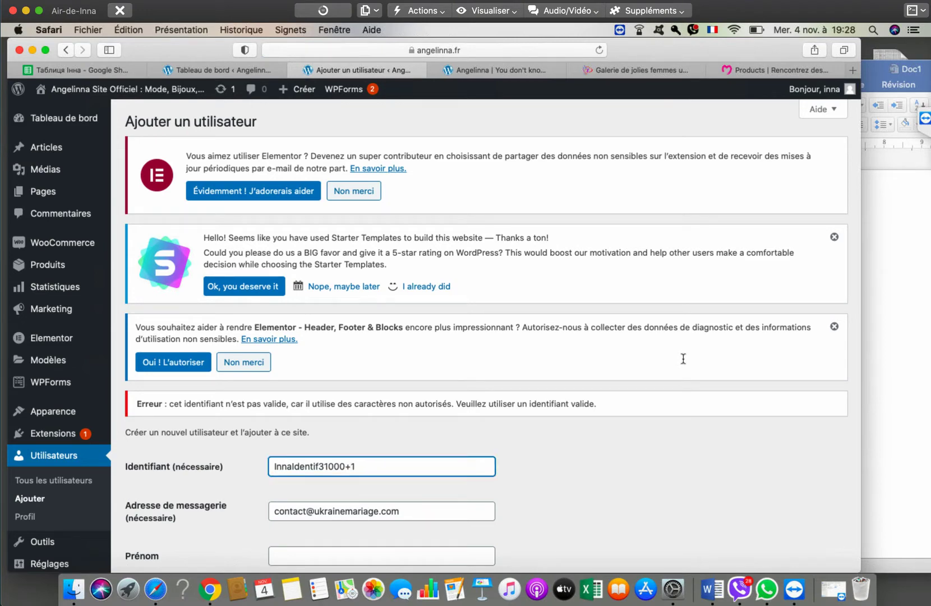
{"action": "key", "text": "BackSpace"}
{"action": "key", "text": "BackSpace"}
{"action": "type", "text": "1"}
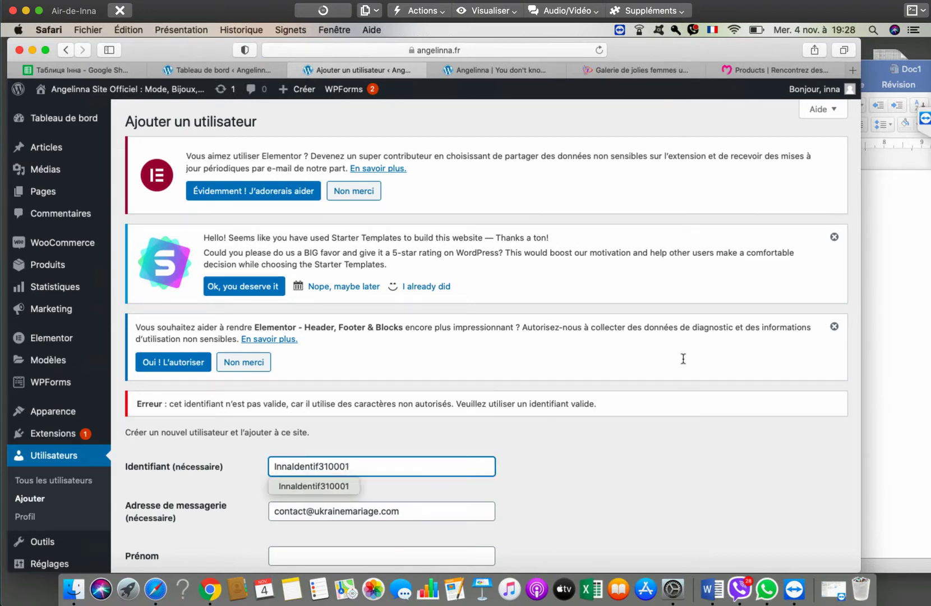
{"action": "scroll", "coordinate": [683, 359], "scroll_direction": "down", "scroll_amount": 8}
{"action": "key", "text": "Return"}
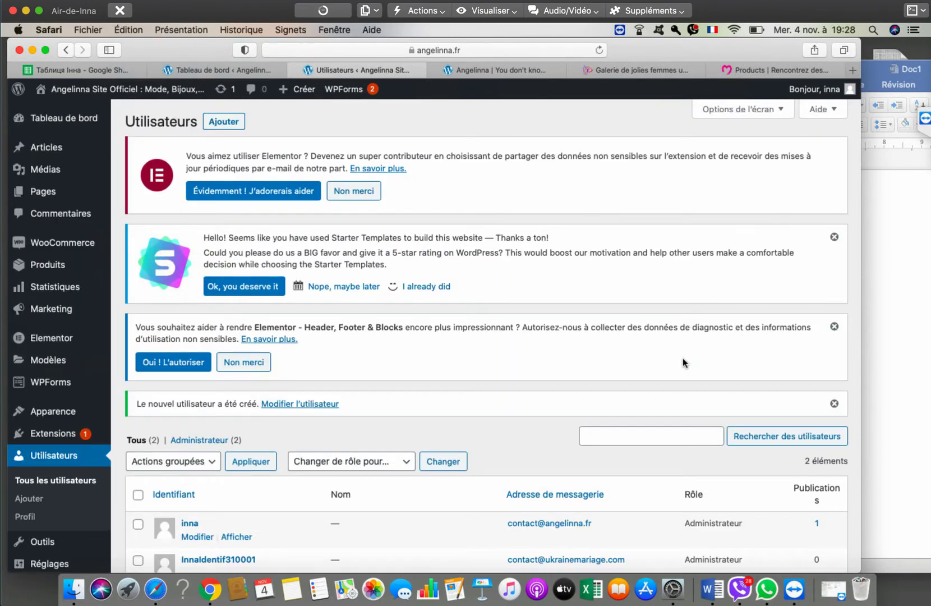
- Remove the '+' sign from the saved username line in the Word credentials note
{"action": "left_click", "coordinate": [713, 589]}
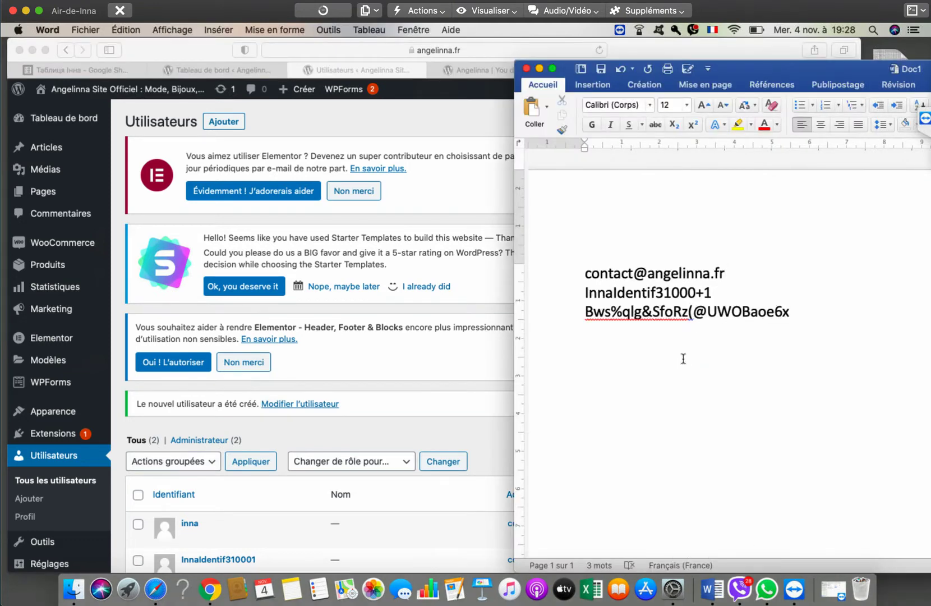
{"action": "key", "text": "Down"}
{"action": "key", "text": "Left"}
{"action": "key", "text": "BackSpace"}
- Back in Safari, log out via Se déconnecter in the Bonjour account menu
{"action": "key", "text": "super+Tab"}
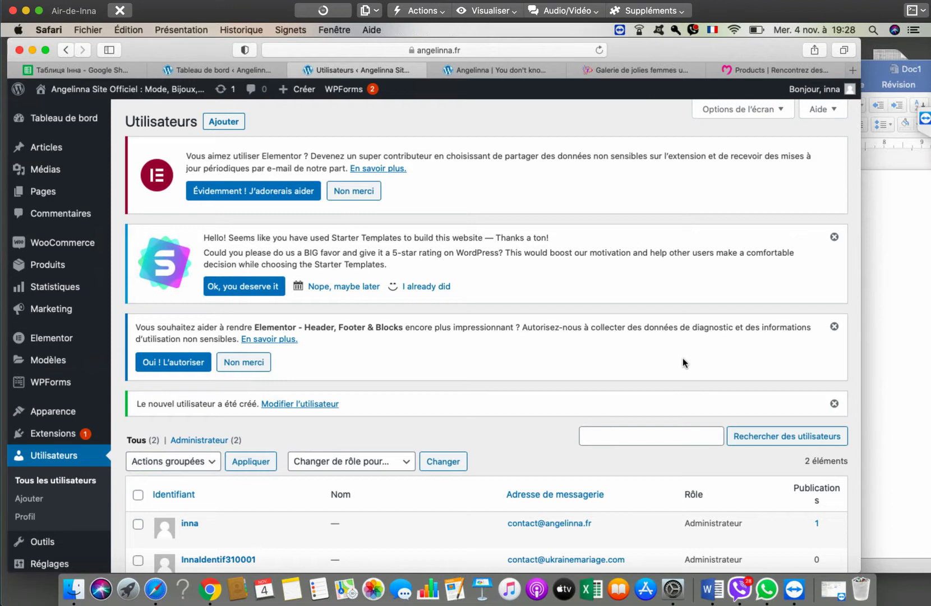
{"action": "scroll", "coordinate": [684, 362], "scroll_direction": "down", "scroll_amount": 3}
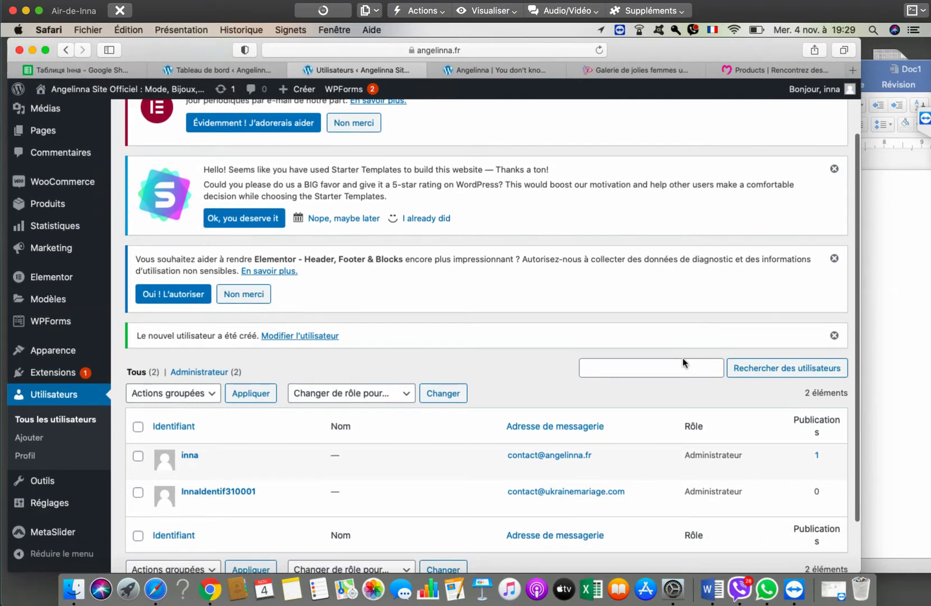
{"action": "scroll", "coordinate": [683, 362], "scroll_direction": "up", "scroll_amount": 3}
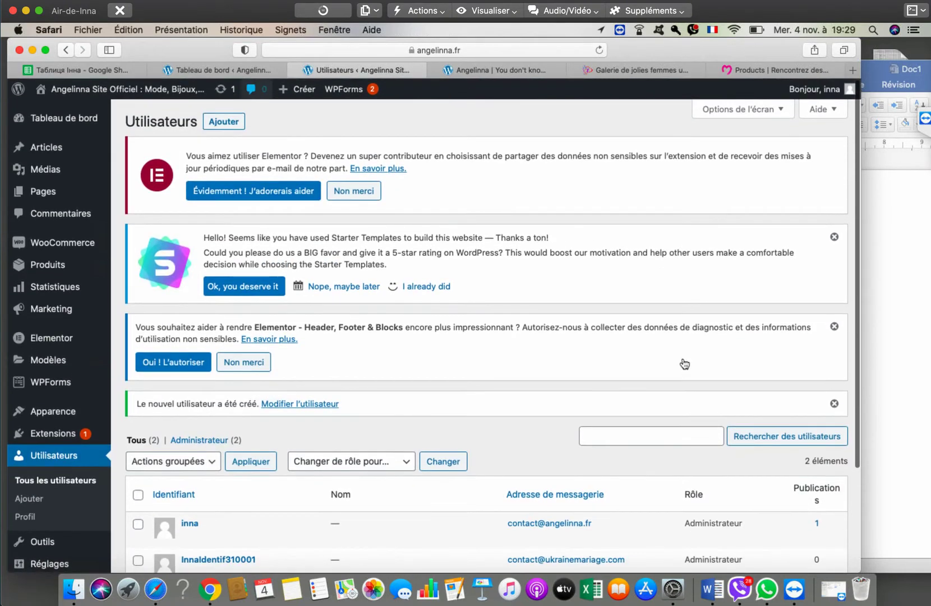
{"action": "mouse_move", "coordinate": [814, 89]}
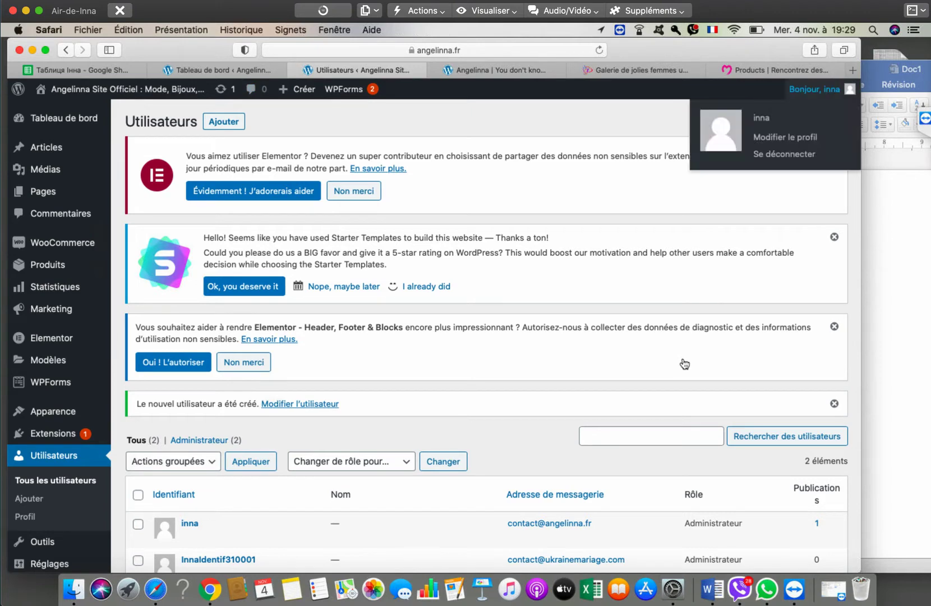
{"action": "left_click", "coordinate": [784, 154]}
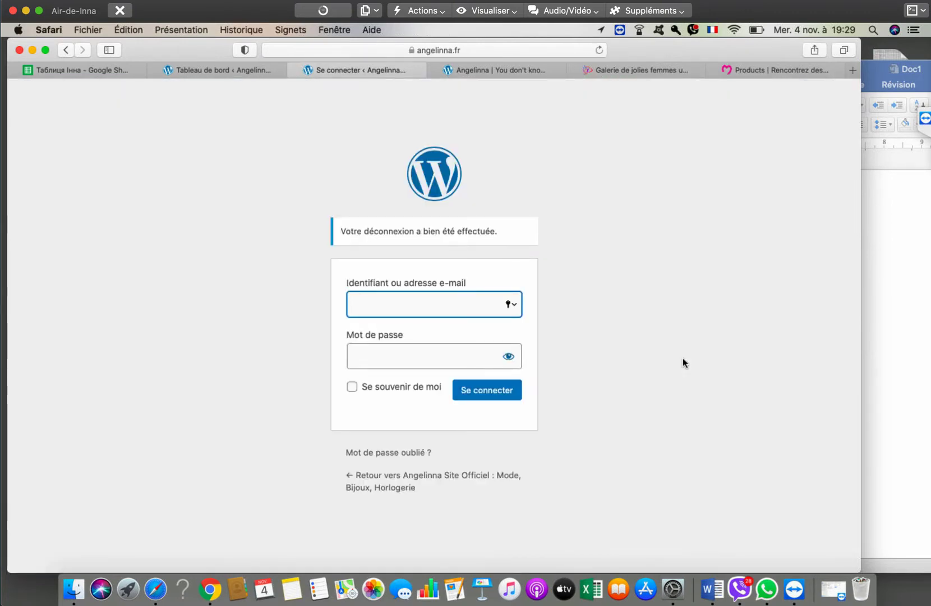
- Copy the saved username from Word into the WordPress login identifier field
{"action": "key", "text": "super+Tab"}
{"action": "key", "text": "Home"}
{"action": "key", "text": "shift+End"}
{"action": "key", "text": "super+c"}
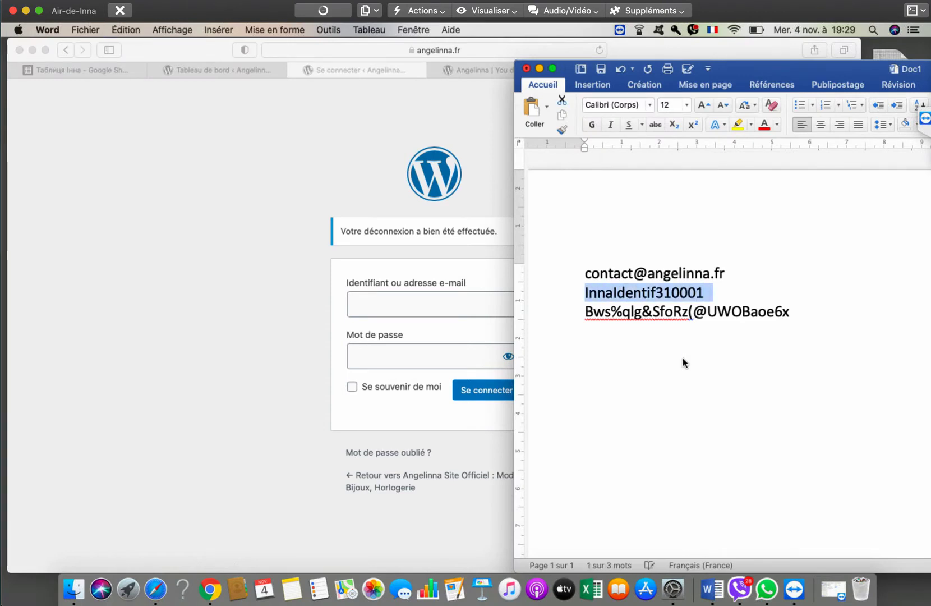
{"action": "key", "text": "super+Tab"}
{"action": "key", "text": "super+v"}
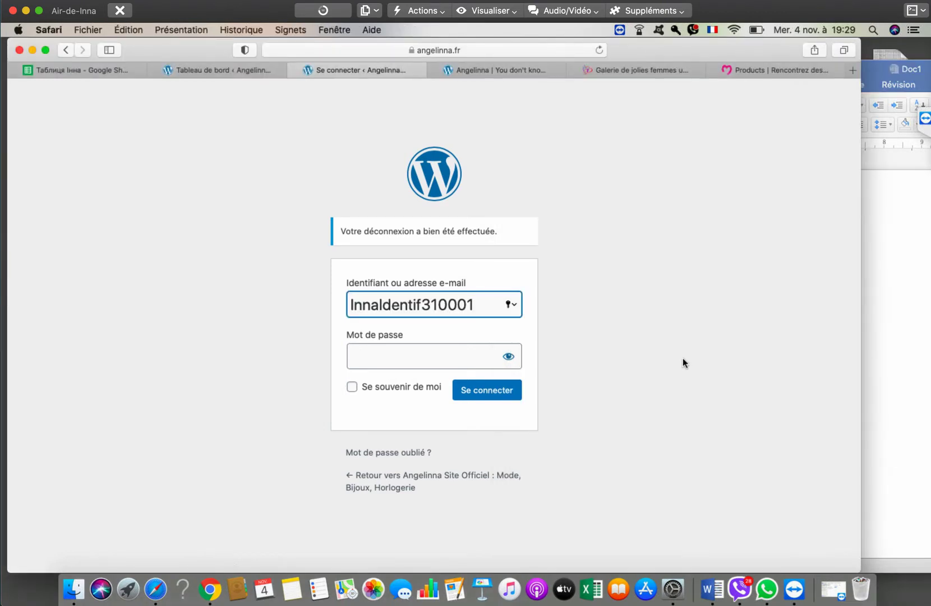
- Copy the saved password from Word into the login password field
{"action": "key", "text": "super+Tab"}
{"action": "key", "text": "Down"}
{"action": "key", "text": "End"}
{"action": "key", "text": "alt+shift+Left"}
{"action": "key", "text": "alt+shift+Left"}
{"action": "key", "text": "alt+shift+Left"}
{"action": "key", "text": "alt+shift+Left"}
{"action": "key", "text": "alt+shift+Left"}
{"action": "key", "text": "alt+shift+Left"}
{"action": "key", "text": "alt+shift+Left"}
{"action": "key", "text": "alt+shift+Left"}
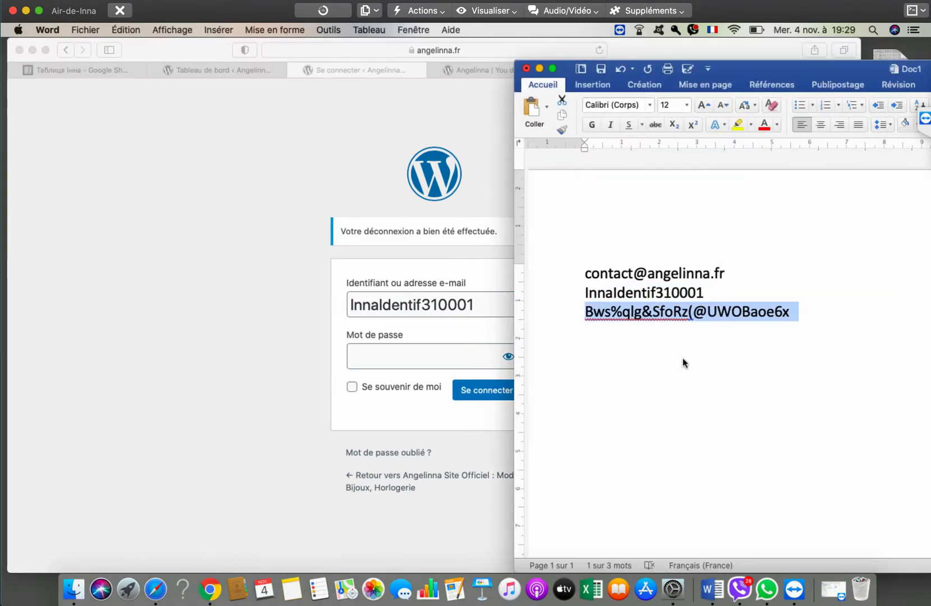
{"action": "key", "text": "super+Tab"}
{"action": "key", "text": "Tab"}
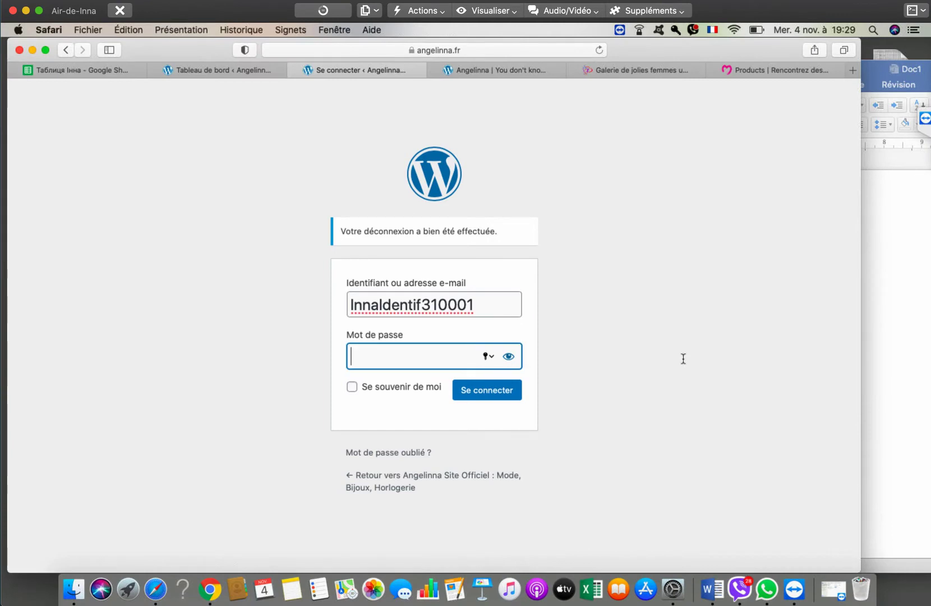
{"action": "key", "text": "super+v"}
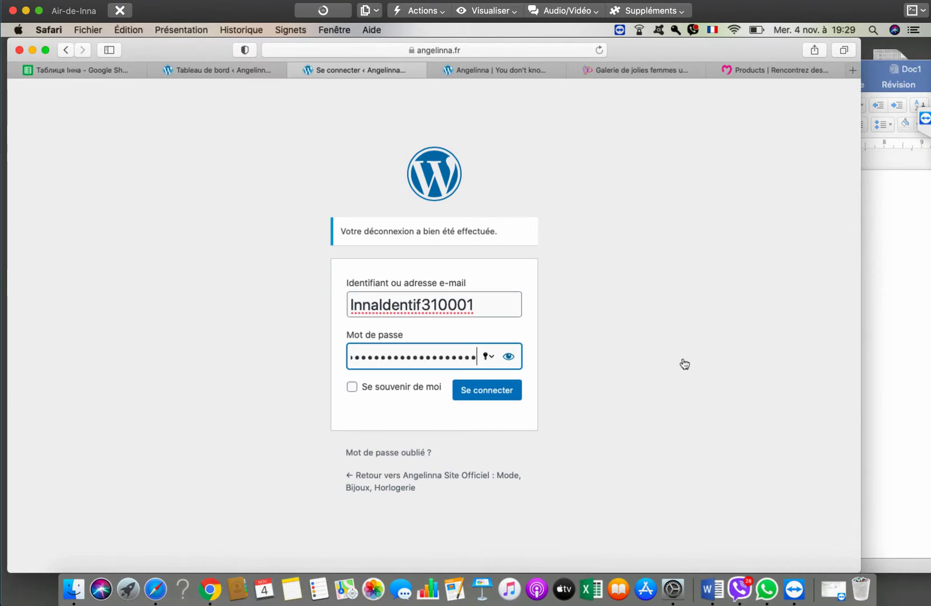
- Tick Se souvenir de moi and submit the login, which fails with a password mismatch
{"action": "key", "text": "Tab"}
{"action": "key", "text": "space"}
{"action": "key", "text": "Tab"}
{"action": "key", "text": "Return"}
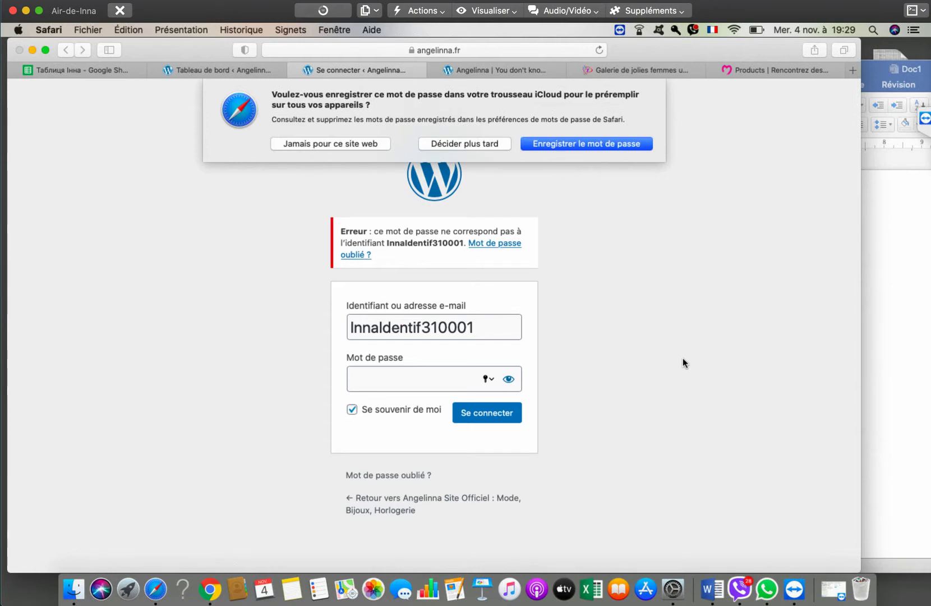
- Dismiss Safari's keychain prompt and try selecting the password text in the Word note
{"action": "key", "text": "Escape"}
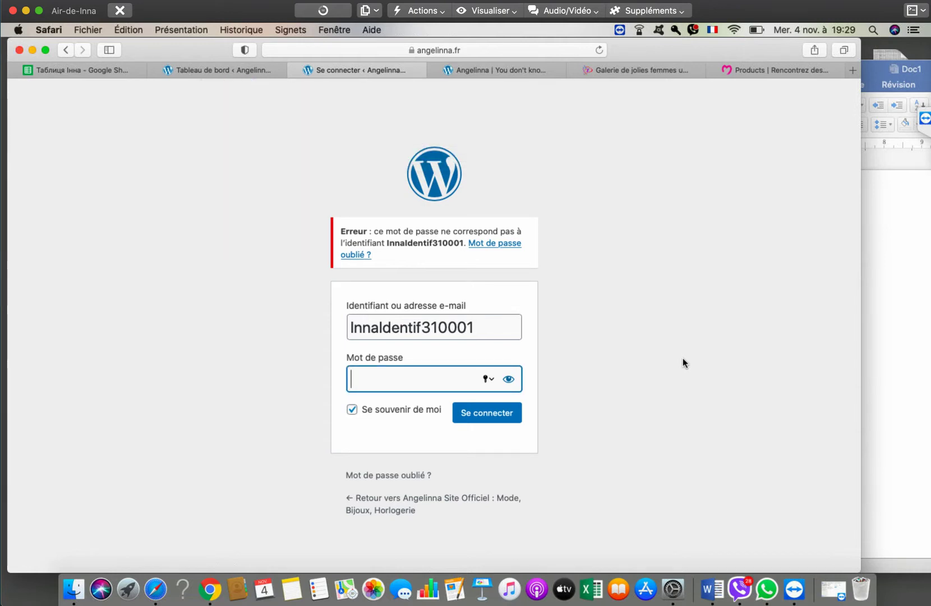
{"action": "key", "text": "super+Tab"}
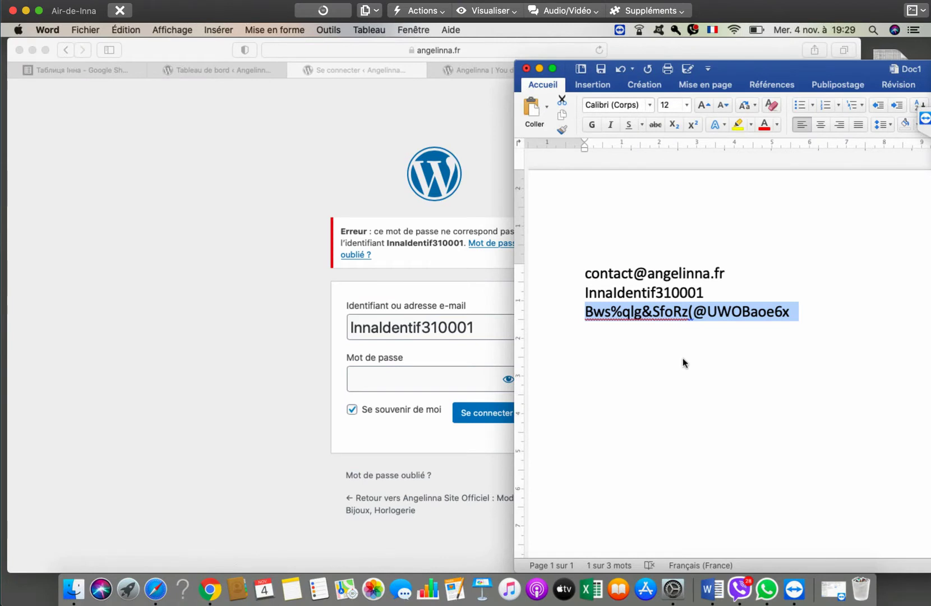
{"action": "left_click", "coordinate": [683, 362]}
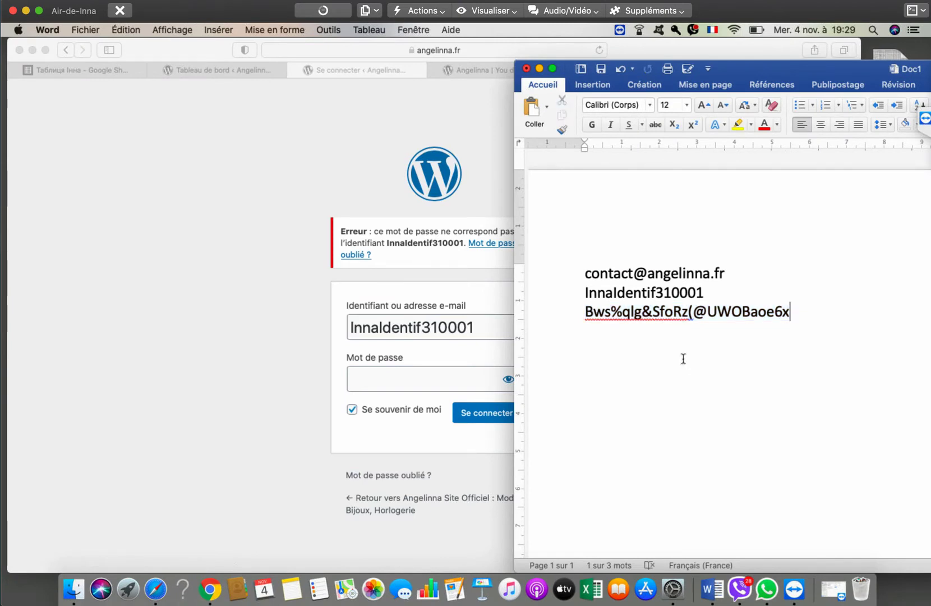
{"action": "key", "text": "shift+Left"}
{"action": "key", "text": "shift+Left"}
{"action": "key", "text": "shift+Left"}
{"action": "key", "text": "shift+Left"}
{"action": "key", "text": "shift+Left"}
{"action": "key", "text": "shift+Left"}
{"action": "key", "text": "shift+Left"}
{"action": "key", "text": "shift+Left"}
{"action": "key", "text": "shift+Left"}
{"action": "key", "text": "shift+Left"}
{"action": "key", "text": "shift+Left"}
{"action": "key", "text": "shift+Left"}
{"action": "key", "text": "shift+Left"}
{"action": "key", "text": "shift+Left"}
{"action": "key", "text": "shift+Left"}
{"action": "key", "text": "shift+Left"}
{"action": "key", "text": "shift+Left"}
{"action": "key", "text": "shift+Left"}
{"action": "key", "text": "shift+Left"}
{"action": "key", "text": "shift+Left"}
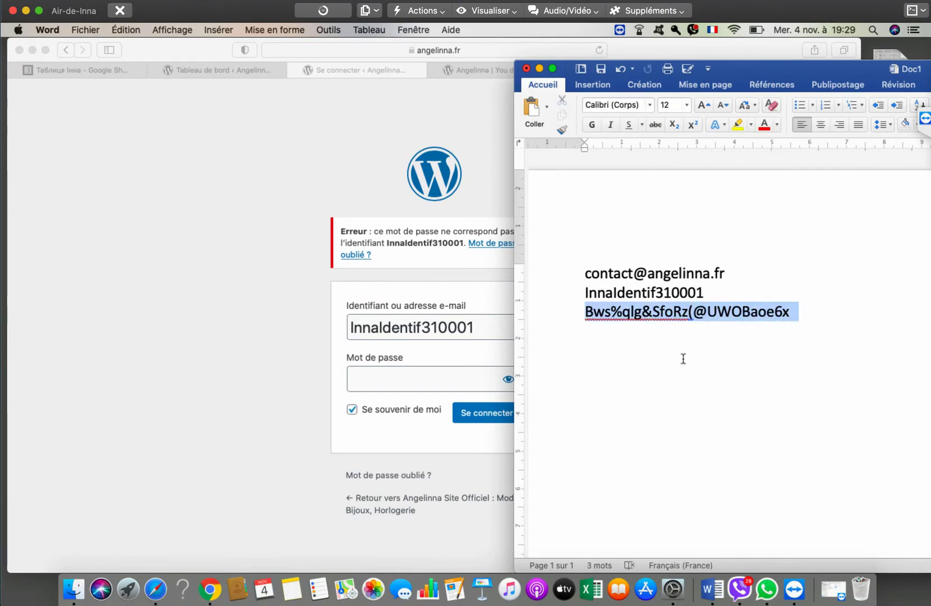
{"action": "key", "text": "shift+Right"}
{"action": "key", "text": "shift+Right"}
{"action": "key", "text": "shift+Right"}
{"action": "key", "text": "shift+Right"}
{"action": "key", "text": "shift+Right"}
{"action": "key", "text": "shift+Right"}
{"action": "key", "text": "shift+Right"}
{"action": "key", "text": "shift+Left"}
{"action": "key", "text": "shift+Left"}
{"action": "key", "text": "shift+Left"}
{"action": "key", "text": "shift+Left"}
{"action": "key", "text": "shift+Left"}
{"action": "key", "text": "shift+Left"}
{"action": "key", "text": "shift+Left"}
{"action": "key", "text": "shift+Right"}
{"action": "key", "text": "shift+Right"}
{"action": "key", "text": "shift+Right"}
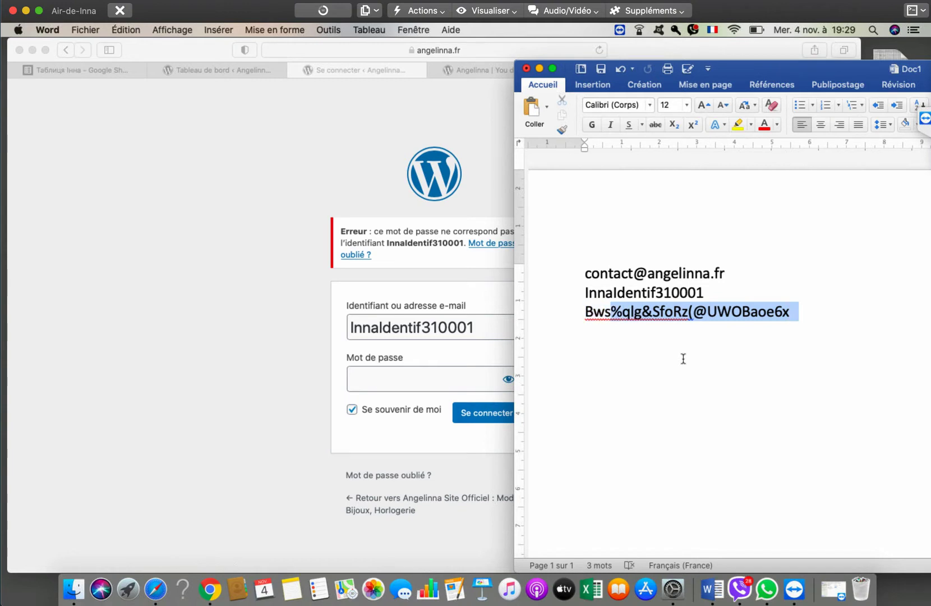
{"action": "key", "text": "shift+Right"}
{"action": "key", "text": "shift+Right"}
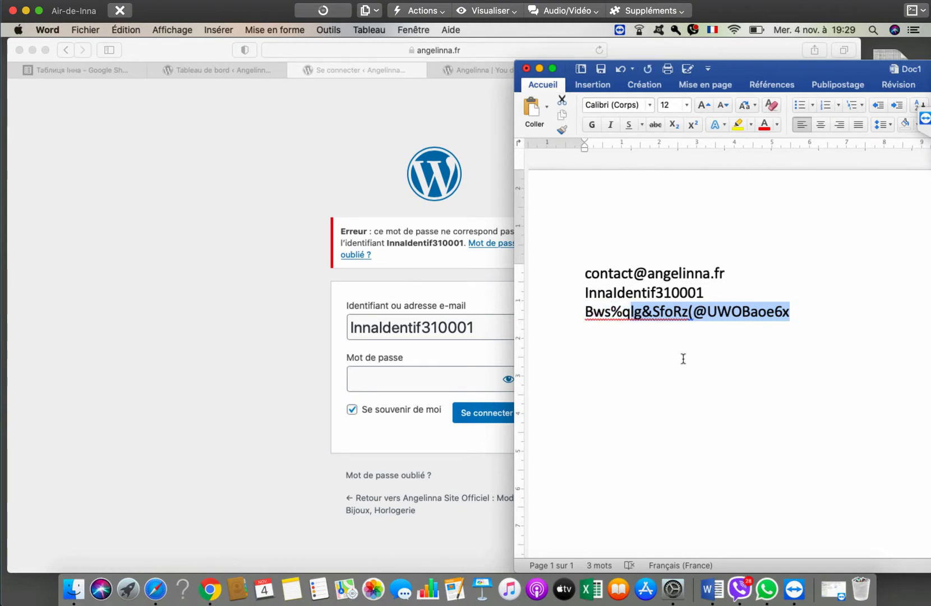
{"action": "left_click", "coordinate": [683, 357]}
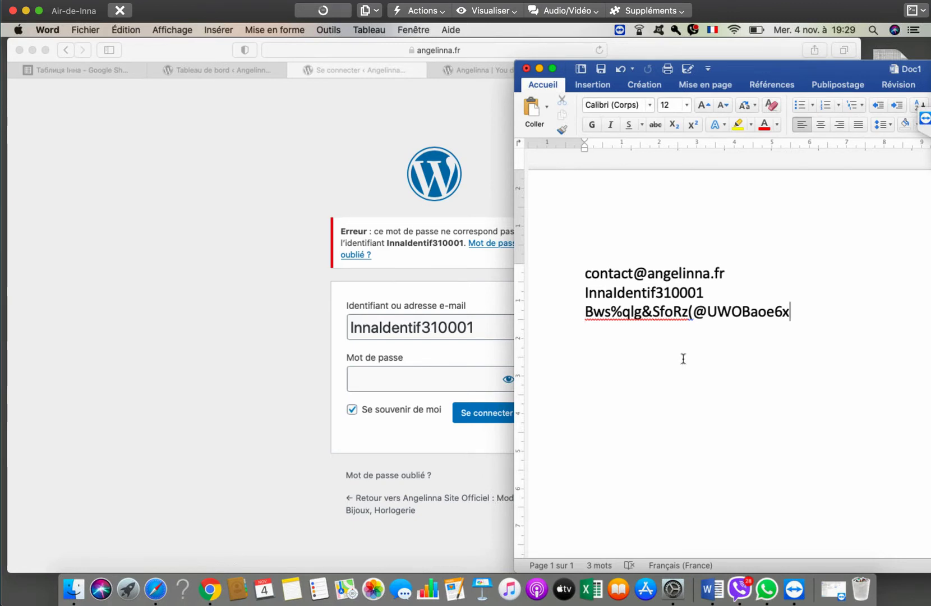
- Delete the empty line after the password and select the entire password line
{"action": "key", "text": "shift+Right"}
{"action": "key", "text": "shift+Right"}
{"action": "key", "text": "shift+Right"}
{"action": "key", "text": "shift+Right"}
{"action": "key", "text": "shift+Right"}
{"action": "key", "text": "shift+Right"}
{"action": "key", "text": "shift+Right"}
{"action": "key", "text": "shift+Right"}
{"action": "key", "text": "shift+Right"}
{"action": "key", "text": "shift+Right"}
{"action": "key", "text": "shift+Right"}
{"action": "key", "text": "shift+Right"}
{"action": "key", "text": "shift+Right"}
{"action": "key", "text": "shift+Right"}
{"action": "key", "text": "shift+Right"}
{"action": "key", "text": "shift+Right"}
{"action": "key", "text": "shift+Right"}
{"action": "key", "text": "shift+Right"}
{"action": "key", "text": "shift+Right"}
{"action": "key", "text": "shift+Right"}
{"action": "key", "text": "shift+Left"}
{"action": "key", "text": "shift+Left"}
{"action": "key", "text": "shift+Left"}
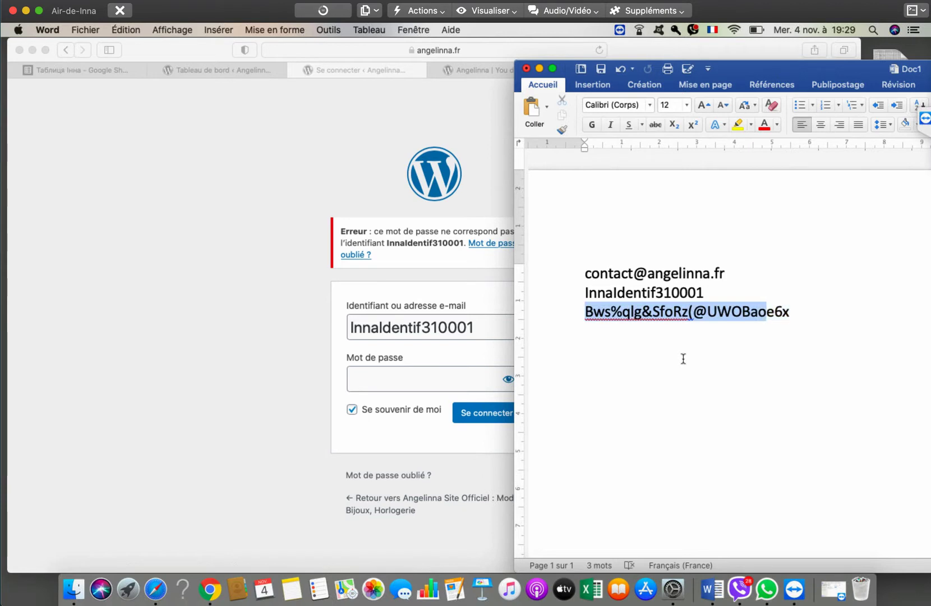
{"action": "key", "text": "shift+Right"}
{"action": "key", "text": "shift+Right"}
{"action": "key", "text": "shift+Right"}
{"action": "key", "text": "shift+Right"}
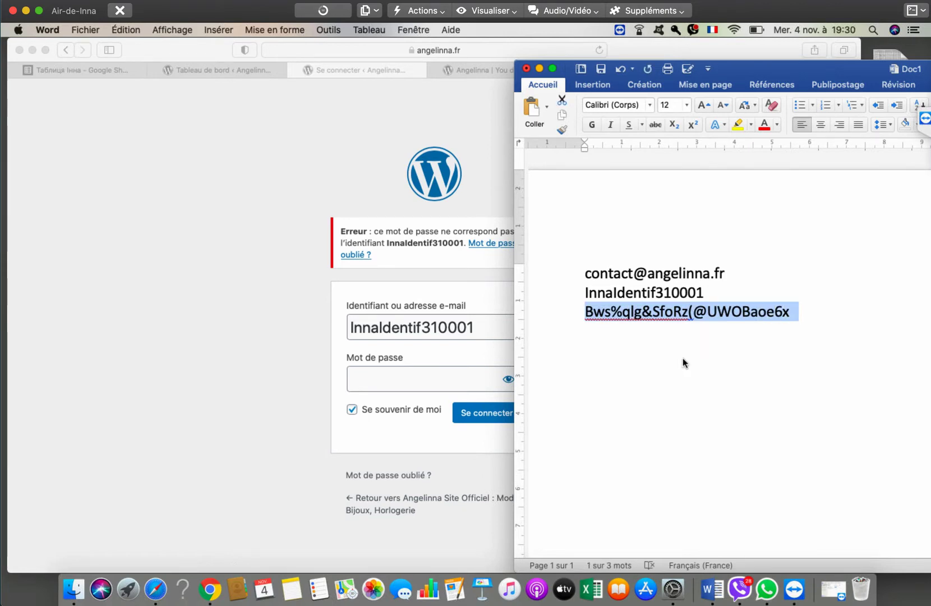
{"action": "left_click", "coordinate": [683, 358]}
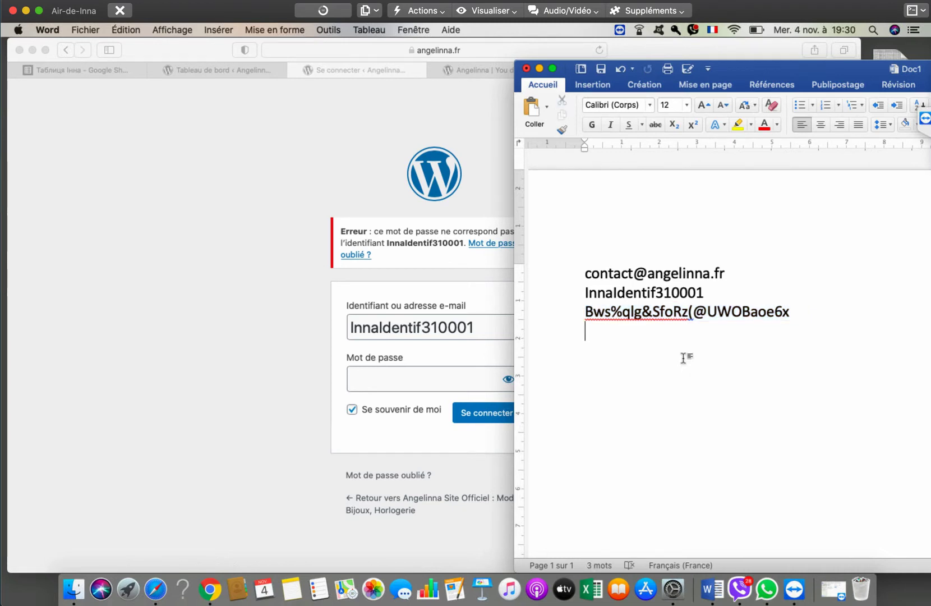
{"action": "key", "text": "BackSpace"}
{"action": "key", "text": "shift+Left"}
{"action": "key", "text": "shift+Left"}
{"action": "key", "text": "shift+Left"}
{"action": "key", "text": "shift+Left"}
{"action": "key", "text": "shift+Left"}
{"action": "key", "text": "shift+Left"}
{"action": "key", "text": "shift+Left"}
{"action": "key", "text": "shift+Left"}
{"action": "key", "text": "shift+Left"}
{"action": "key", "text": "shift+Left"}
{"action": "key", "text": "shift+Left"}
{"action": "key", "text": "shift+Left"}
{"action": "key", "text": "shift+Left"}
{"action": "key", "text": "shift+Left"}
{"action": "key", "text": "shift+Left"}
{"action": "key", "text": "shift+Left"}
{"action": "key", "text": "shift+Left"}
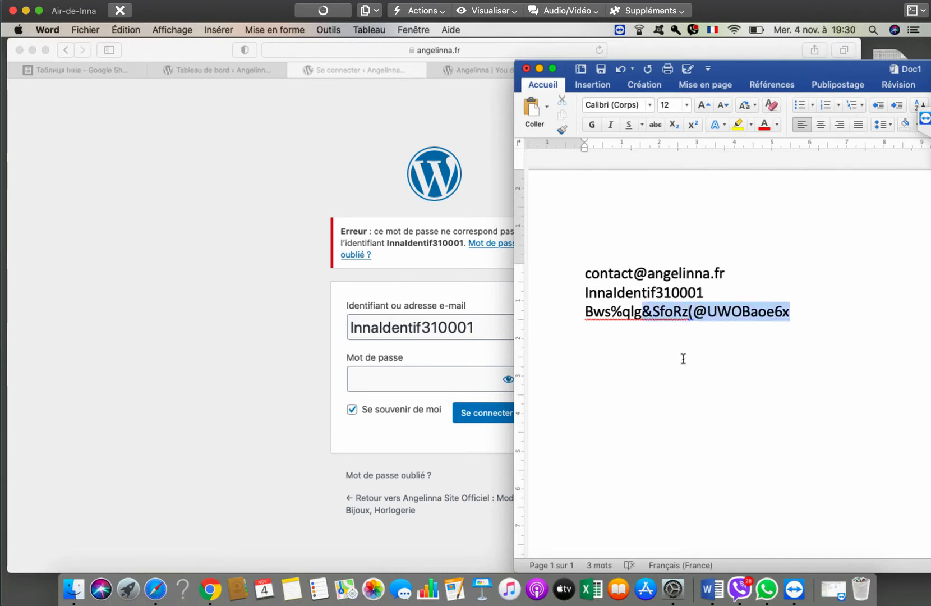
{"action": "triple_click", "coordinate": [683, 358]}
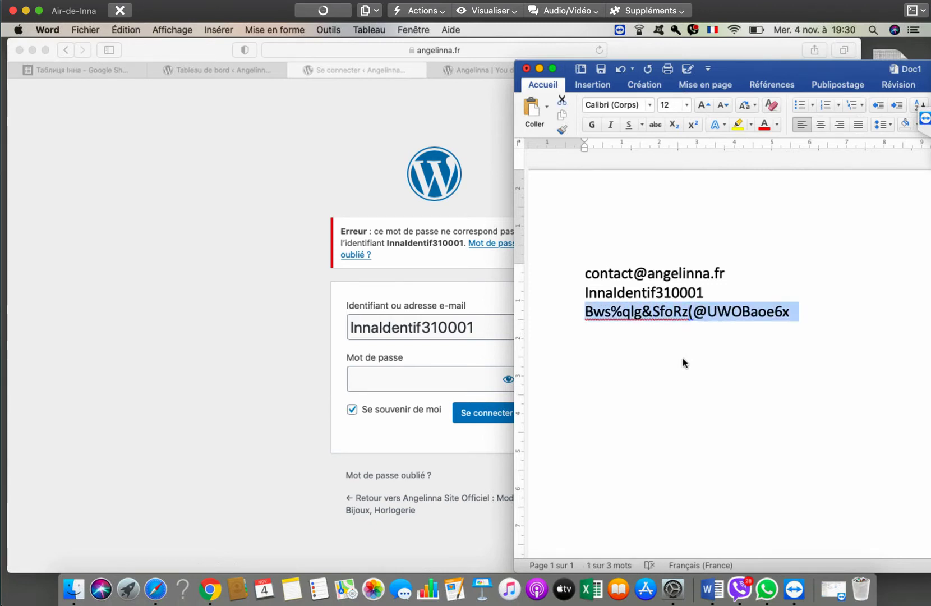
- Copy the password from Word, paste it into Mot de passe, and submit the login
{"action": "right_click", "coordinate": [684, 361]}
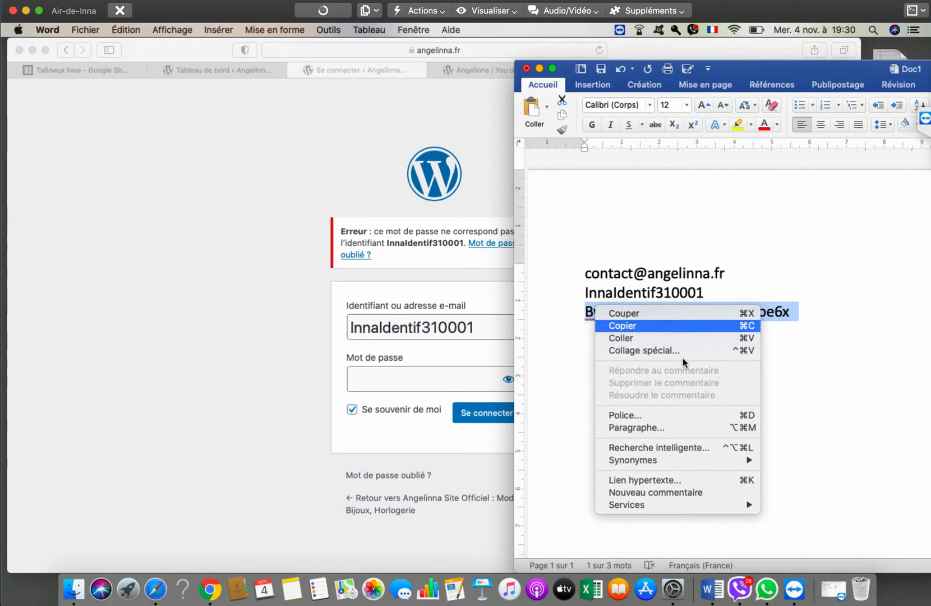
{"action": "key", "text": "Return"}
{"action": "key", "text": "cmd+Tab"}
{"action": "key", "text": "Down"}
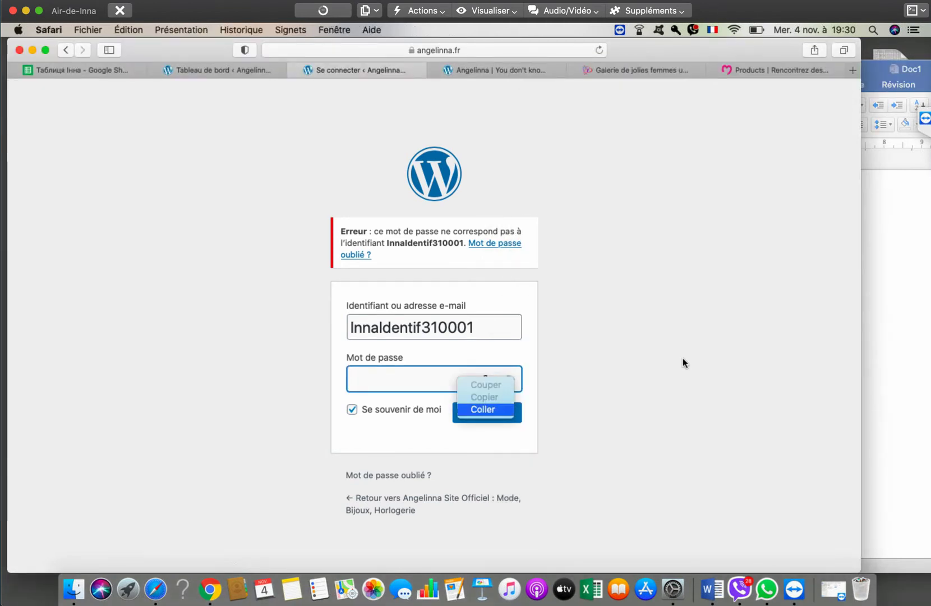
{"action": "key", "text": "Return"}
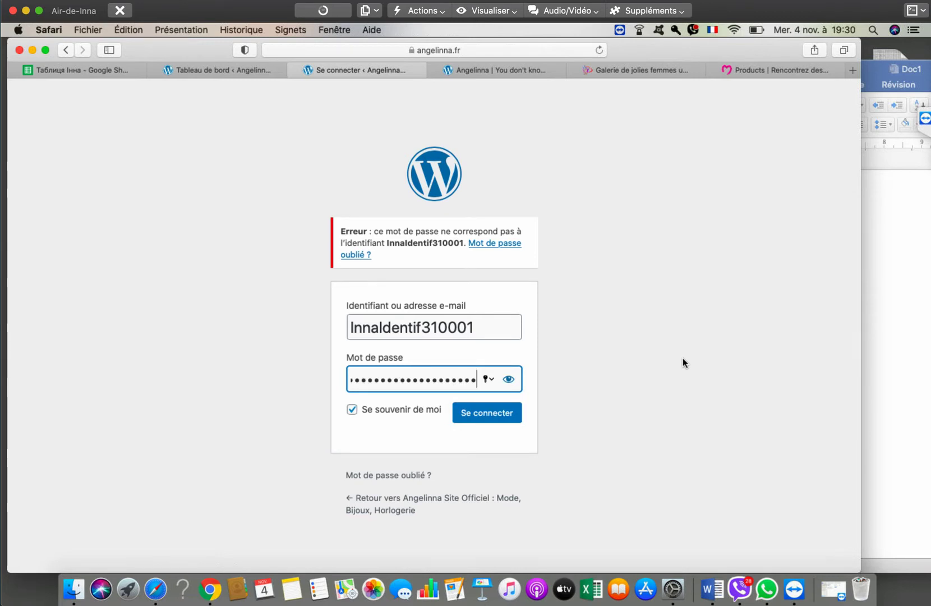
{"action": "key", "text": "Return"}
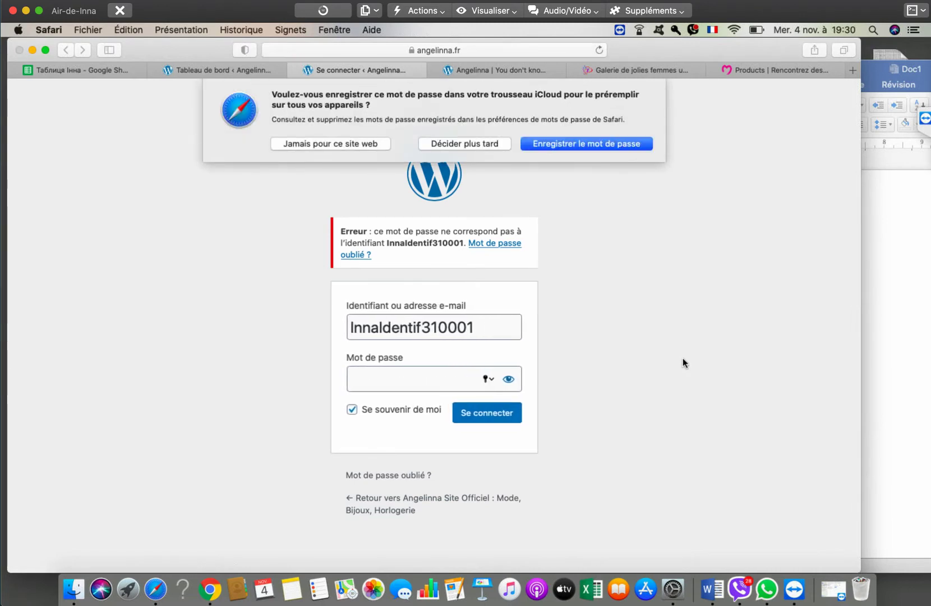
- Dismiss the save-password prompt, paste and resubmit the password, then return to Word
{"action": "key", "text": "Escape"}
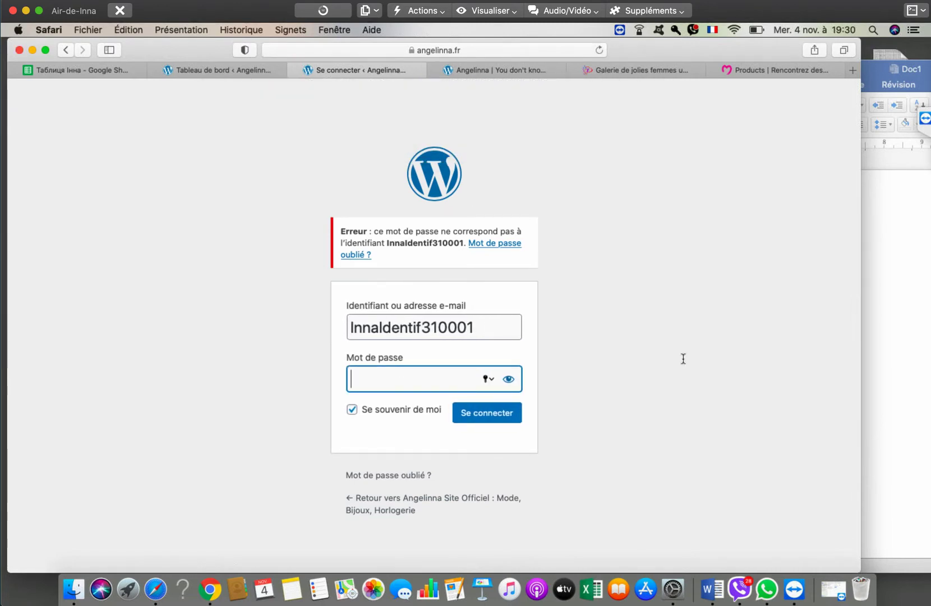
{"action": "key", "text": "super+v"}
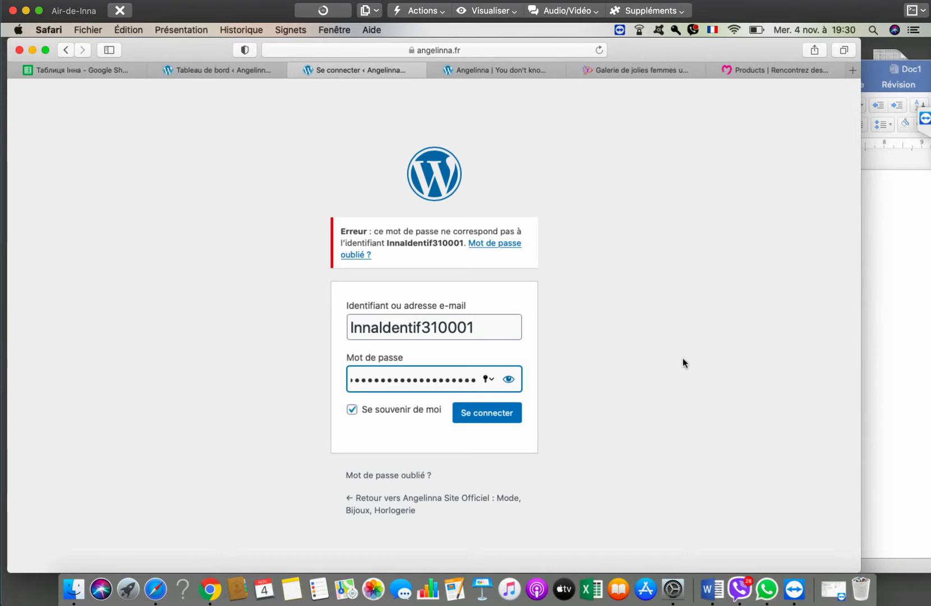
{"action": "key", "text": "Return"}
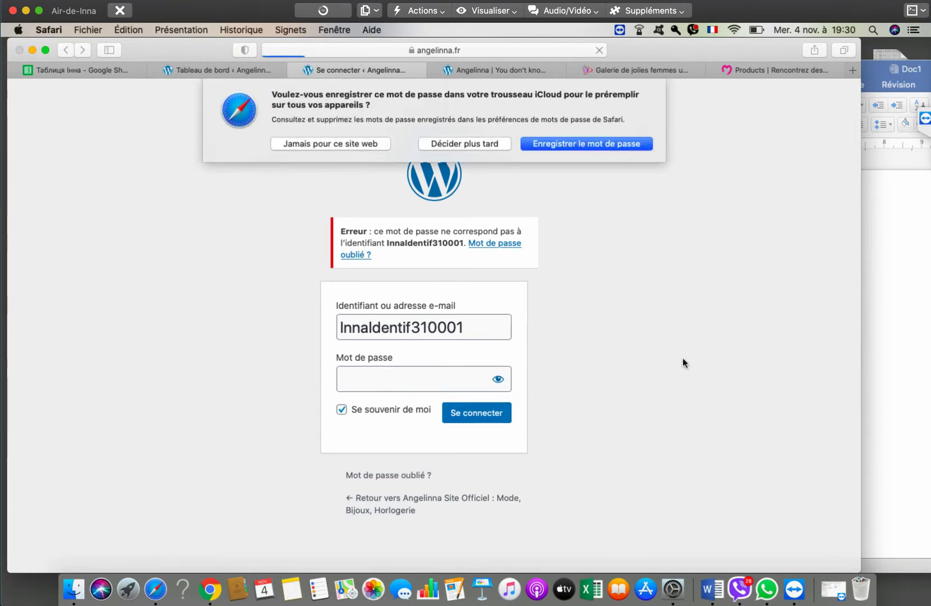
{"action": "key", "text": "Escape"}
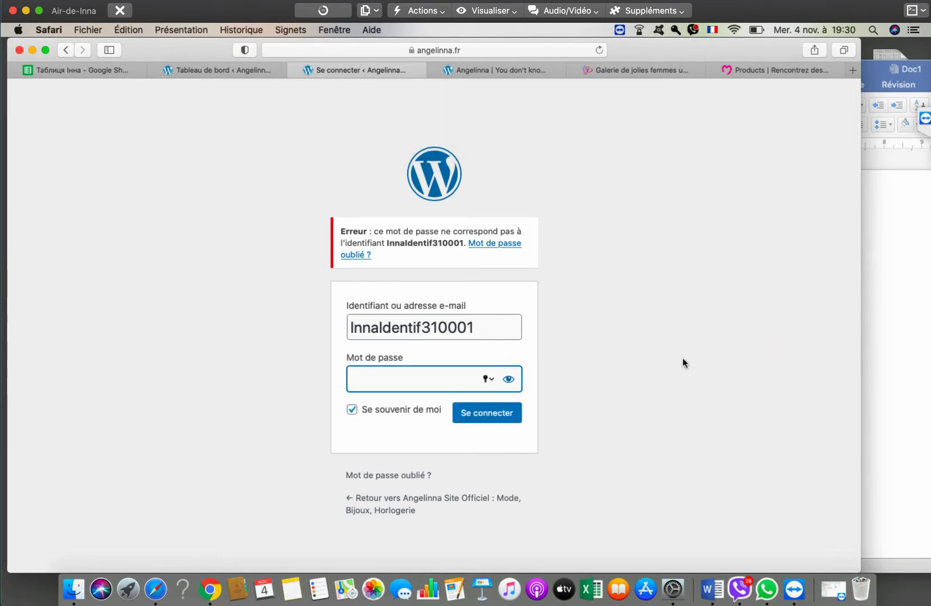
{"action": "key", "text": "super+Tab"}
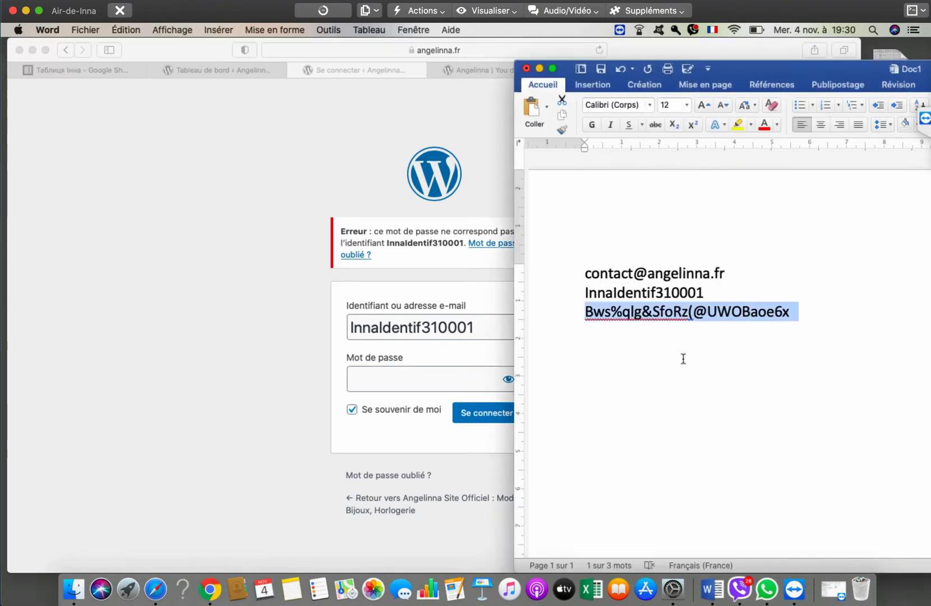
{"action": "scroll", "coordinate": [683, 359], "scroll_direction": "up", "scroll_amount": 2}
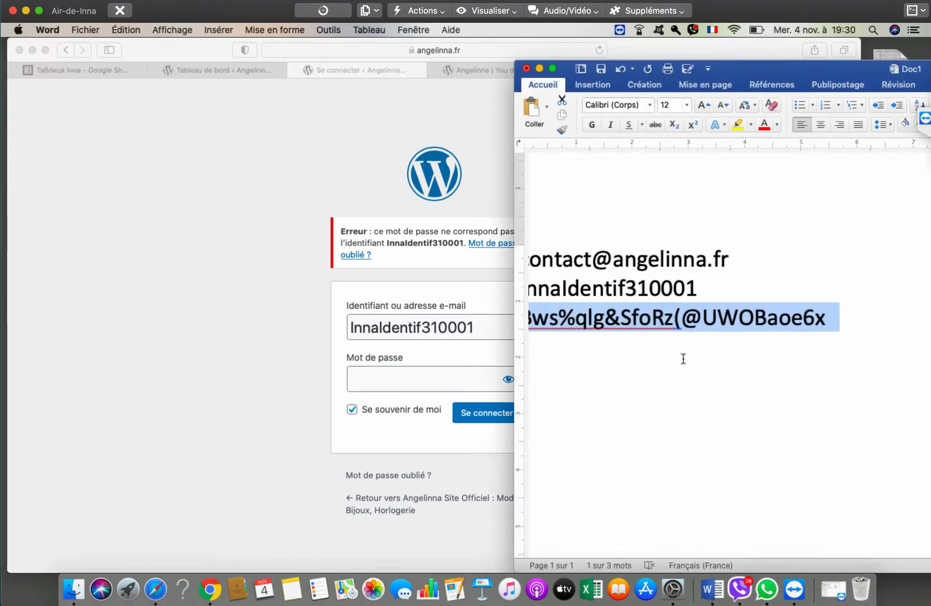
{"action": "scroll", "coordinate": [683, 358], "scroll_direction": "left", "scroll_amount": 5}
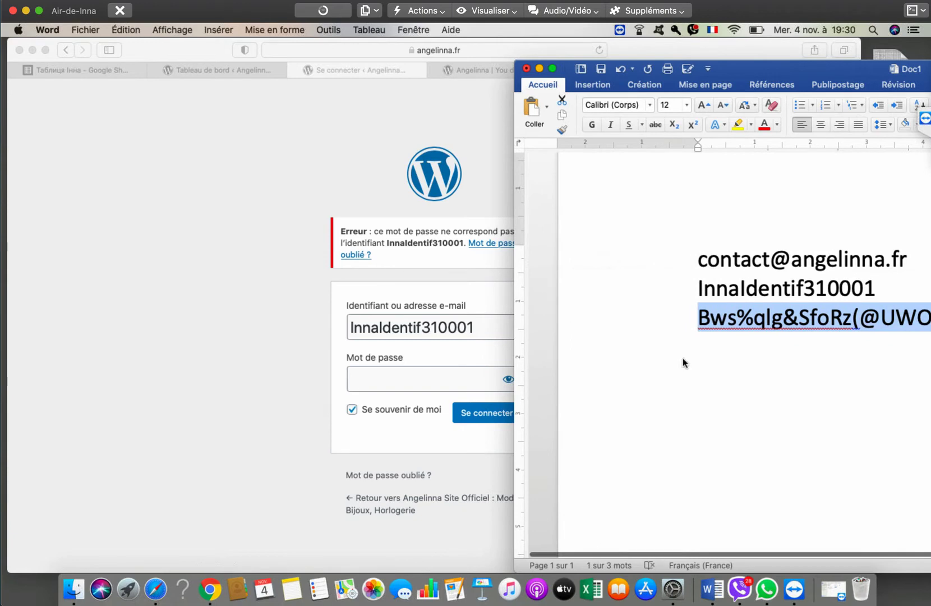
{"action": "scroll", "coordinate": [683, 360], "scroll_direction": "up", "scroll_amount": 1}
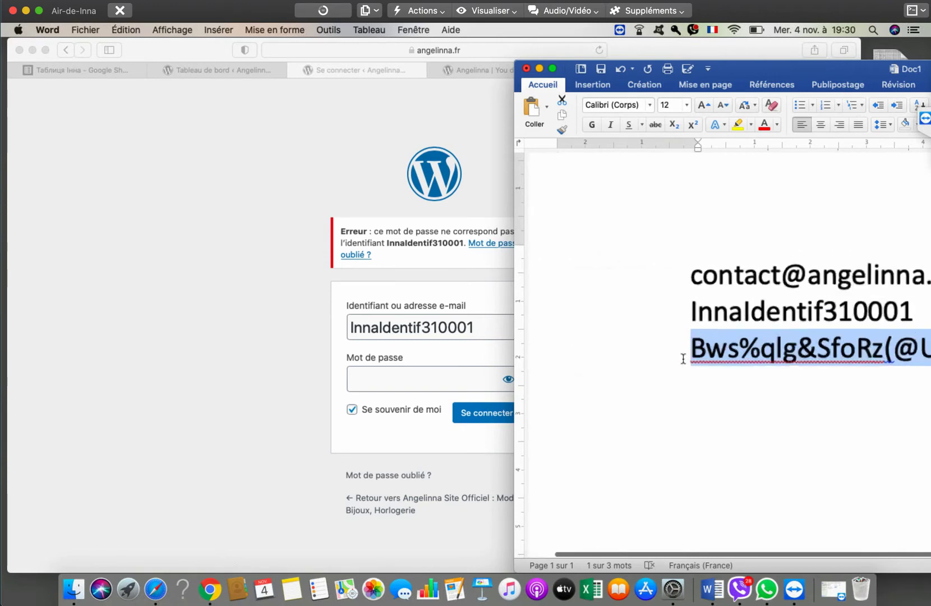
{"action": "scroll", "coordinate": [683, 359], "scroll_direction": "up", "scroll_amount": 1}
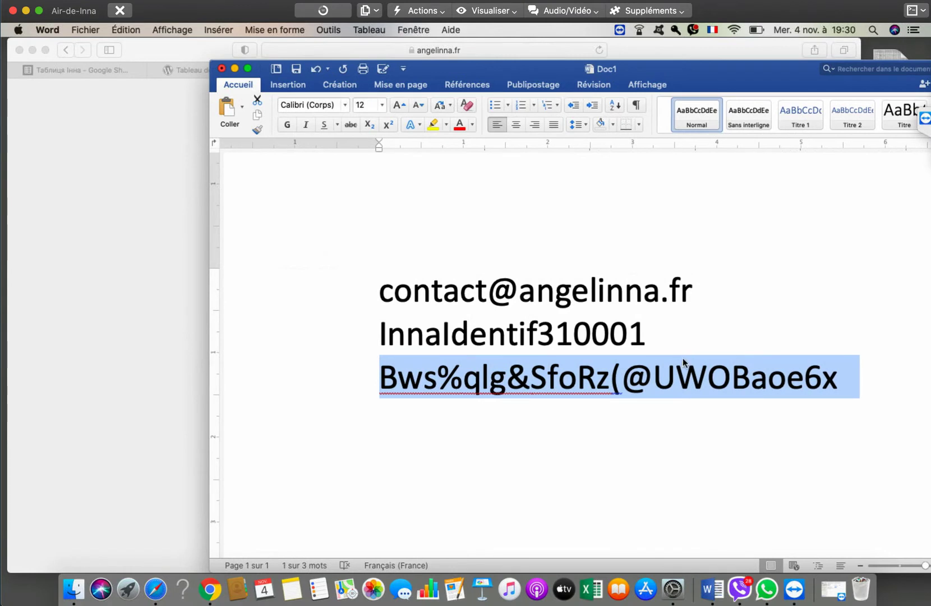
{"action": "scroll", "coordinate": [683, 359], "scroll_direction": "down", "scroll_amount": 2}
{"action": "scroll", "coordinate": [683, 362], "scroll_direction": "down", "scroll_amount": 1}
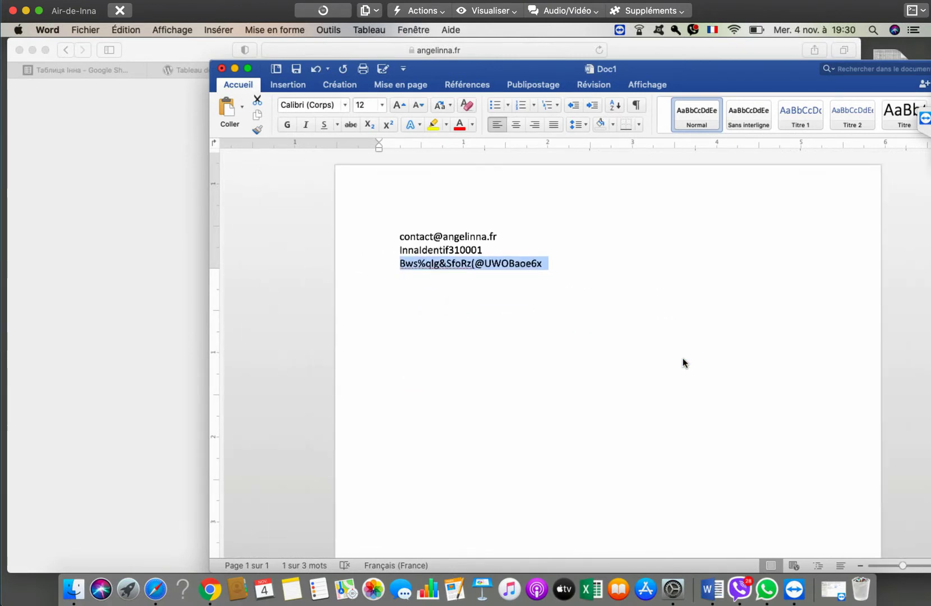
{"action": "scroll", "coordinate": [683, 362], "scroll_direction": "up", "scroll_amount": 2}
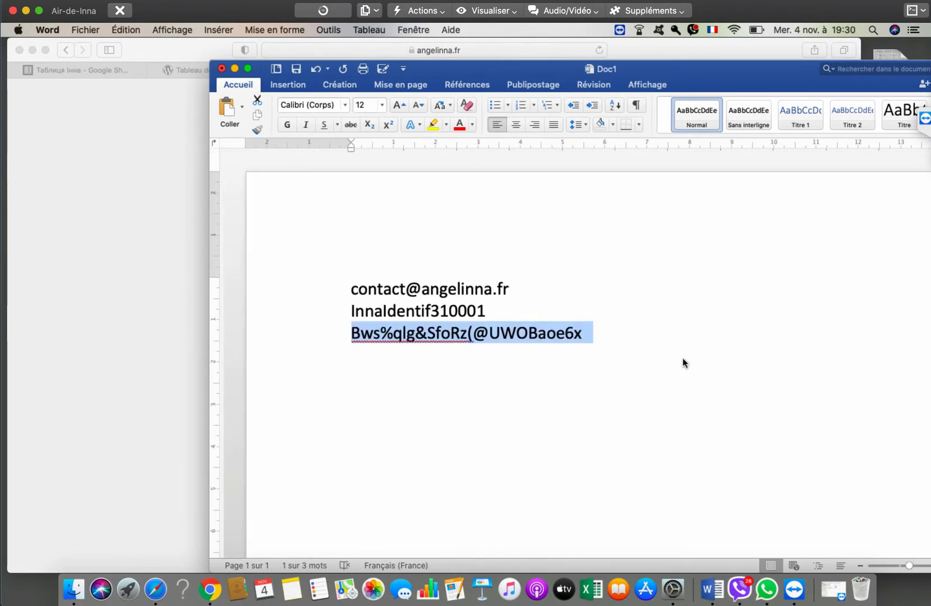
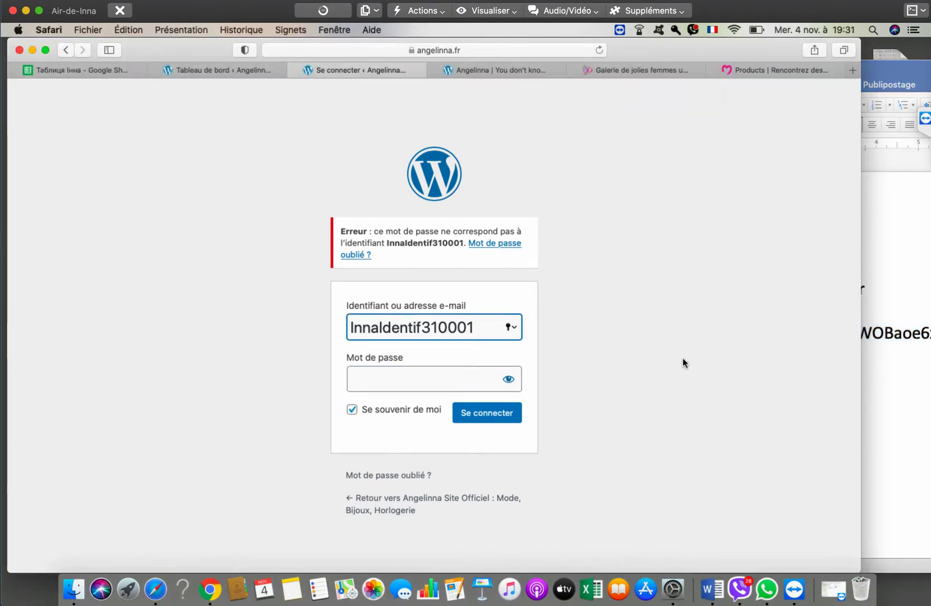
- Check the notes, then delete the last two characters of the Identifiant username
{"action": "key", "text": "super+Tab"}
{"action": "key", "text": "Left"}
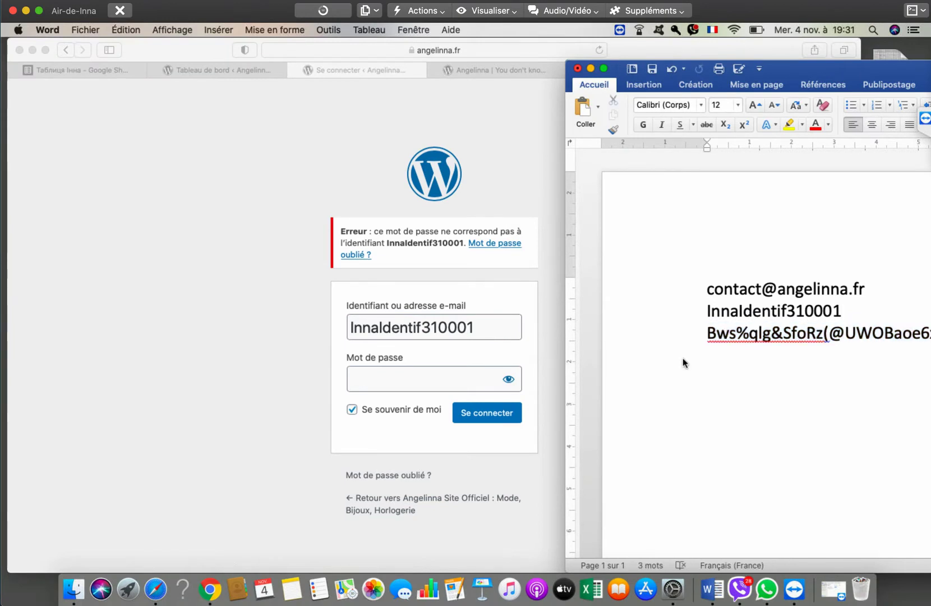
{"action": "key", "text": "super+Tab"}
{"action": "key", "text": "shift+Left"}
{"action": "key", "text": "shift+Left"}
{"action": "key", "text": "shift+Left"}
{"action": "key", "text": "shift+Left"}
{"action": "key", "text": "shift+Left"}
{"action": "key", "text": "shift+Left"}
{"action": "key", "text": "shift+Left"}
{"action": "key", "text": "shift+Left"}
{"action": "key", "text": "shift+Left"}
{"action": "key", "text": "shift+Left"}
{"action": "key", "text": "shift+Left"}
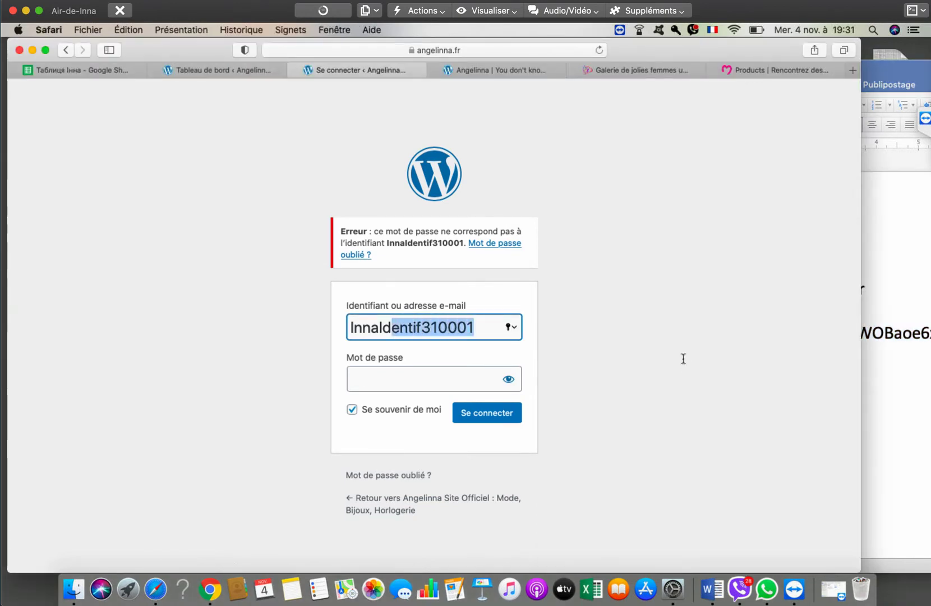
{"action": "key", "text": "shift+Left"}
{"action": "key", "text": "BackSpace"}
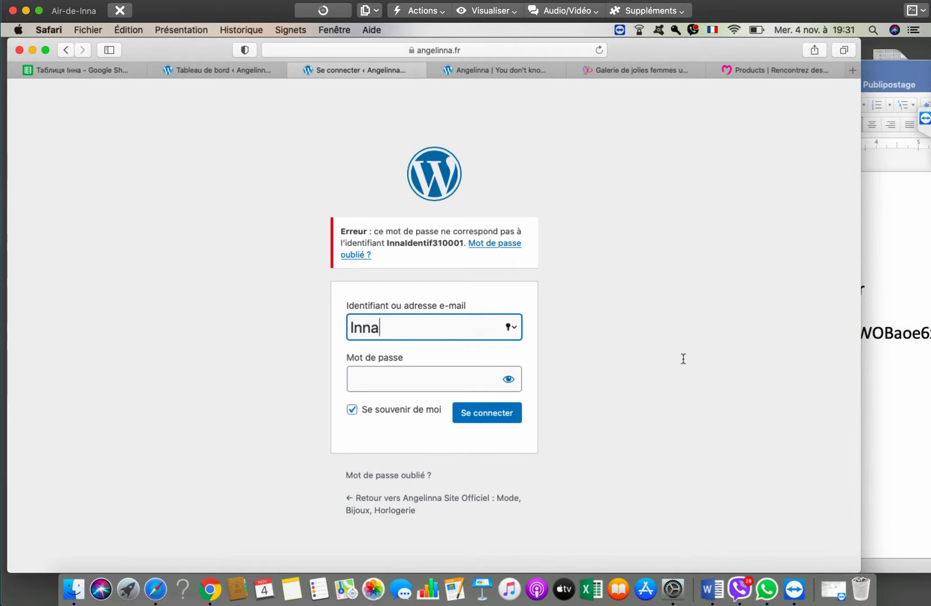
- Untick Se souvenir de moi, enter the new password and submit the login form
{"action": "key", "text": "Tab"}
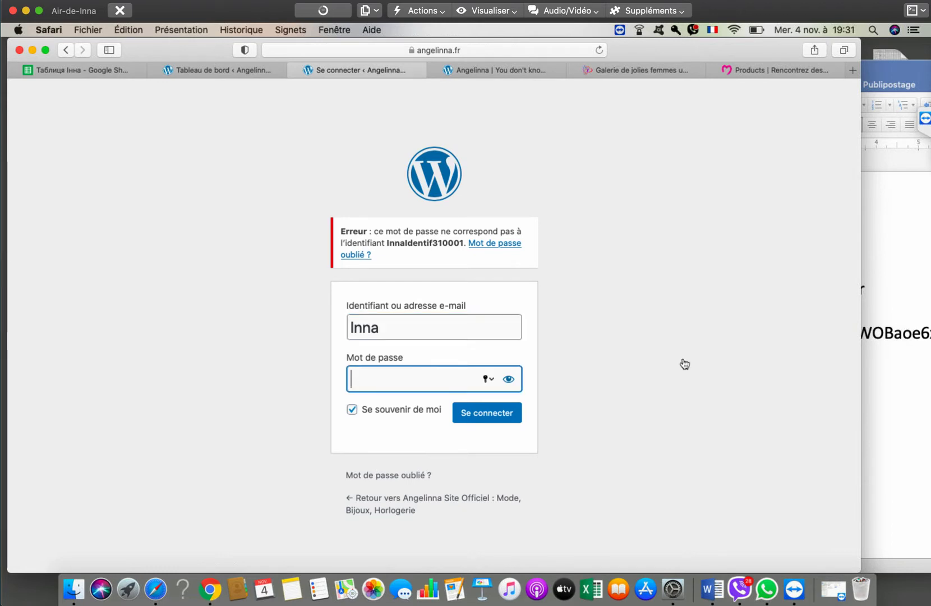
{"action": "key", "text": "Tab"}
{"action": "key", "text": "space"}
{"action": "key", "text": "shift+Tab"}
{"action": "type", "text": "••••••••"}
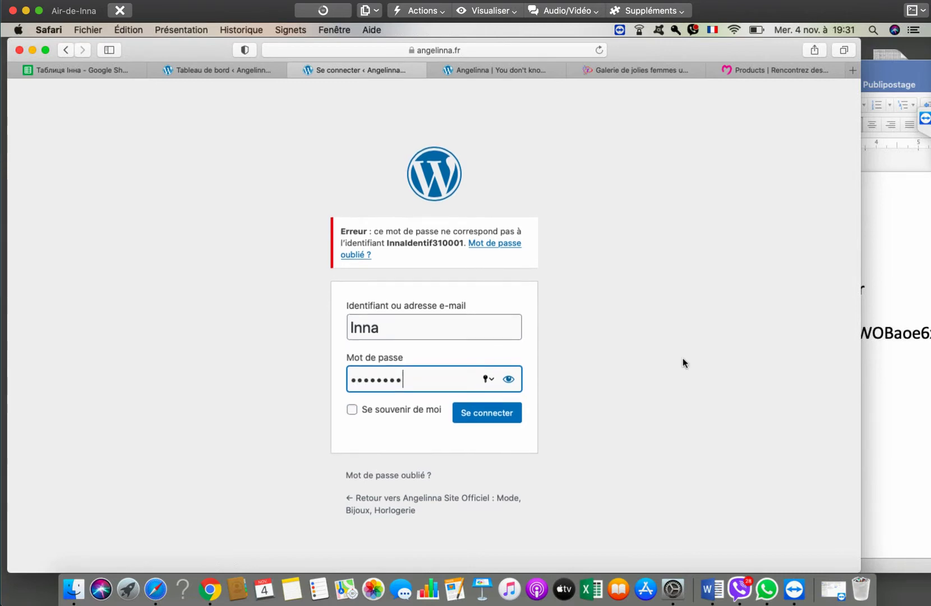
{"action": "key", "text": "Return"}
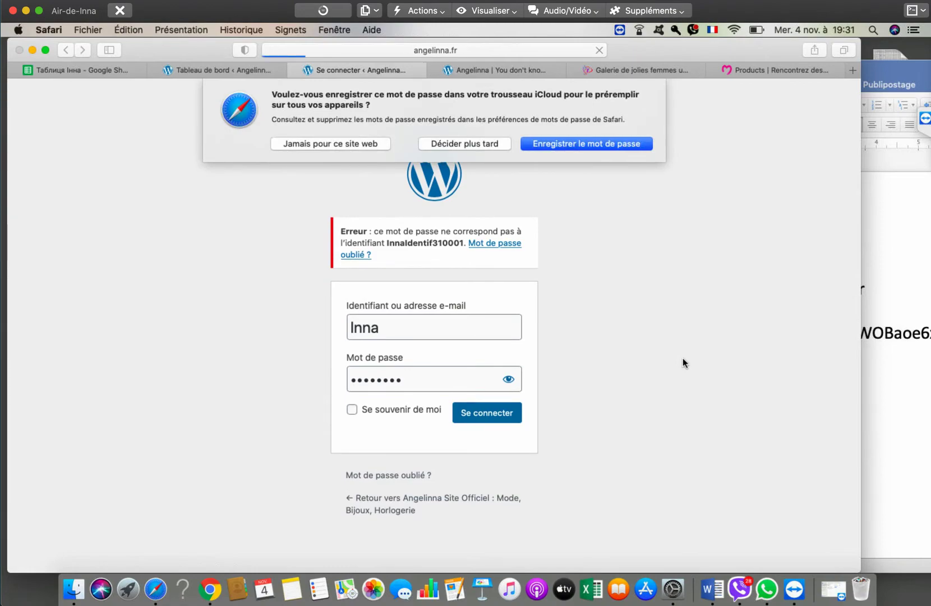
{"action": "key", "text": "Escape"}
- Open Tous les utilisateurs and edit the second administrator's profile
{"action": "scroll", "coordinate": [683, 363], "scroll_direction": "down", "scroll_amount": 2}
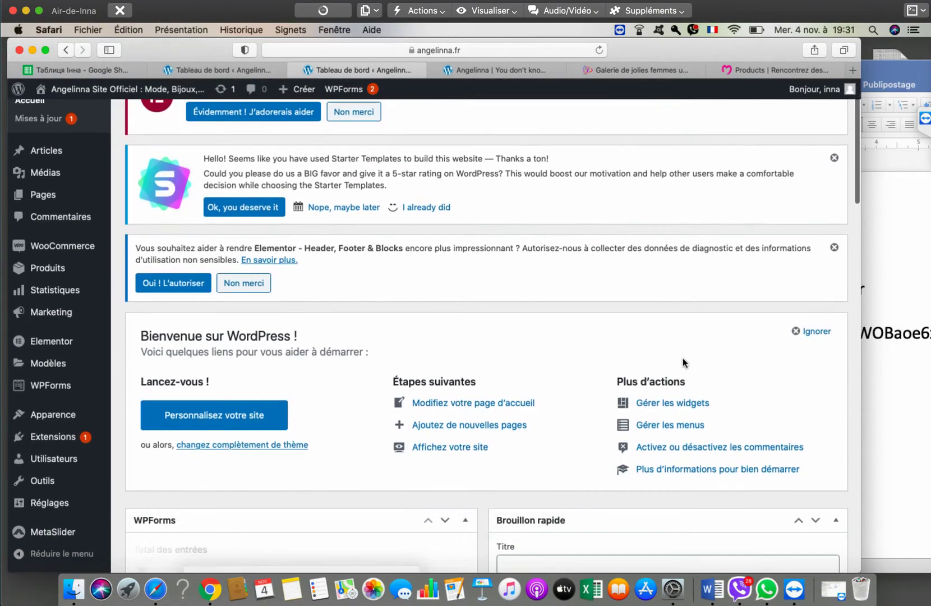
{"action": "scroll", "coordinate": [683, 363], "scroll_direction": "down", "scroll_amount": 10}
{"action": "scroll", "coordinate": [683, 363], "scroll_direction": "up", "scroll_amount": 8}
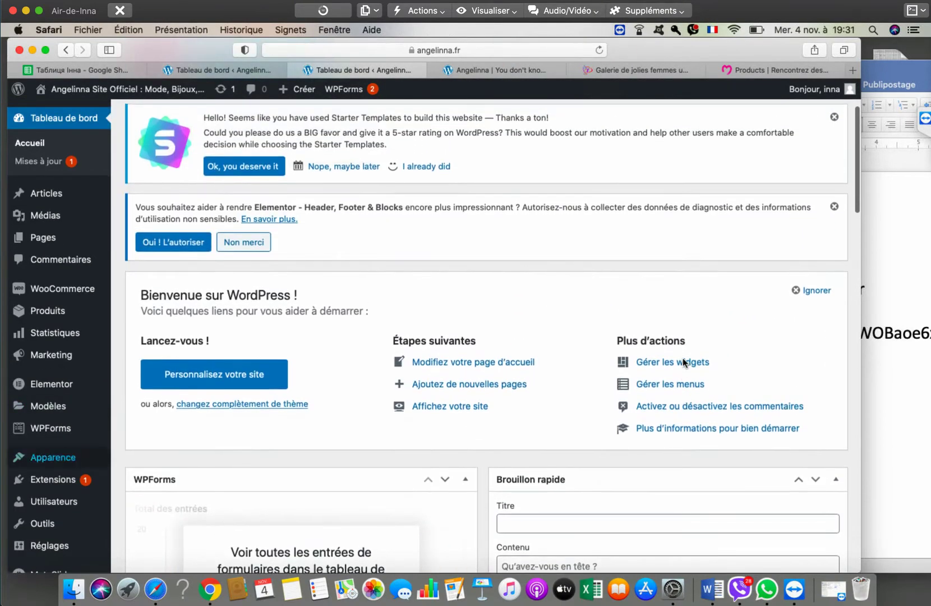
{"action": "key", "text": "Return"}
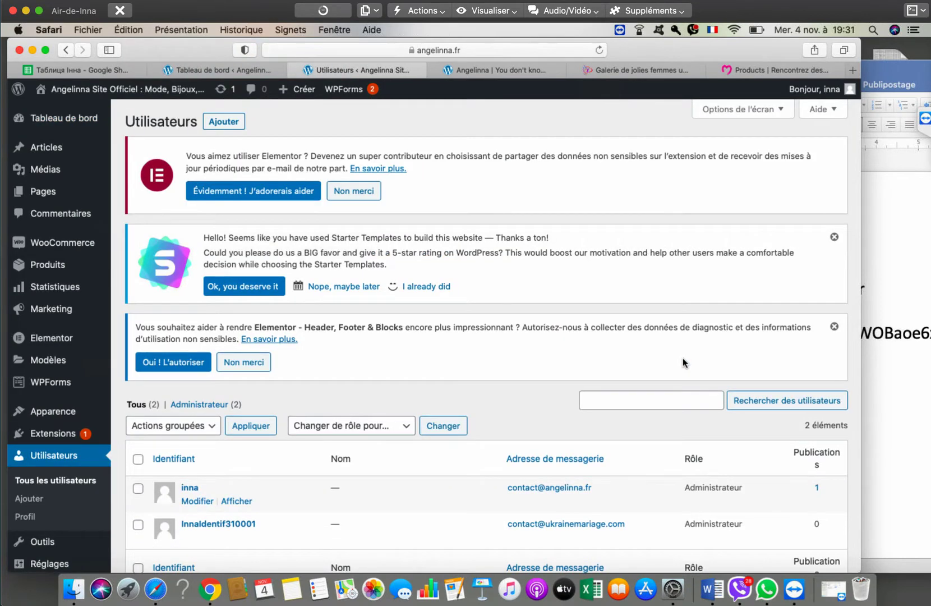
{"action": "scroll", "coordinate": [683, 363], "scroll_direction": "down", "scroll_amount": 2}
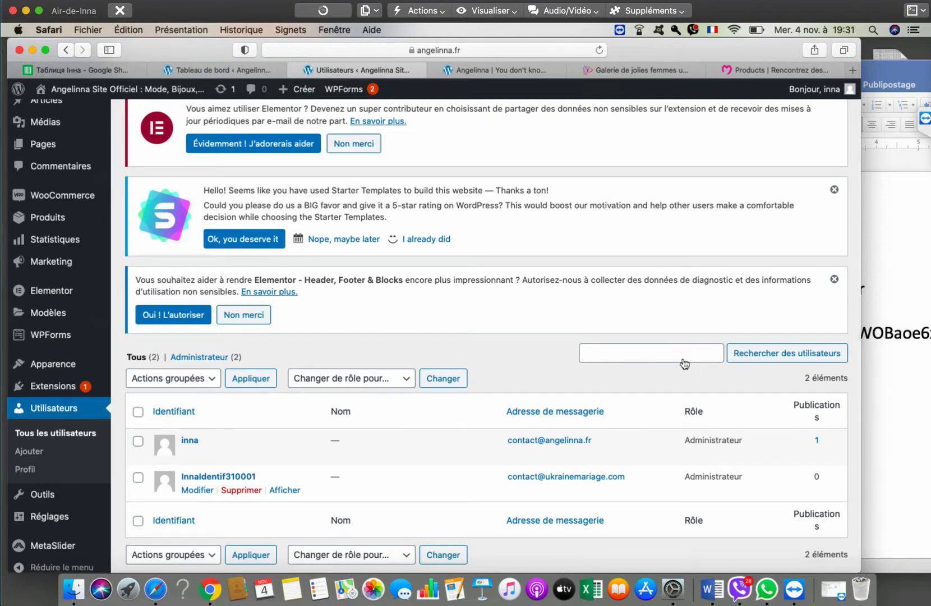
{"action": "left_click", "coordinate": [684, 363]}
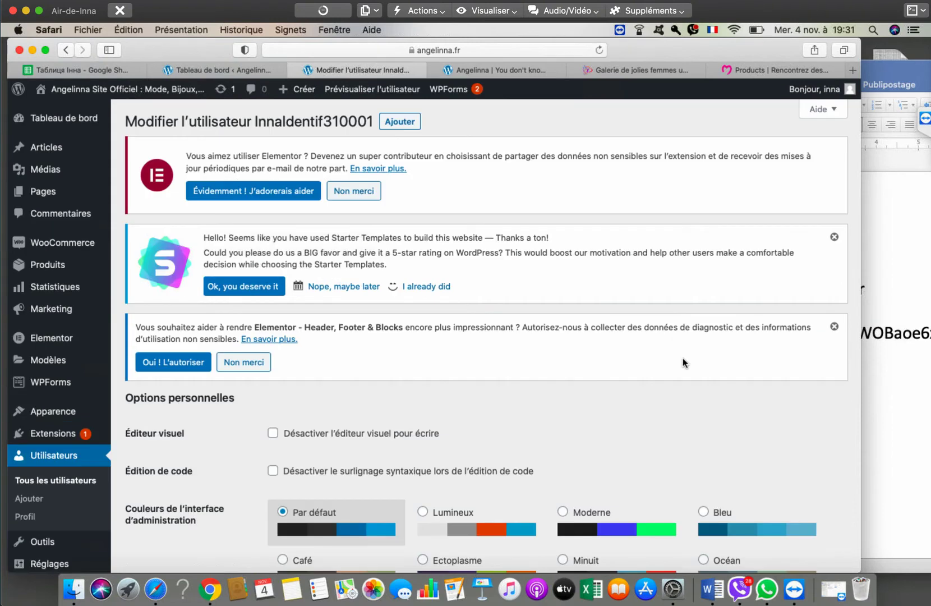
{"action": "scroll", "coordinate": [684, 363], "scroll_direction": "down", "scroll_amount": 5}
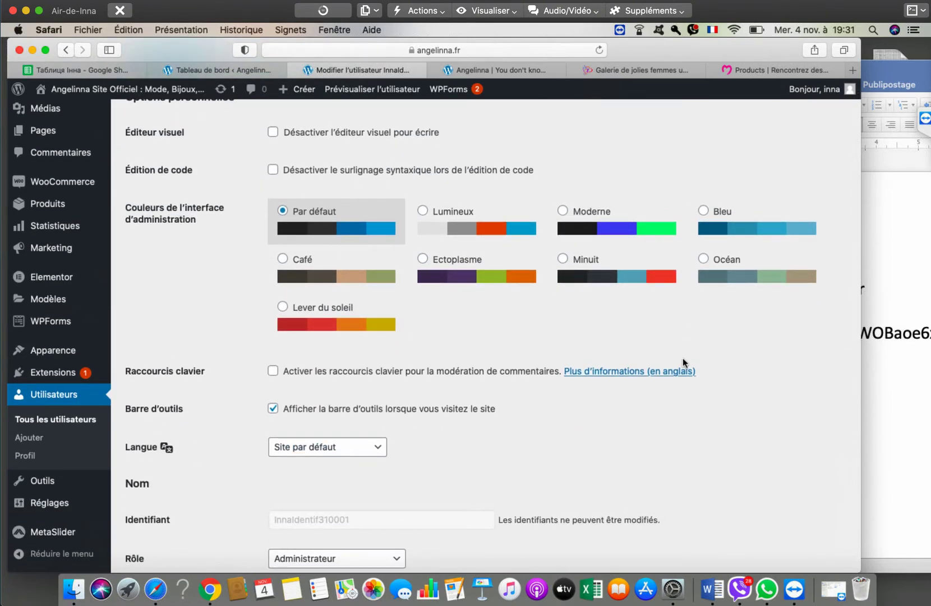
{"action": "left_click", "coordinate": [712, 589]}
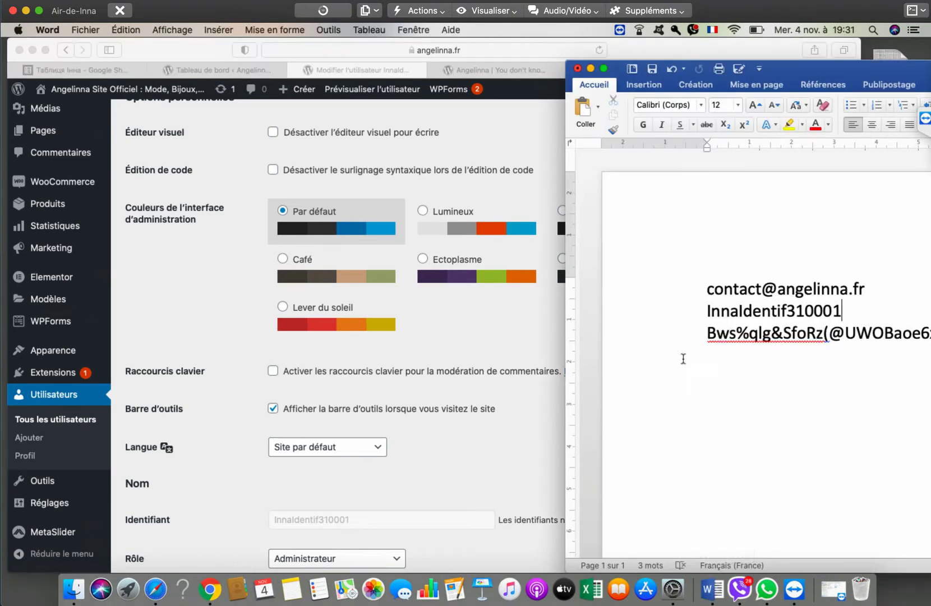
- Replace the e-mail domain on the notes' first line with ukrainemariage.com
{"action": "key", "text": "Up"}
{"action": "key", "text": "shift+alt+Left"}
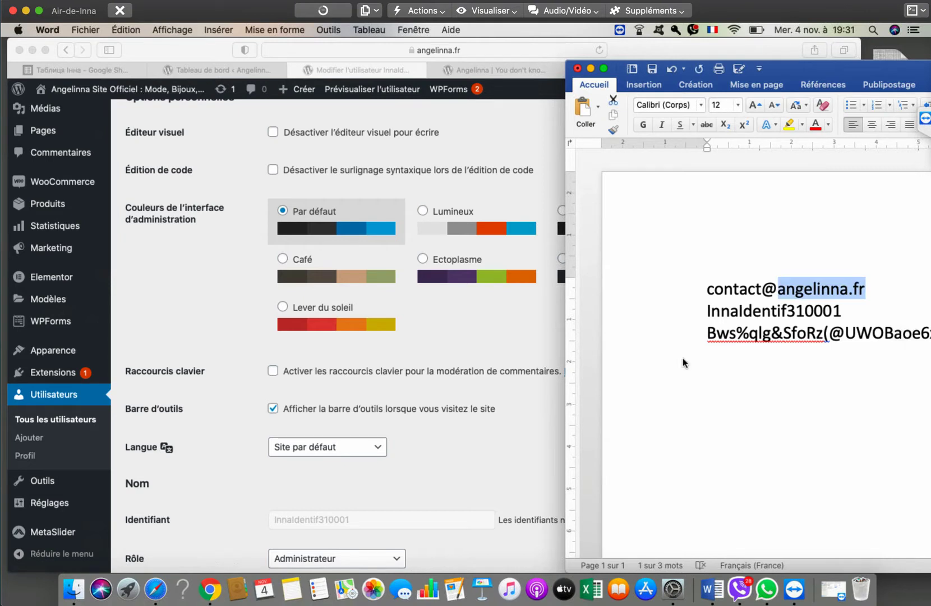
{"action": "type", "text": "ukra"}
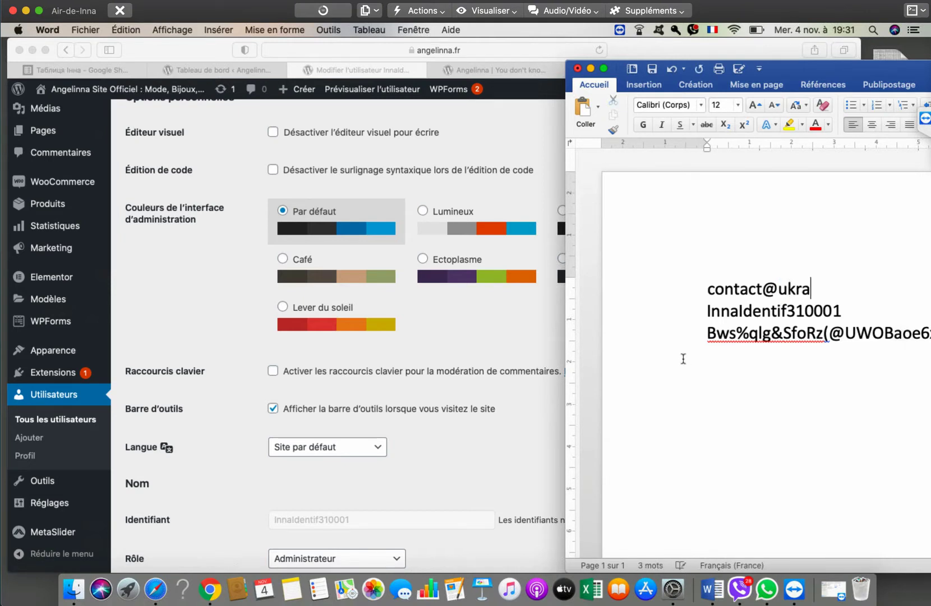
{"action": "type", "text": "inemari"}
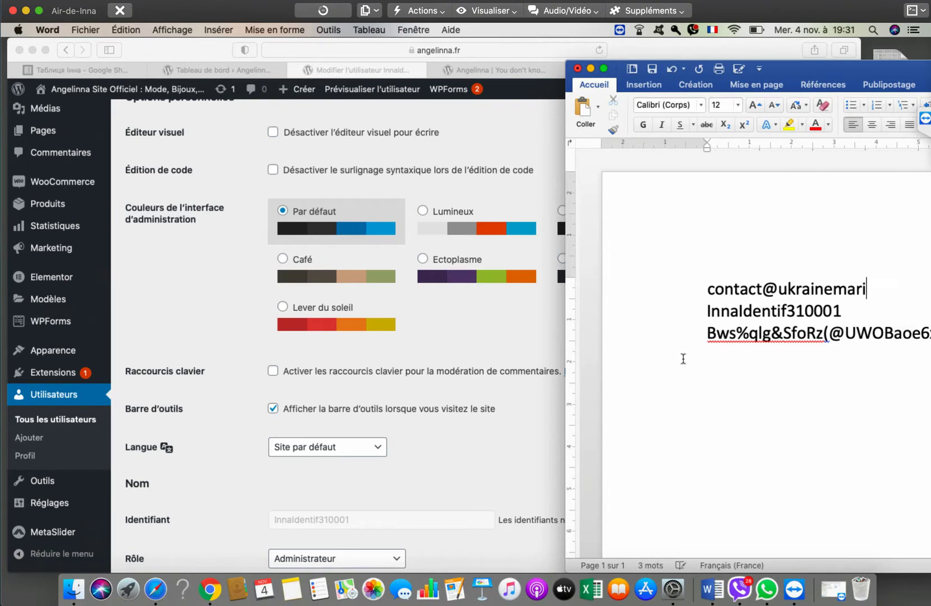
{"action": "type", "text": "age.com"}
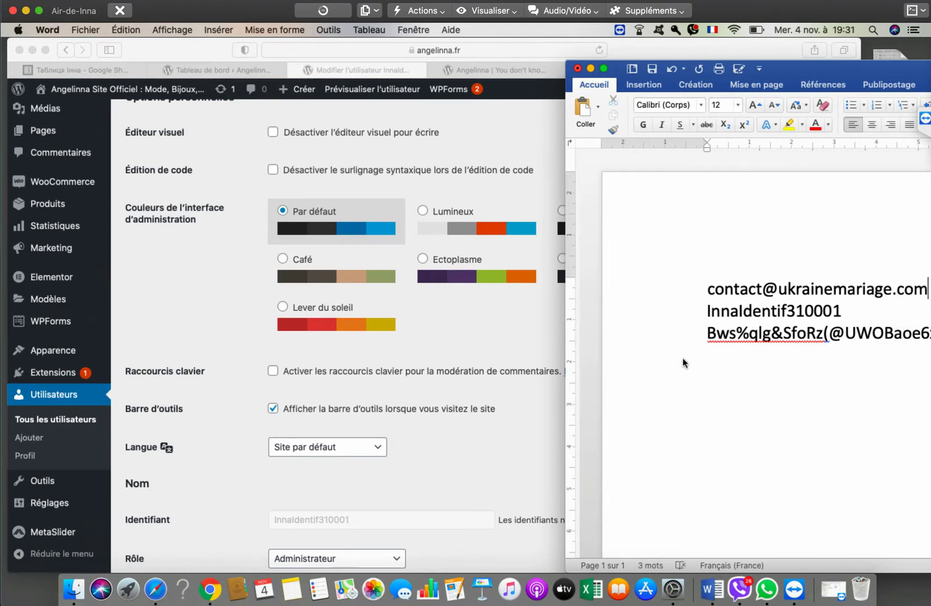
{"action": "scroll", "coordinate": [337, 337], "scroll_direction": "down", "scroll_amount": 10}
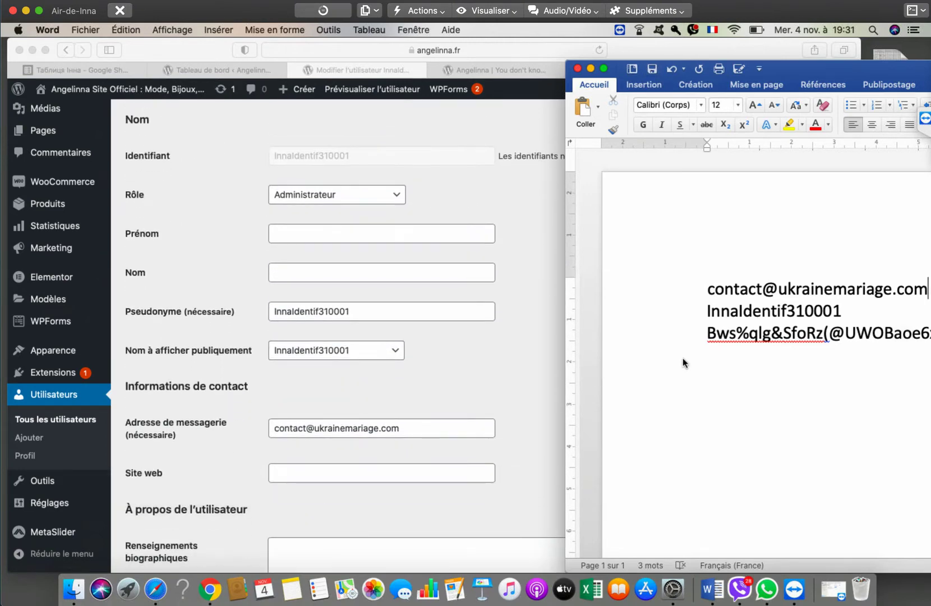
{"action": "key", "text": "super+Tab"}
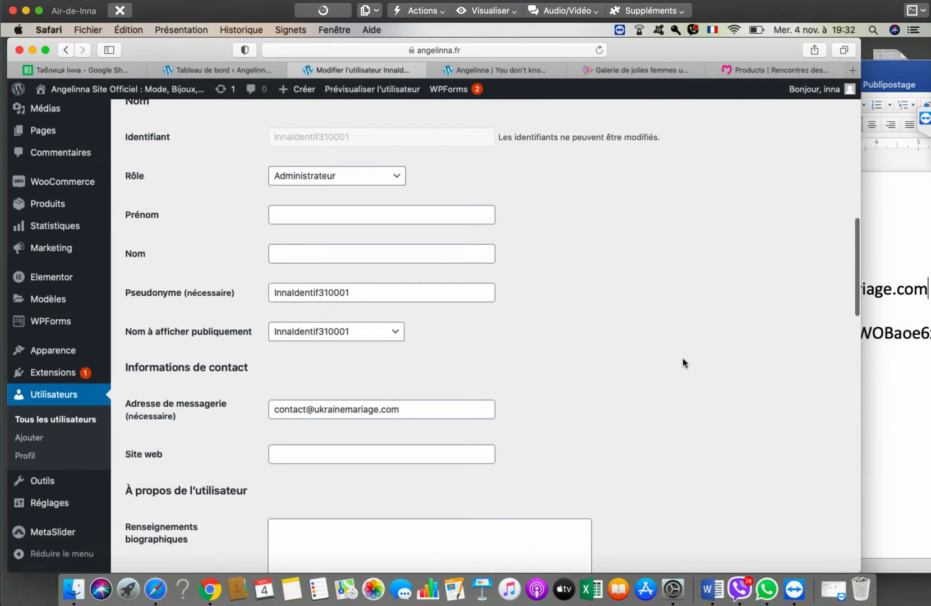
- Generate a strong new password under Gestion de compte in the second administrator's profile
{"action": "scroll", "coordinate": [684, 363], "scroll_direction": "down", "scroll_amount": 6}
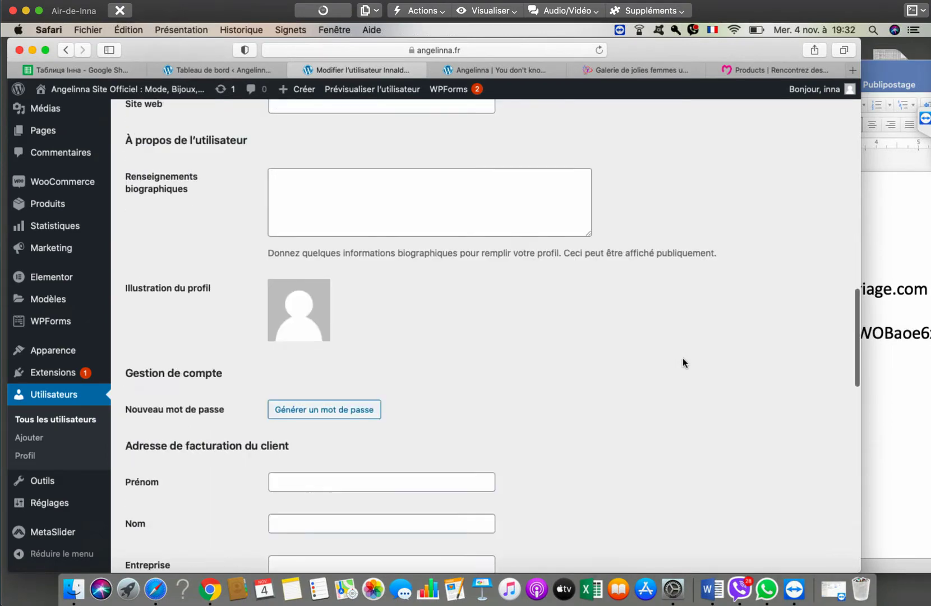
{"action": "scroll", "coordinate": [684, 363], "scroll_direction": "down", "scroll_amount": 10}
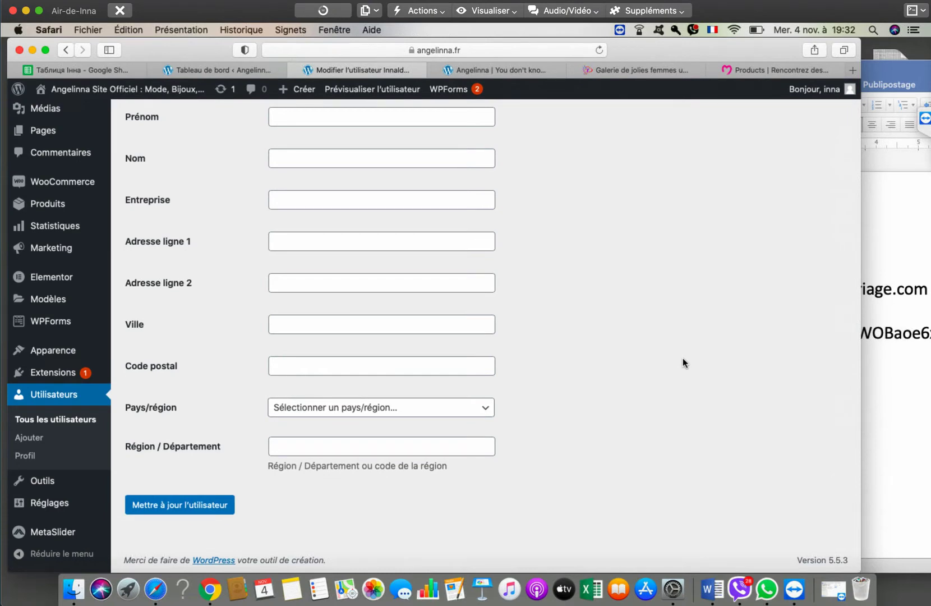
{"action": "scroll", "coordinate": [684, 363], "scroll_direction": "up", "scroll_amount": 10}
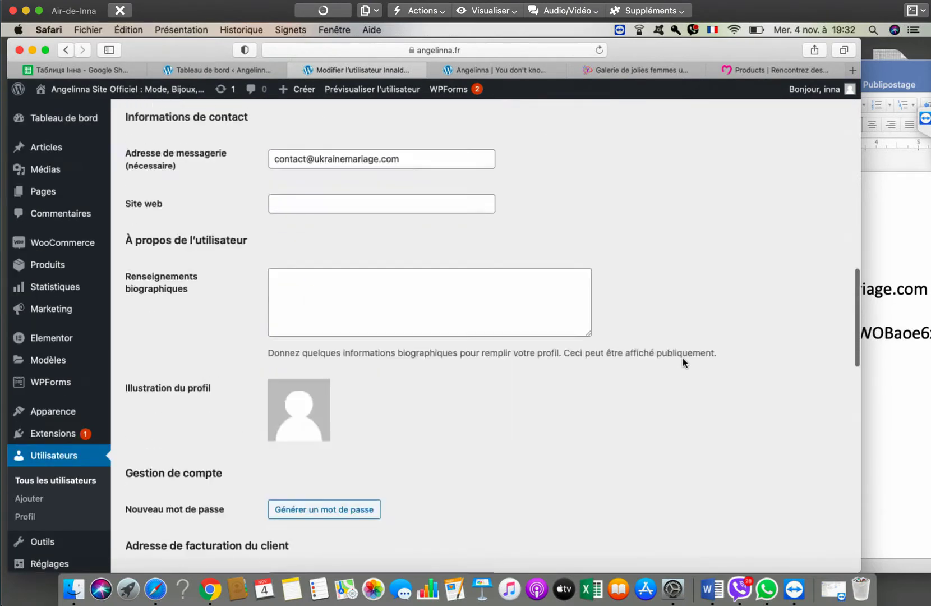
{"action": "scroll", "coordinate": [684, 363], "scroll_direction": "down", "scroll_amount": 7}
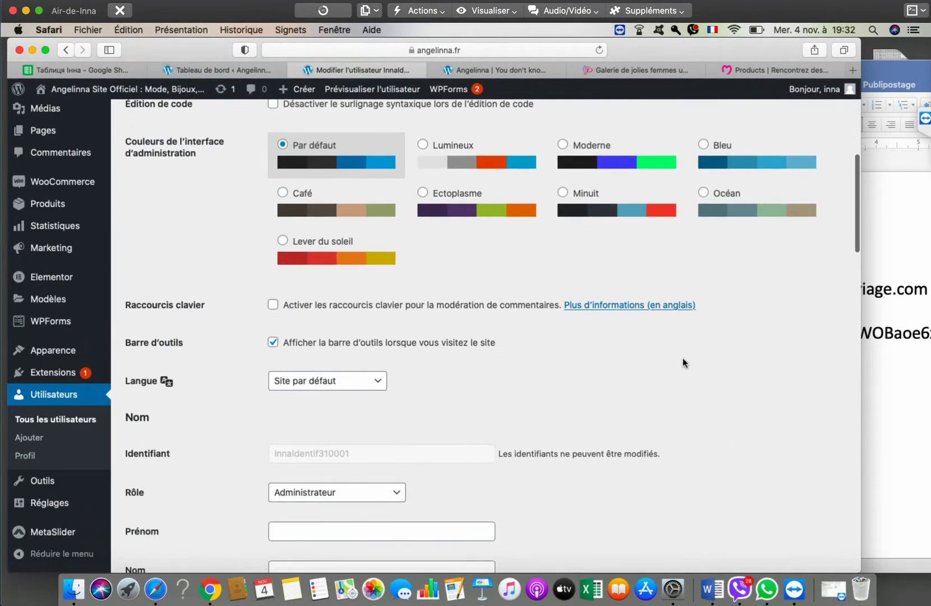
{"action": "scroll", "coordinate": [684, 363], "scroll_direction": "down", "scroll_amount": 4}
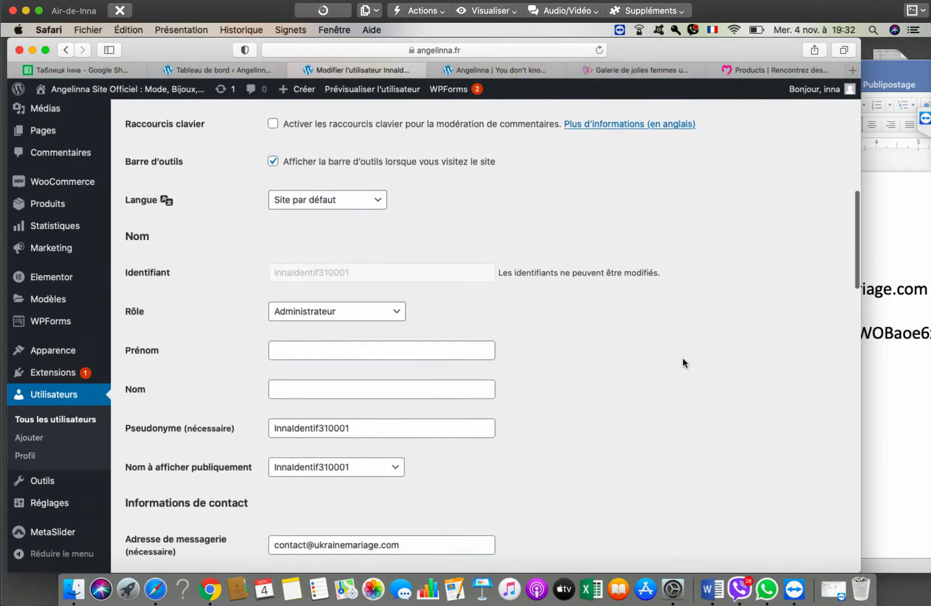
{"action": "scroll", "coordinate": [684, 363], "scroll_direction": "down", "scroll_amount": 8}
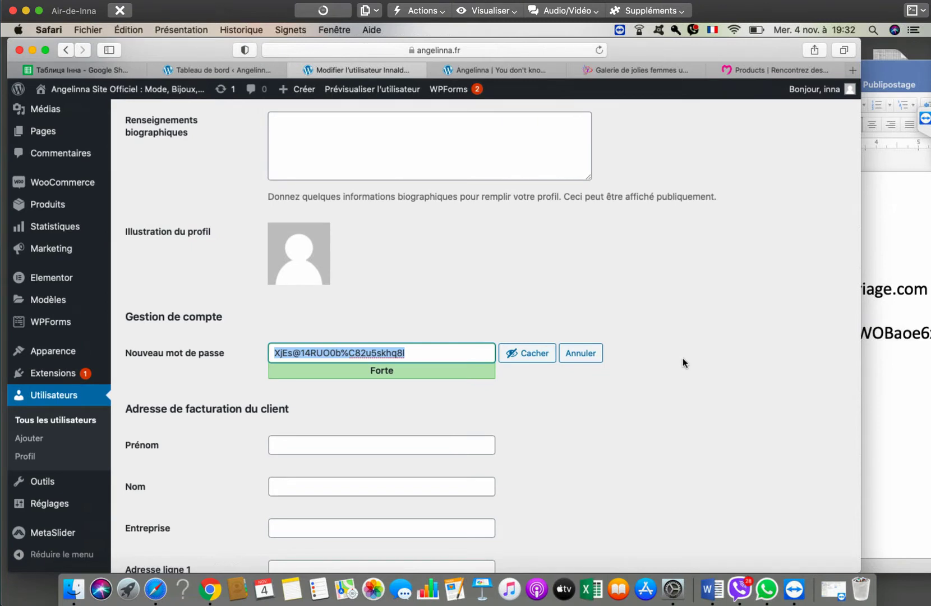
{"action": "key", "text": "super+Tab"}
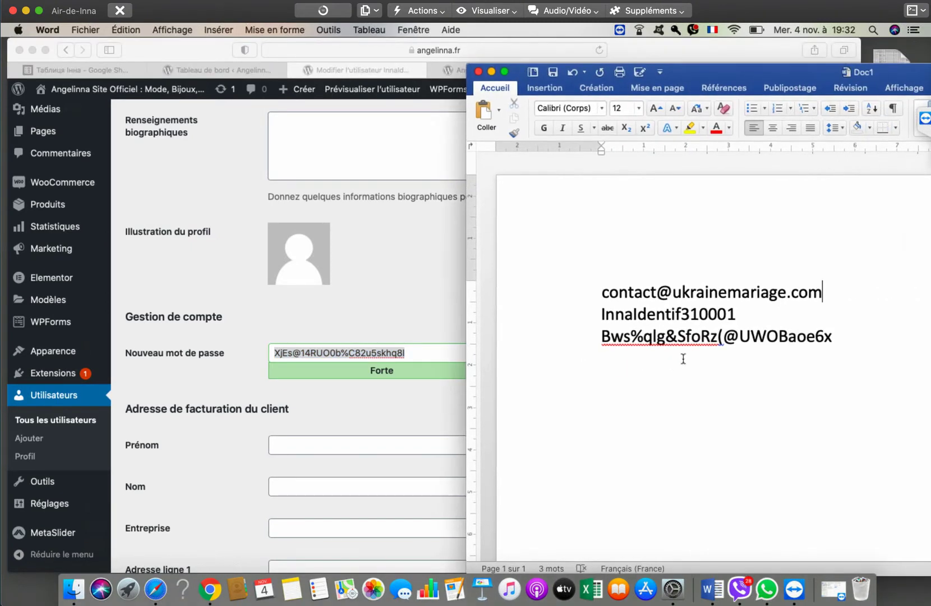
- Replace the old password on the notes' third line with the newly generated password
{"action": "triple_click", "coordinate": [683, 359]}
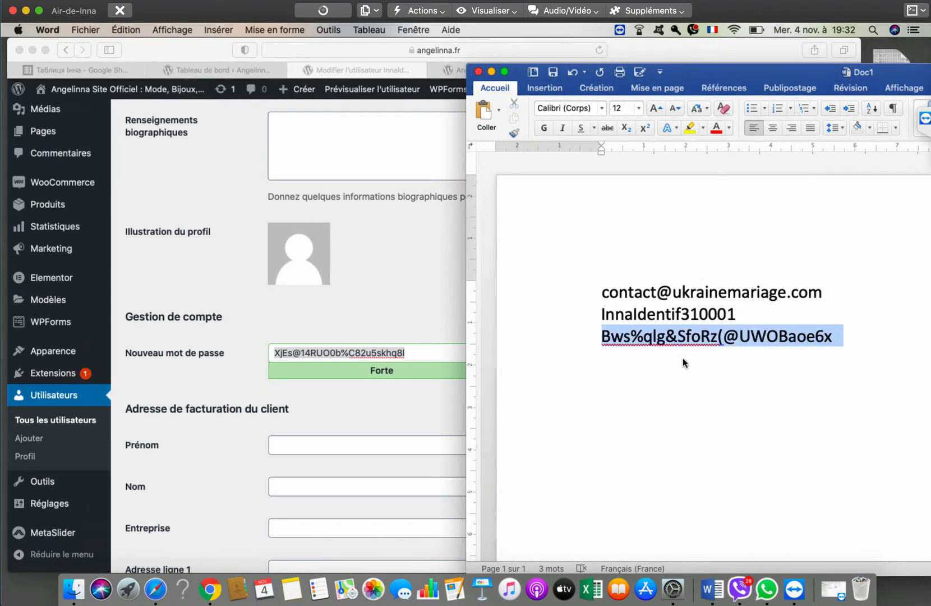
{"action": "left_click", "coordinate": [683, 359]}
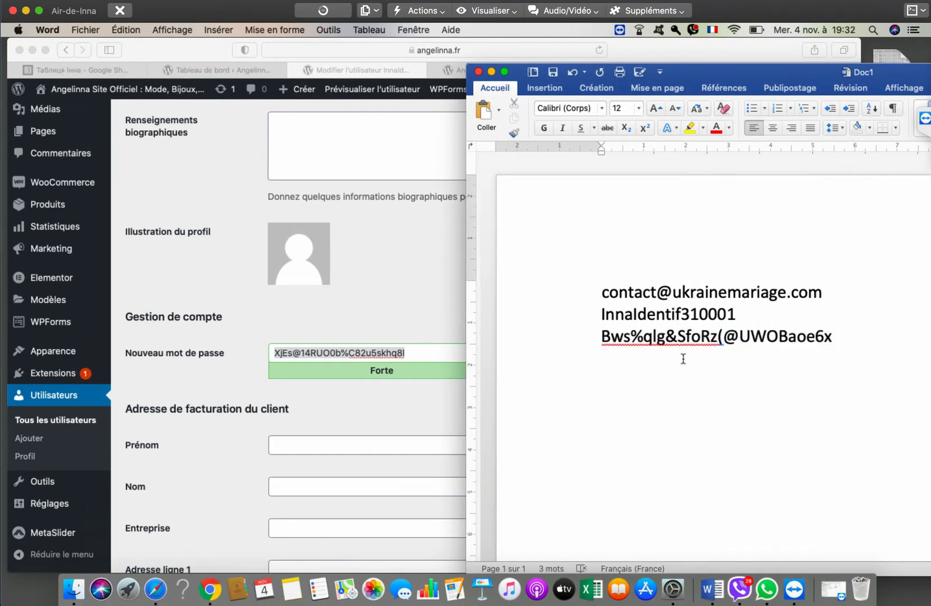
{"action": "triple_click", "coordinate": [683, 358]}
{"action": "key", "text": "BackSpace"}
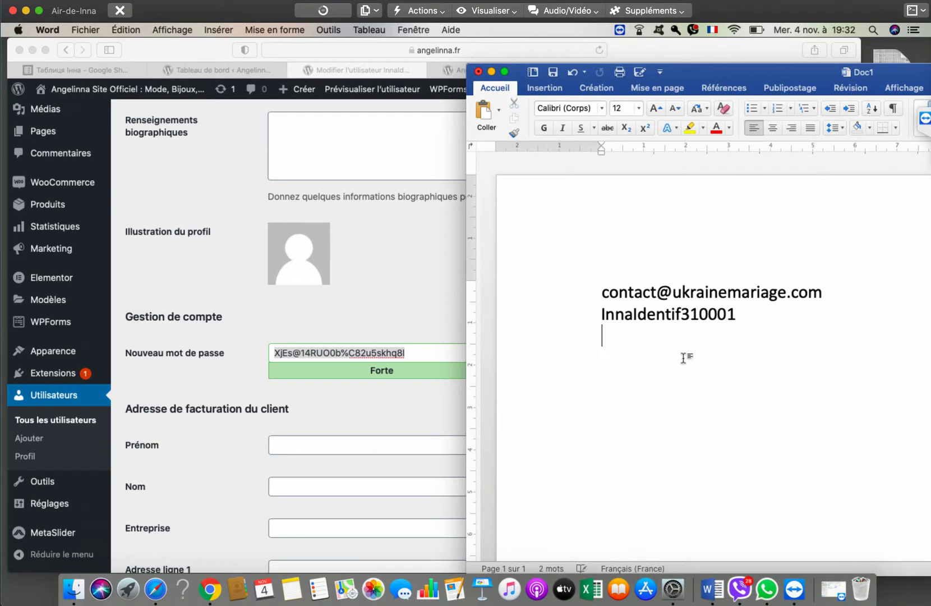
{"action": "key", "text": "super+v"}
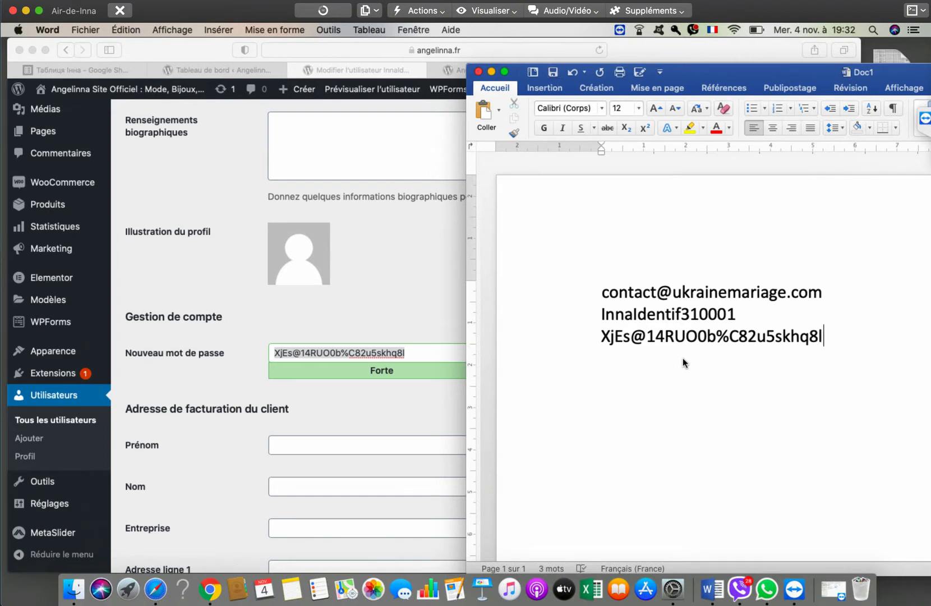
{"action": "key", "text": "super+Tab"}
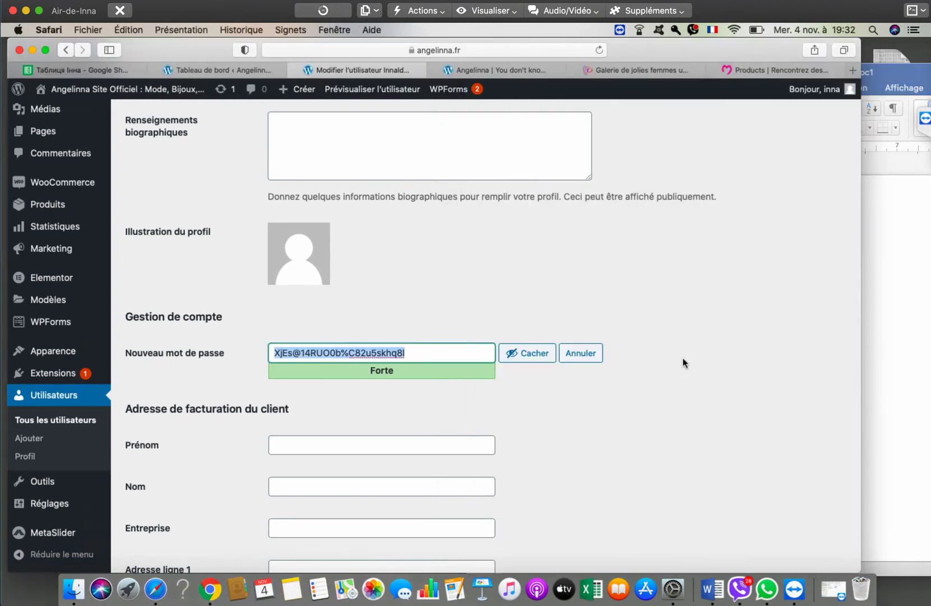
- Save the second administrator's profile with the new password, signing out of WordPress
{"action": "scroll", "coordinate": [683, 362], "scroll_direction": "down", "scroll_amount": 15}
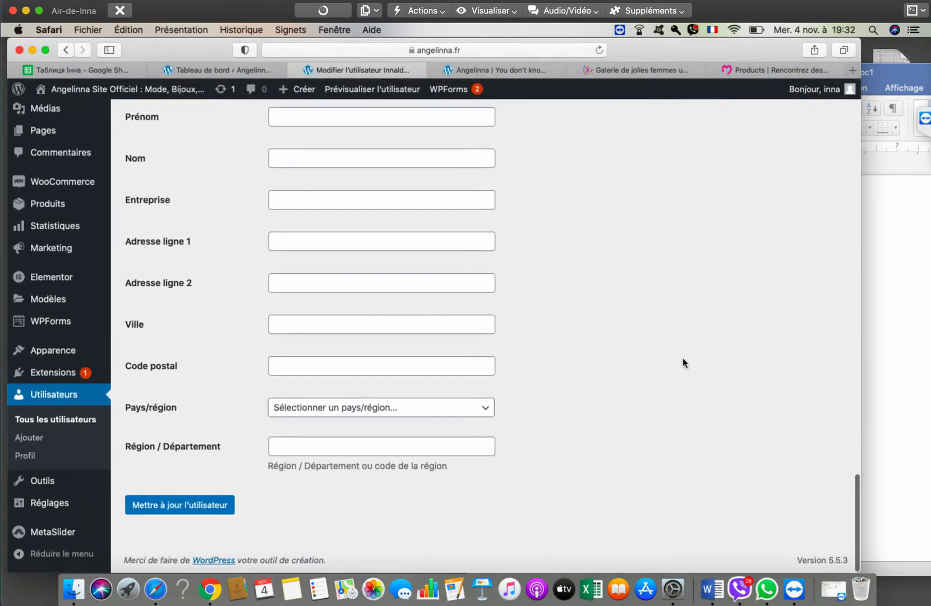
{"action": "key", "text": "super+r"}
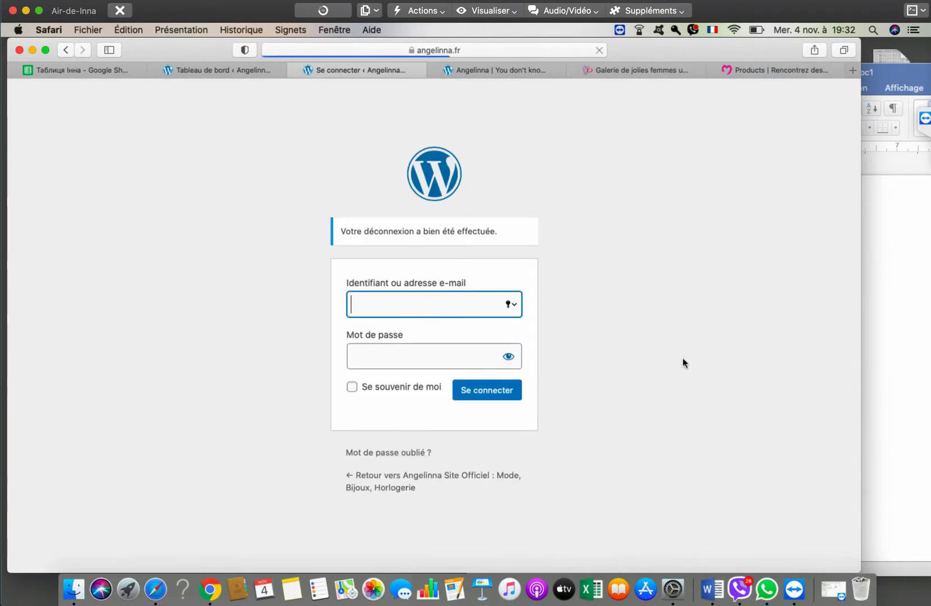
{"action": "key", "text": "super+Tab"}
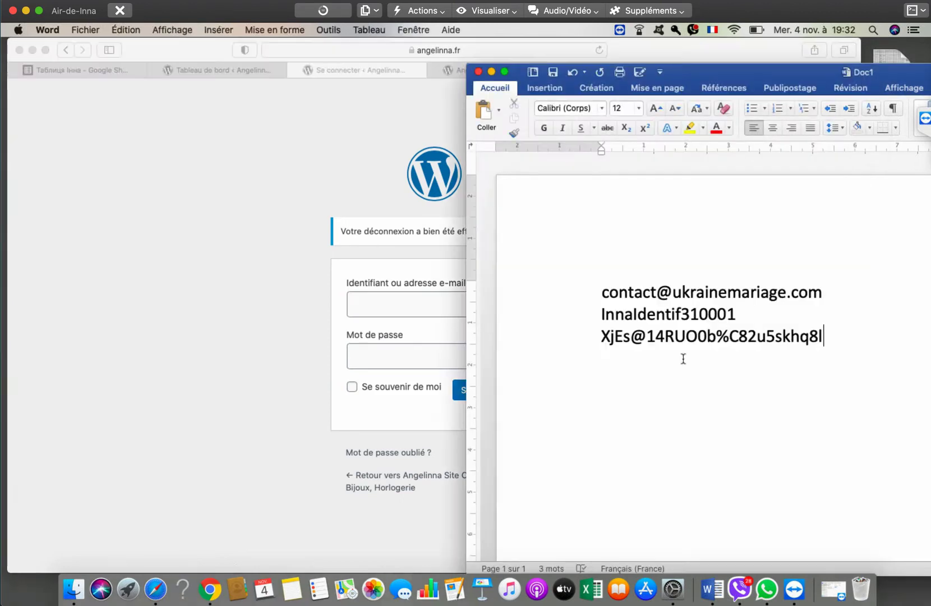
- Copy the username from the notes into the WordPress login field
{"action": "key", "text": "shift+Left"}
{"action": "key", "text": "shift+Left"}
{"action": "key", "text": "shift+Left"}
{"action": "key", "text": "shift+Left"}
{"action": "key", "text": "shift+Left"}
{"action": "key", "text": "shift+Left"}
{"action": "key", "text": "shift+Left"}
{"action": "key", "text": "shift+Left"}
{"action": "key", "text": "shift+Left"}
{"action": "key", "text": "shift+Left"}
{"action": "key", "text": "shift+Left"}
{"action": "key", "text": "shift+Left"}
{"action": "key", "text": "shift+Left"}
{"action": "key", "text": "shift+Left"}
{"action": "key", "text": "shift+Left"}
{"action": "key", "text": "shift+Left"}
{"action": "key", "text": "shift+Left"}
{"action": "key", "text": "shift+Left"}
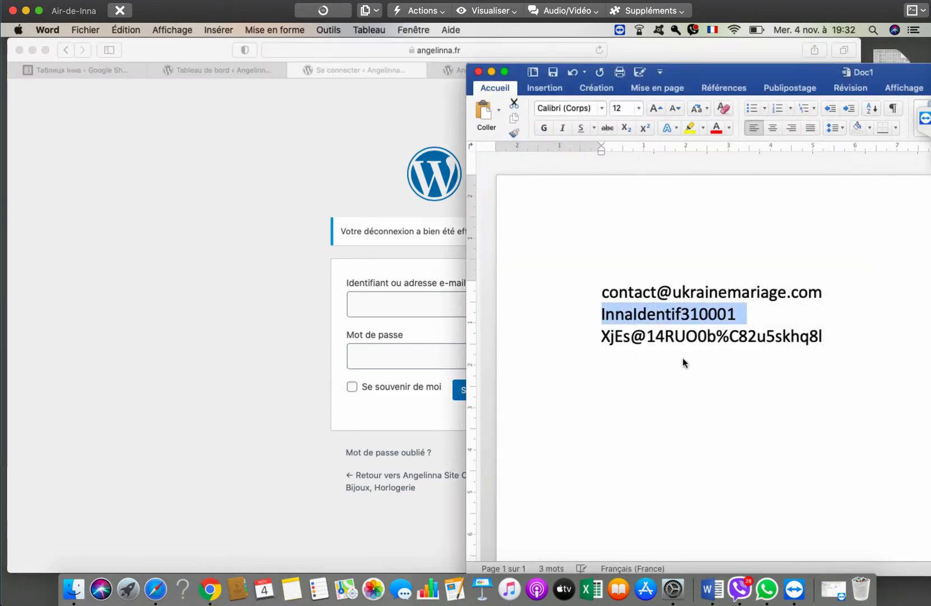
{"action": "key", "text": "Right"}
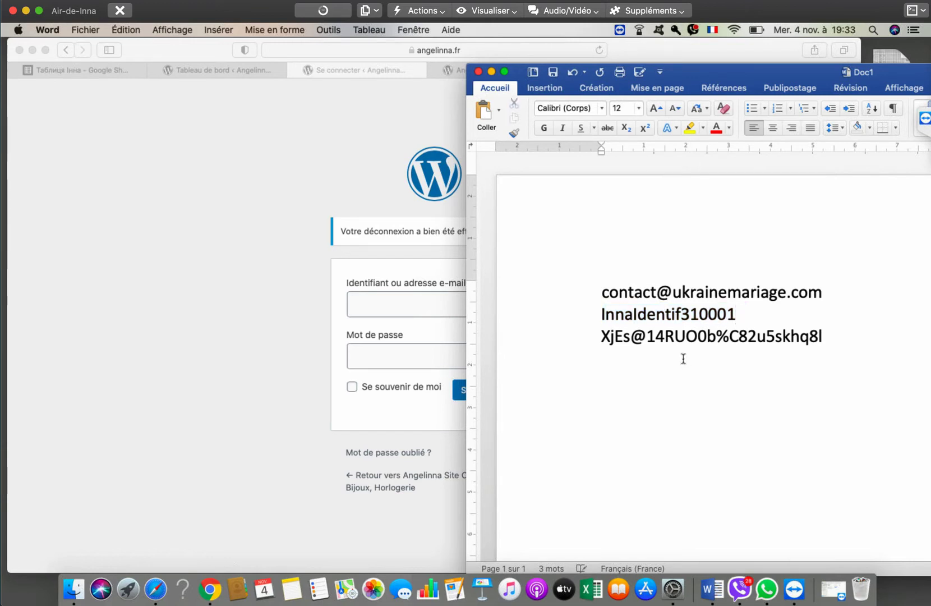
{"action": "key", "text": "shift+Right"}
{"action": "key", "text": "shift+Right"}
{"action": "key", "text": "shift+Right"}
{"action": "key", "text": "shift+Right"}
{"action": "key", "text": "shift+Right"}
{"action": "key", "text": "shift+Right"}
{"action": "key", "text": "shift+Right"}
{"action": "key", "text": "shift+Right"}
{"action": "key", "text": "shift+Right"}
{"action": "key", "text": "shift+Right"}
{"action": "key", "text": "shift+Right"}
{"action": "key", "text": "shift+Right"}
{"action": "key", "text": "shift+Right"}
{"action": "key", "text": "shift+Right"}
{"action": "key", "text": "shift+Right"}
{"action": "key", "text": "shift+Right"}
{"action": "key", "text": "shift+Right"}
{"action": "key", "text": "shift+Right"}
{"action": "key", "text": "shift+Left"}
{"action": "key", "text": "shift+Left"}
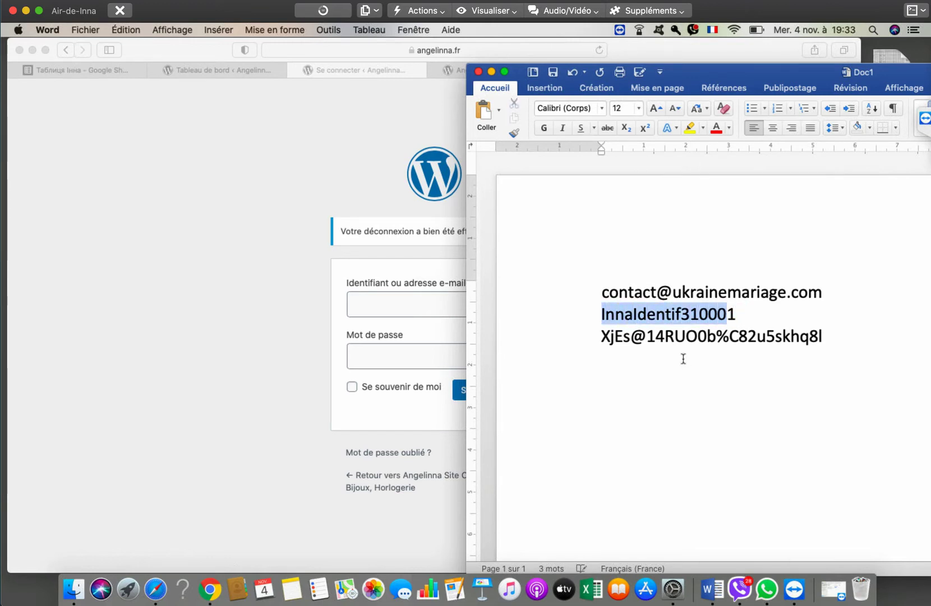
{"action": "key", "text": "shift+Right"}
{"action": "key", "text": "shift+Right"}
{"action": "key", "text": "shift+Left"}
{"action": "key", "text": "shift+Left"}
{"action": "key", "text": "shift+Right"}
{"action": "key", "text": "shift+Right"}
{"action": "key", "text": "shift+Left"}
{"action": "key", "text": "shift+Left"}
{"action": "key", "text": "super+c"}
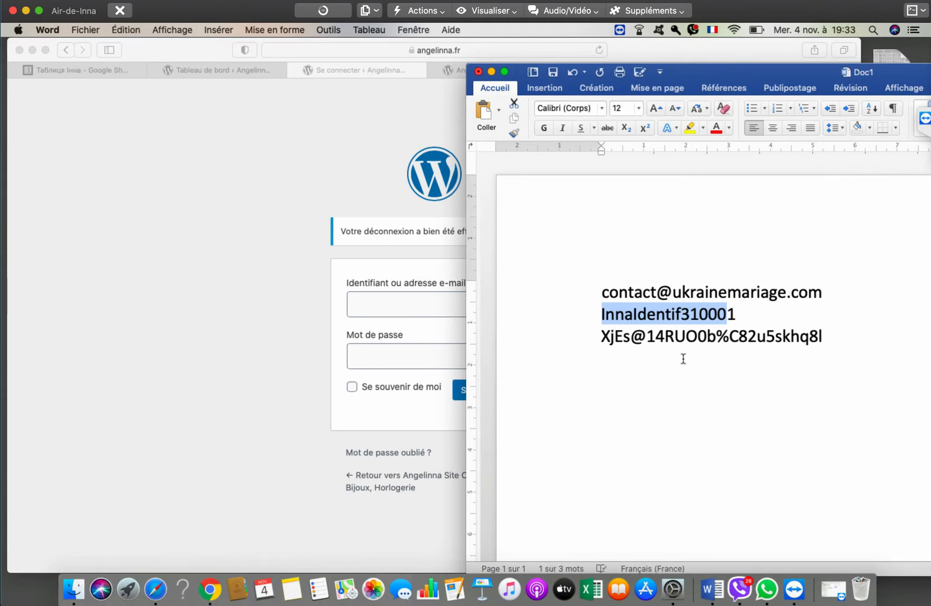
{"action": "key", "text": "super+Tab"}
{"action": "key", "text": "super+v"}
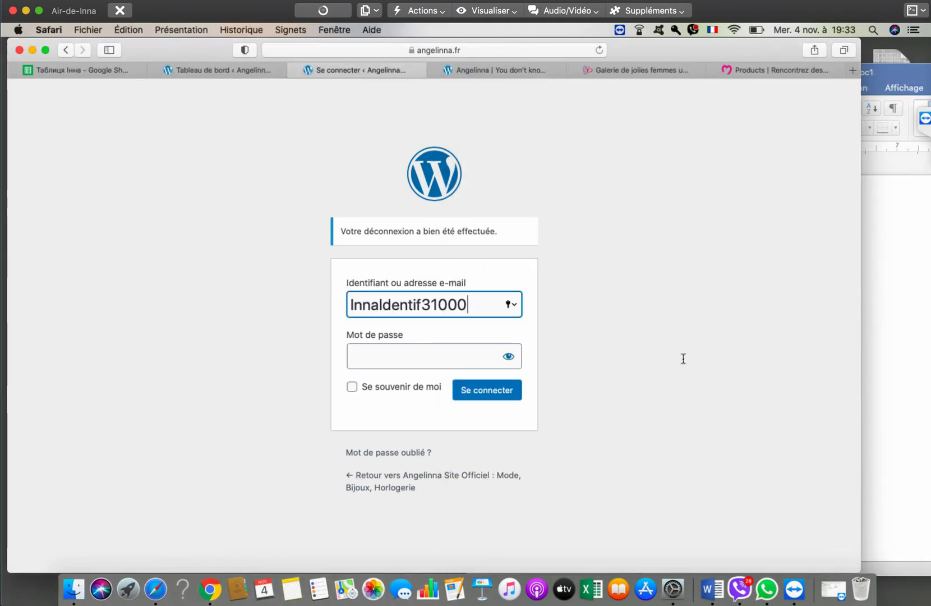
{"action": "type", "text": "1"}
- Paste the new password from the notes, turn on remember me and sign in
{"action": "key", "text": "super+Tab"}
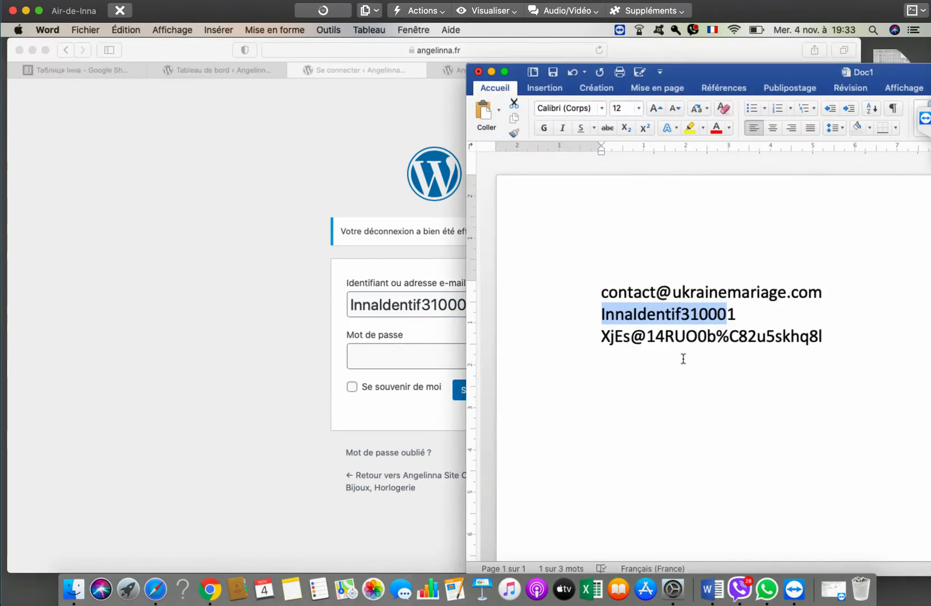
{"action": "triple_click", "coordinate": [683, 359]}
{"action": "key", "text": "shift+Left"}
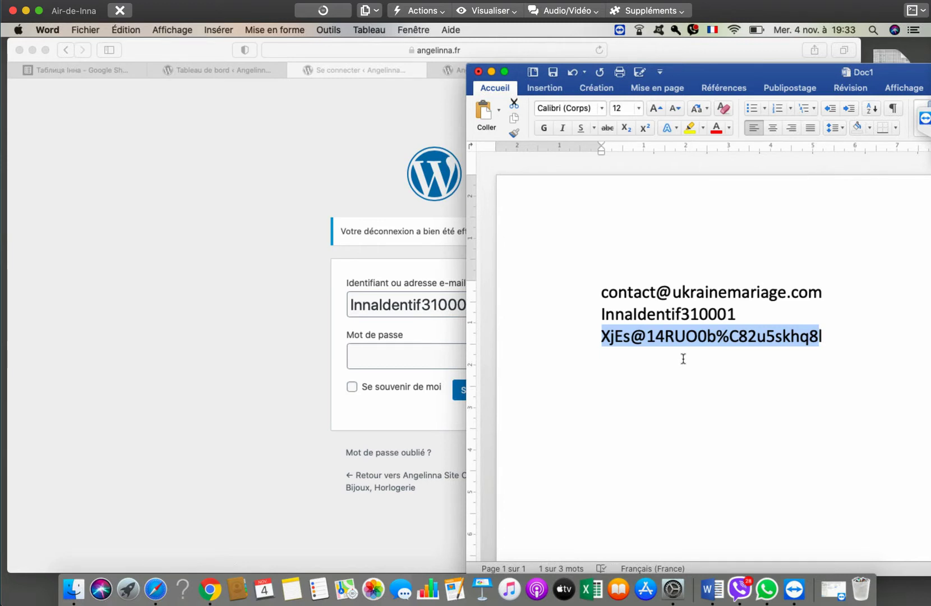
{"action": "key", "text": "shift+Right"}
{"action": "key", "text": "shift+Left"}
{"action": "key", "text": "shift+Left"}
{"action": "key", "text": "super+Tab"}
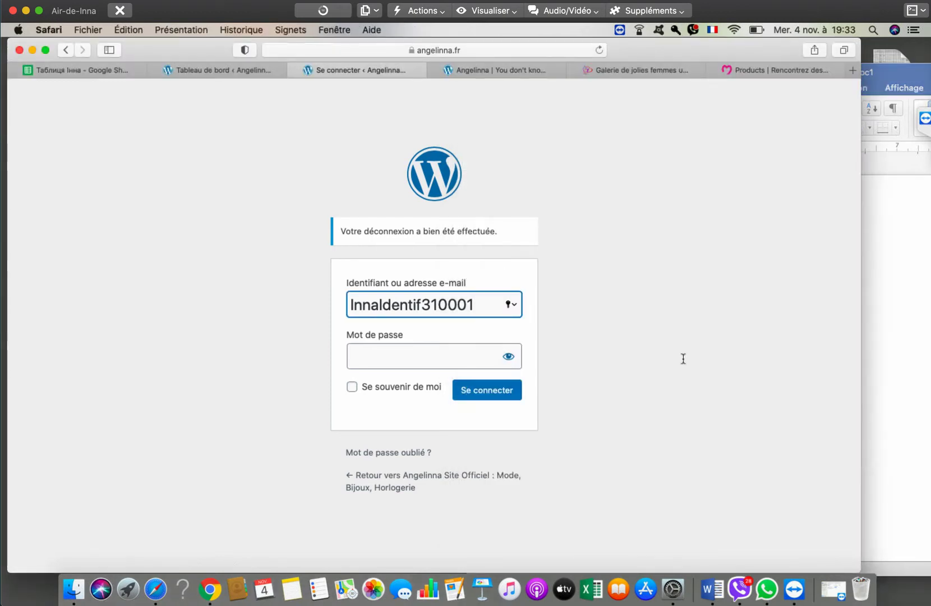
{"action": "key", "text": "Tab"}
{"action": "key", "text": "super+v"}
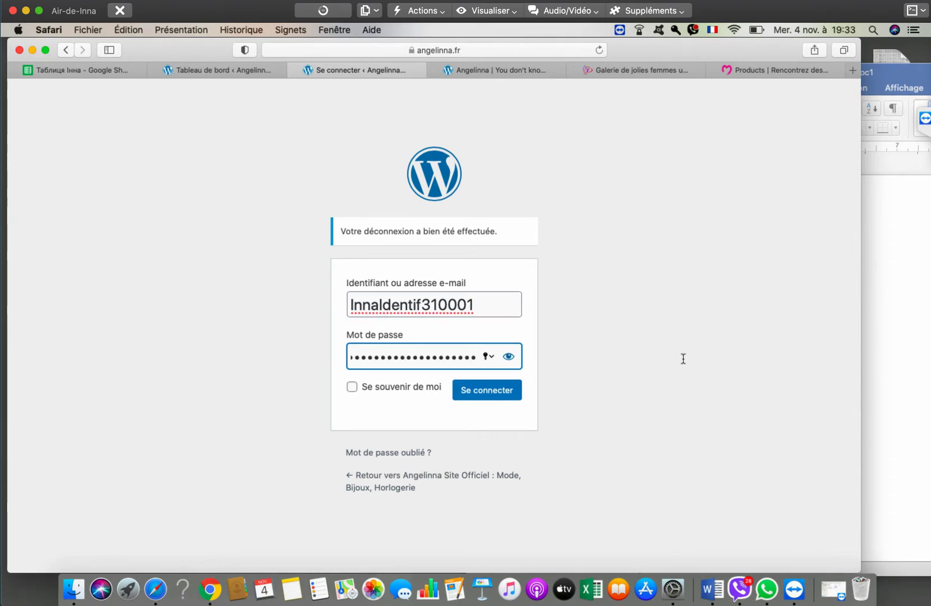
{"action": "key", "text": "Return"}
{"action": "key", "text": "Tab"}
{"action": "key", "text": "space"}
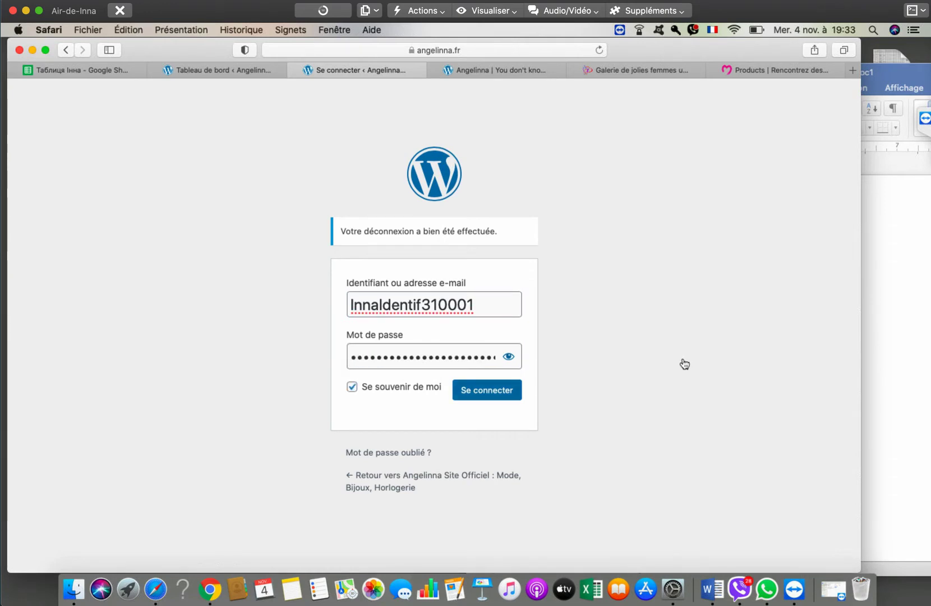
{"action": "key", "text": "Escape"}
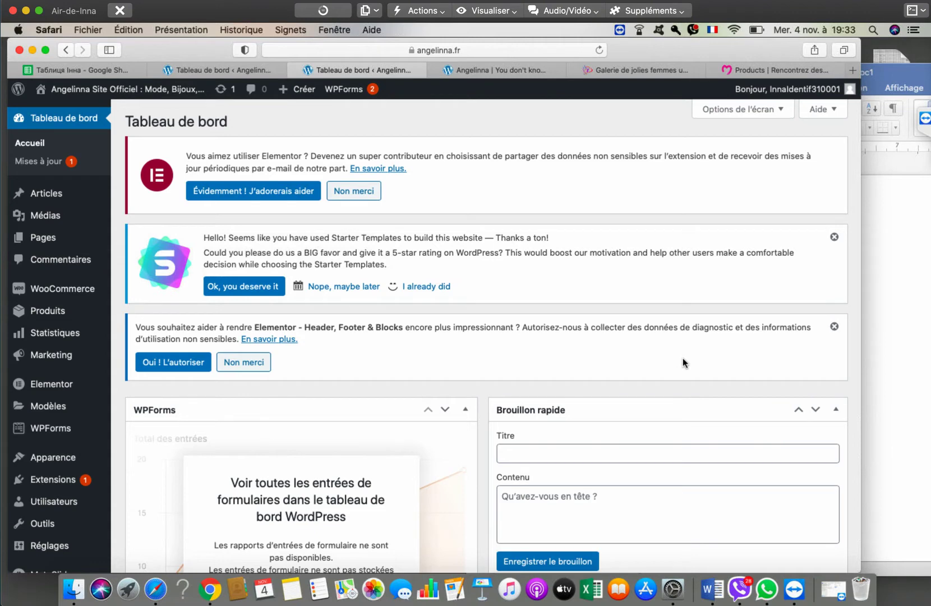
- Open Tous les utilisateurs and start deleting the original administrator account
{"action": "scroll", "coordinate": [683, 359], "scroll_direction": "down", "scroll_amount": 3}
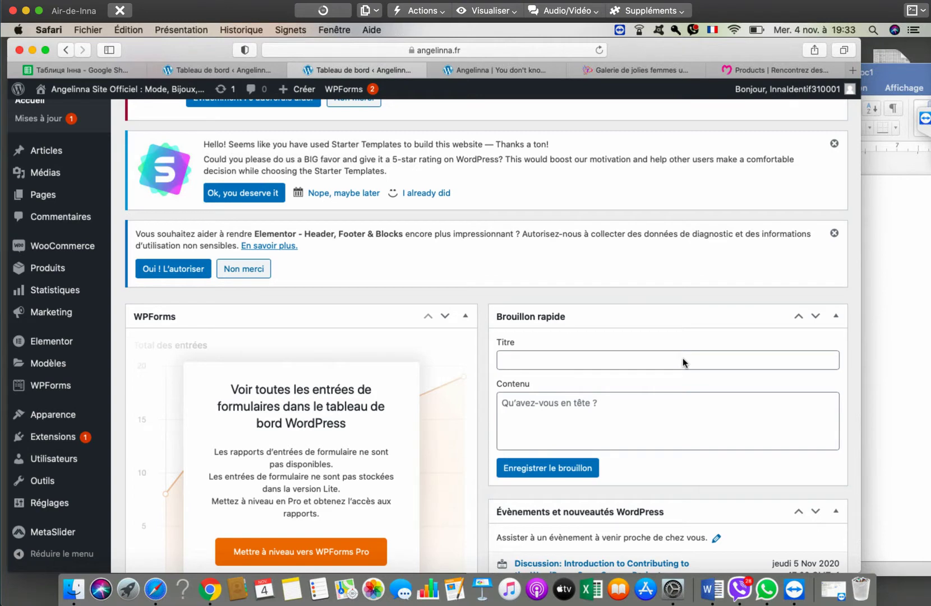
{"action": "scroll", "coordinate": [682, 358], "scroll_direction": "up", "scroll_amount": 3}
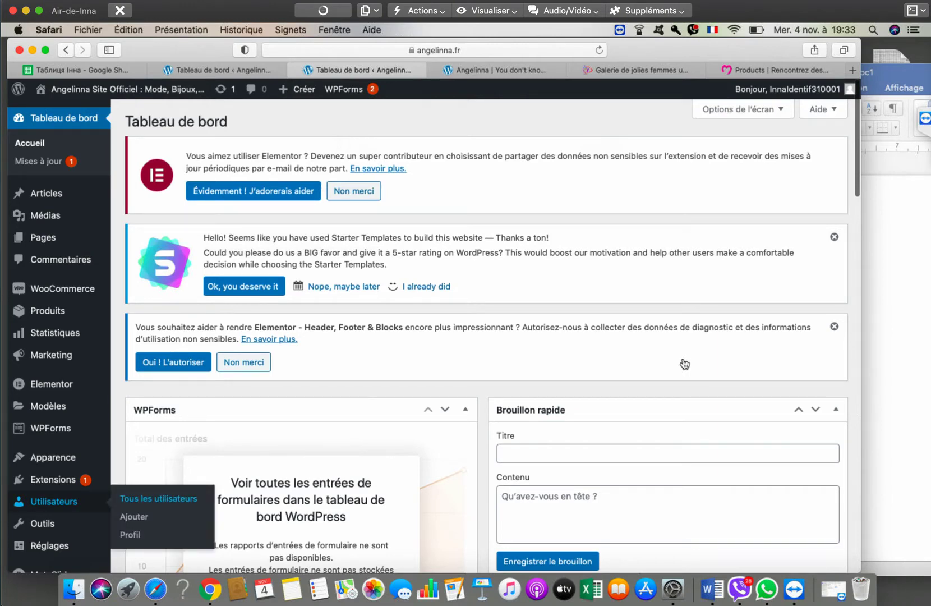
{"action": "key", "text": "Return"}
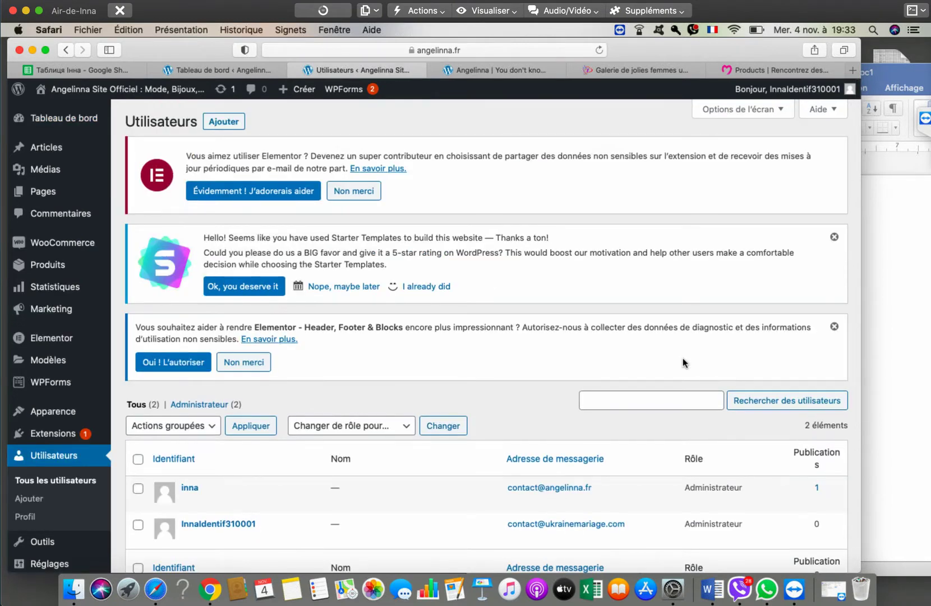
{"action": "scroll", "coordinate": [682, 358], "scroll_direction": "down", "scroll_amount": 3}
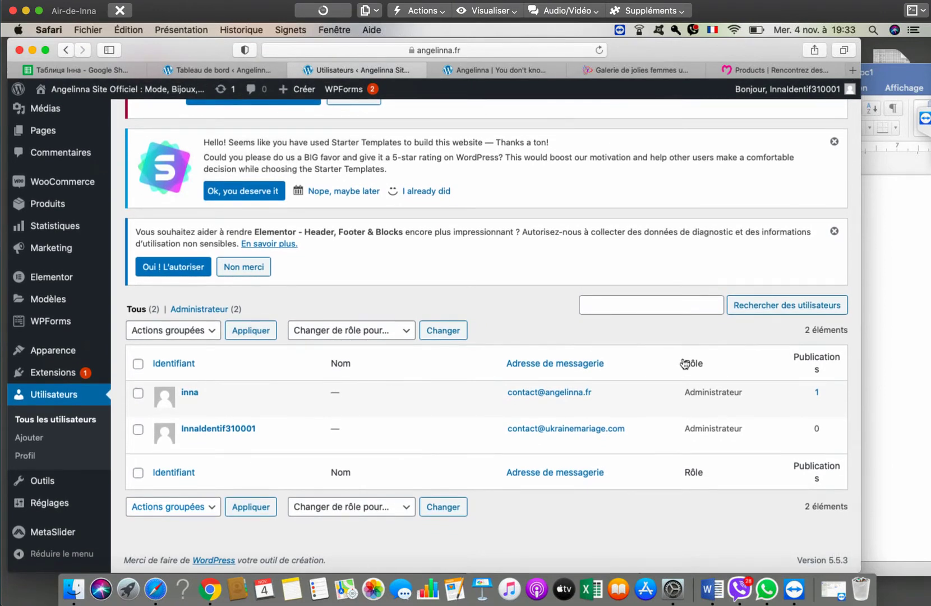
{"action": "key", "text": "shift+Tab"}
{"action": "key", "text": "shift+Tab"}
{"action": "key", "text": "shift+Tab"}
{"action": "key", "text": "shift+Tab"}
{"action": "key", "text": "shift+Tab"}
{"action": "key", "text": "shift+Tab"}
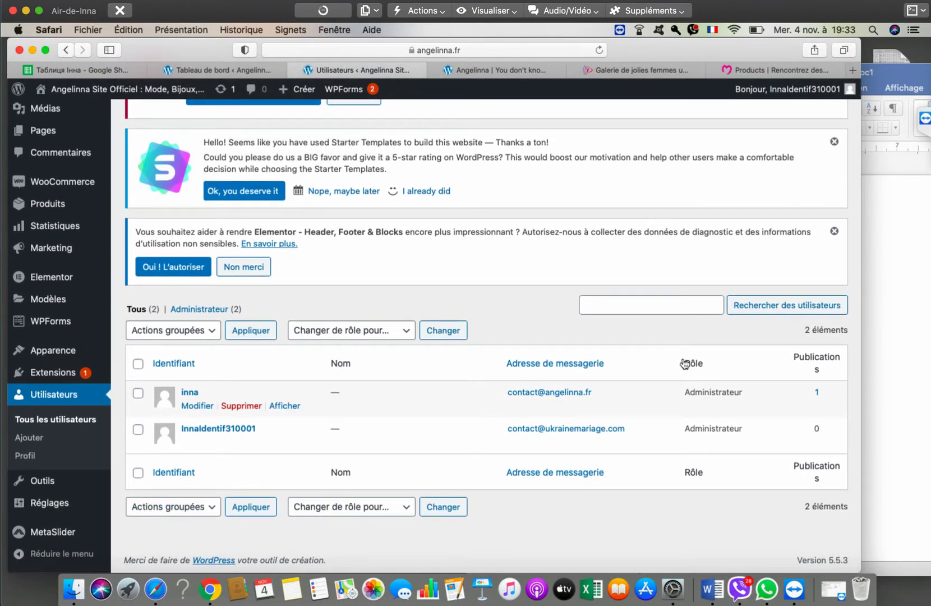
{"action": "key", "text": "space"}
{"action": "key", "text": "space"}
{"action": "key", "text": "Return"}
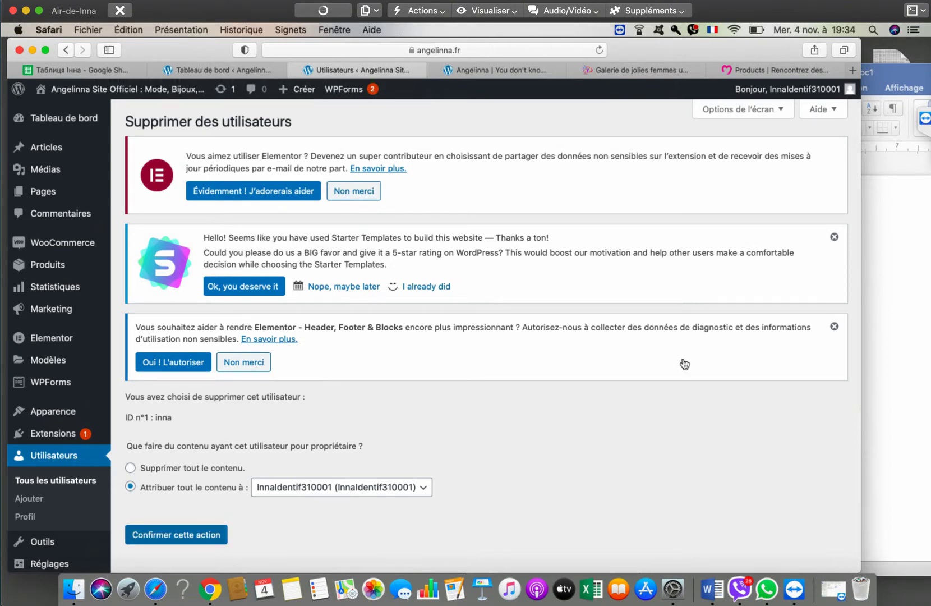
- Confirm deleting the original administrator and check that only the second administrator remains
{"action": "key", "text": "Return"}
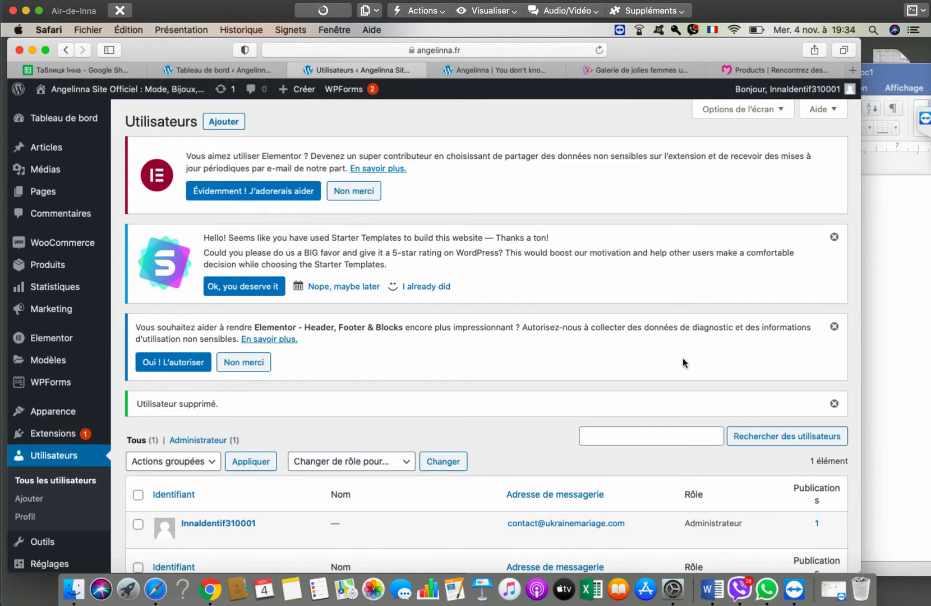
{"action": "scroll", "coordinate": [682, 358], "scroll_direction": "down", "scroll_amount": 3}
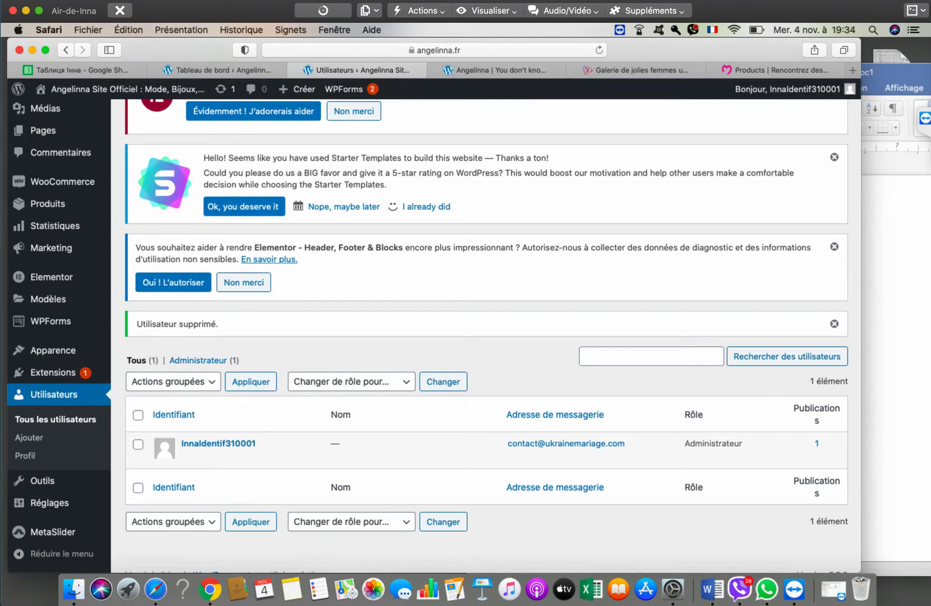
- Clear Chrome's address bar and hide the Chrome window
{"action": "key", "text": "super+Tab"}
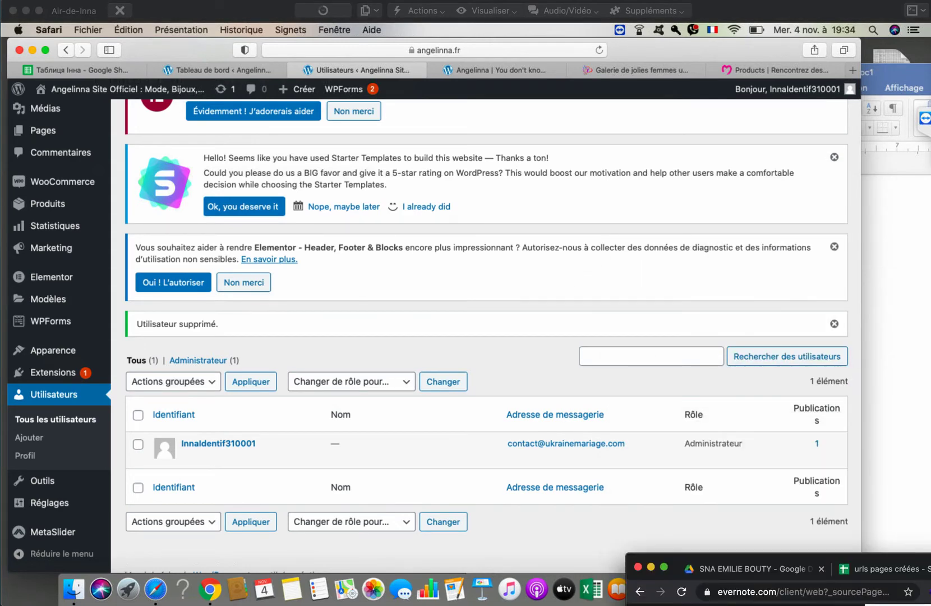
{"action": "left_click", "coordinate": [797, 592]}
{"action": "key", "text": "BackSpace"}
{"action": "key", "text": "super+h"}
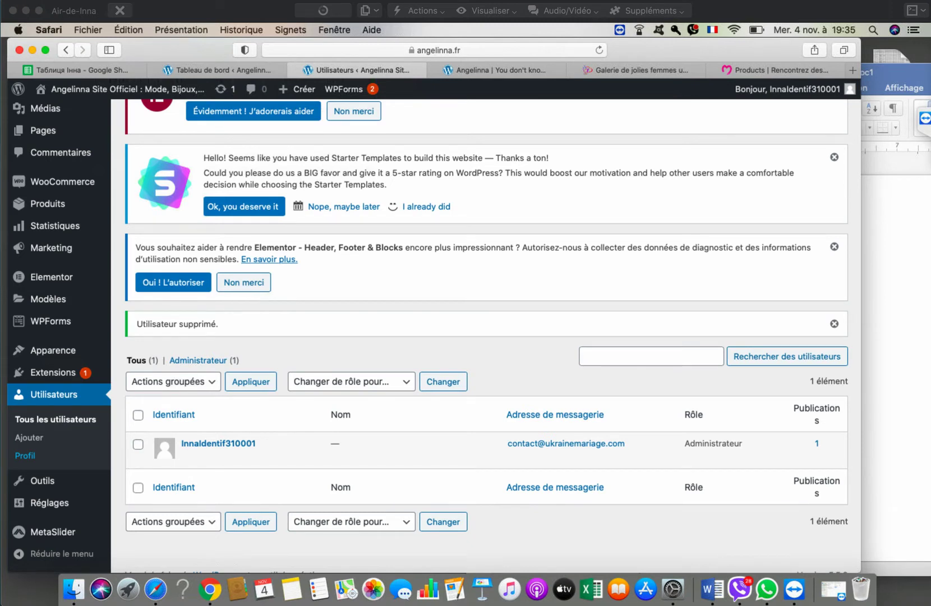
- View the current administrator's Profil page, then open the Ajouter new-user page
{"action": "key", "text": "super+r"}
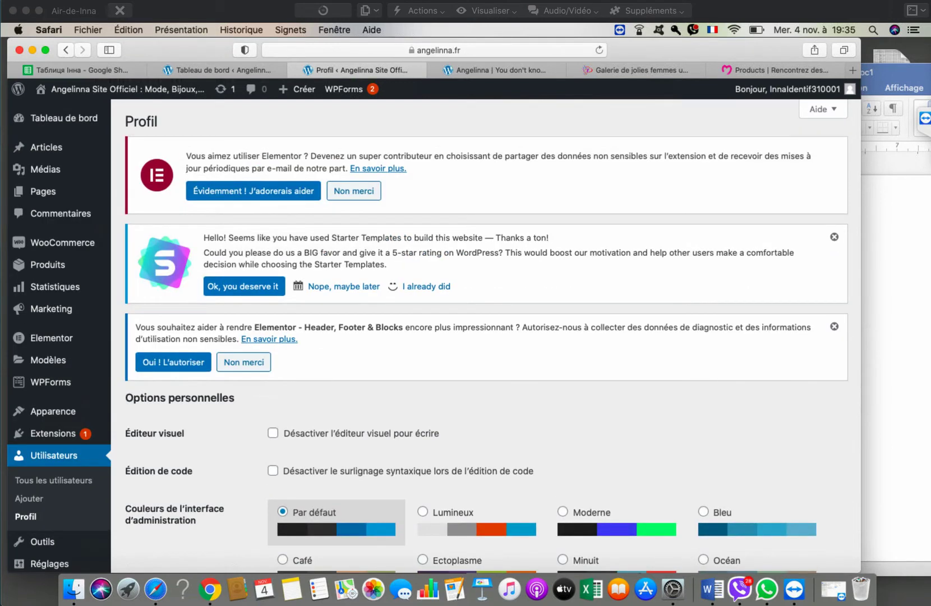
{"action": "scroll", "coordinate": [486, 336], "scroll_direction": "down", "scroll_amount": 10}
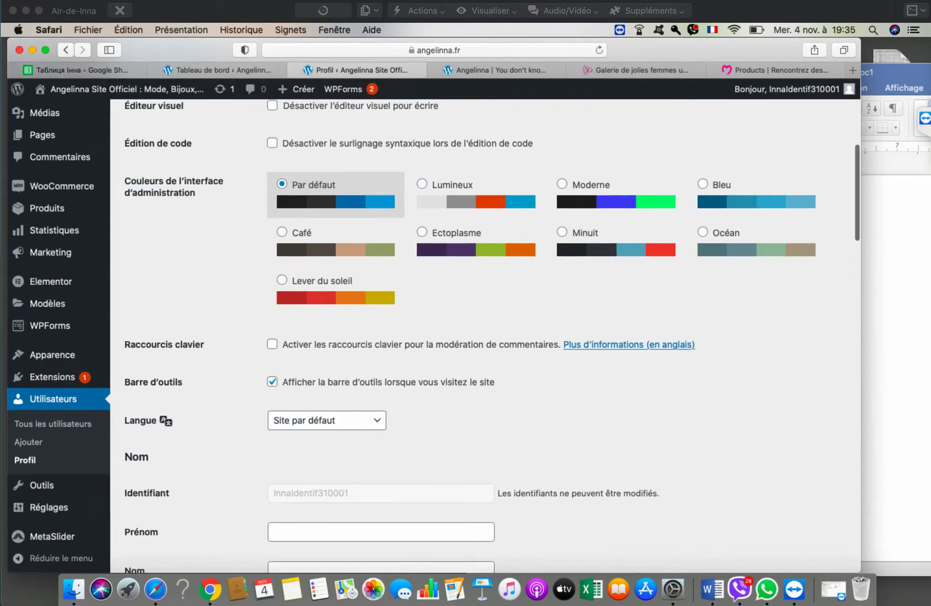
{"action": "key", "text": "super+r"}
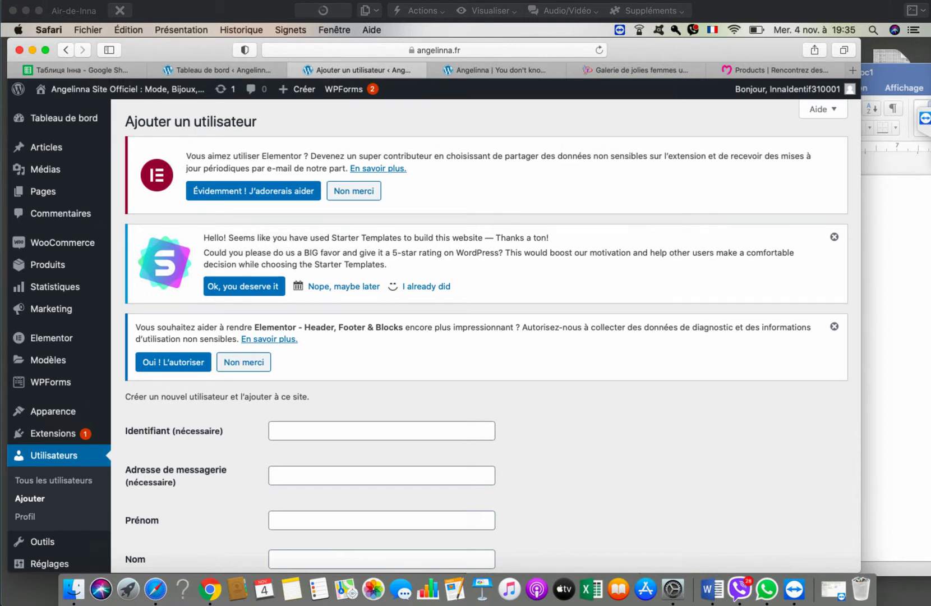
- Set the new user's Rôle to Client, after briefly picking Gestionnaire de boutique
{"action": "scroll", "coordinate": [434, 328], "scroll_direction": "down", "scroll_amount": 5}
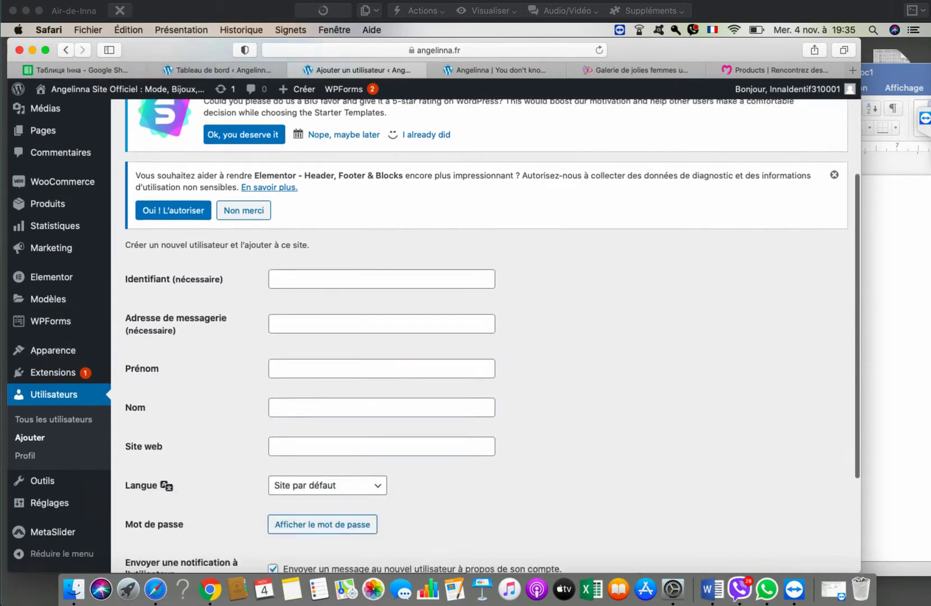
{"action": "scroll", "coordinate": [433, 328], "scroll_direction": "down", "scroll_amount": 1}
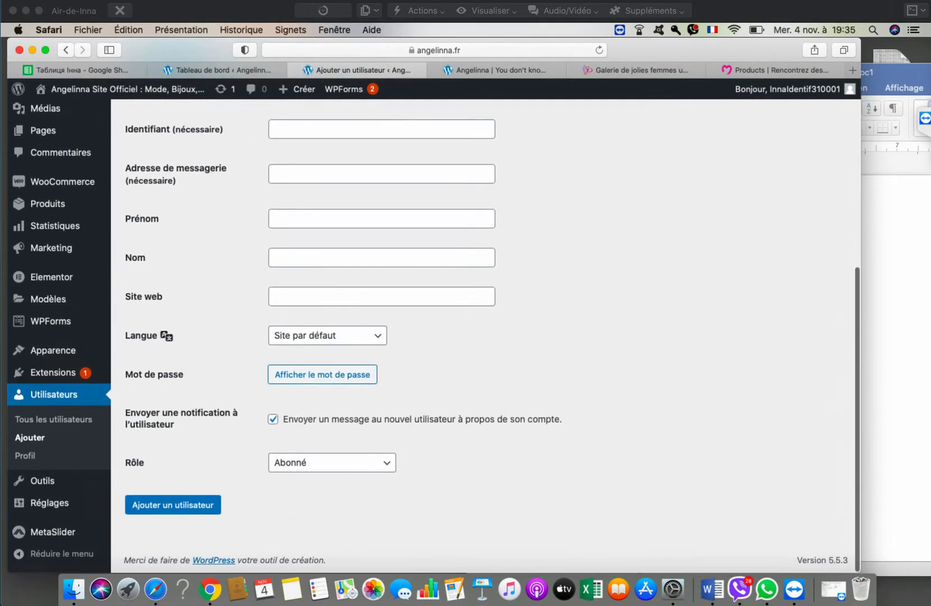
{"action": "left_click", "coordinate": [332, 463]}
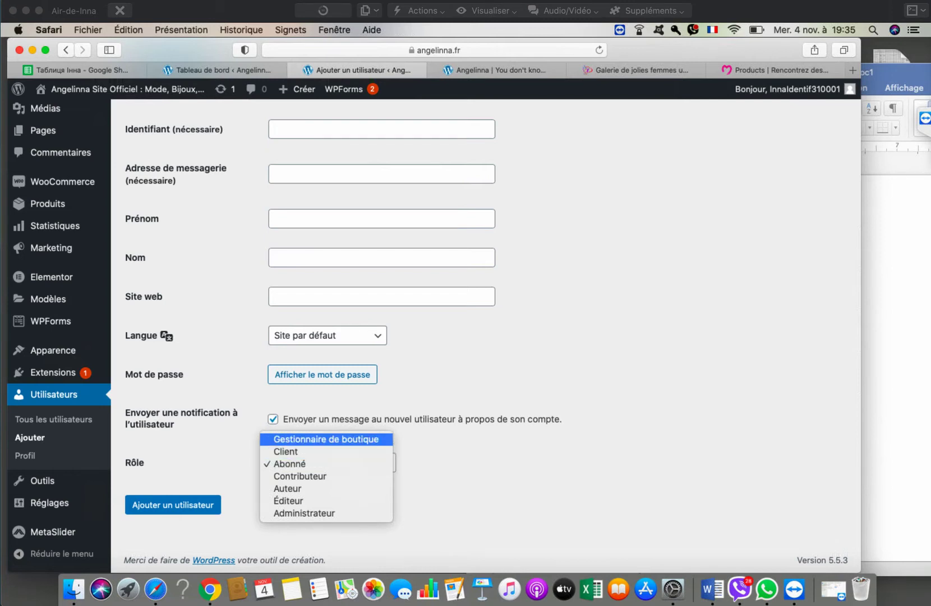
{"action": "key", "text": "Return"}
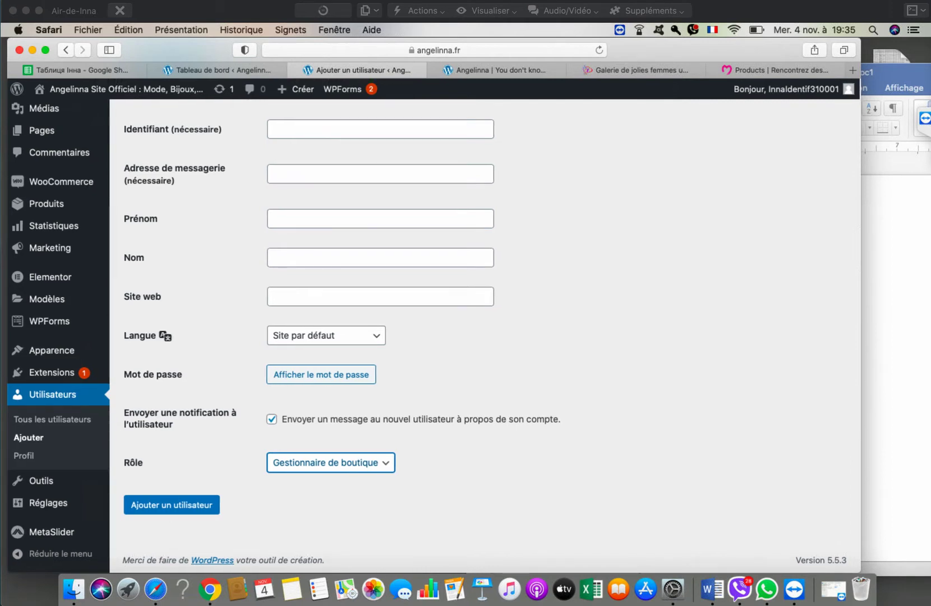
{"action": "key", "text": "space"}
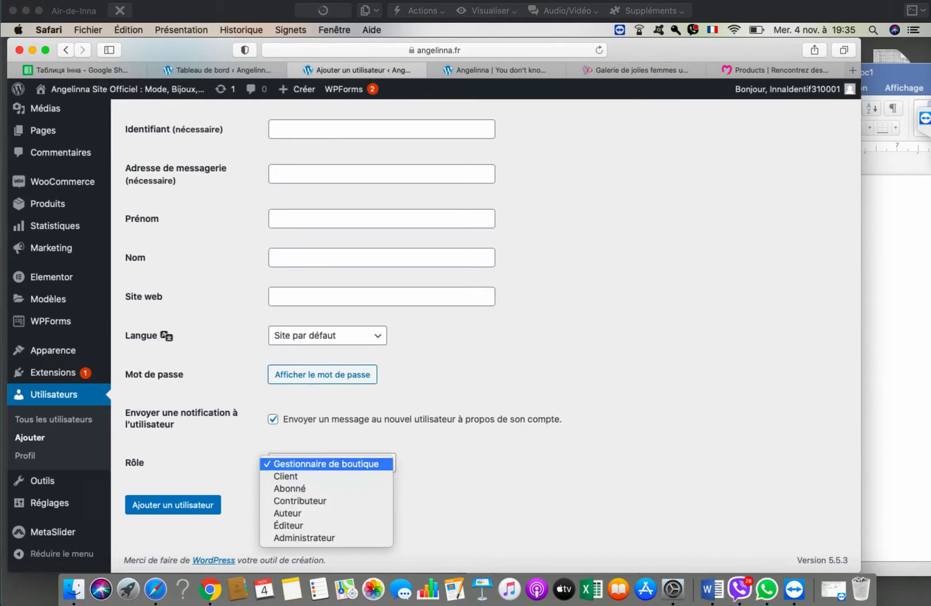
{"action": "key", "text": "Down"}
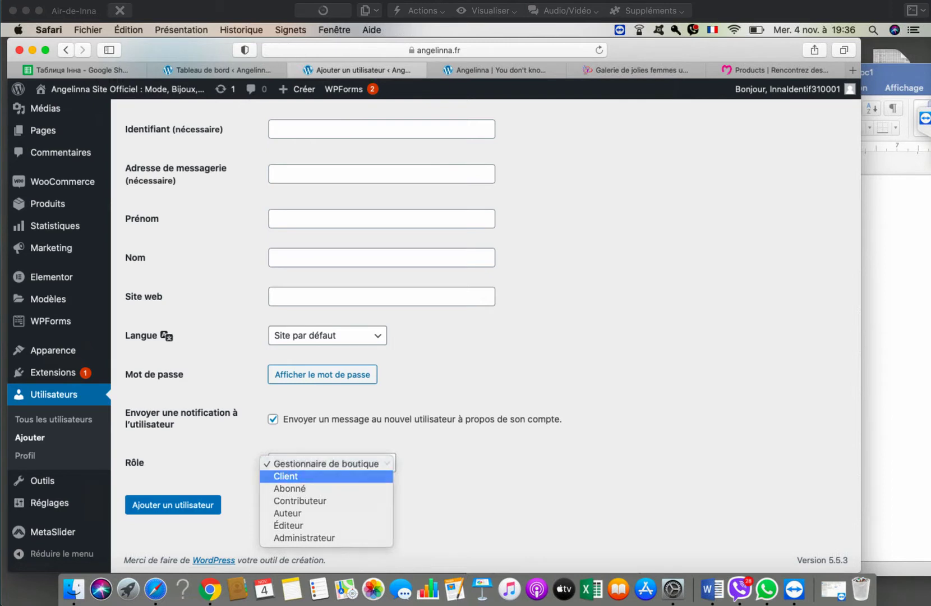
{"action": "key", "text": "Return"}
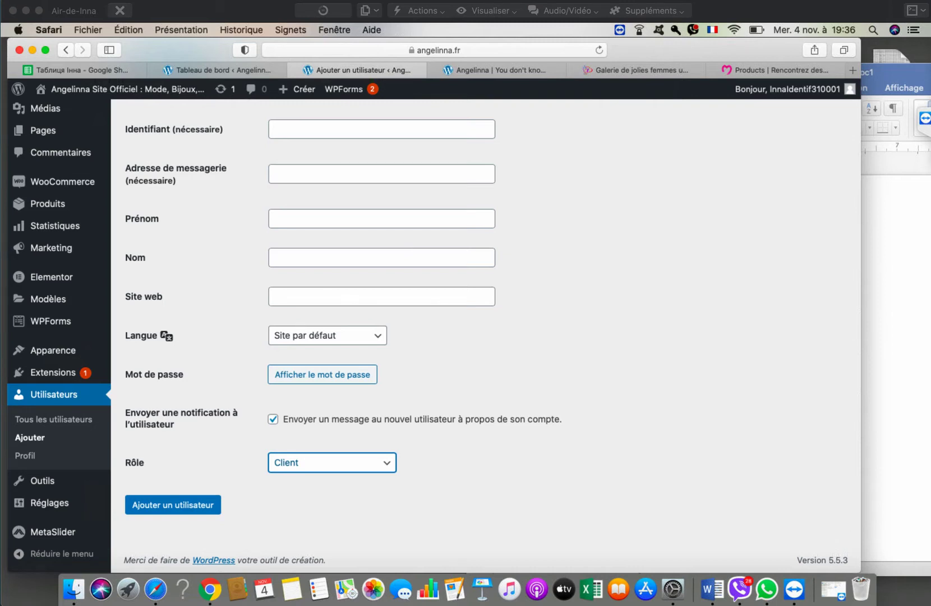
{"action": "scroll", "coordinate": [486, 336], "scroll_direction": "down", "scroll_amount": 2}
- Switch the new user's role from Client to Éditeur, then settle on Auteur
{"action": "key", "text": "space"}
{"action": "key", "text": "Down"}
{"action": "key", "text": "Down"}
{"action": "key", "text": "Down"}
{"action": "key", "text": "Down"}
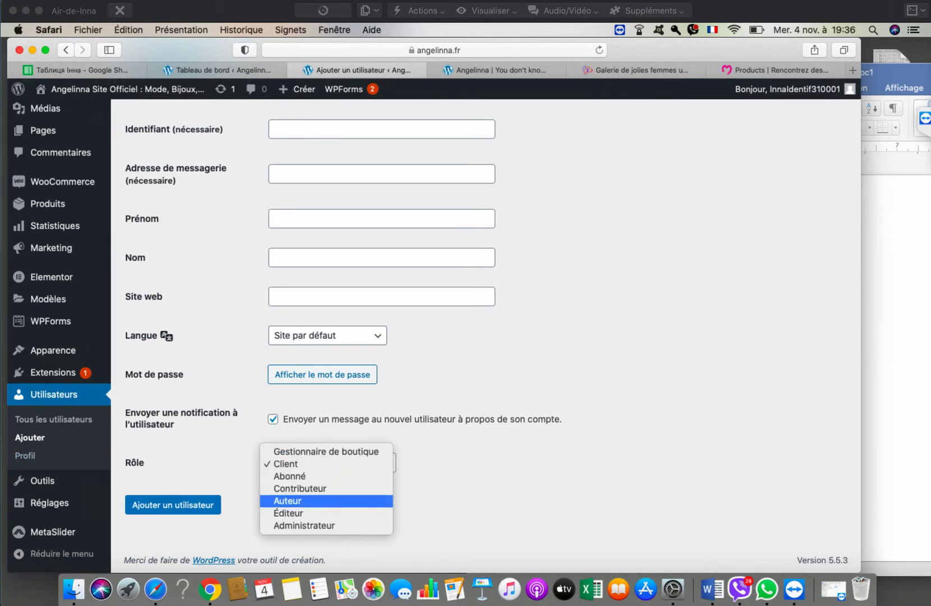
{"action": "key", "text": "Return"}
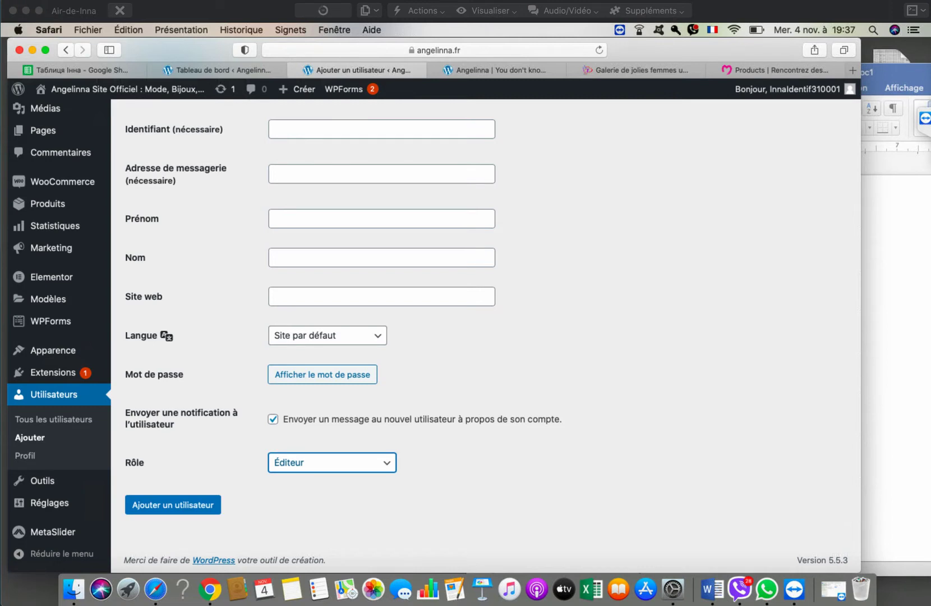
{"action": "key", "text": "space"}
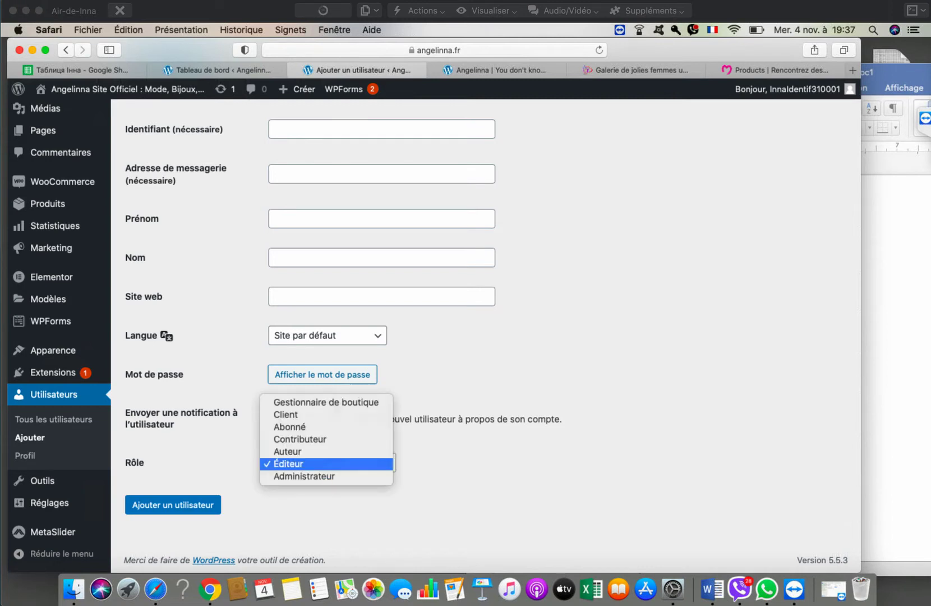
{"action": "key", "text": "Up"}
{"action": "key", "text": "Up"}
{"action": "key", "text": "Up"}
{"action": "key", "text": "Down"}
{"action": "key", "text": "Down"}
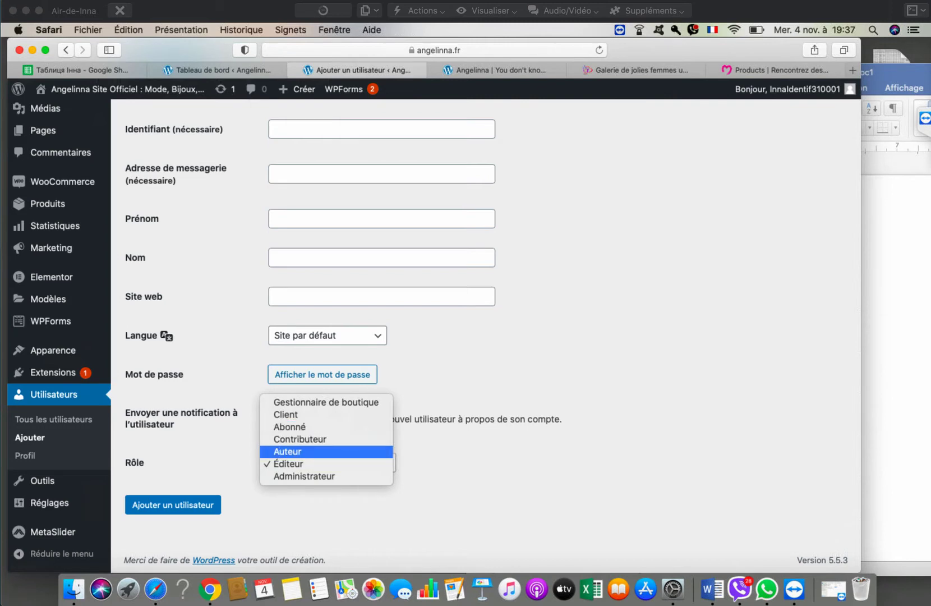
{"action": "key", "text": "Return"}
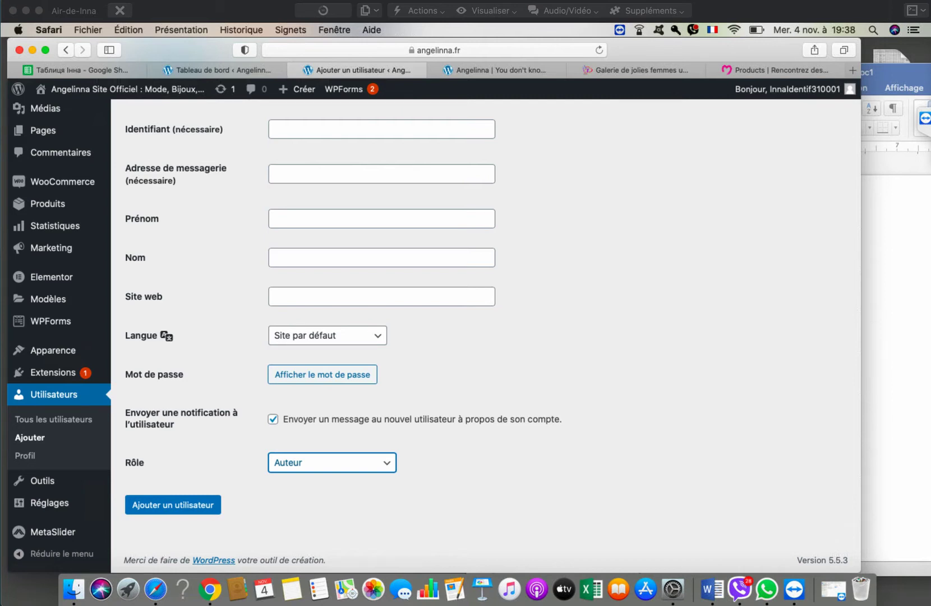
{"action": "key", "text": "space"}
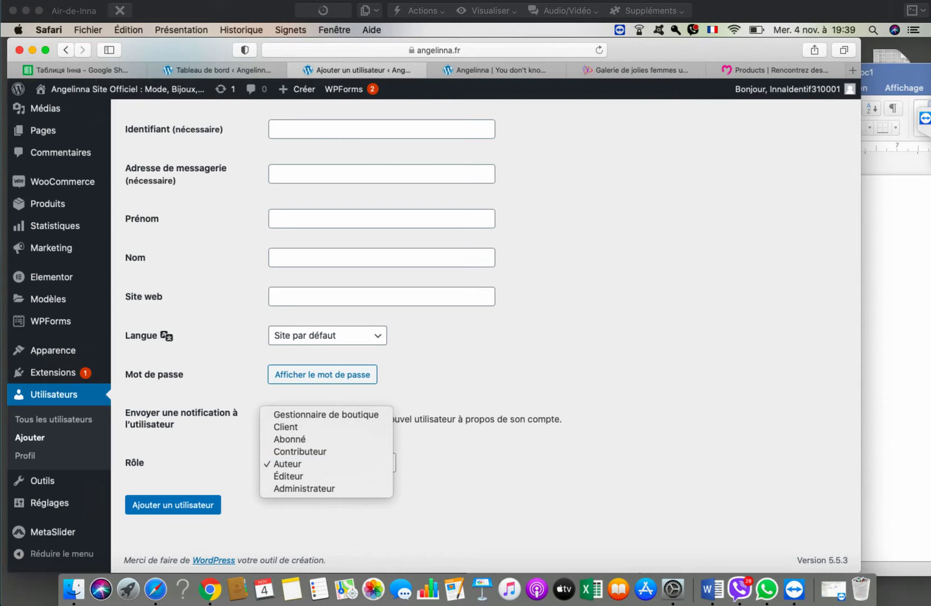
{"action": "left_click", "coordinate": [219, 449]}
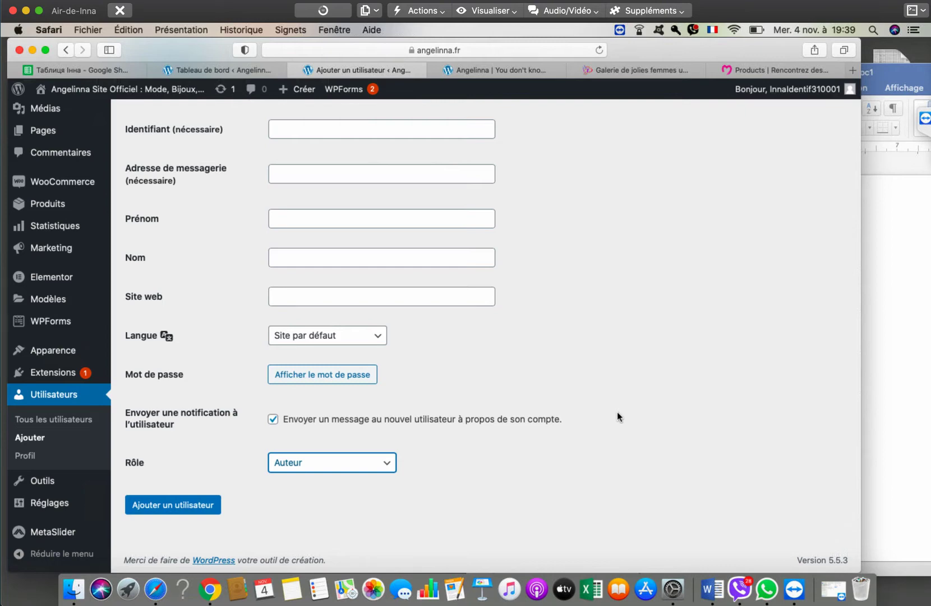
- Leave the new-user form and go to Extensions > Ajouter to add plugins
{"action": "scroll", "coordinate": [617, 411], "scroll_direction": "up", "scroll_amount": 5}
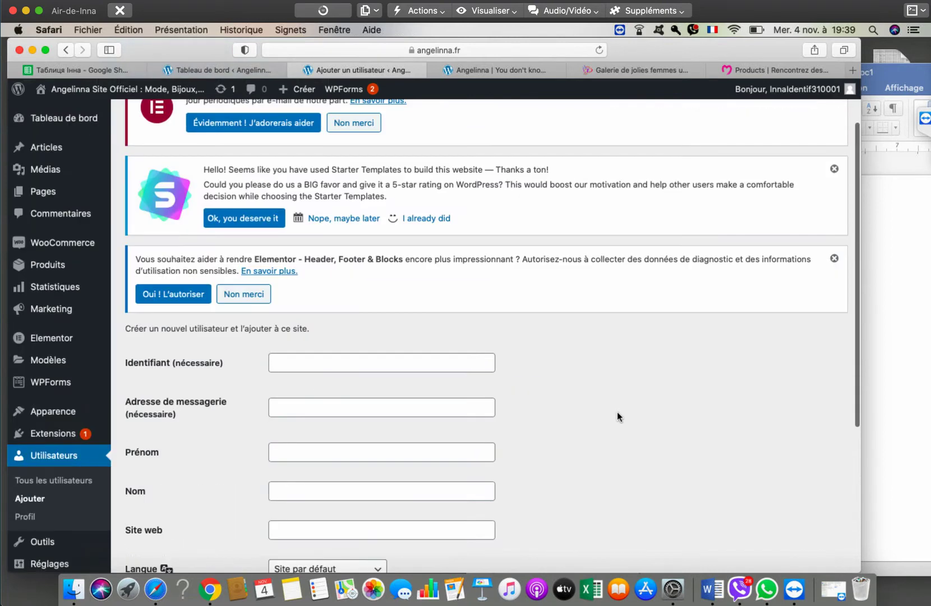
{"action": "scroll", "coordinate": [618, 411], "scroll_direction": "down", "scroll_amount": 3}
{"action": "scroll", "coordinate": [580, 326], "scroll_direction": "up", "scroll_amount": 5}
{"action": "scroll", "coordinate": [581, 332], "scroll_direction": "down", "scroll_amount": 6}
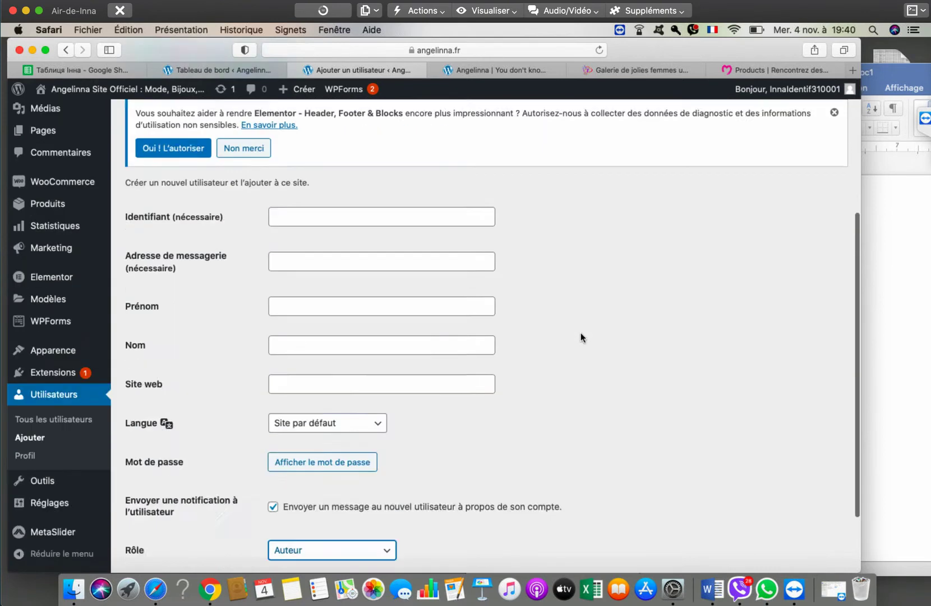
{"action": "scroll", "coordinate": [581, 333], "scroll_direction": "up", "scroll_amount": 5}
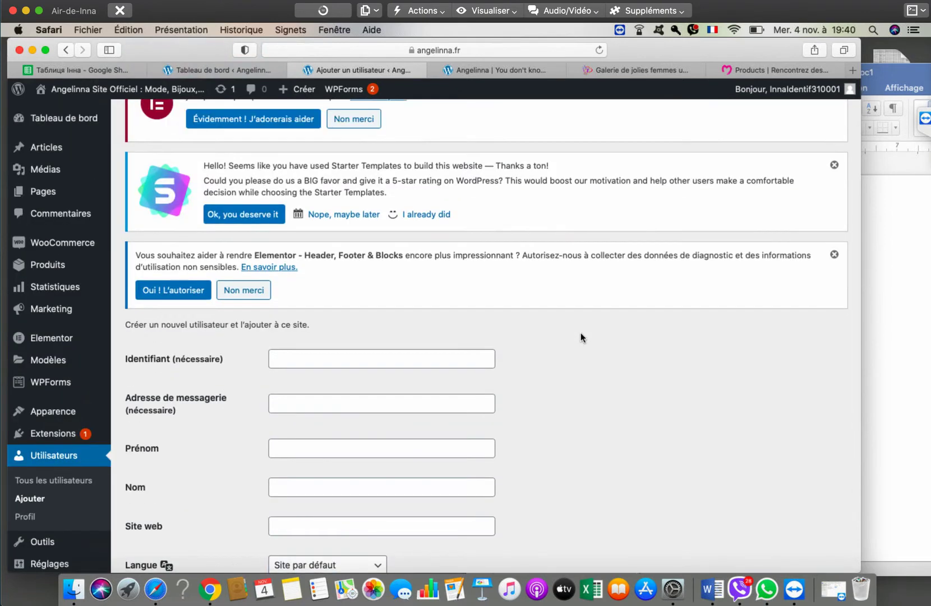
{"action": "scroll", "coordinate": [580, 332], "scroll_direction": "down", "scroll_amount": 5}
{"action": "mouse_move", "coordinate": [53, 376]}
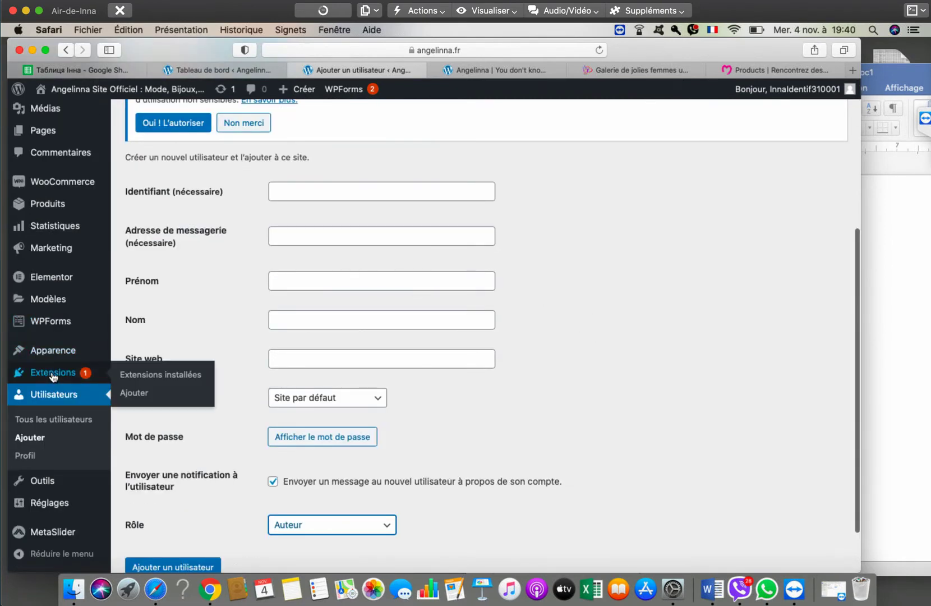
{"action": "left_click", "coordinate": [139, 394]}
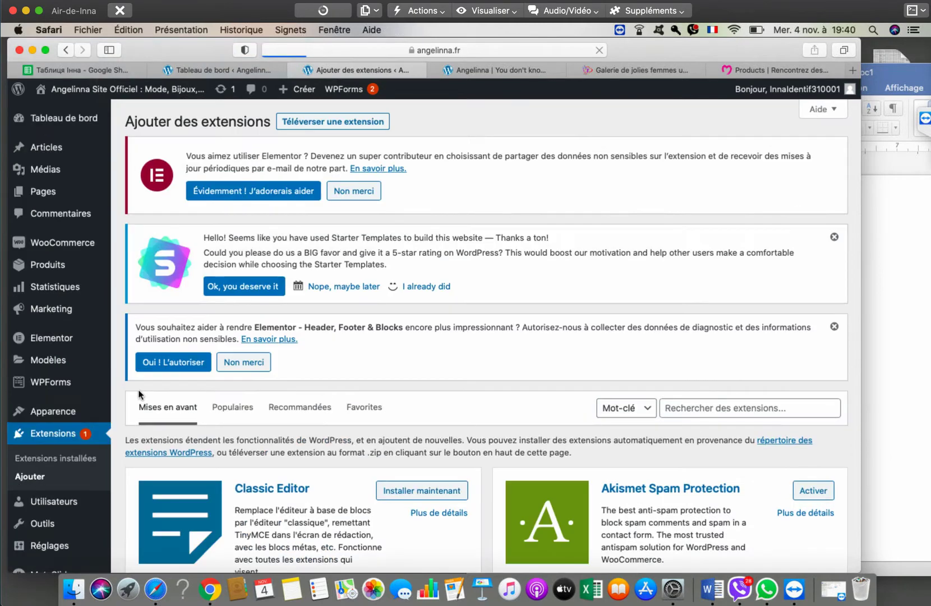
- Search plugins for 'role' and install User Role Editor from the results
{"action": "left_click", "coordinate": [682, 408]}
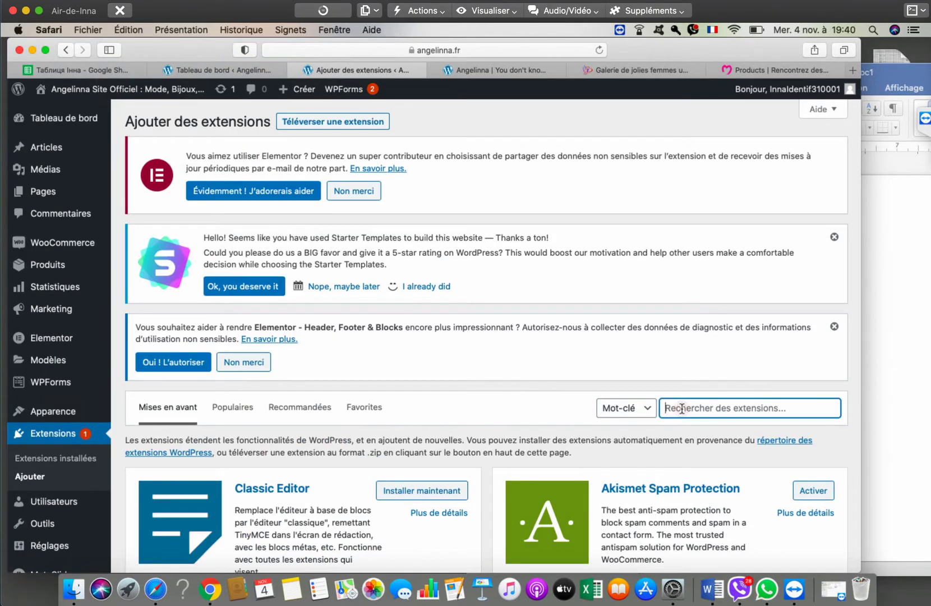
{"action": "type", "text": "role"}
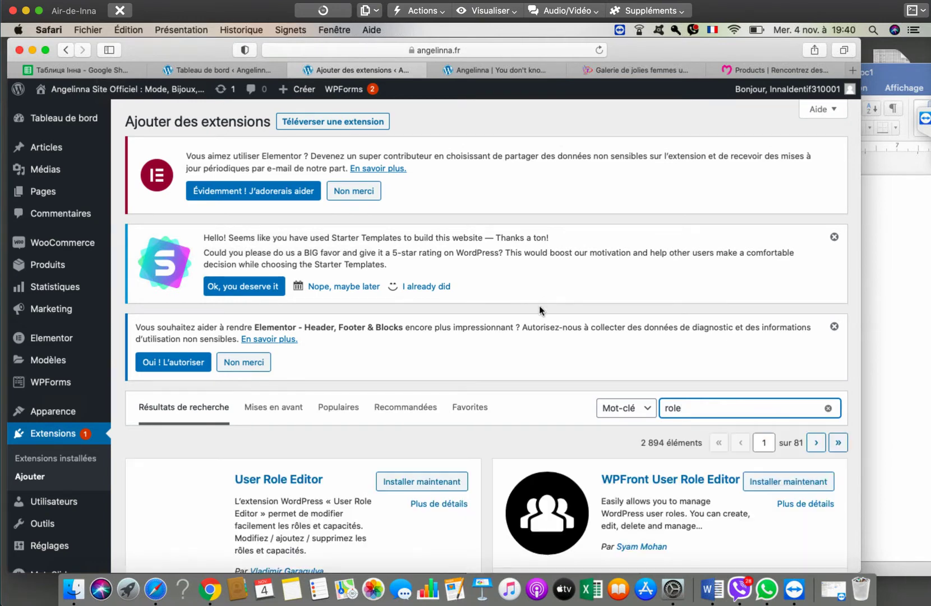
{"action": "scroll", "coordinate": [539, 305], "scroll_direction": "down", "scroll_amount": 3}
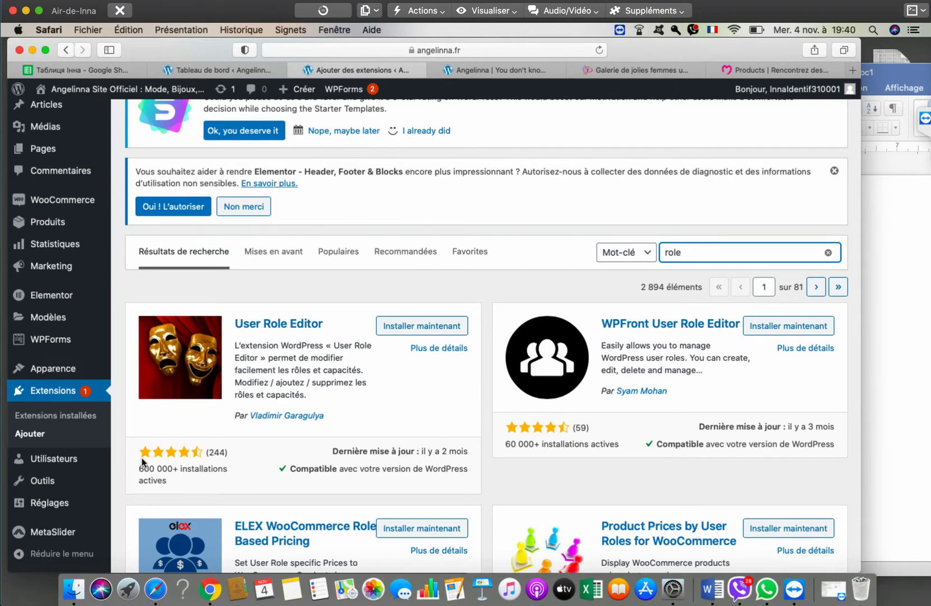
{"action": "left_click_drag", "start_coordinate": [130, 465], "coordinate": [235, 470]}
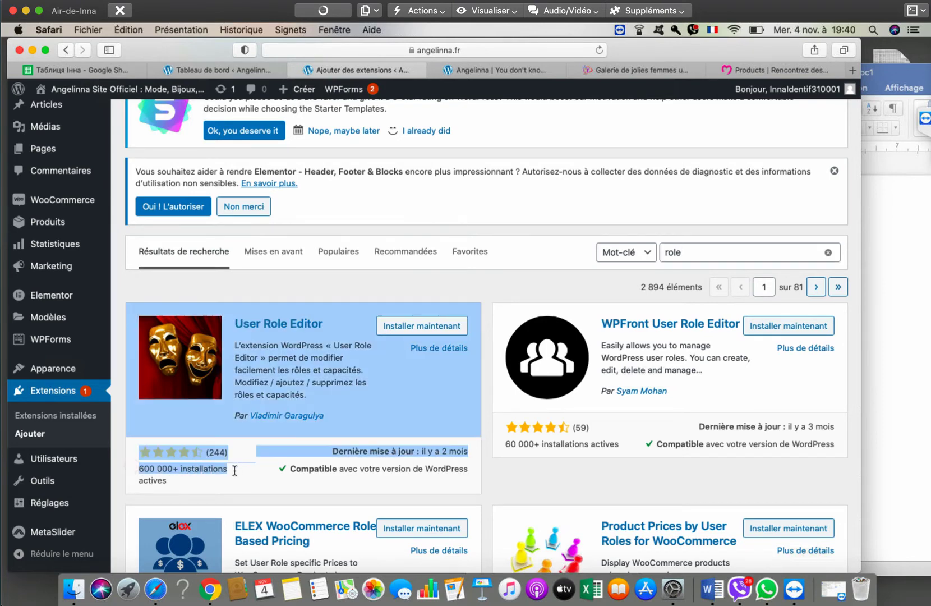
{"action": "left_click", "coordinate": [259, 481]}
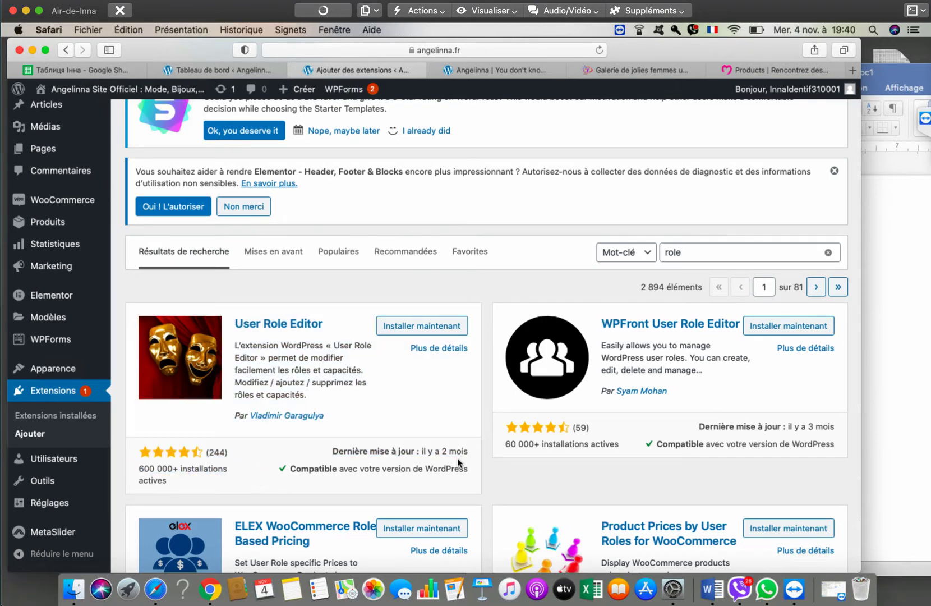
{"action": "left_click_drag", "start_coordinate": [470, 452], "coordinate": [485, 458]}
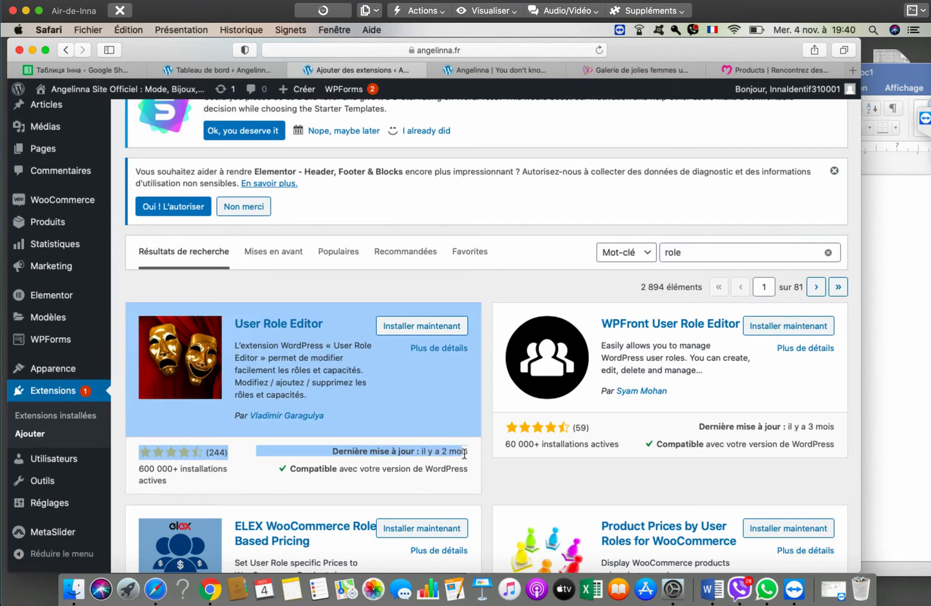
{"action": "left_click", "coordinate": [485, 458]}
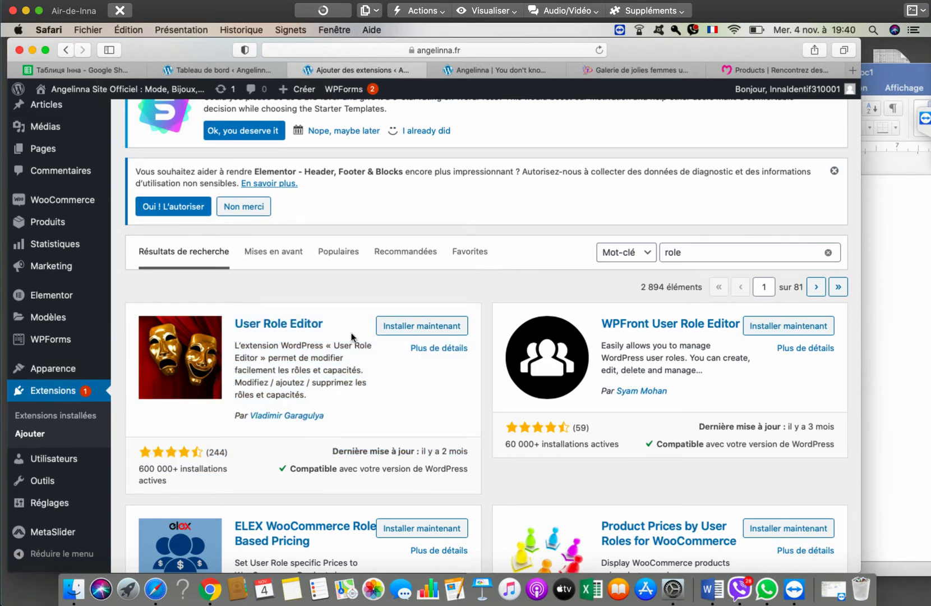
{"action": "left_click", "coordinate": [410, 331]}
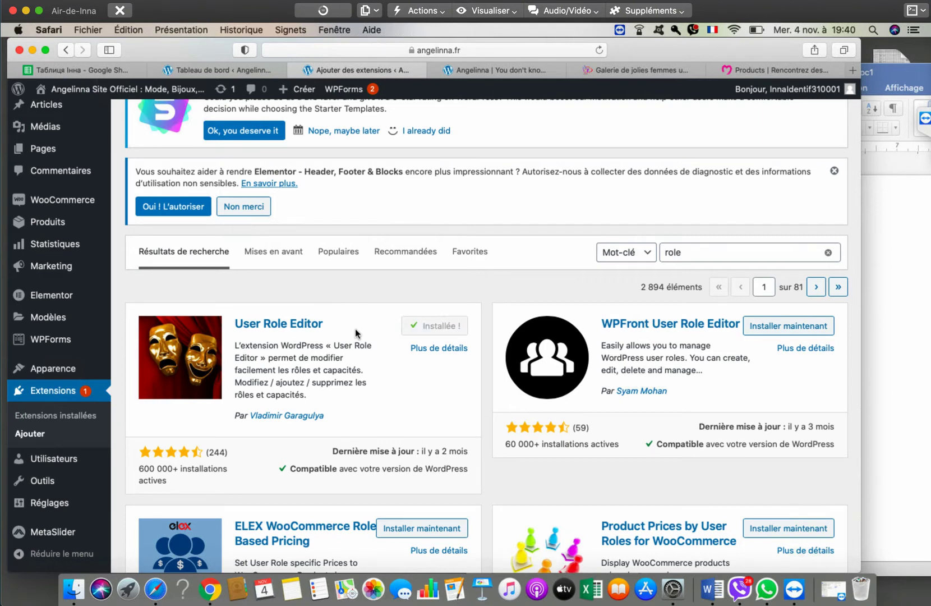
- Activate the newly installed User Role Editor plugin
{"action": "left_click", "coordinate": [453, 330]}
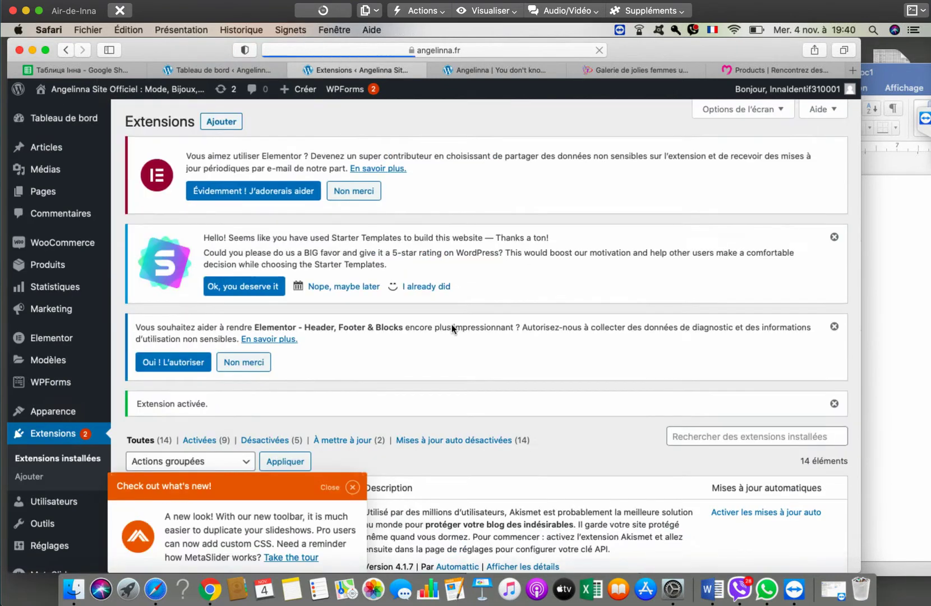
{"action": "scroll", "coordinate": [452, 324], "scroll_direction": "down", "scroll_amount": 5}
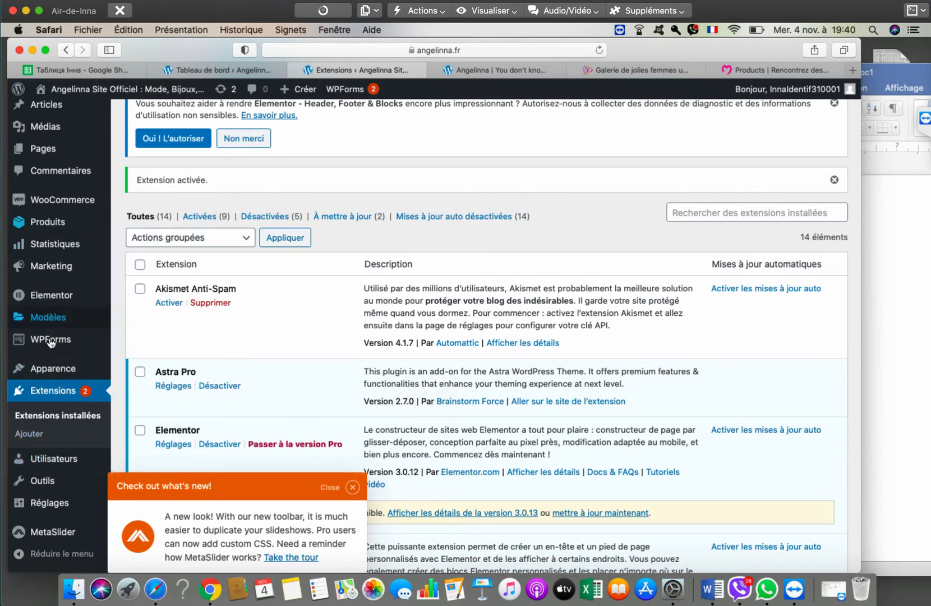
{"action": "scroll", "coordinate": [50, 342], "scroll_direction": "up", "scroll_amount": 5}
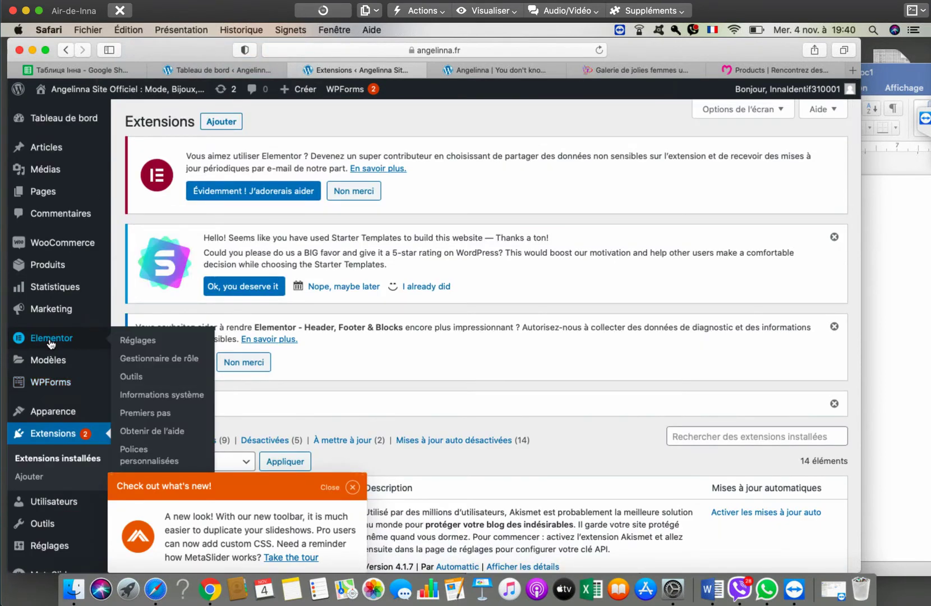
{"action": "scroll", "coordinate": [50, 343], "scroll_direction": "down", "scroll_amount": 5}
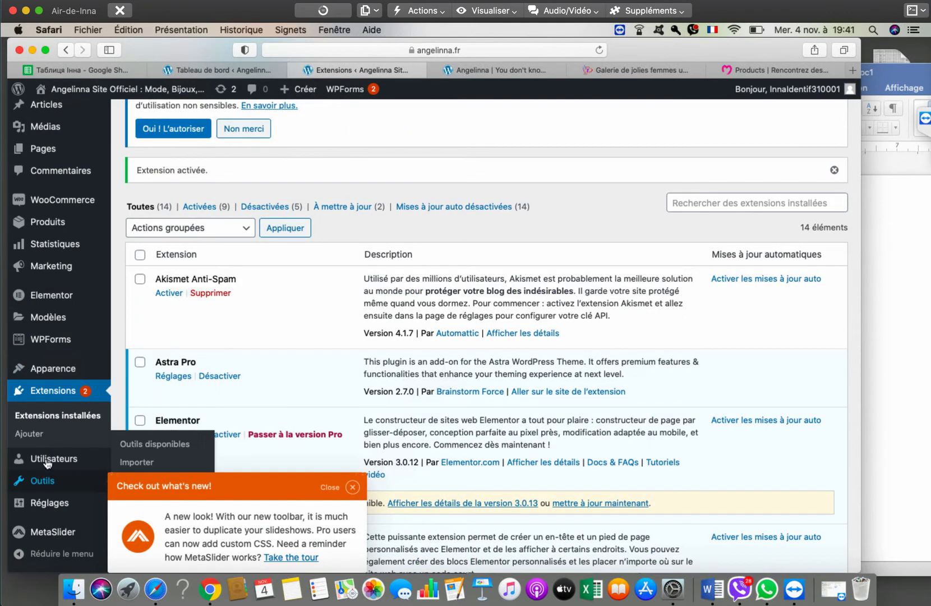
{"action": "scroll", "coordinate": [299, 396], "scroll_direction": "down", "scroll_amount": 4}
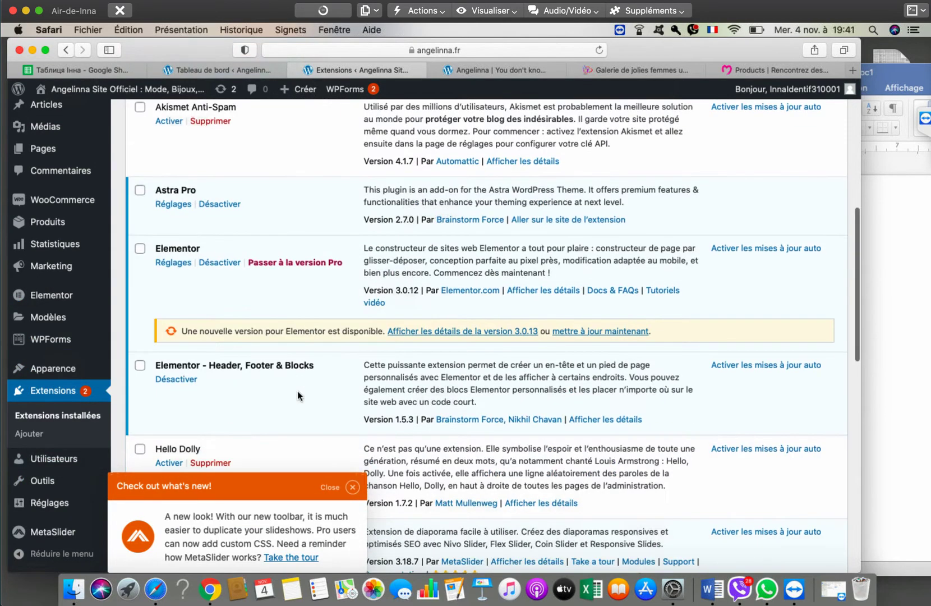
- Dismiss the MetaSlider 'Check out what's new!' popup and review the installed plugins list
{"action": "left_click", "coordinate": [352, 488]}
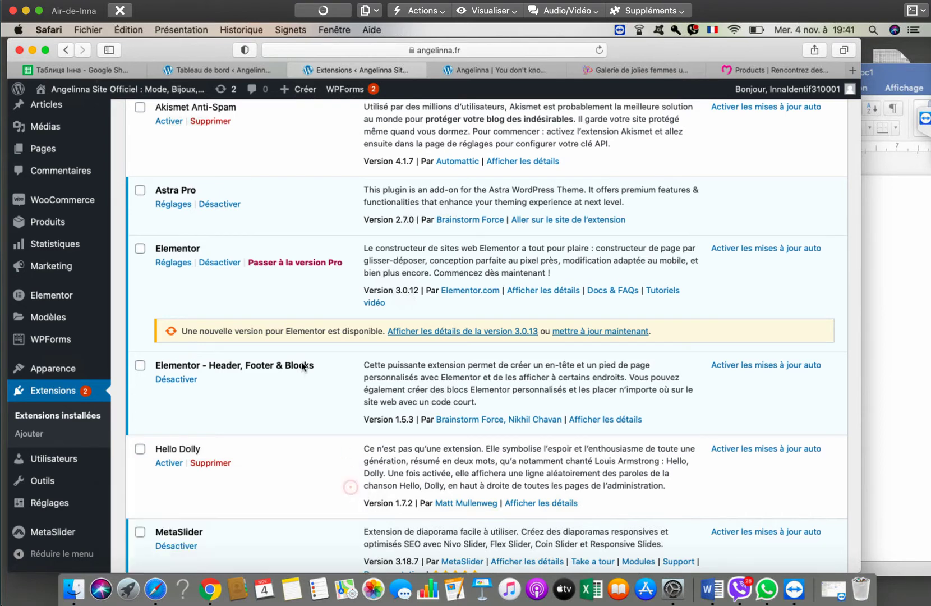
{"action": "scroll", "coordinate": [298, 363], "scroll_direction": "down", "scroll_amount": 8}
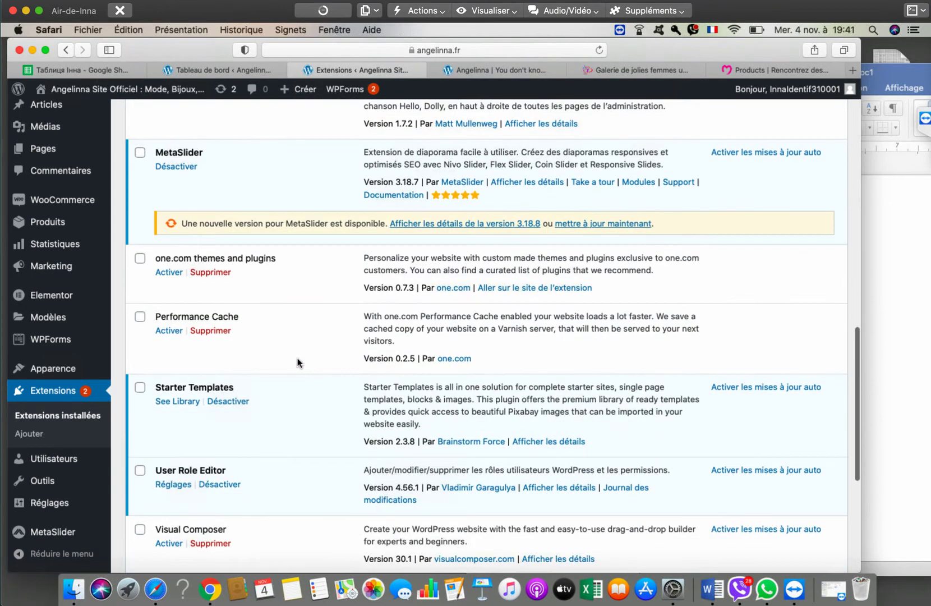
{"action": "scroll", "coordinate": [301, 362], "scroll_direction": "down", "scroll_amount": 5}
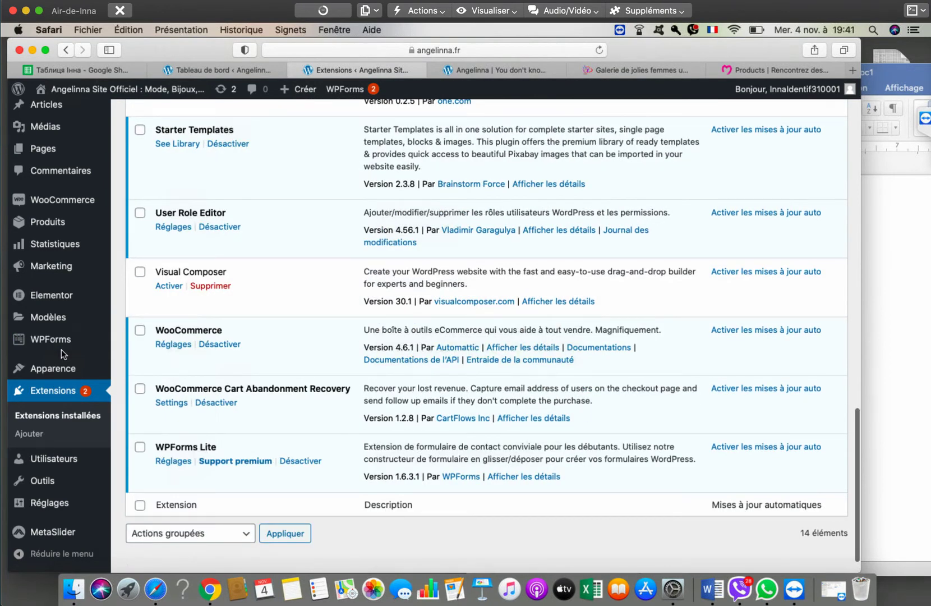
{"action": "scroll", "coordinate": [62, 352], "scroll_direction": "up", "scroll_amount": 3}
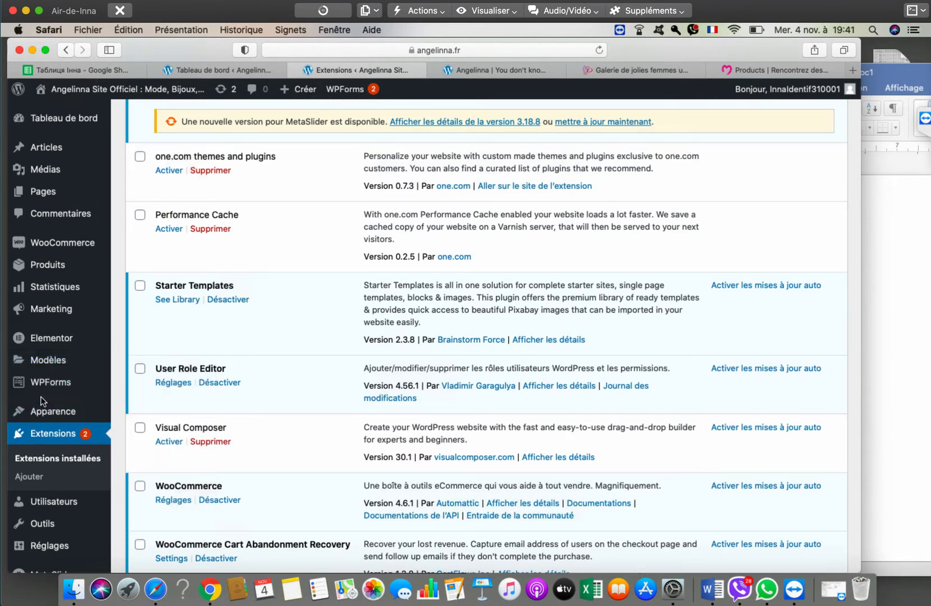
{"action": "mouse_move", "coordinate": [37, 510]}
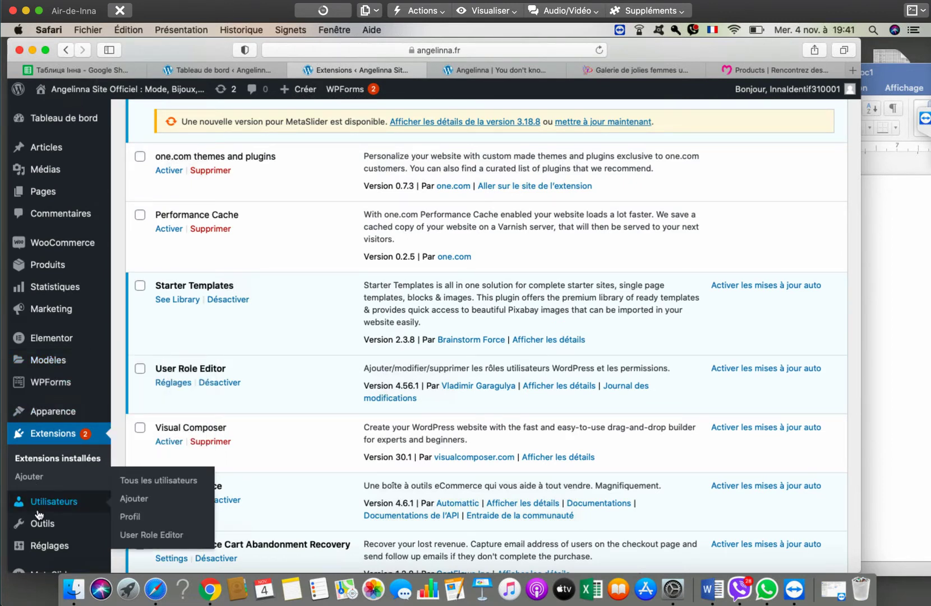
- Open Utilisateurs > User Role Editor and load Gestionnaire de boutique (shop_manager), 92 of 131 permissions granted
{"action": "left_click", "coordinate": [148, 536]}
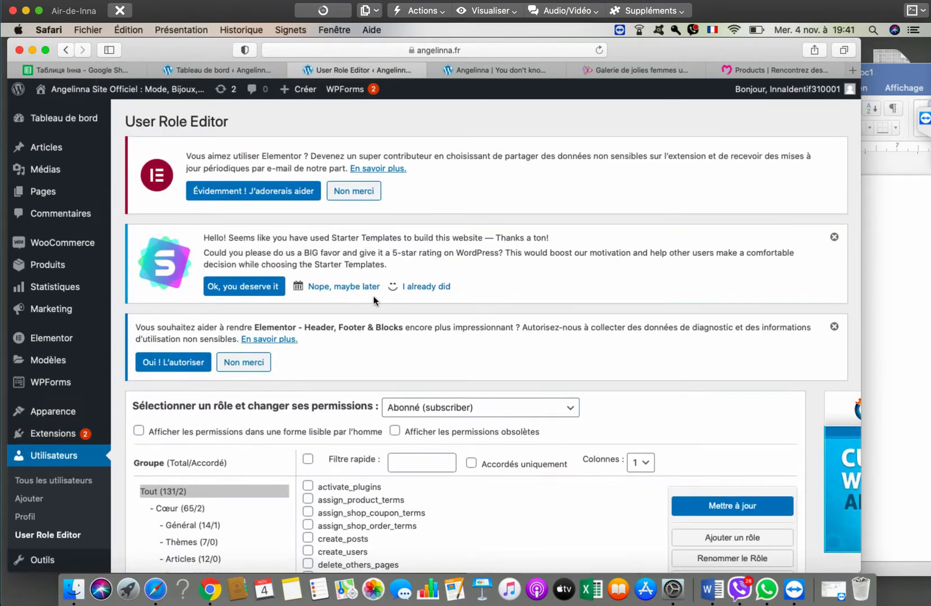
{"action": "scroll", "coordinate": [373, 296], "scroll_direction": "down", "scroll_amount": 4}
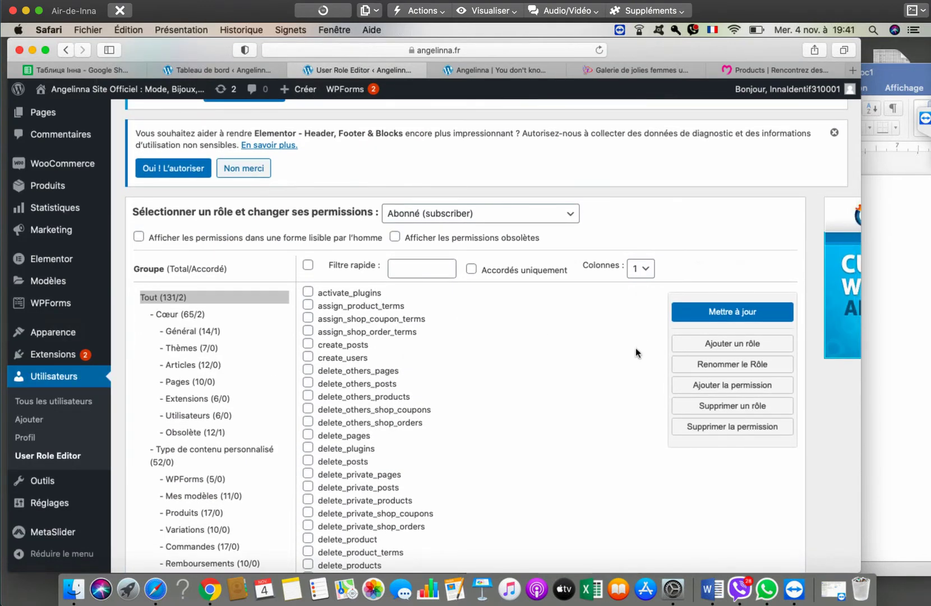
{"action": "scroll", "coordinate": [635, 352], "scroll_direction": "down", "scroll_amount": 2}
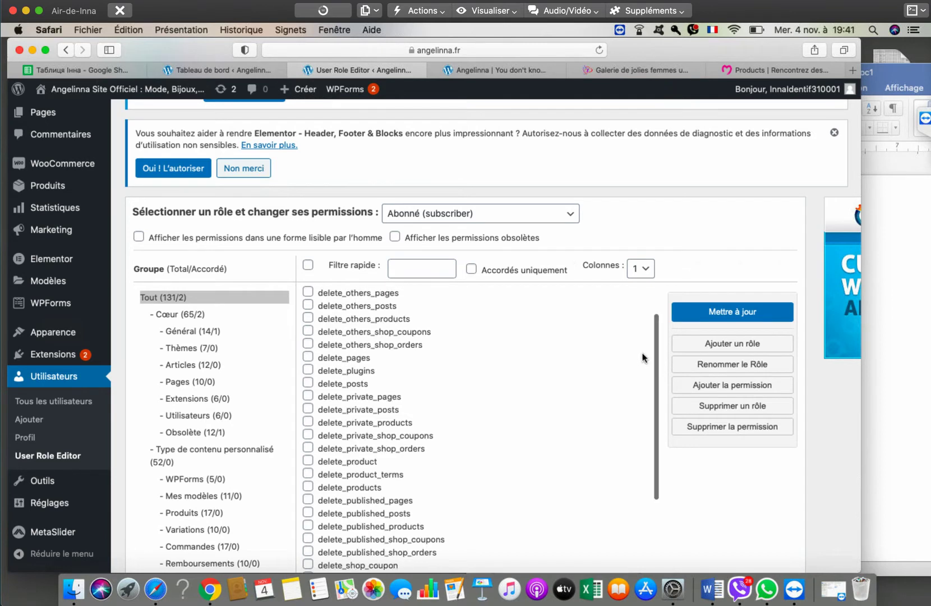
{"action": "left_click", "coordinate": [571, 217]}
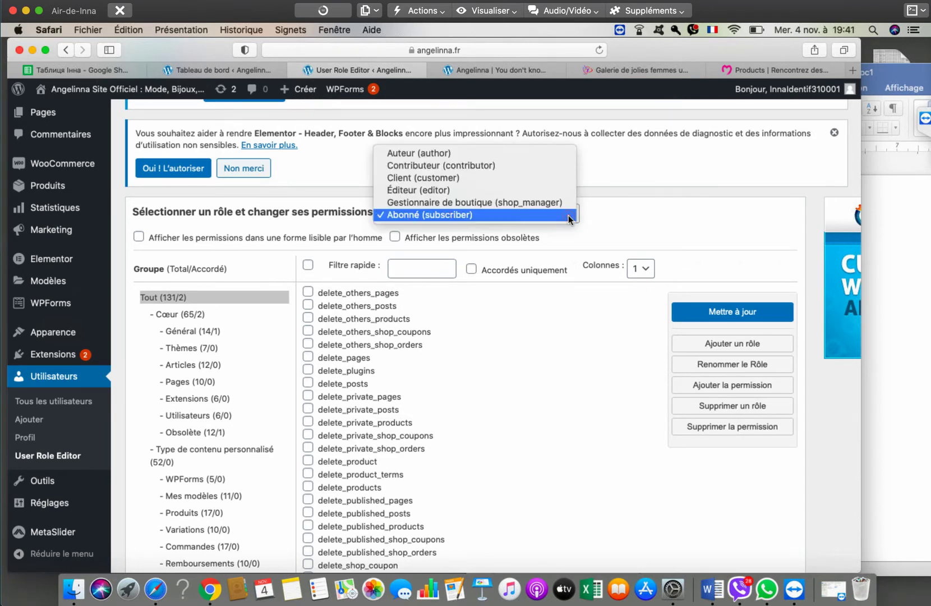
{"action": "left_click", "coordinate": [617, 209]}
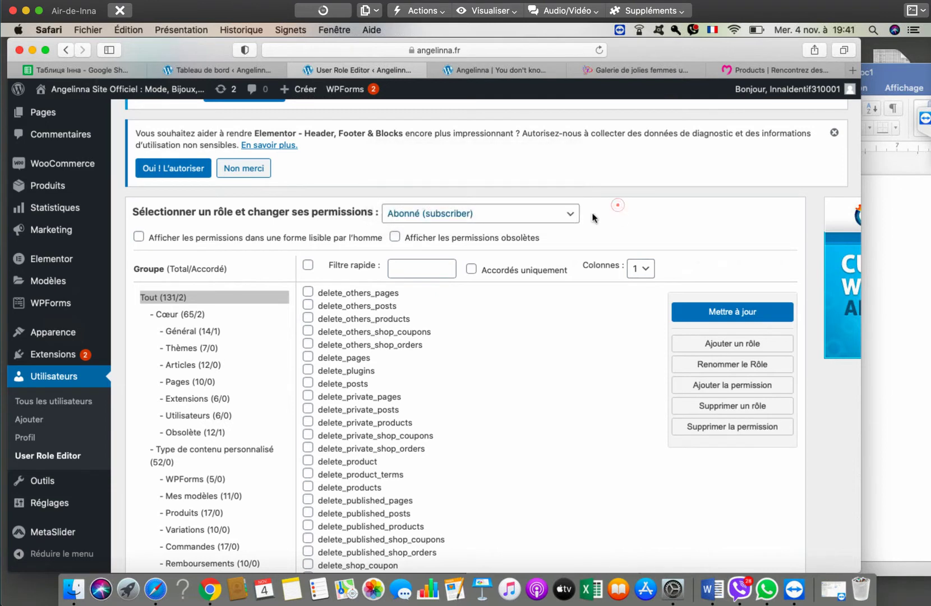
{"action": "left_click", "coordinate": [403, 218]}
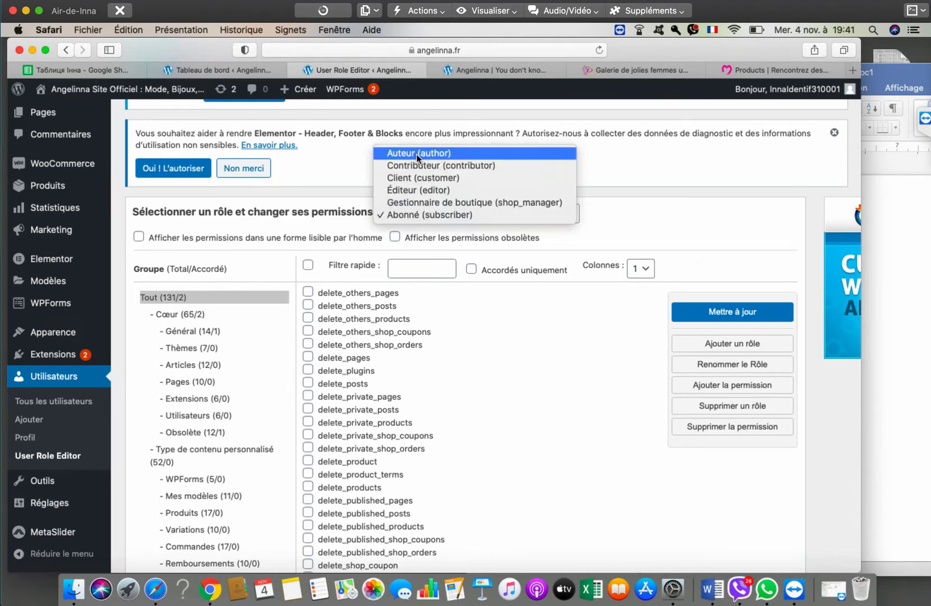
{"action": "left_click", "coordinate": [449, 202]}
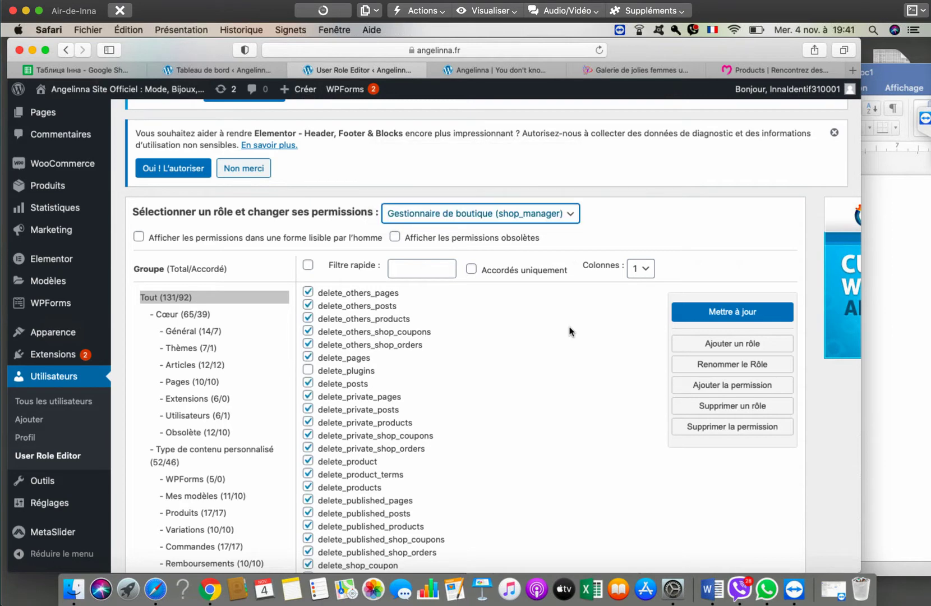
{"action": "scroll", "coordinate": [697, 208], "scroll_direction": "down", "scroll_amount": 3}
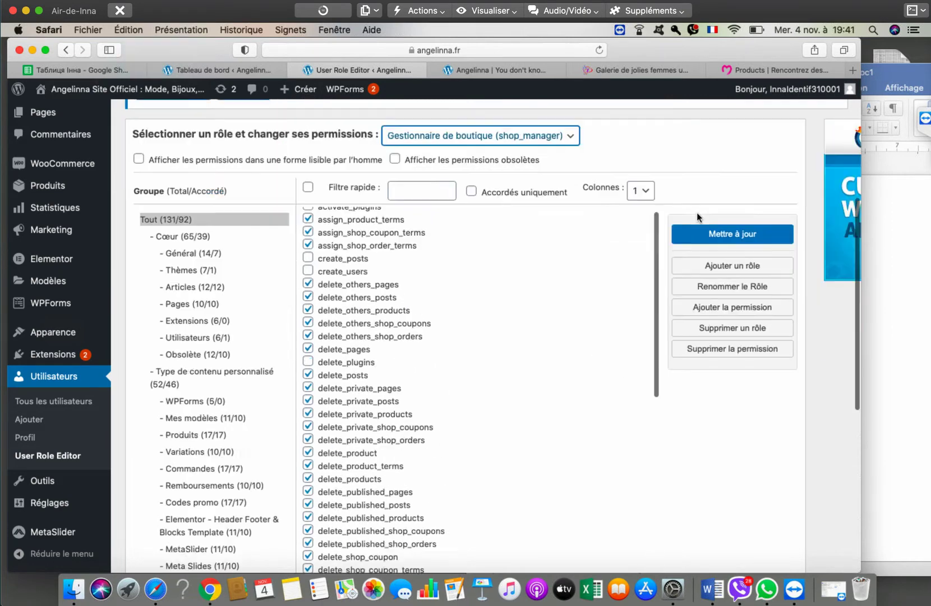
{"action": "scroll", "coordinate": [408, 365], "scroll_direction": "up", "scroll_amount": 2}
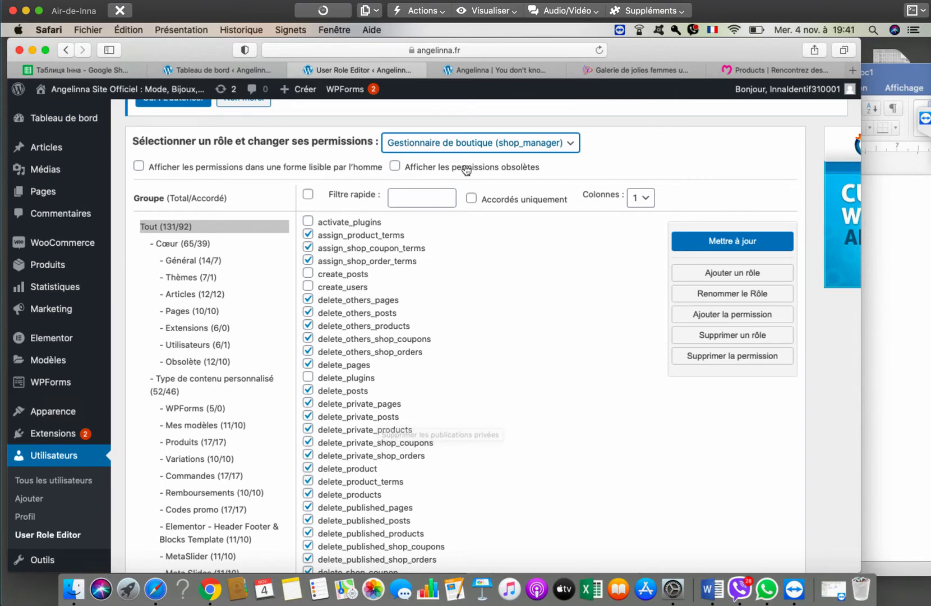
{"action": "scroll", "coordinate": [661, 149], "scroll_direction": "up", "scroll_amount": 3}
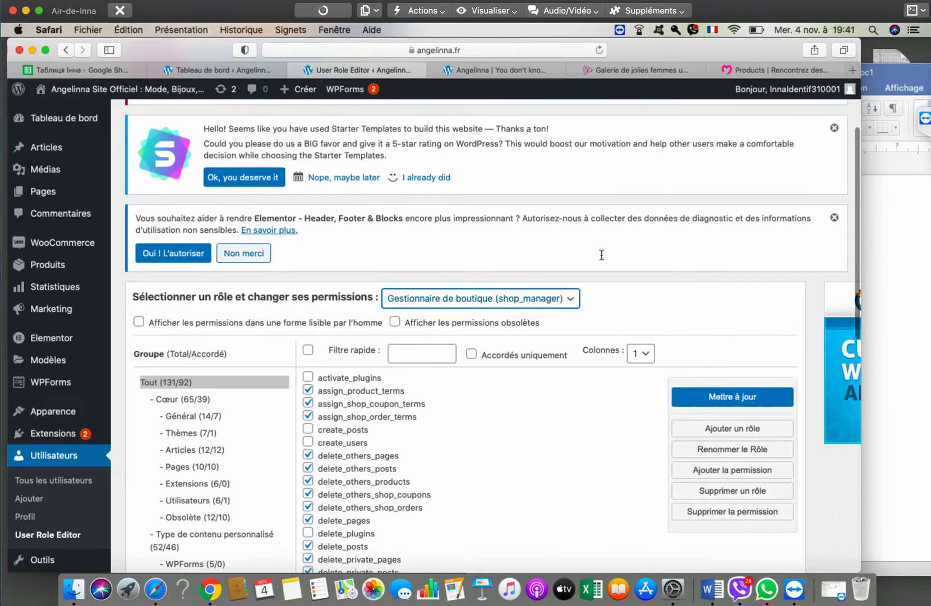
{"action": "scroll", "coordinate": [705, 319], "scroll_direction": "down", "scroll_amount": 2}
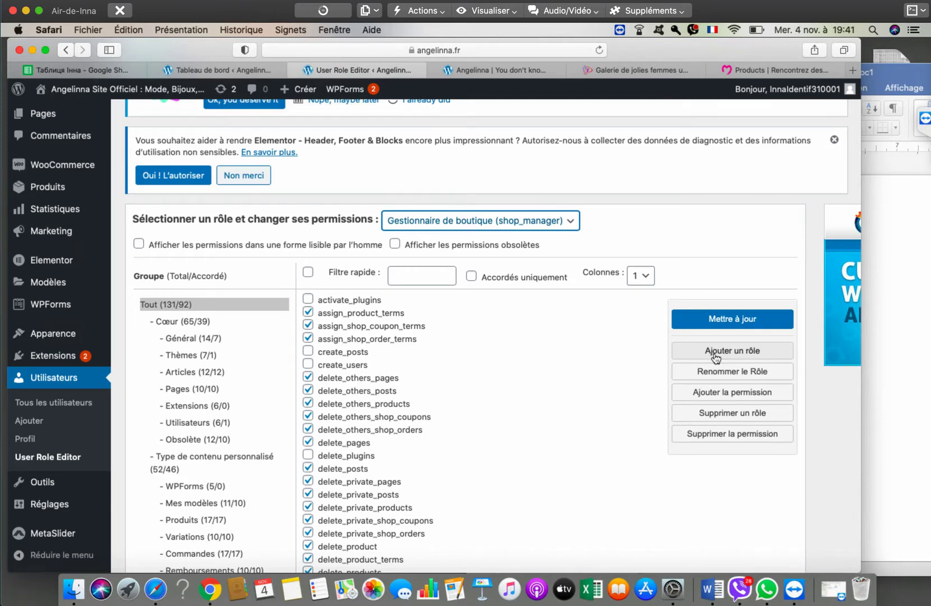
- Create a new role 'Client anglais' with matching display name, copying permissions from no role
{"action": "left_click", "coordinate": [715, 351]}
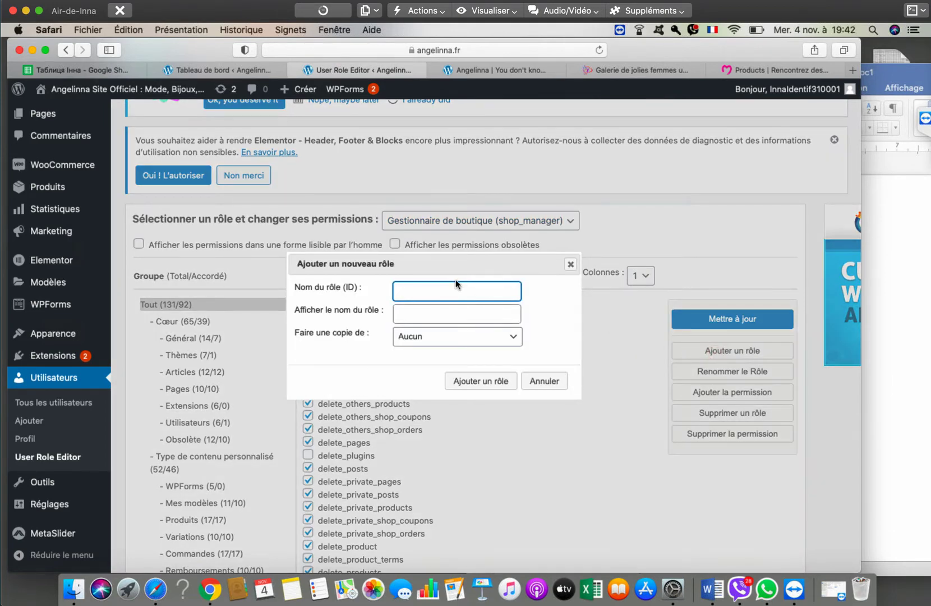
{"action": "type", "text": "Client anglais"}
{"action": "key", "text": "Tab"}
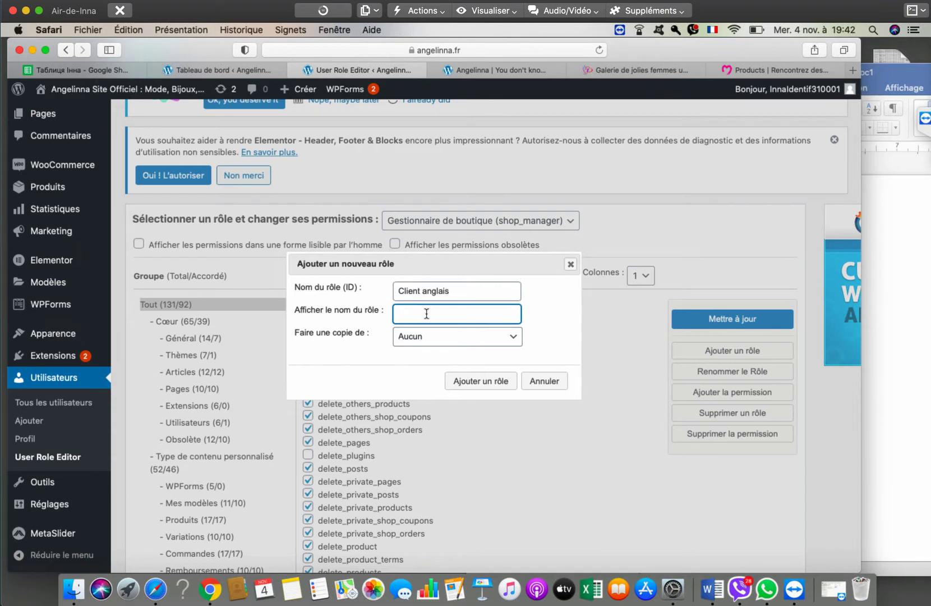
{"action": "triple_click", "coordinate": [425, 291]}
{"action": "key", "text": "super+c"}
{"action": "key", "text": "Tab"}
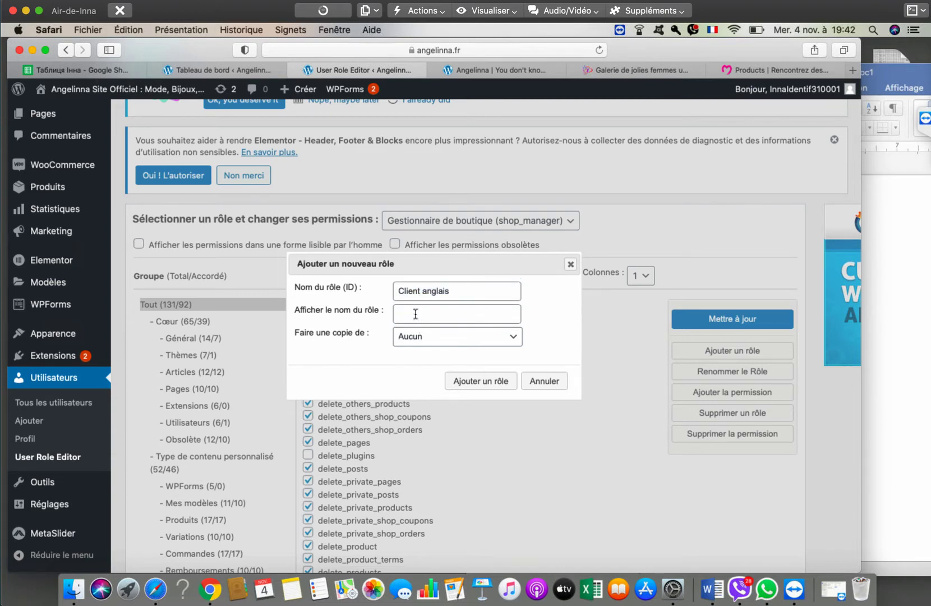
{"action": "key", "text": "super+v"}
{"action": "left_click", "coordinate": [499, 339]}
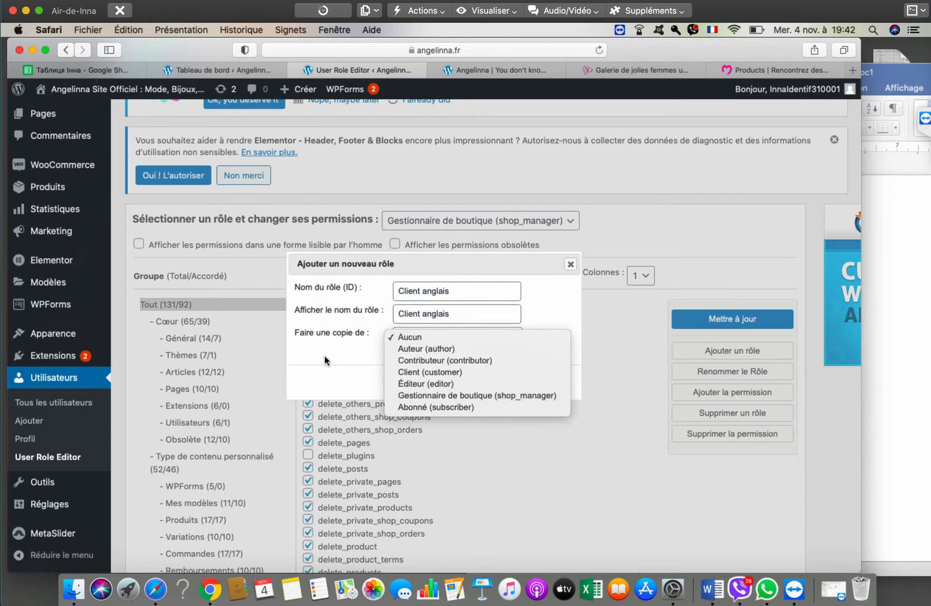
{"action": "left_click", "coordinate": [324, 355]}
{"action": "left_click", "coordinate": [493, 381]}
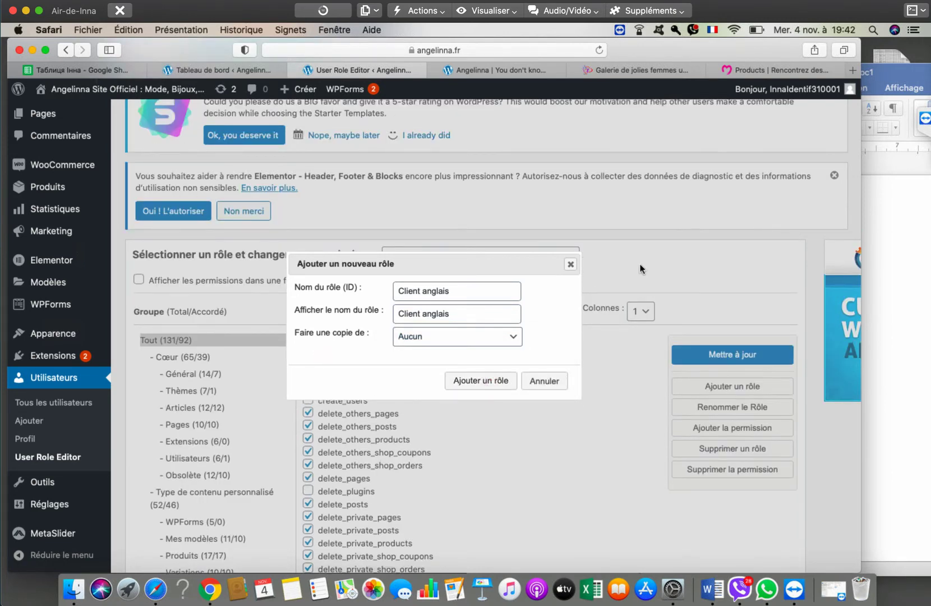
{"action": "left_click", "coordinate": [571, 265]}
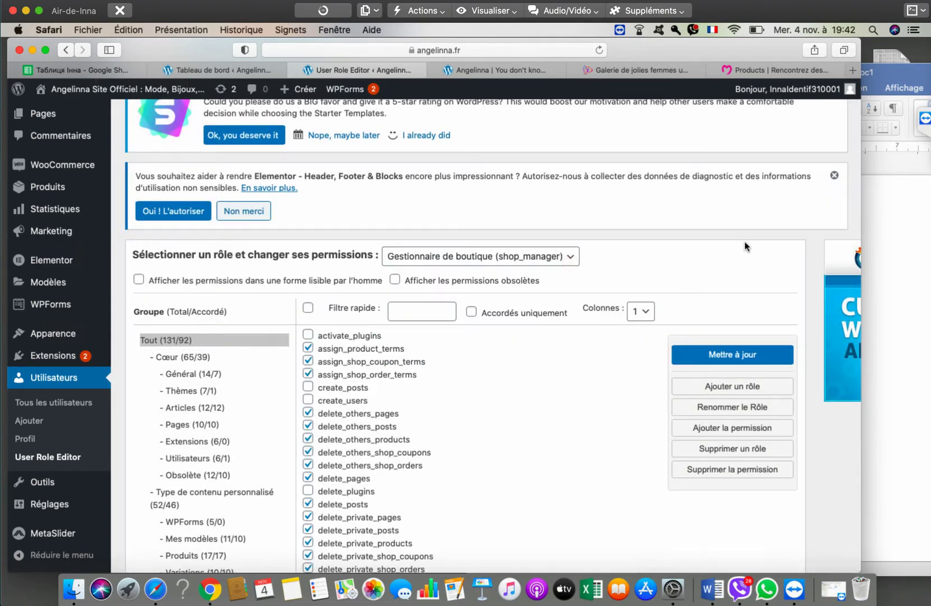
- Check the role dropdown, keeping Gestionnaire de boutique (shop_manager) loaded in the editor
{"action": "scroll", "coordinate": [745, 246], "scroll_direction": "down", "scroll_amount": 5}
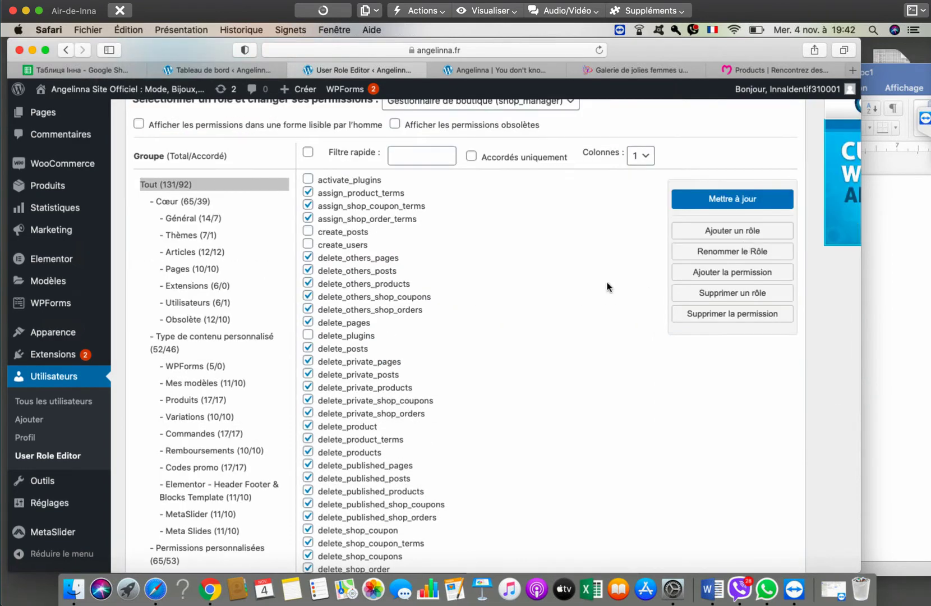
{"action": "scroll", "coordinate": [606, 287], "scroll_direction": "down", "scroll_amount": 6}
{"action": "scroll", "coordinate": [606, 287], "scroll_direction": "down", "scroll_amount": 1}
{"action": "scroll", "coordinate": [607, 289], "scroll_direction": "up", "scroll_amount": 6}
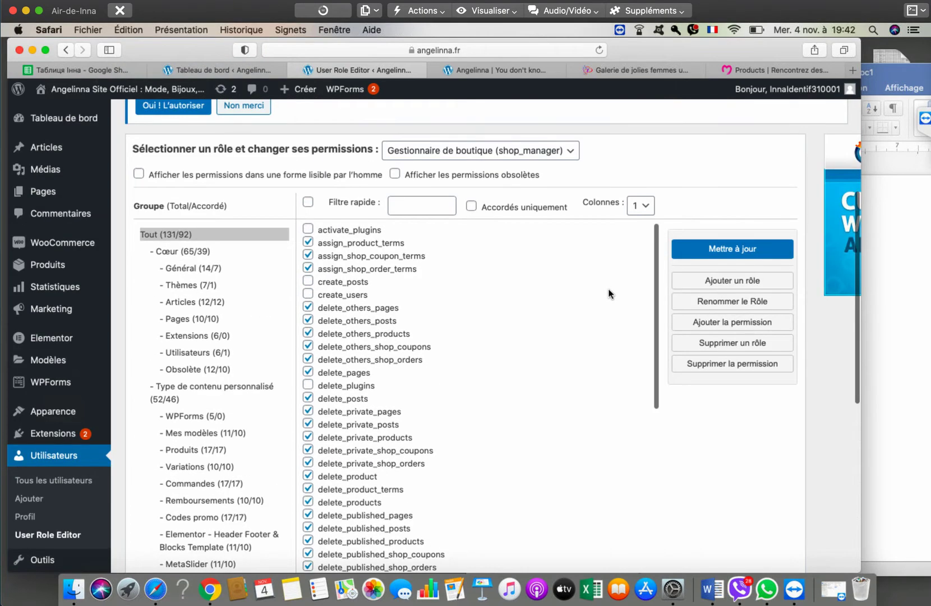
{"action": "scroll", "coordinate": [610, 293], "scroll_direction": "up", "scroll_amount": 5}
{"action": "left_click", "coordinate": [504, 327]}
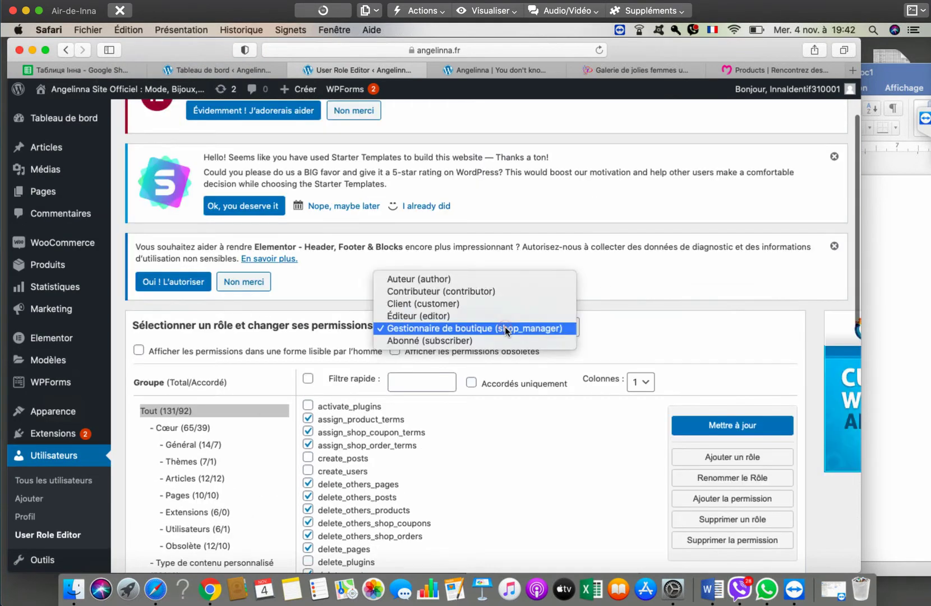
{"action": "left_click", "coordinate": [710, 320]}
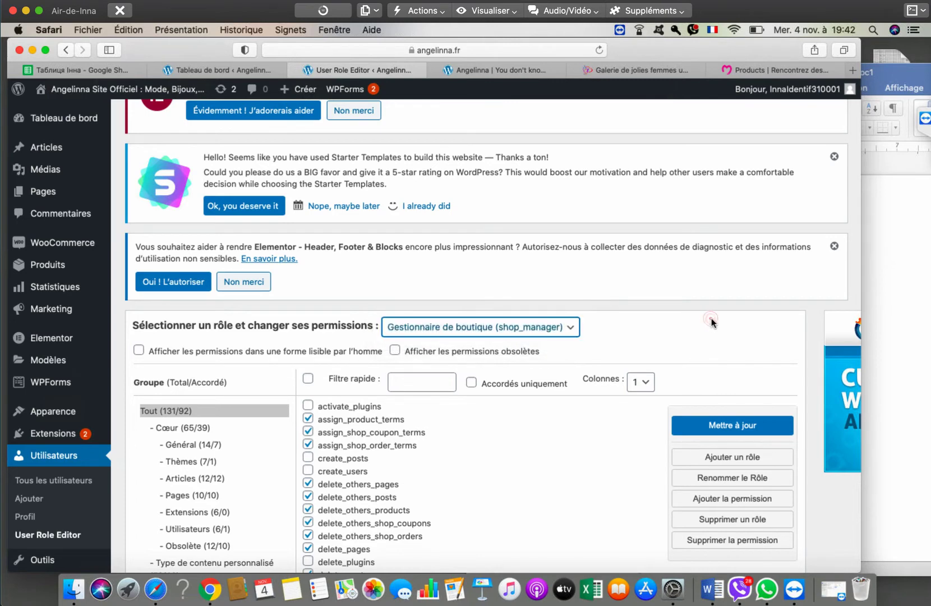
{"action": "scroll", "coordinate": [711, 322], "scroll_direction": "down", "scroll_amount": 3}
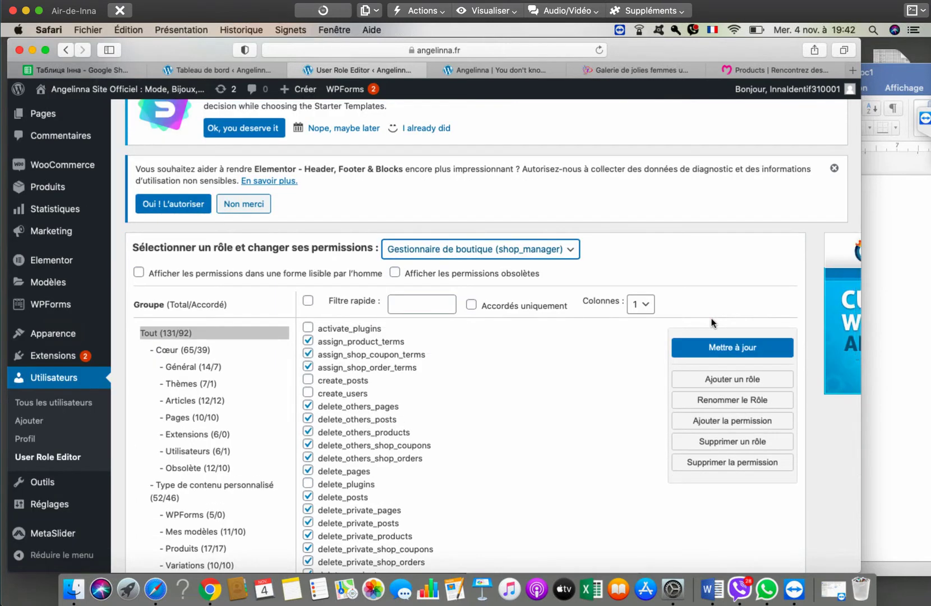
- Try Mettre à jour on shop_manager but answer Non, then go to Tous les utilisateurs
{"action": "scroll", "coordinate": [711, 322], "scroll_direction": "down", "scroll_amount": 6}
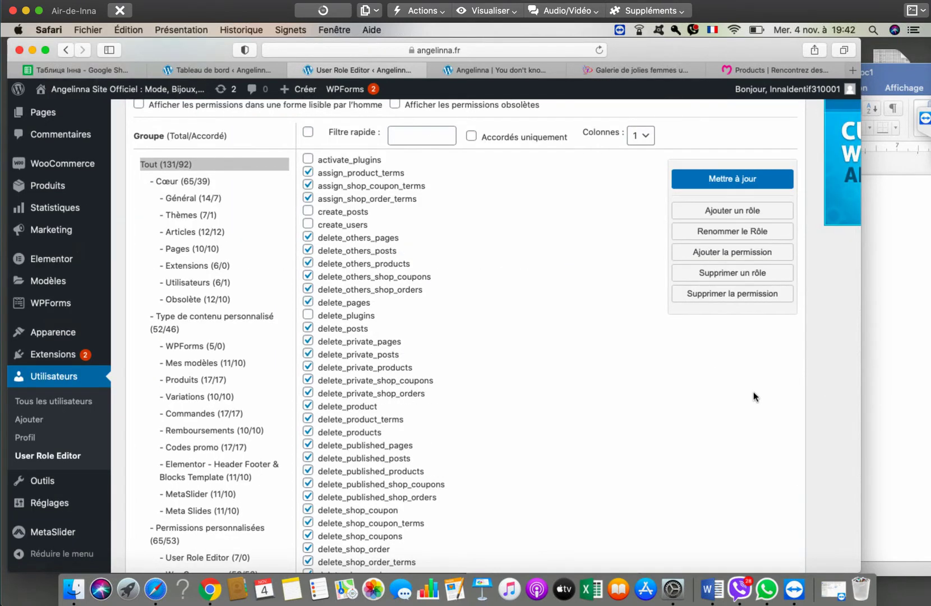
{"action": "scroll", "coordinate": [752, 392], "scroll_direction": "up", "scroll_amount": 6}
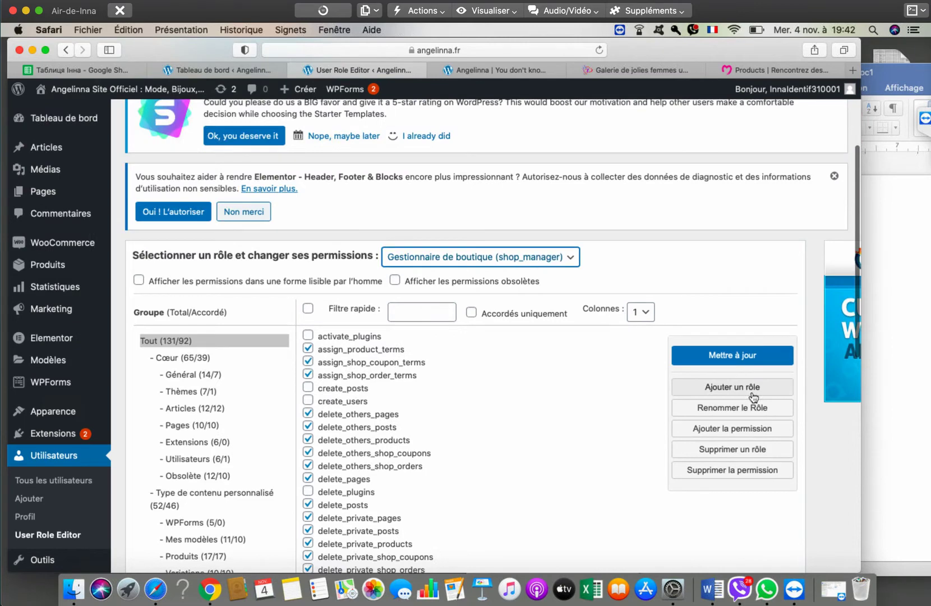
{"action": "left_click", "coordinate": [723, 358]}
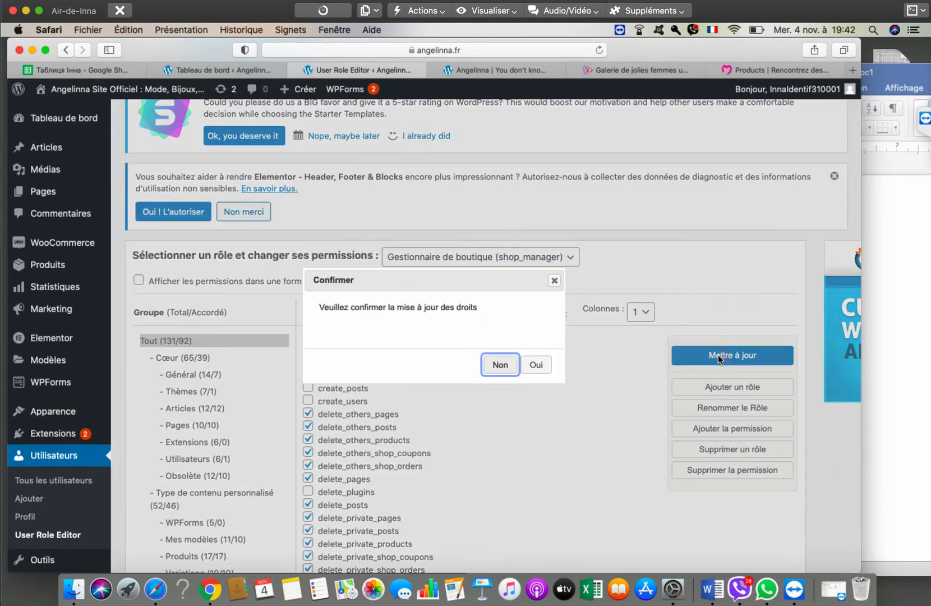
{"action": "left_click", "coordinate": [501, 366]}
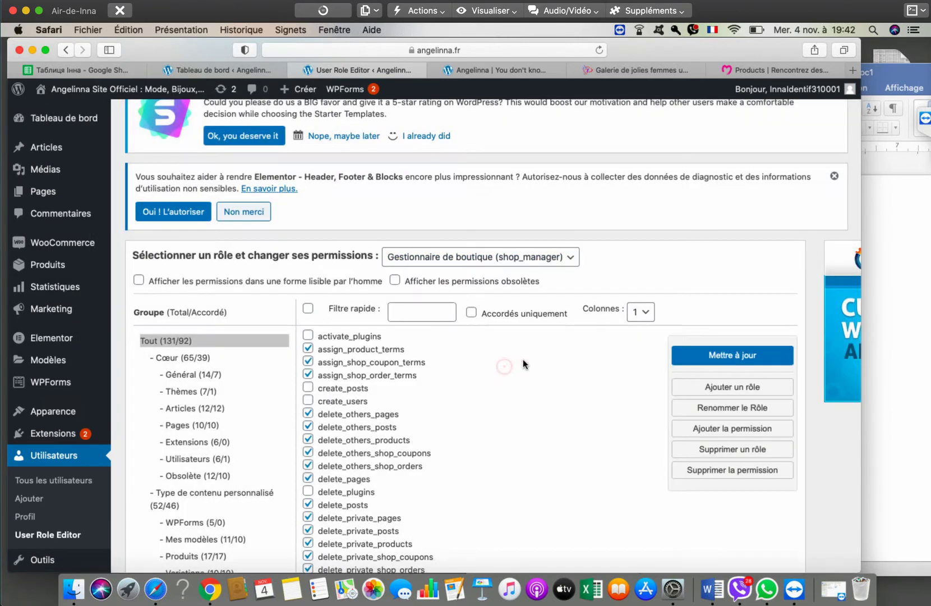
{"action": "left_click", "coordinate": [59, 481]}
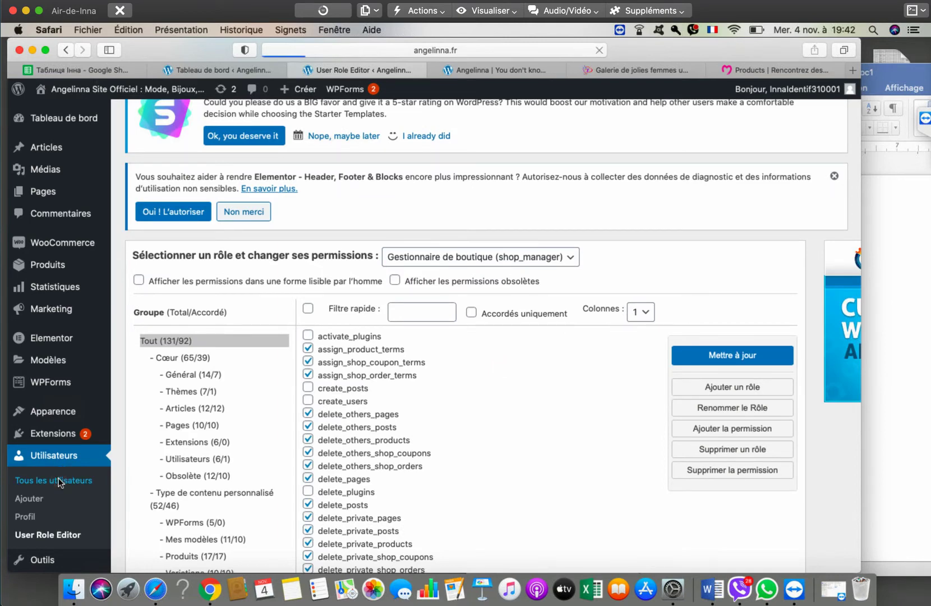
- Review the new-user form's Rôle (default Abonné) and Autres rôles lists, then reopen User Role Editor
{"action": "scroll", "coordinate": [130, 375], "scroll_direction": "down", "scroll_amount": 3}
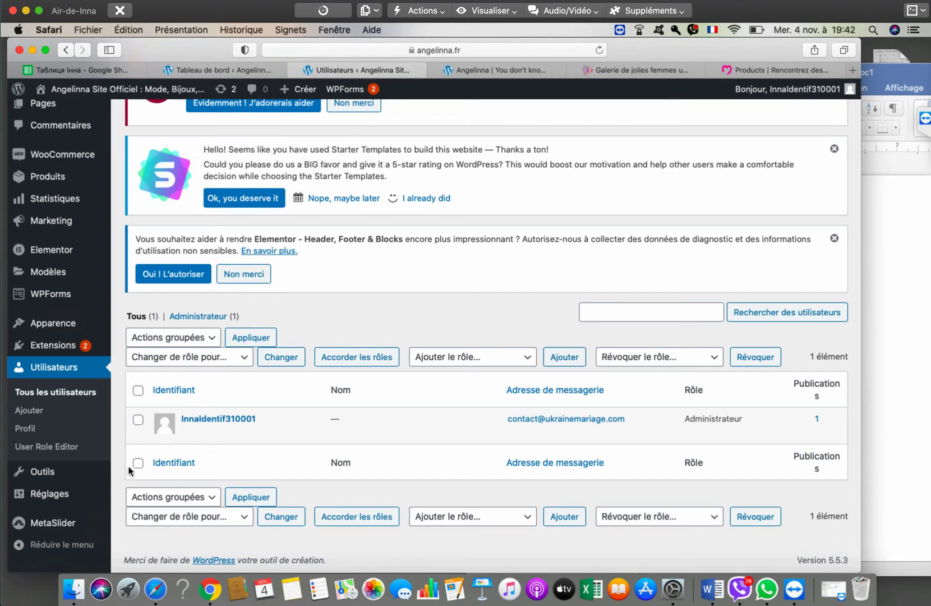
{"action": "scroll", "coordinate": [129, 470], "scroll_direction": "up", "scroll_amount": 3}
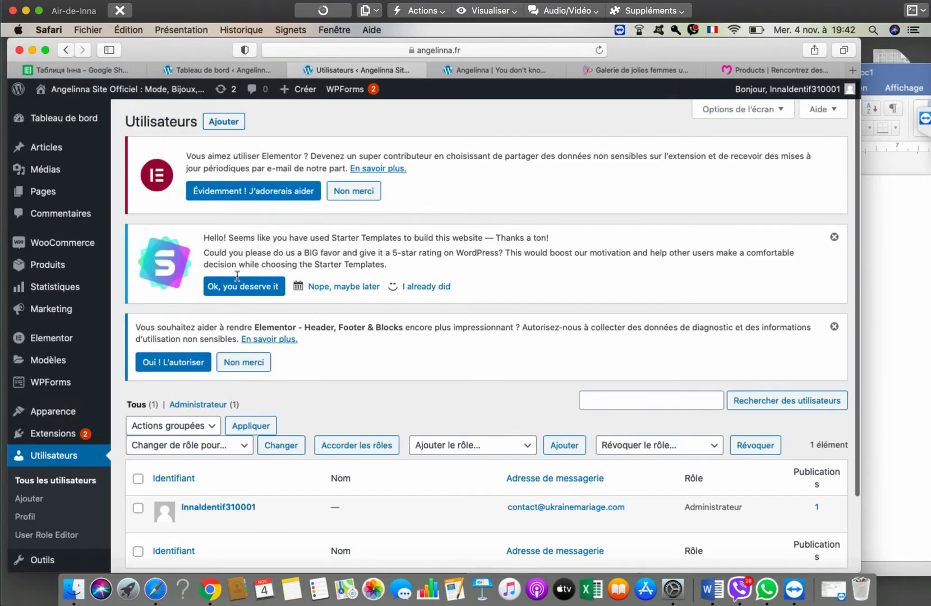
{"action": "left_click", "coordinate": [229, 120]}
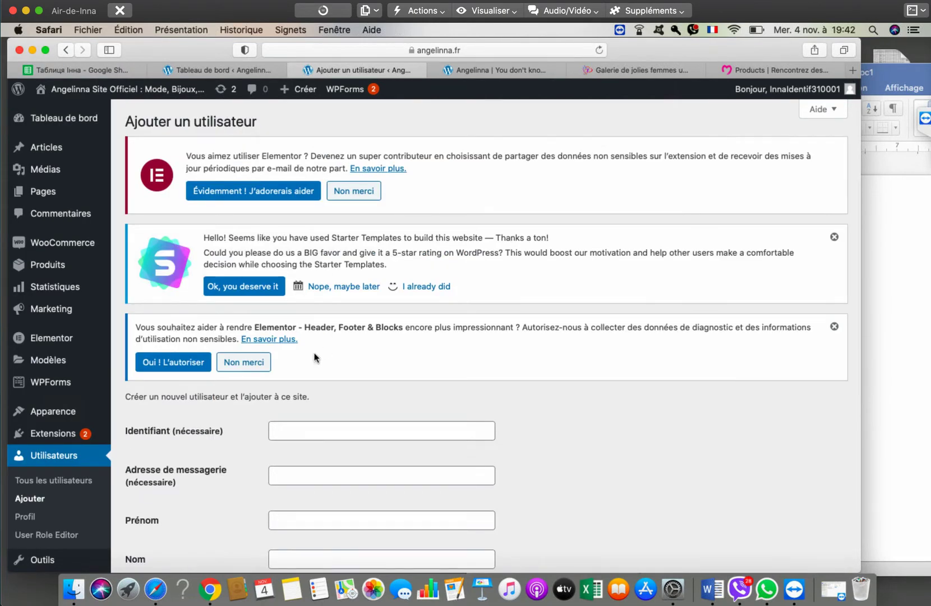
{"action": "scroll", "coordinate": [309, 302], "scroll_direction": "down", "scroll_amount": 5}
{"action": "left_click", "coordinate": [304, 464]}
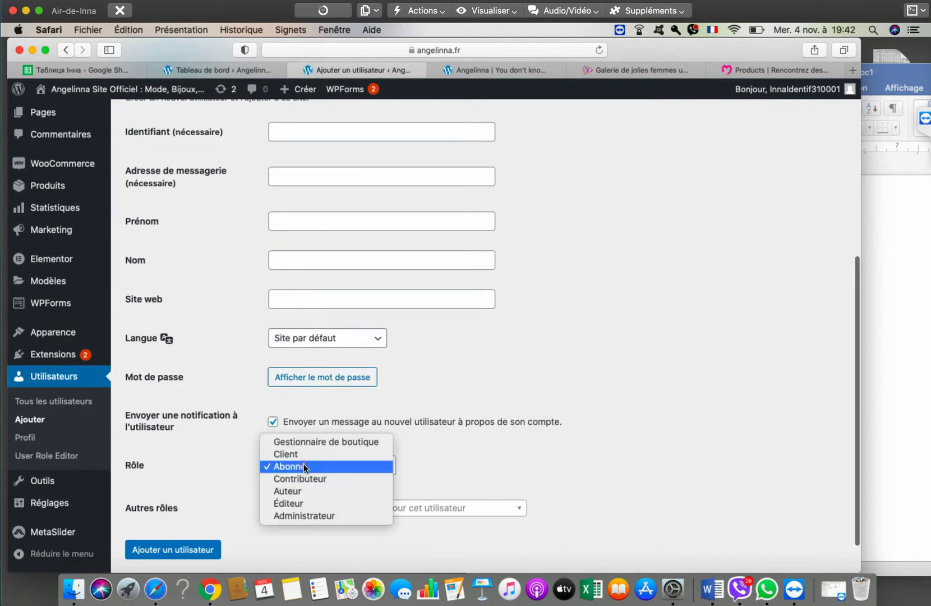
{"action": "left_click", "coordinate": [562, 404]}
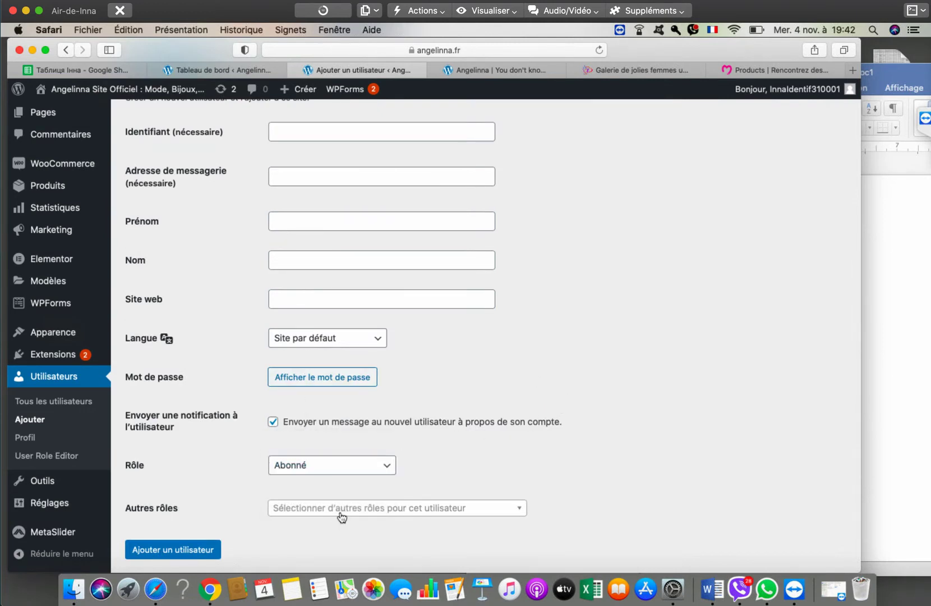
{"action": "left_click", "coordinate": [341, 511]}
{"action": "scroll", "coordinate": [565, 449], "scroll_direction": "down", "scroll_amount": 2}
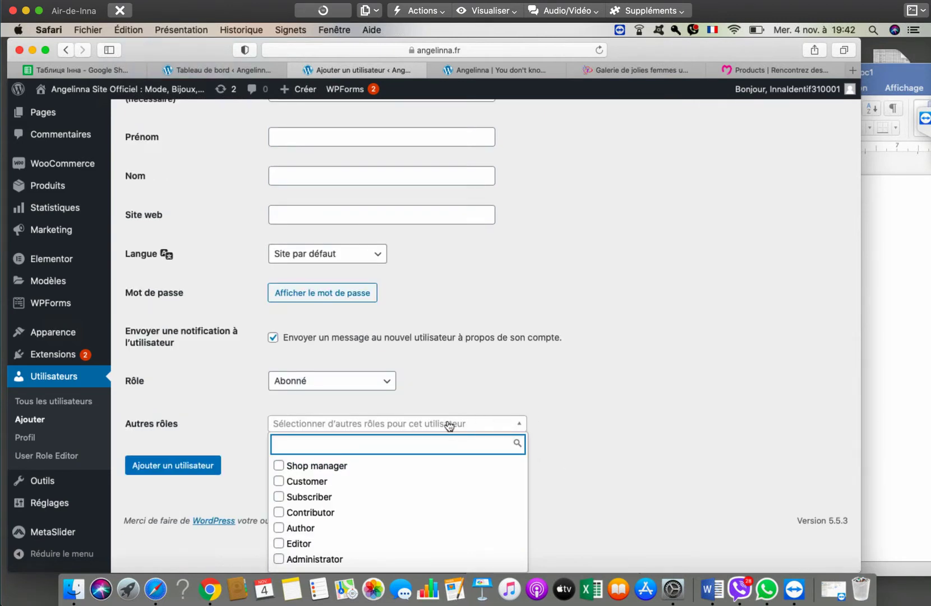
{"action": "left_click", "coordinate": [635, 402]}
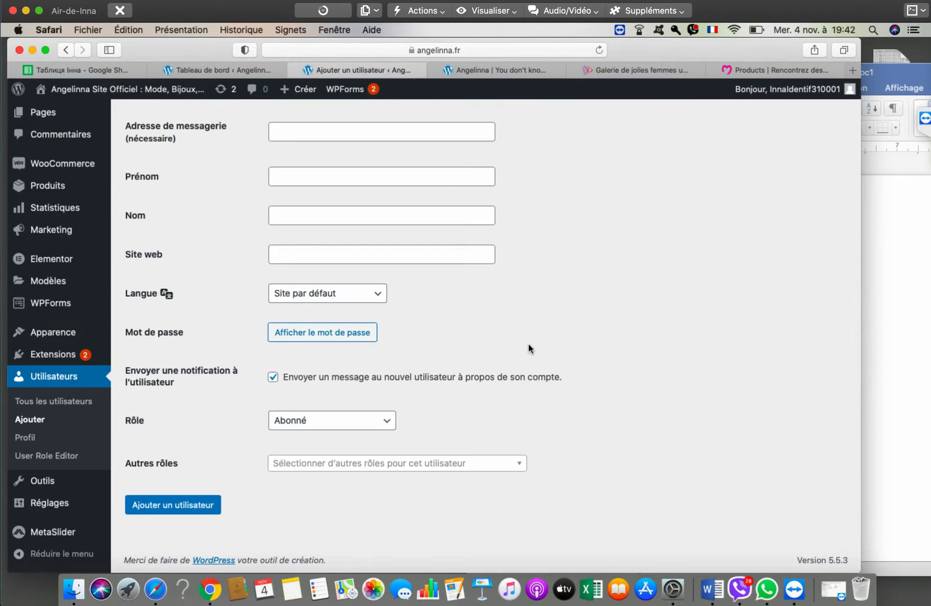
{"action": "left_click", "coordinate": [56, 458]}
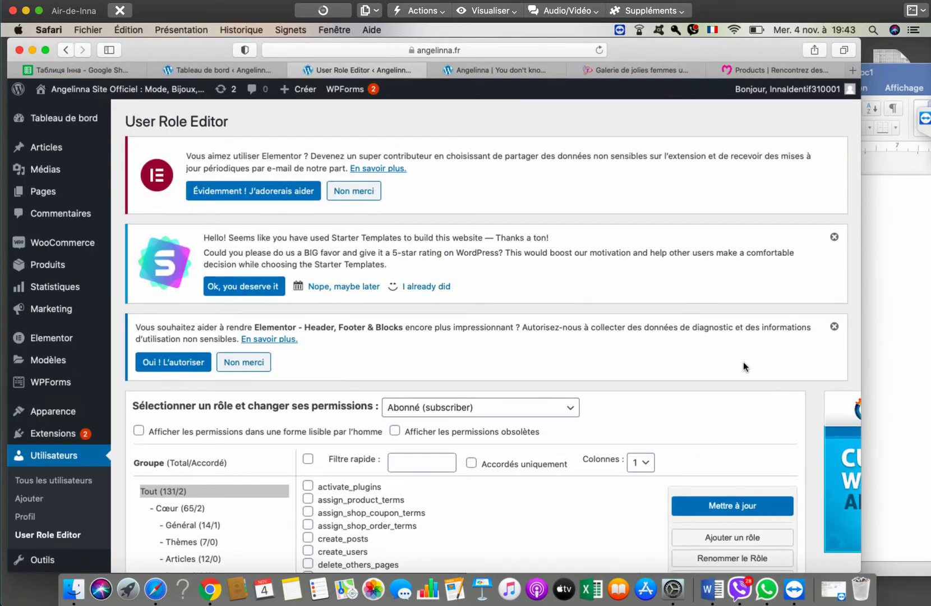
- Keep Abonné (subscriber) selected and scroll through its permissions, only 2 of 131 granted
{"action": "scroll", "coordinate": [744, 365], "scroll_direction": "down", "scroll_amount": 3}
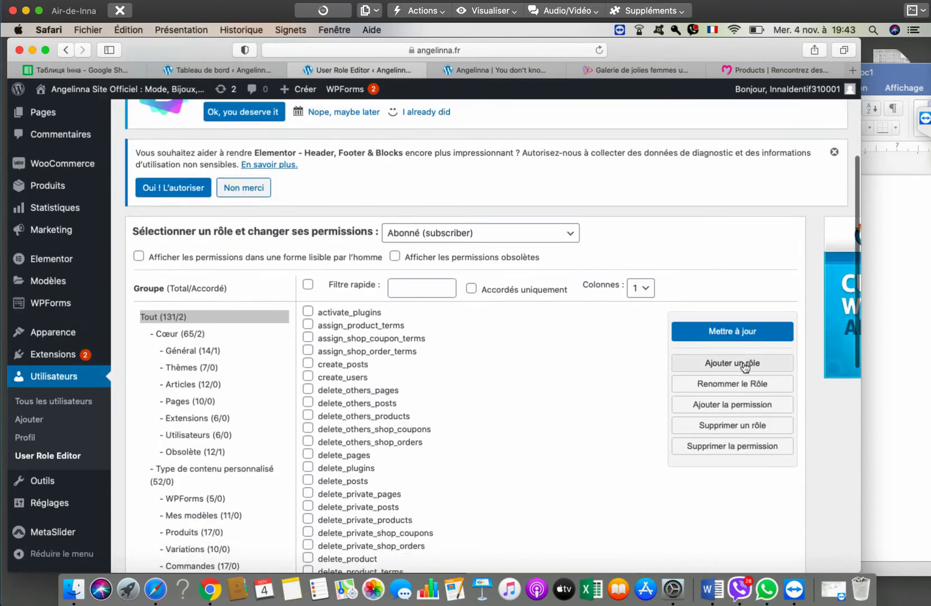
{"action": "left_click", "coordinate": [476, 232]}
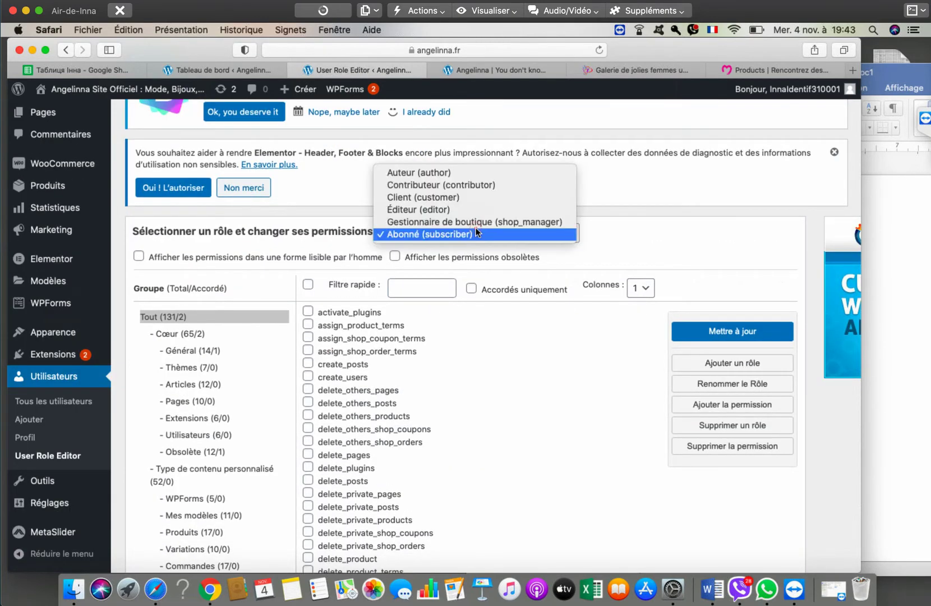
{"action": "left_click", "coordinate": [727, 236]}
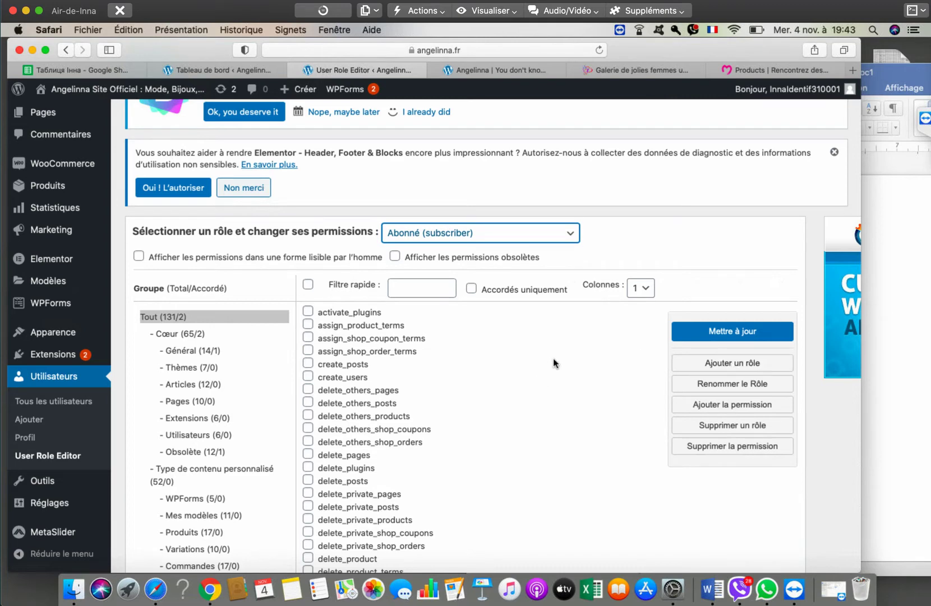
{"action": "scroll", "coordinate": [553, 358], "scroll_direction": "down", "scroll_amount": 3}
{"action": "scroll", "coordinate": [855, 461], "scroll_direction": "down", "scroll_amount": 3}
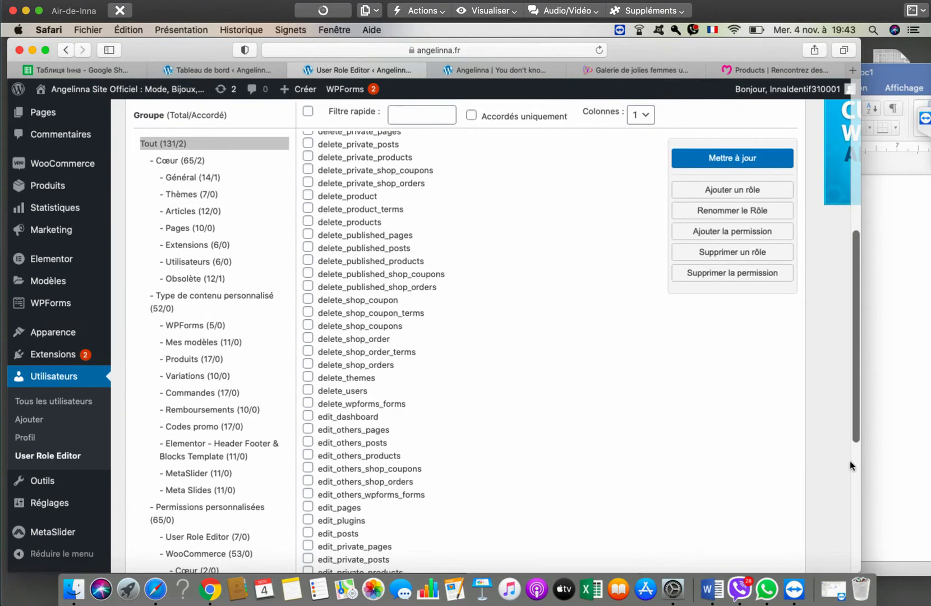
{"action": "scroll", "coordinate": [828, 451], "scroll_direction": "down", "scroll_amount": 5}
{"action": "scroll", "coordinate": [824, 447], "scroll_direction": "up", "scroll_amount": 7}
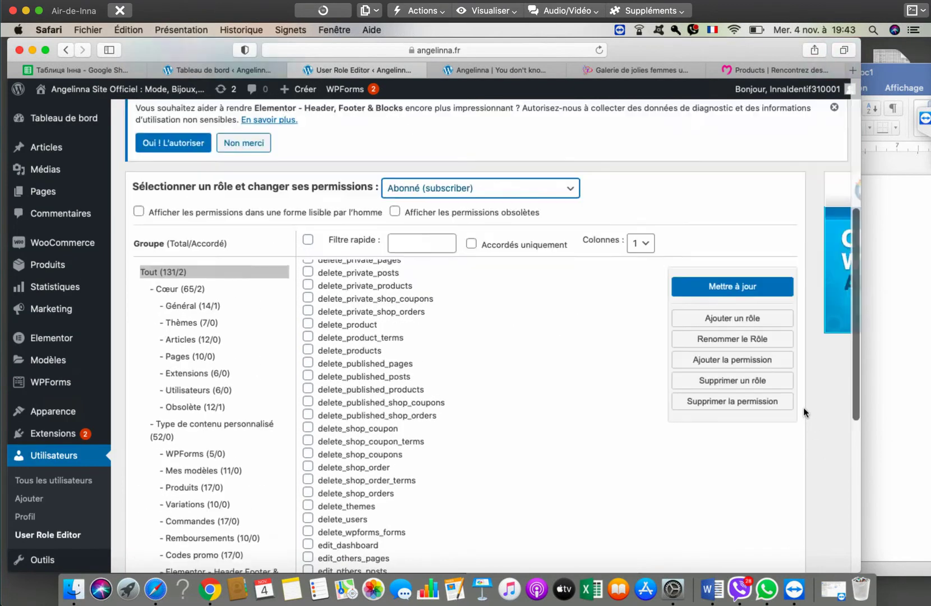
{"action": "scroll", "coordinate": [825, 423], "scroll_direction": "up", "scroll_amount": 1}
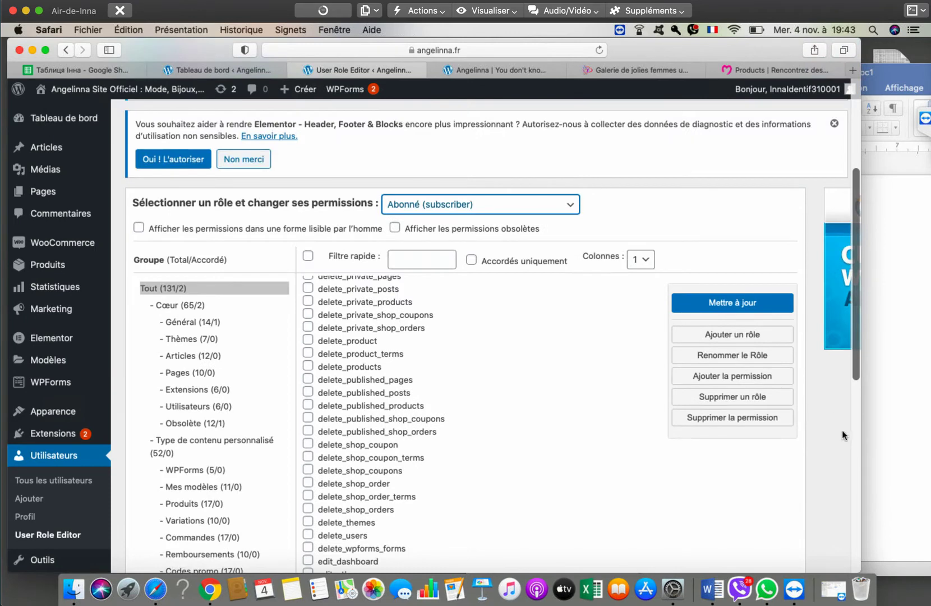
- Enter Client anglais as the new role's ID and display name, copying no role, and submit
{"action": "left_click", "coordinate": [741, 336]}
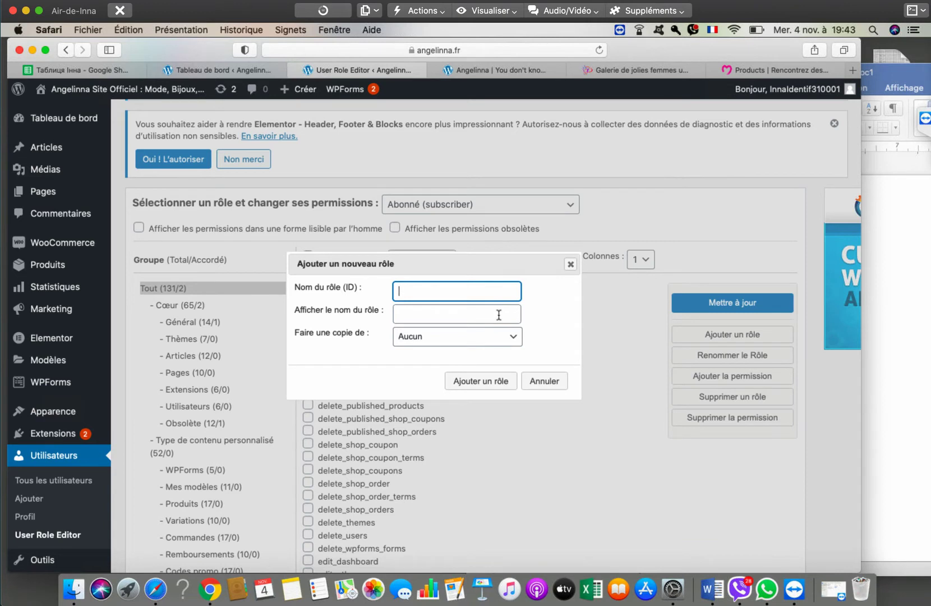
{"action": "left_click", "coordinate": [478, 337]}
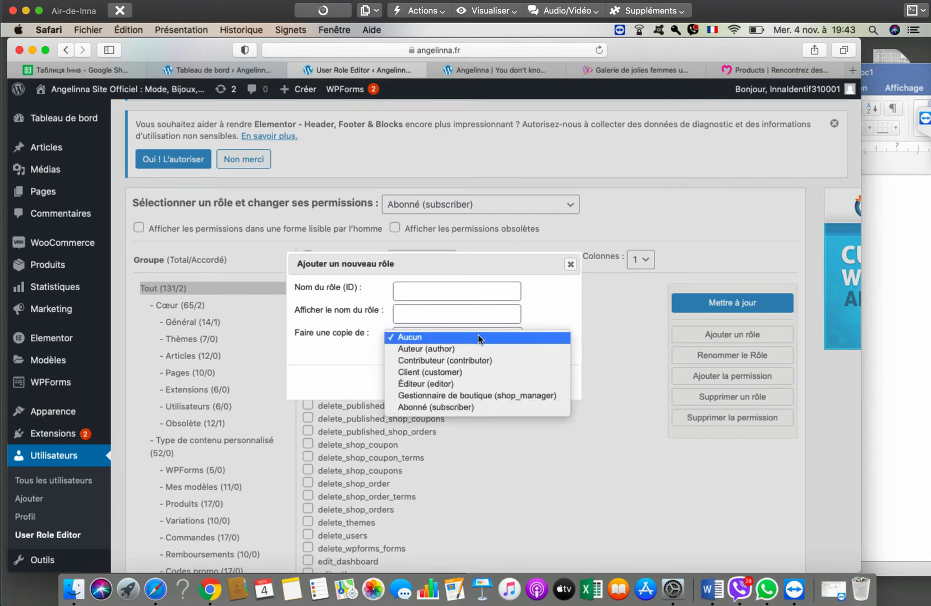
{"action": "left_click", "coordinate": [530, 293]}
{"action": "left_click", "coordinate": [446, 289]}
{"action": "type", "text": "Cl"}
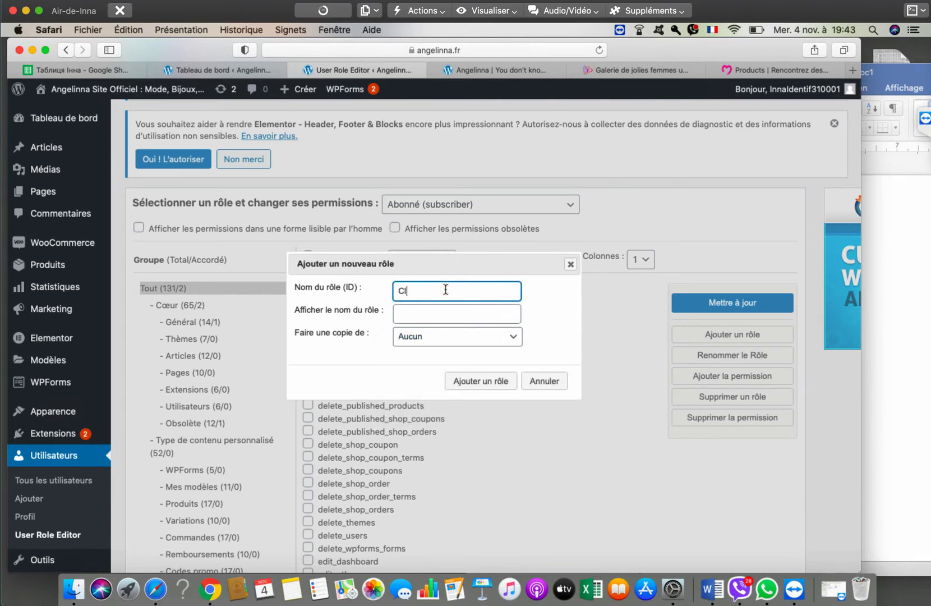
{"action": "type", "text": "ient anglais"}
{"action": "key", "text": "Tab"}
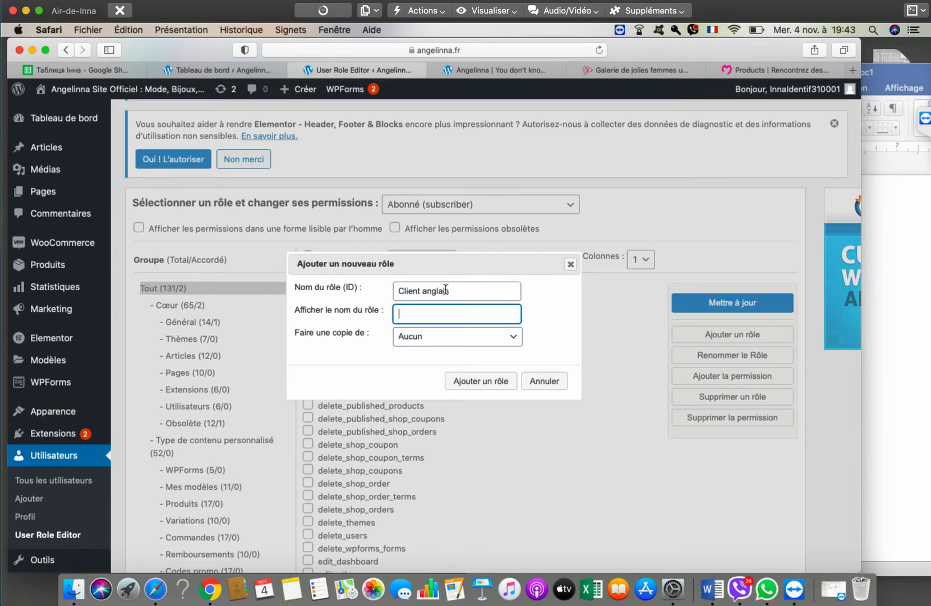
{"action": "type", "text": "Client anglais"}
{"action": "left_click", "coordinate": [493, 384]}
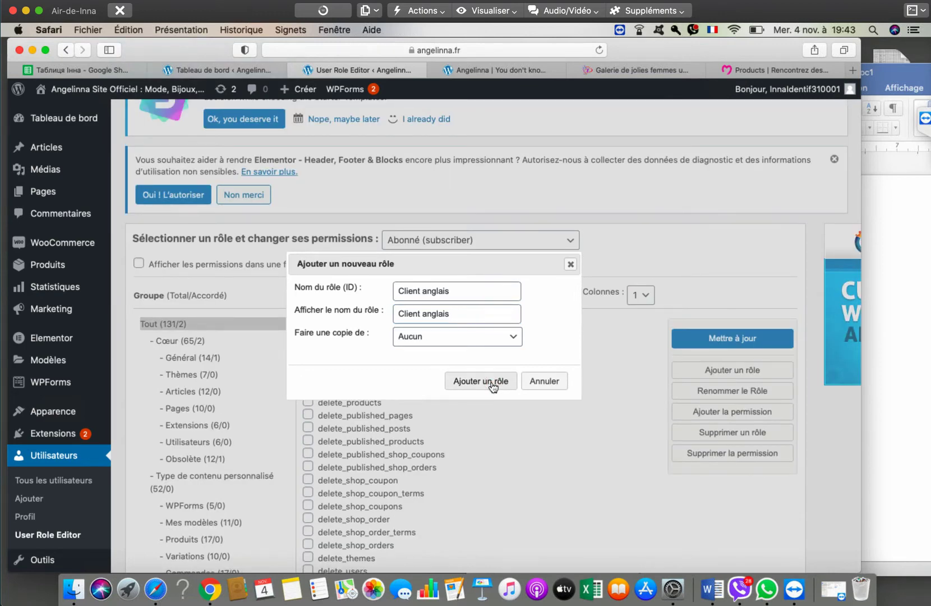
- Resubmit the Client anglais role with no copied permissions and close the dialog
{"action": "left_click", "coordinate": [445, 339]}
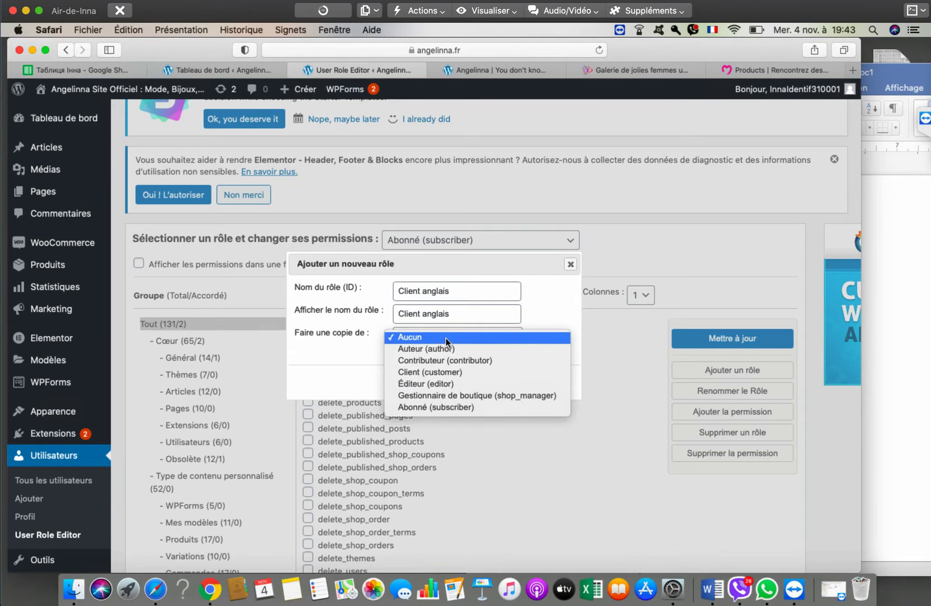
{"action": "left_click", "coordinate": [564, 304]}
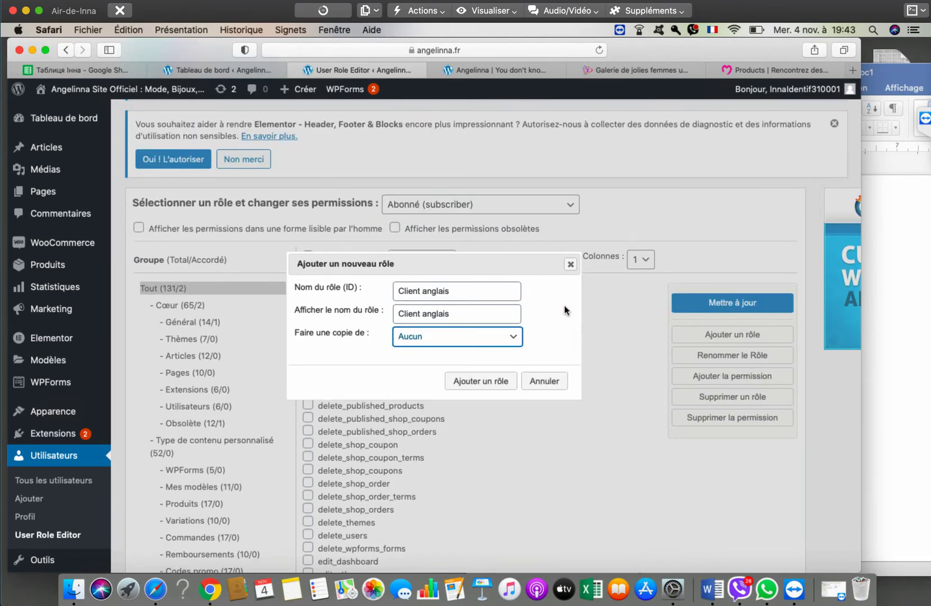
{"action": "left_click", "coordinate": [484, 383]}
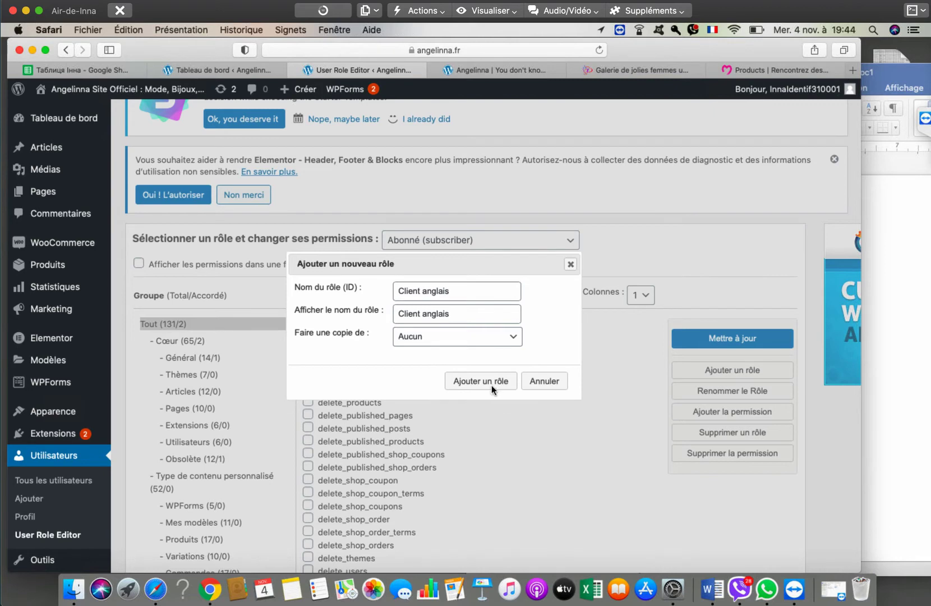
{"action": "left_click", "coordinate": [544, 383]}
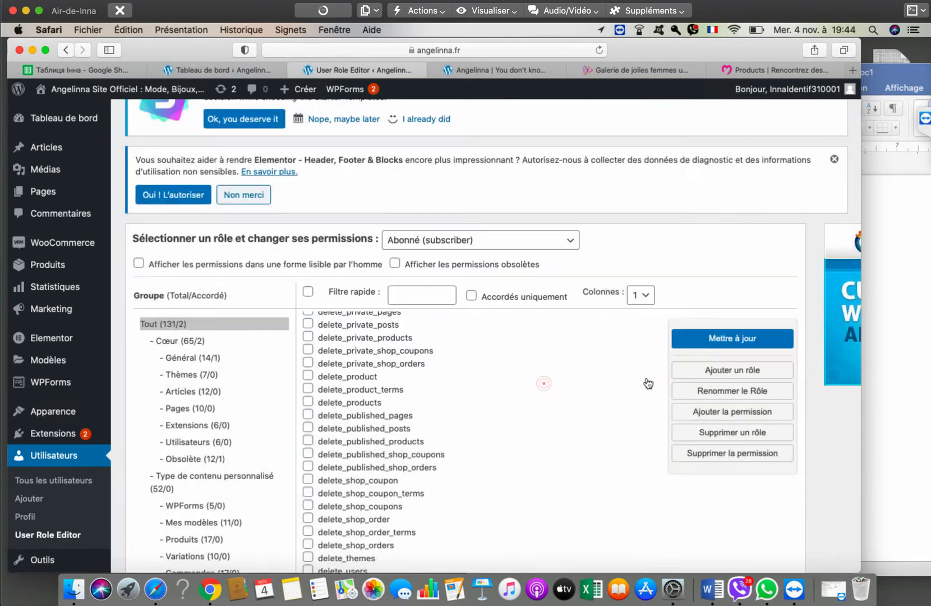
{"action": "scroll", "coordinate": [647, 378], "scroll_direction": "down", "scroll_amount": 5}
{"action": "scroll", "coordinate": [683, 380], "scroll_direction": "down", "scroll_amount": 5}
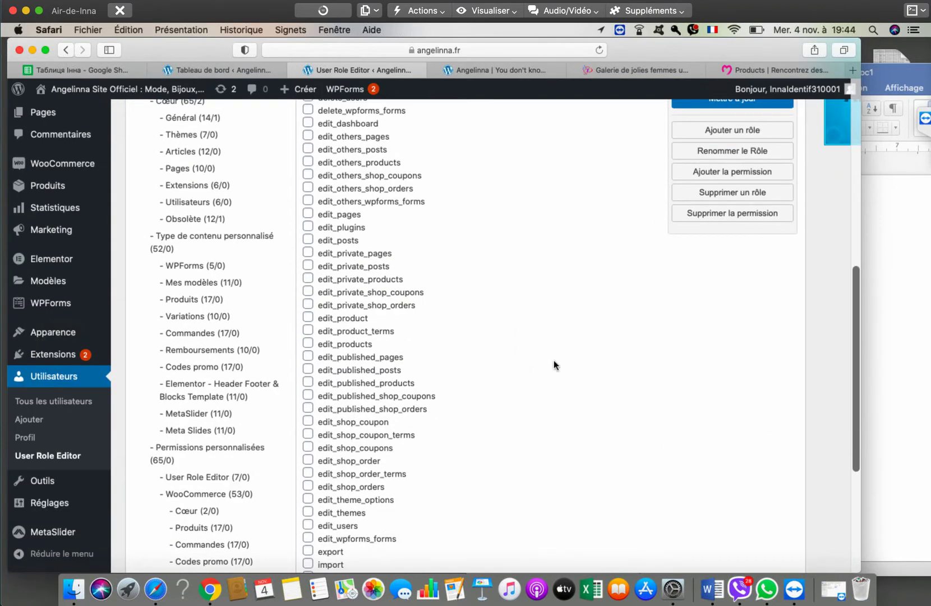
{"action": "scroll", "coordinate": [544, 357], "scroll_direction": "down", "scroll_amount": 5}
{"action": "scroll", "coordinate": [256, 309], "scroll_direction": "up", "scroll_amount": 5}
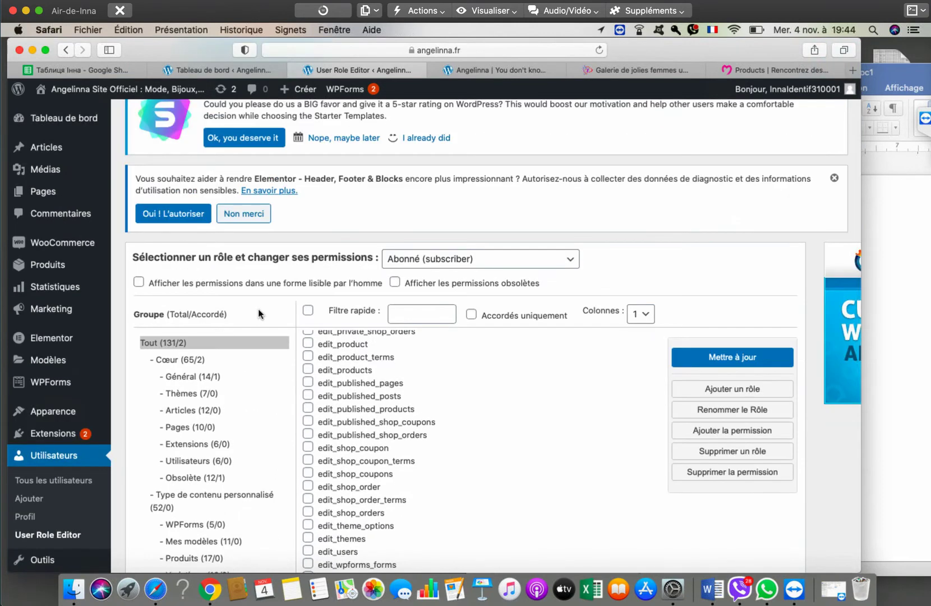
{"action": "scroll", "coordinate": [812, 439], "scroll_direction": "down", "scroll_amount": 10}
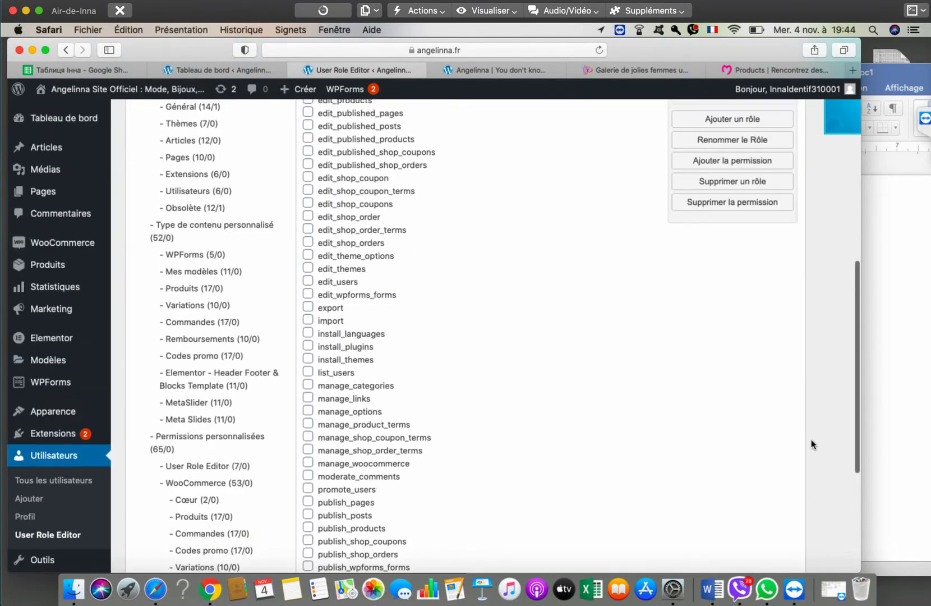
{"action": "scroll", "coordinate": [811, 439], "scroll_direction": "up", "scroll_amount": 10}
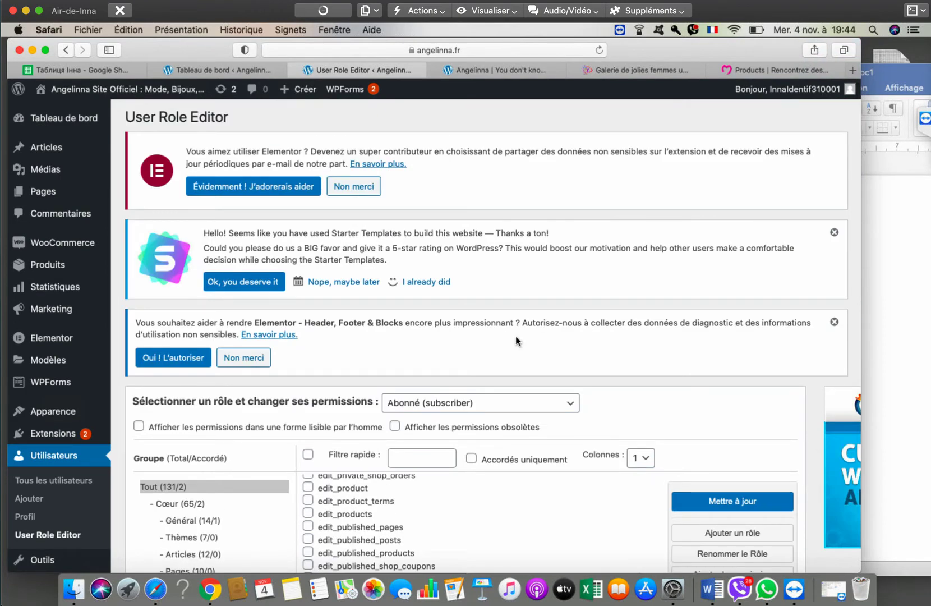
{"action": "left_click", "coordinate": [501, 404]}
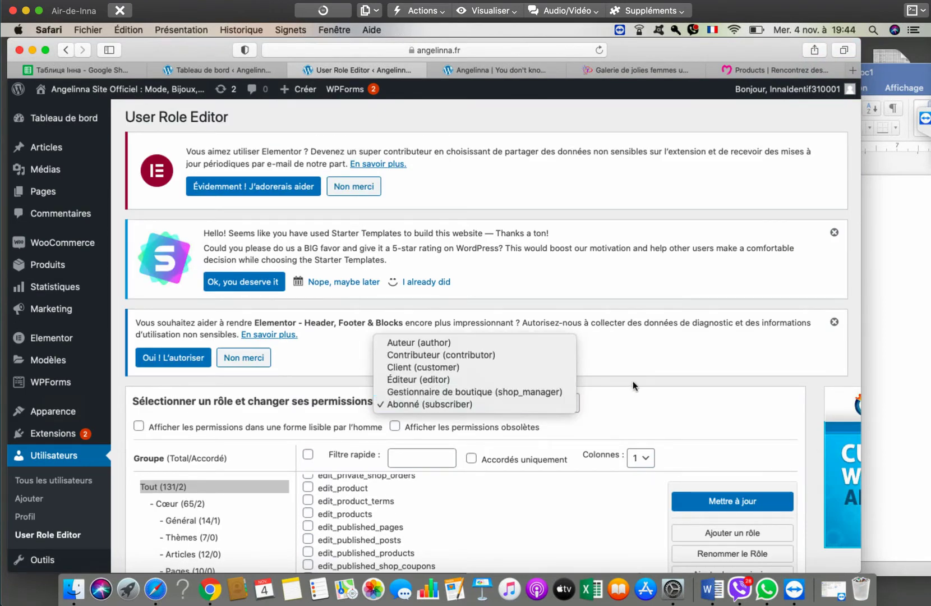
{"action": "left_click", "coordinate": [654, 386]}
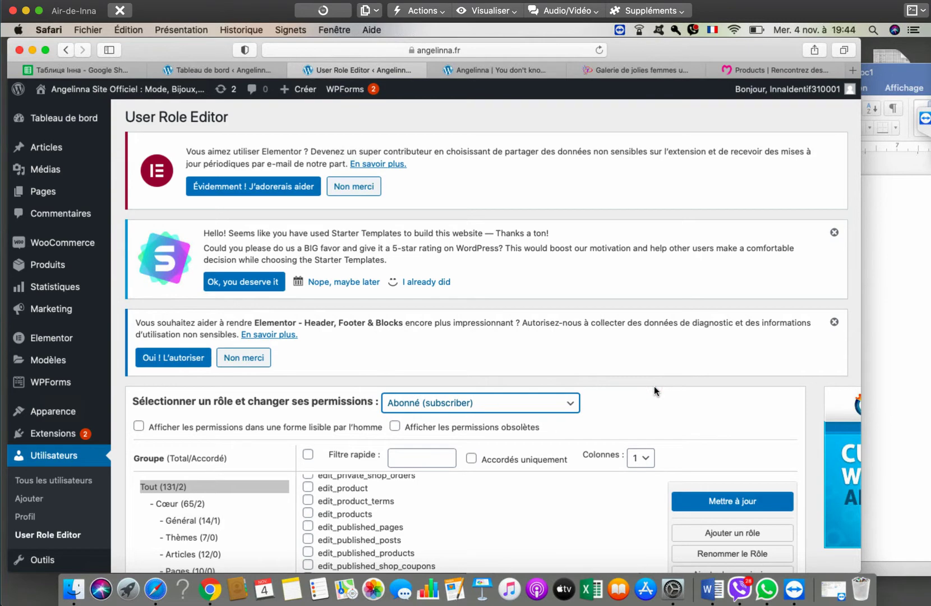
{"action": "scroll", "coordinate": [654, 387], "scroll_direction": "down", "scroll_amount": 5}
{"action": "scroll", "coordinate": [834, 418], "scroll_direction": "down", "scroll_amount": 10}
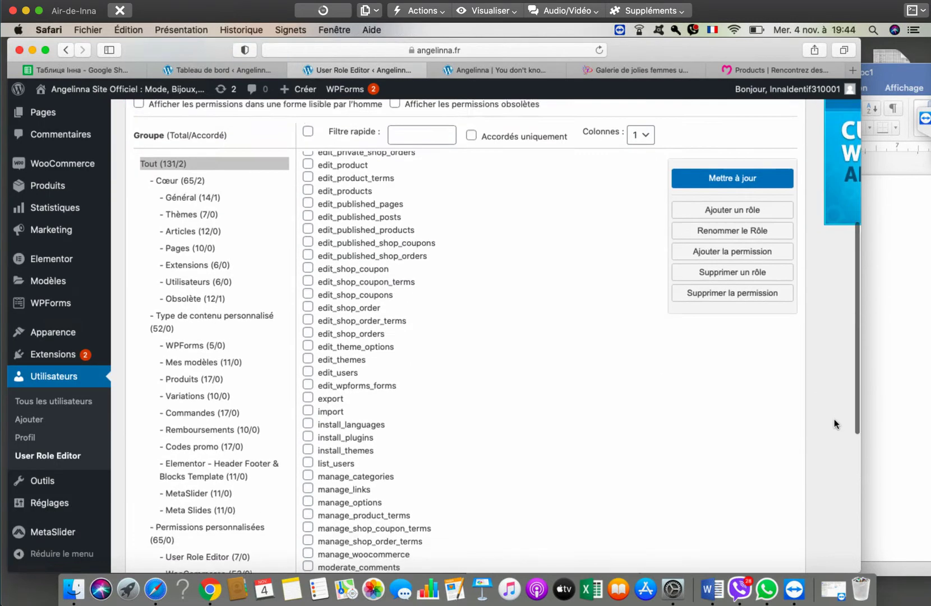
{"action": "scroll", "coordinate": [832, 418], "scroll_direction": "down", "scroll_amount": 3}
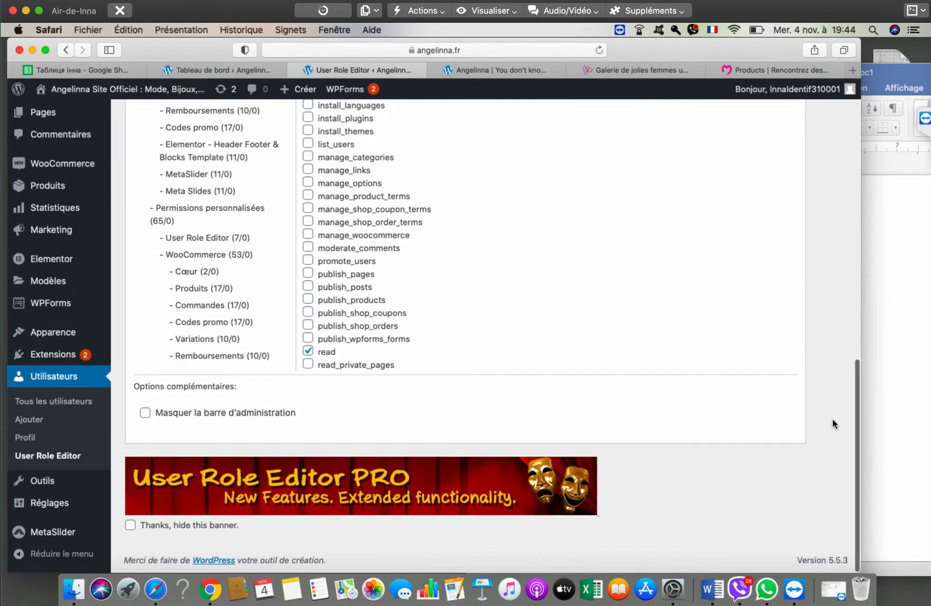
{"action": "scroll", "coordinate": [785, 368], "scroll_direction": "up", "scroll_amount": 6}
{"action": "scroll", "coordinate": [795, 373], "scroll_direction": "up", "scroll_amount": 6}
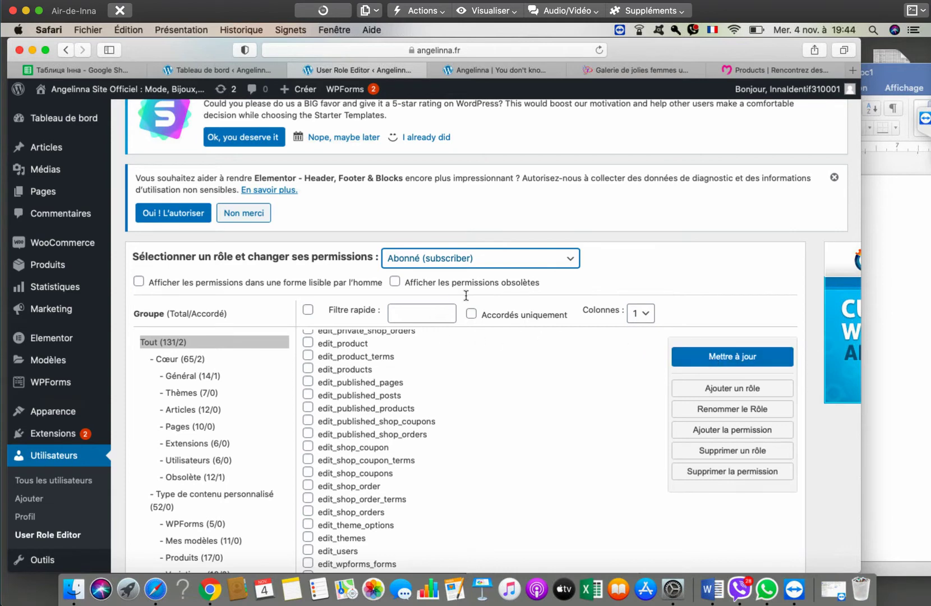
{"action": "scroll", "coordinate": [651, 321], "scroll_direction": "down", "scroll_amount": 5}
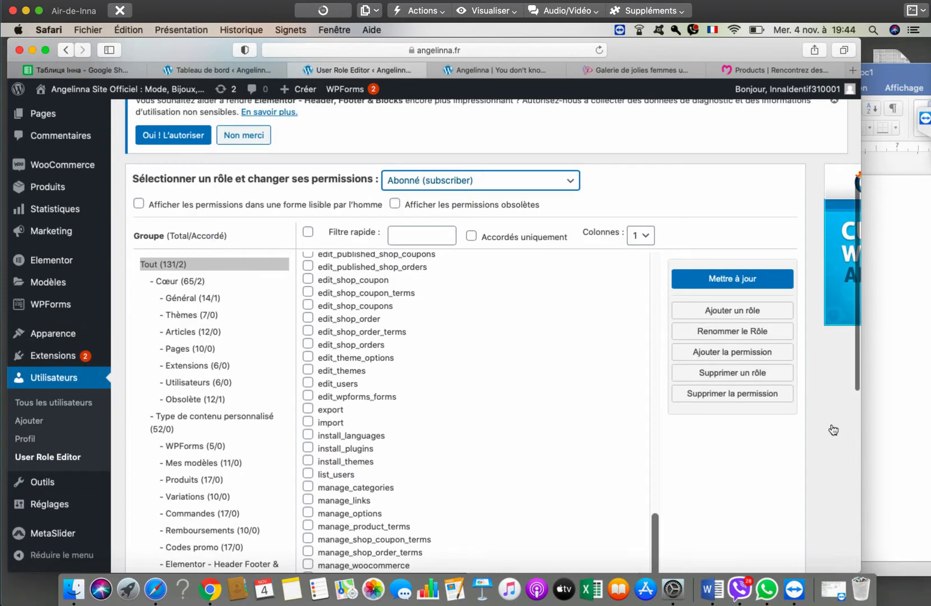
{"action": "scroll", "coordinate": [832, 429], "scroll_direction": "down", "scroll_amount": 10}
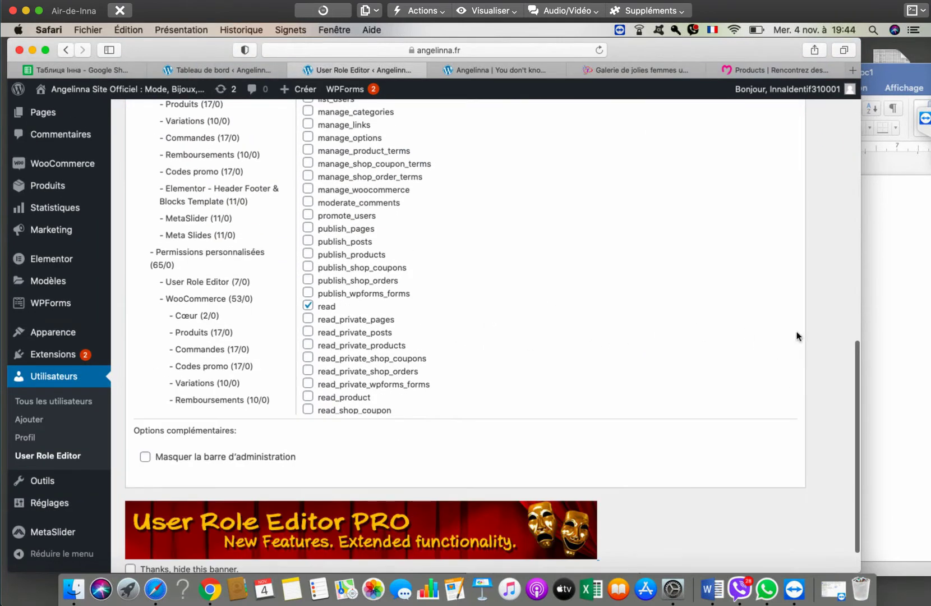
{"action": "scroll", "coordinate": [819, 317], "scroll_direction": "up", "scroll_amount": 15}
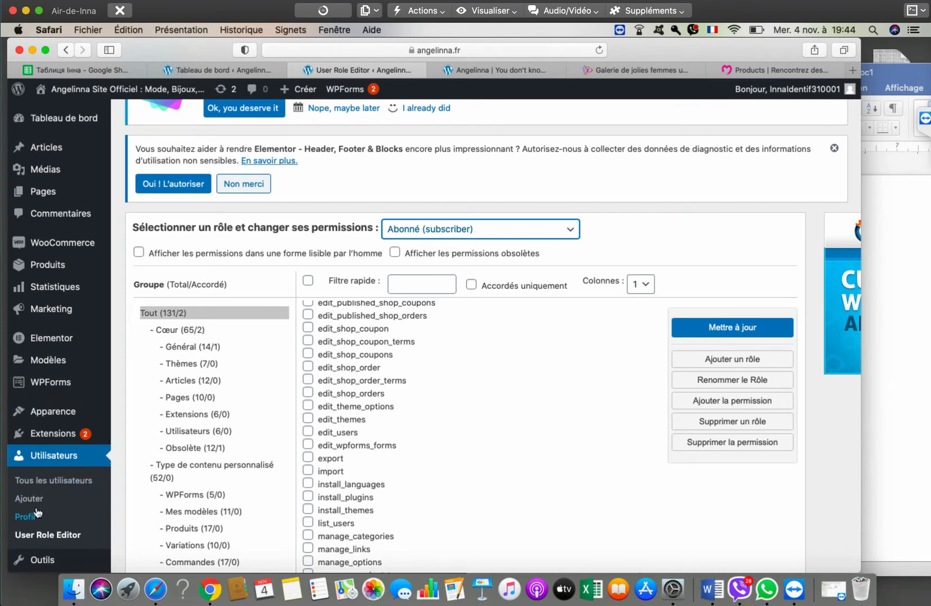
{"action": "left_click", "coordinate": [28, 516]}
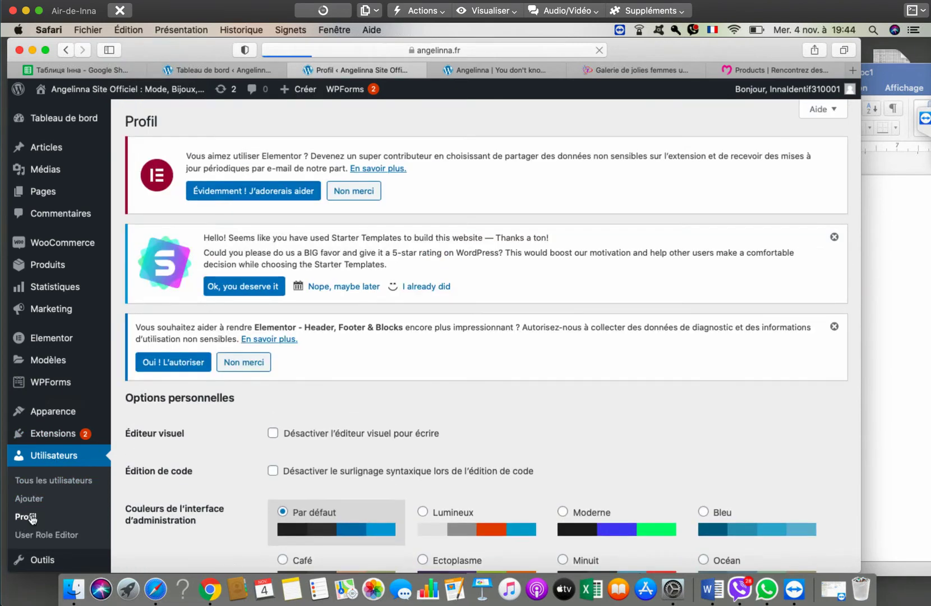
- Scroll the Profil page down to the shipping address fields and back up to review them
{"action": "scroll", "coordinate": [552, 399], "scroll_direction": "down", "scroll_amount": 5}
{"action": "scroll", "coordinate": [552, 398], "scroll_direction": "down", "scroll_amount": 7}
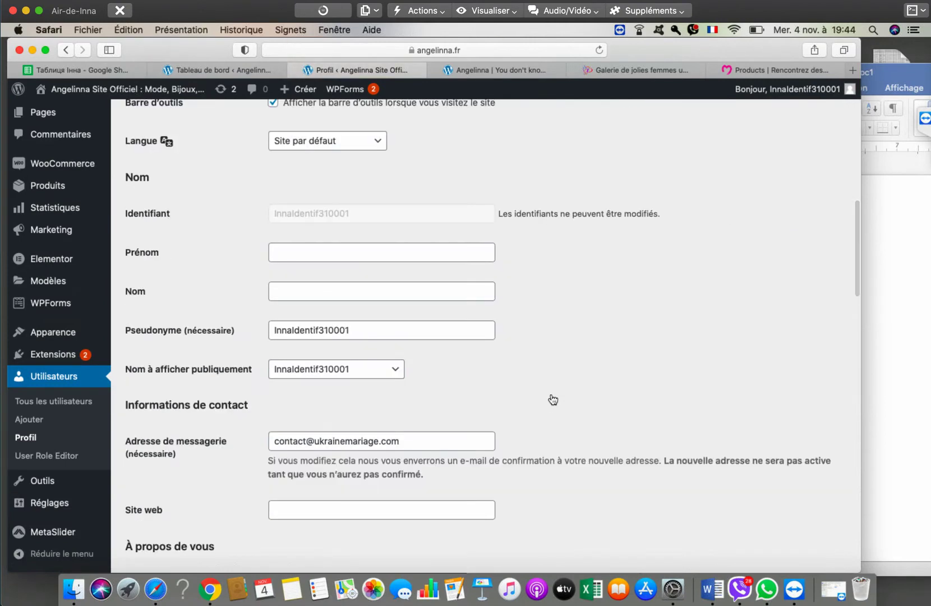
{"action": "scroll", "coordinate": [552, 399], "scroll_direction": "down", "scroll_amount": 5}
{"action": "scroll", "coordinate": [552, 399], "scroll_direction": "down", "scroll_amount": 5}
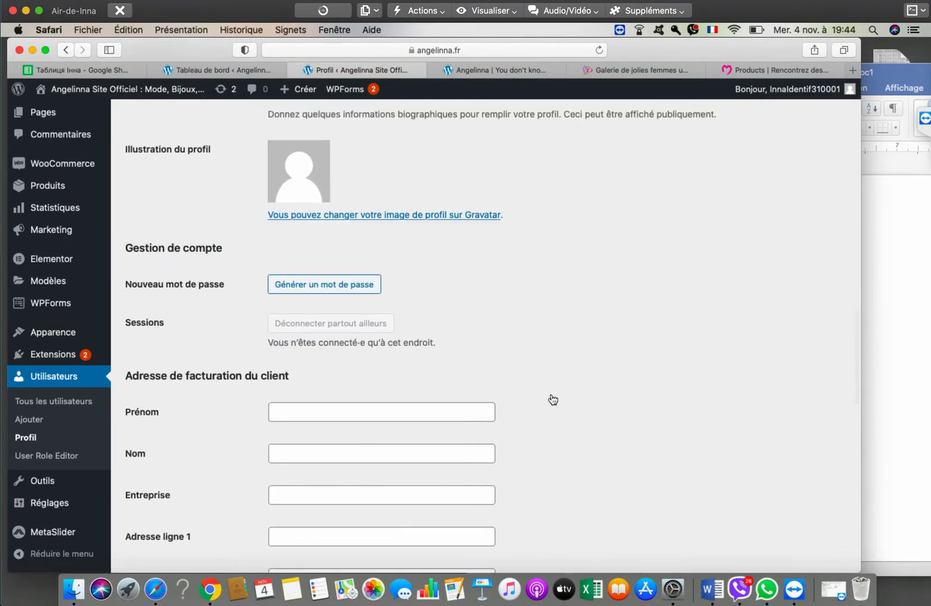
{"action": "scroll", "coordinate": [552, 399], "scroll_direction": "down", "scroll_amount": 5}
{"action": "scroll", "coordinate": [553, 399], "scroll_direction": "down", "scroll_amount": 10}
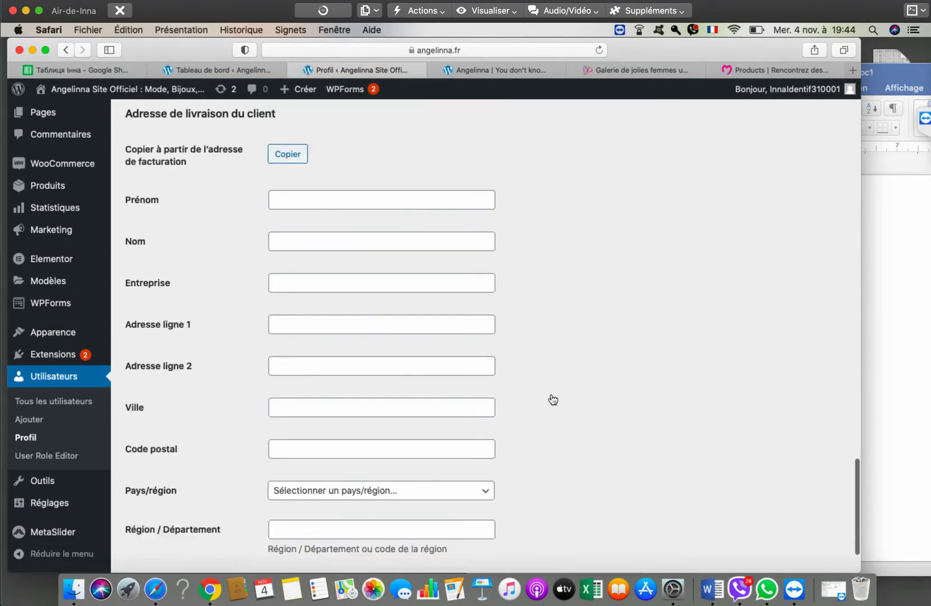
{"action": "scroll", "coordinate": [552, 398], "scroll_direction": "up", "scroll_amount": 15}
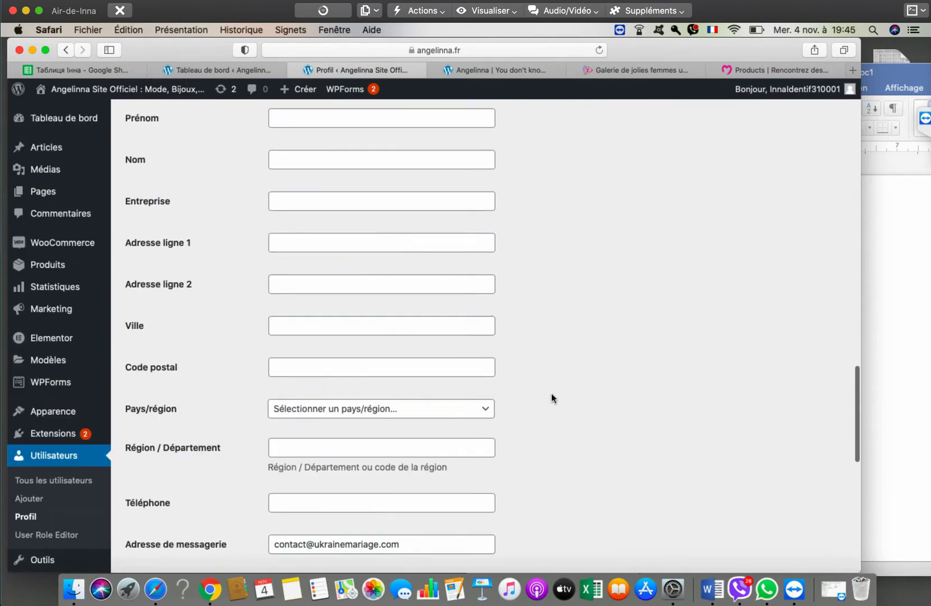
{"action": "scroll", "coordinate": [551, 394], "scroll_direction": "up", "scroll_amount": 10}
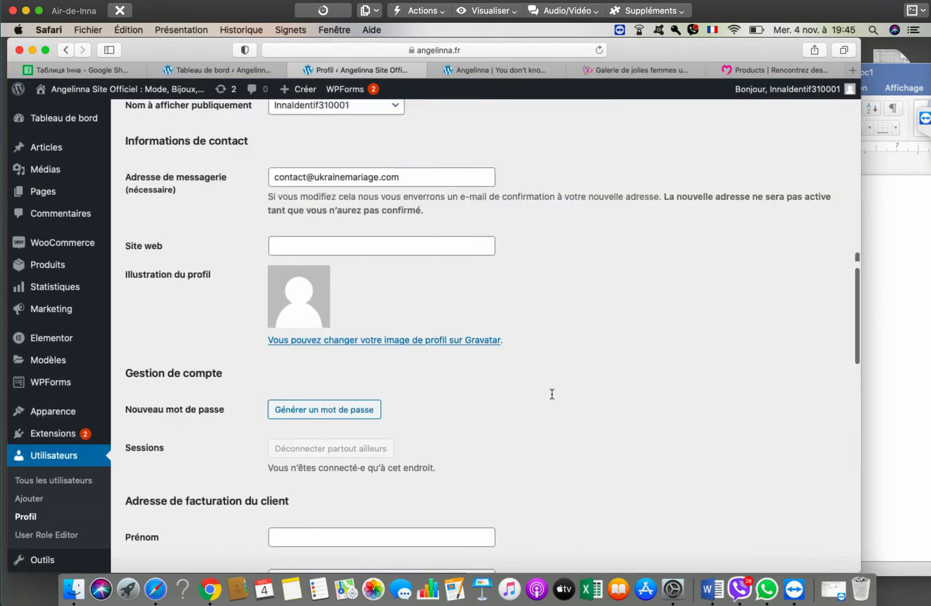
{"action": "scroll", "coordinate": [551, 394], "scroll_direction": "up", "scroll_amount": 6}
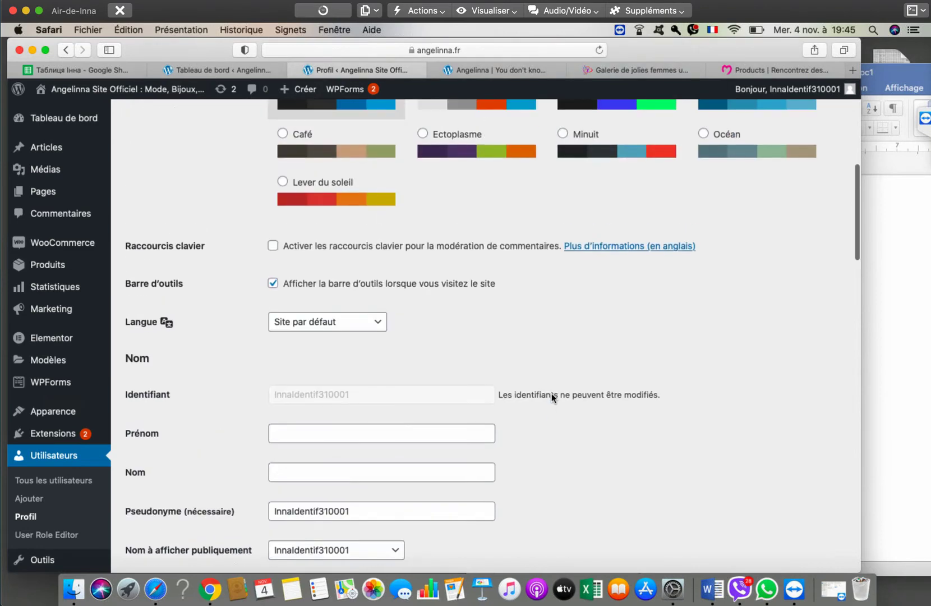
{"action": "scroll", "coordinate": [551, 393], "scroll_direction": "up", "scroll_amount": 5}
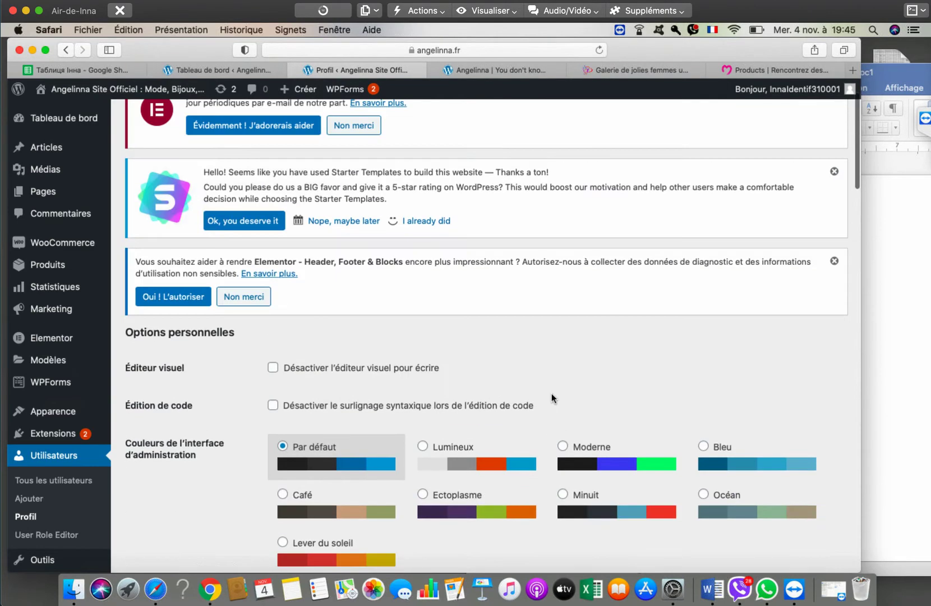
{"action": "scroll", "coordinate": [552, 394], "scroll_direction": "down", "scroll_amount": 10}
{"action": "scroll", "coordinate": [551, 393], "scroll_direction": "down", "scroll_amount": 1}
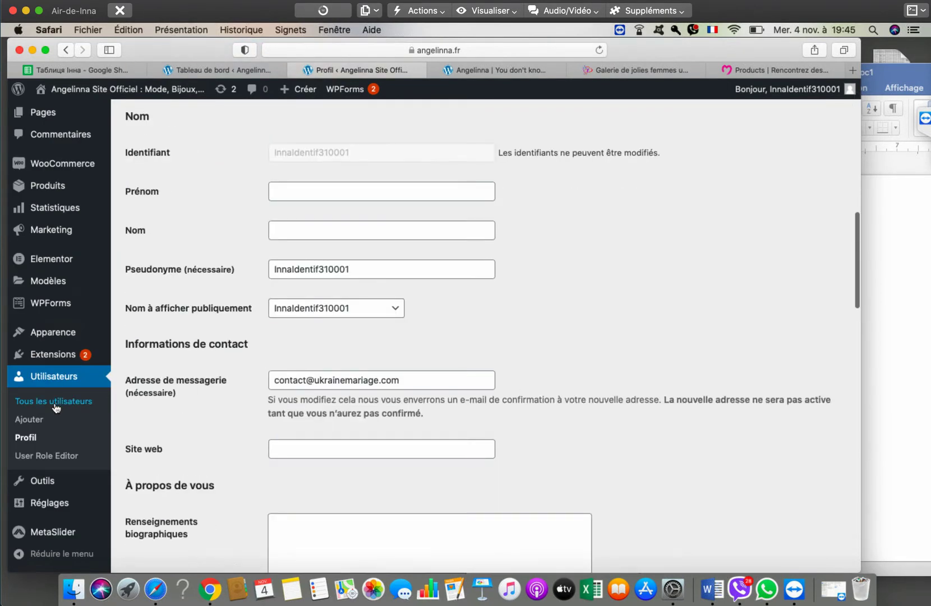
- On the new-user page, review the role list and keep Abonné selected
{"action": "left_click", "coordinate": [31, 421]}
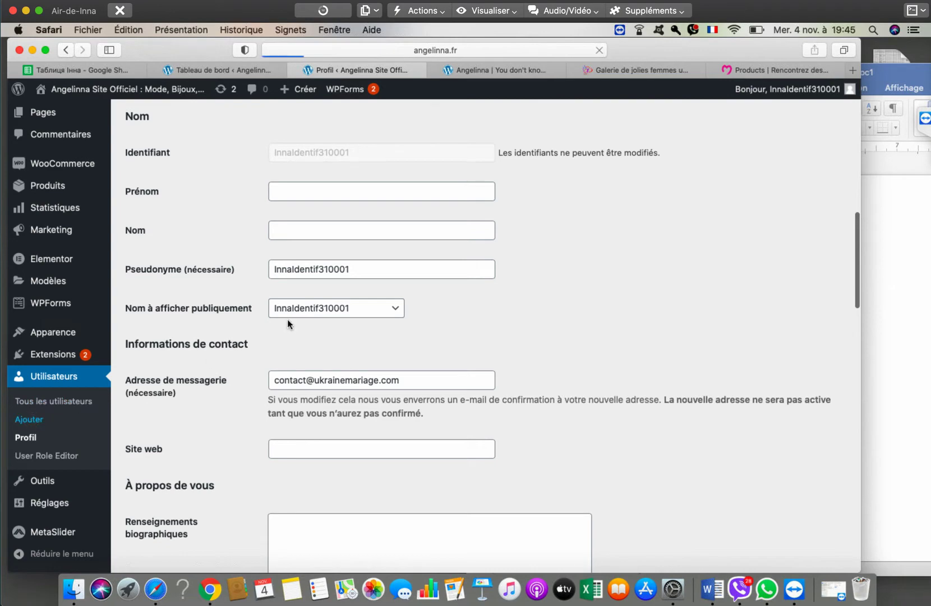
{"action": "scroll", "coordinate": [530, 388], "scroll_direction": "down", "scroll_amount": 6}
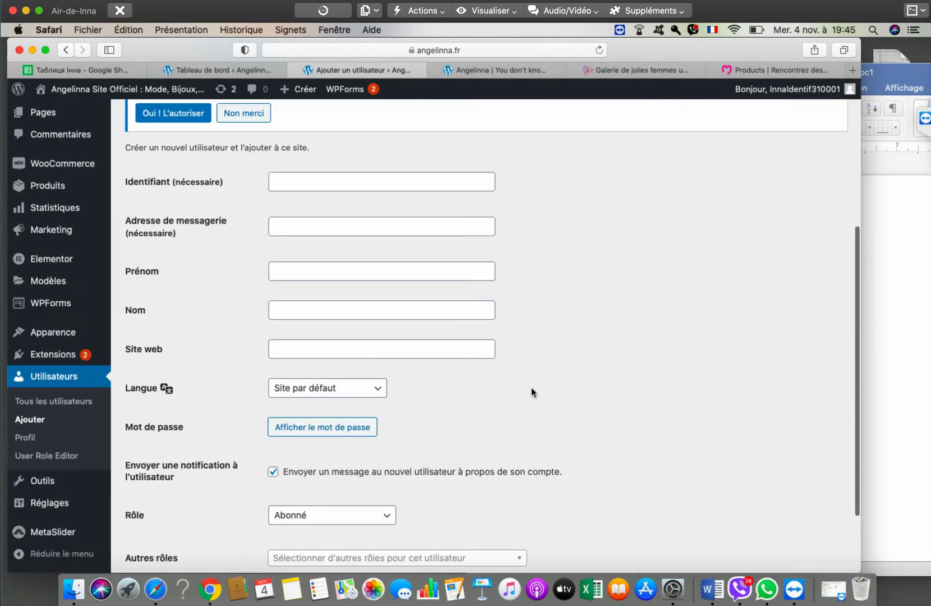
{"action": "scroll", "coordinate": [502, 392], "scroll_direction": "down", "scroll_amount": 3}
{"action": "left_click", "coordinate": [297, 426]}
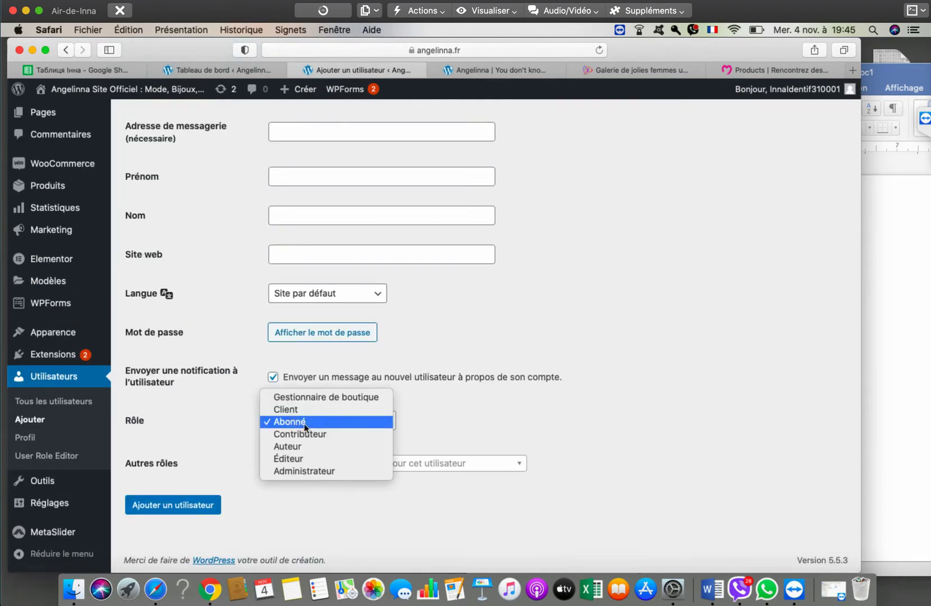
{"action": "left_click", "coordinate": [642, 384]}
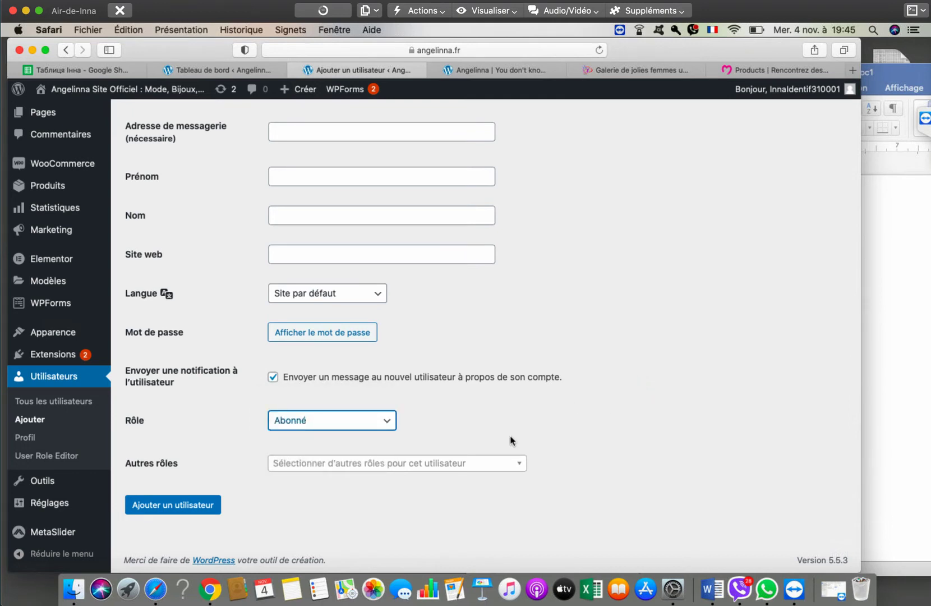
- Review the Autres rôles list without choosing, then return to Tous les utilisateurs
{"action": "left_click", "coordinate": [482, 463]}
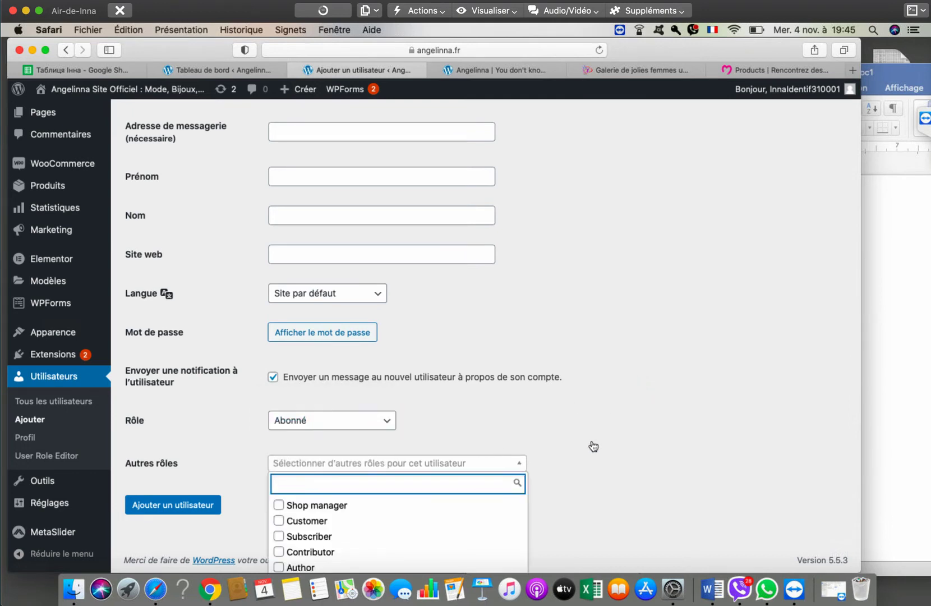
{"action": "scroll", "coordinate": [610, 425], "scroll_direction": "down", "scroll_amount": 2}
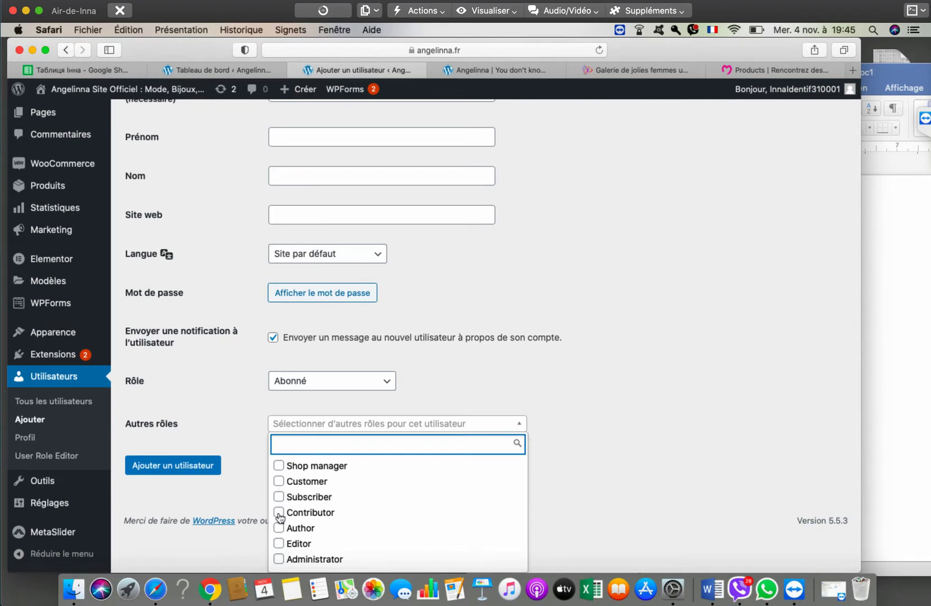
{"action": "scroll", "coordinate": [641, 445], "scroll_direction": "up", "scroll_amount": 10}
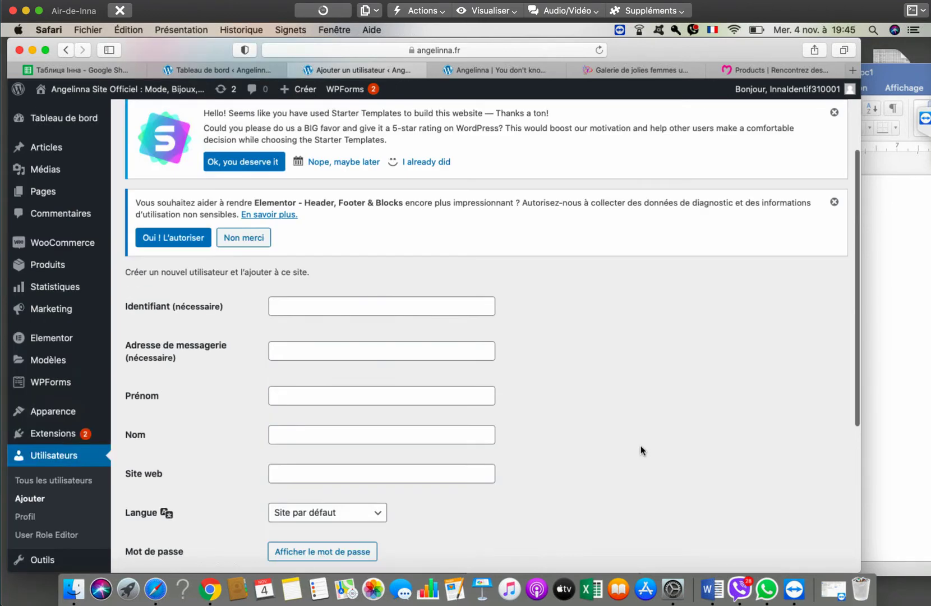
{"action": "scroll", "coordinate": [634, 445], "scroll_direction": "down", "scroll_amount": 4}
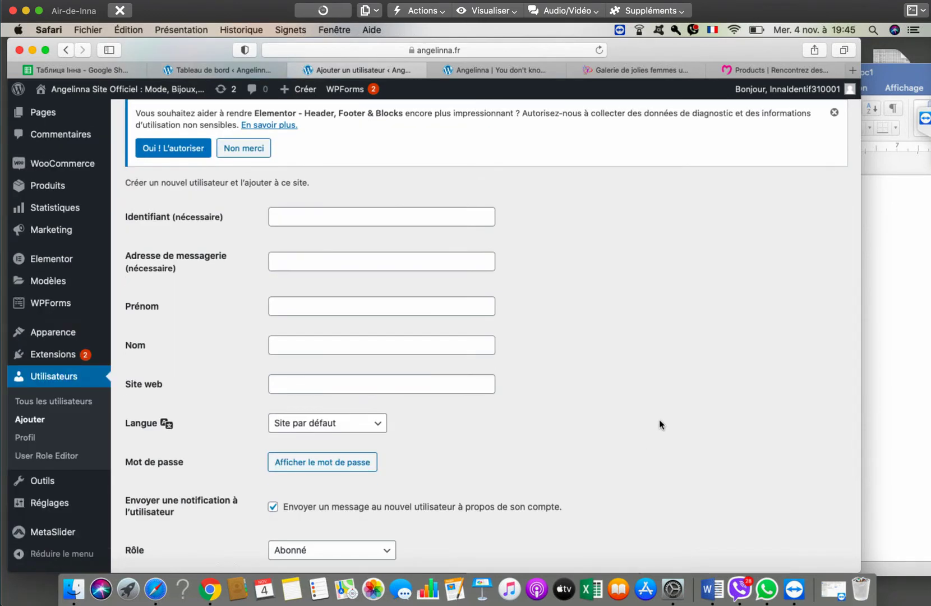
{"action": "scroll", "coordinate": [661, 414], "scroll_direction": "down", "scroll_amount": 3}
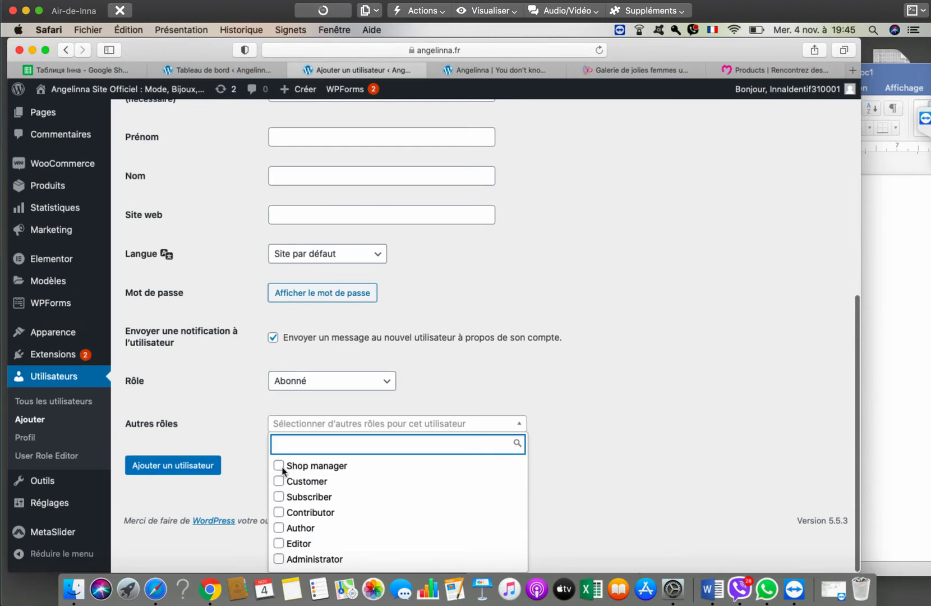
{"action": "left_click", "coordinate": [685, 500]}
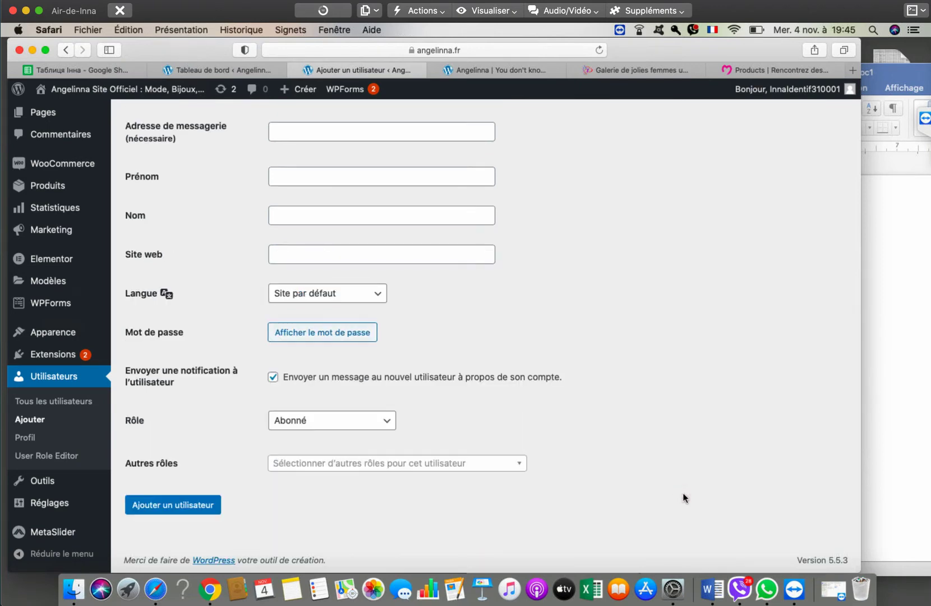
{"action": "scroll", "coordinate": [682, 493], "scroll_direction": "up", "scroll_amount": 4}
{"action": "scroll", "coordinate": [682, 492], "scroll_direction": "down", "scroll_amount": 4}
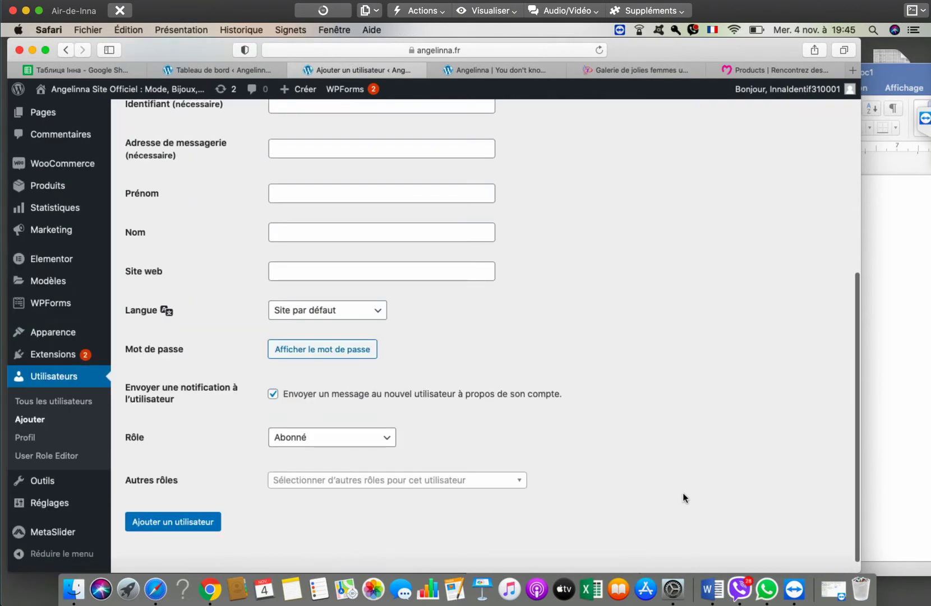
{"action": "scroll", "coordinate": [682, 493], "scroll_direction": "up", "scroll_amount": 3}
{"action": "scroll", "coordinate": [682, 493], "scroll_direction": "down", "scroll_amount": 4}
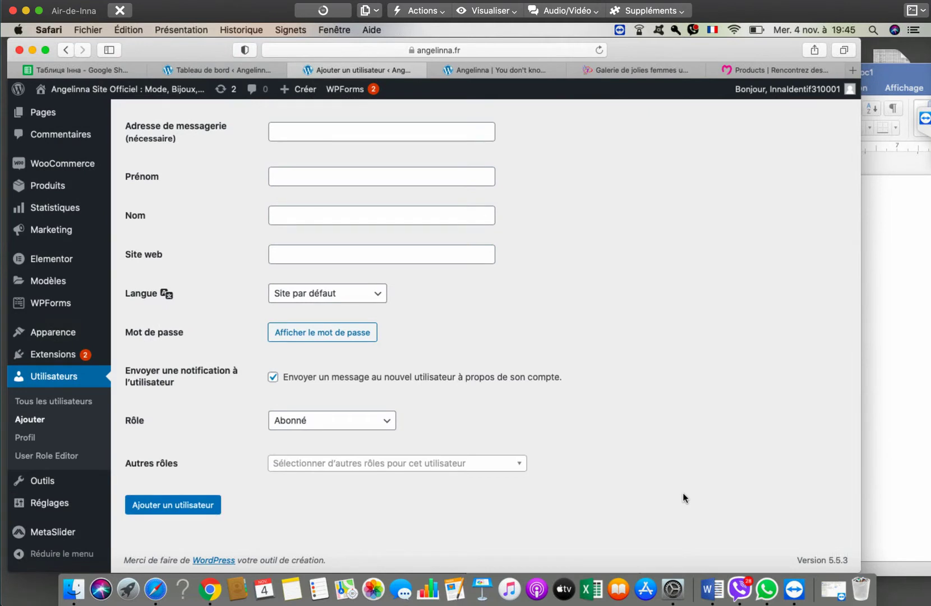
{"action": "left_click", "coordinate": [82, 401]}
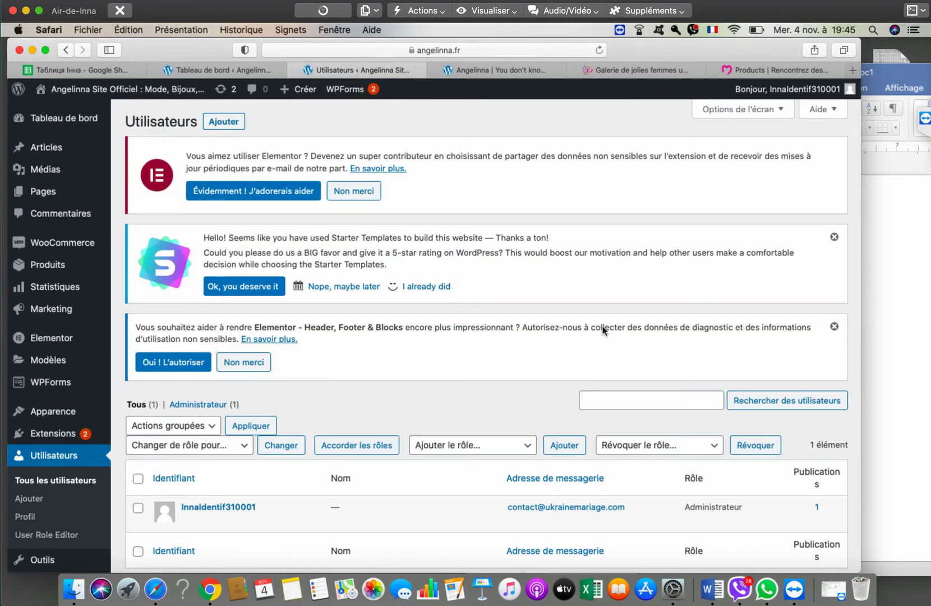
- Inspect the Ajouter le rôle and Révoquer le rôle lists unchanged, then go to User Role Editor
{"action": "scroll", "coordinate": [604, 326], "scroll_direction": "down", "scroll_amount": 3}
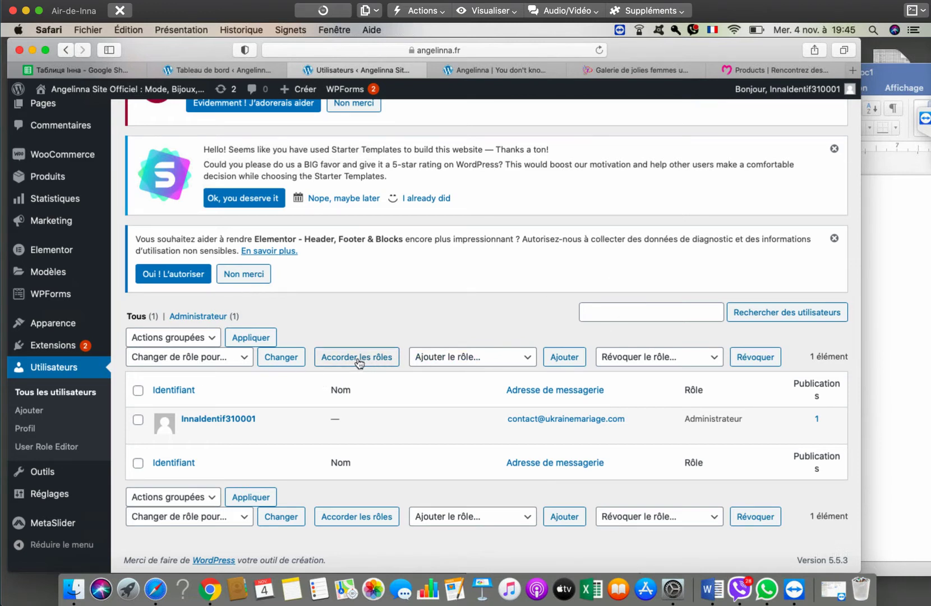
{"action": "left_click", "coordinate": [458, 357]}
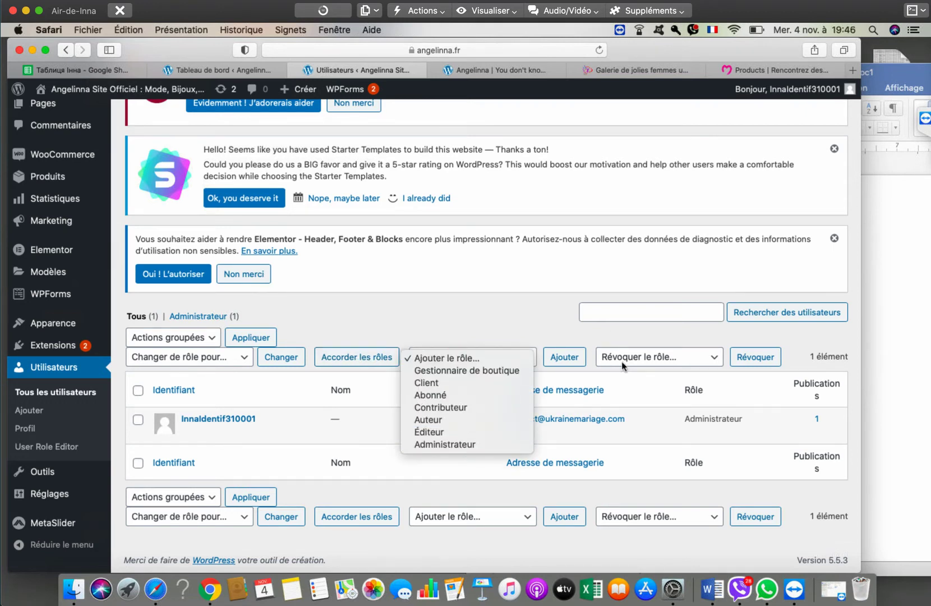
{"action": "left_click", "coordinate": [646, 354]}
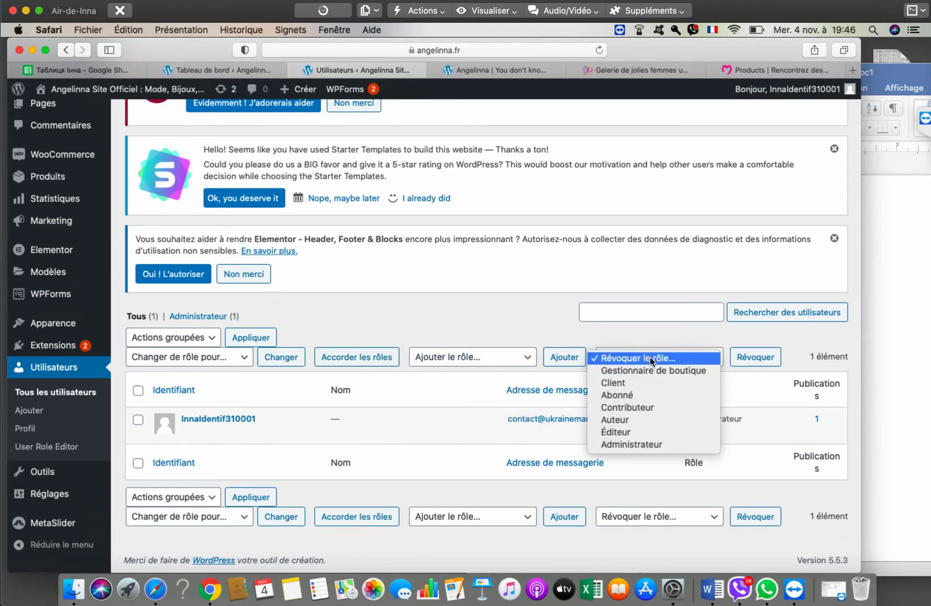
{"action": "left_click", "coordinate": [555, 321]}
{"action": "left_click", "coordinate": [504, 360]}
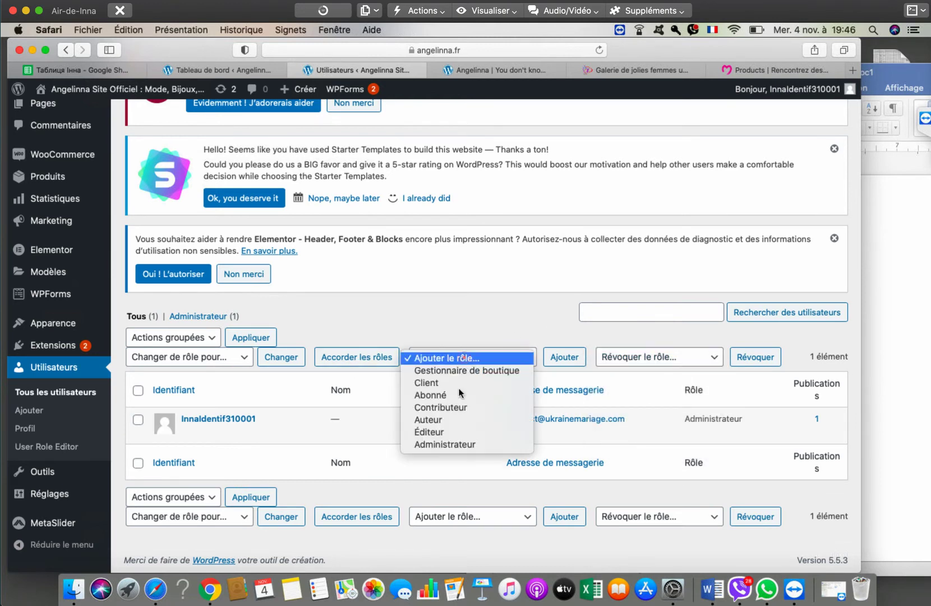
{"action": "left_click", "coordinate": [470, 314]}
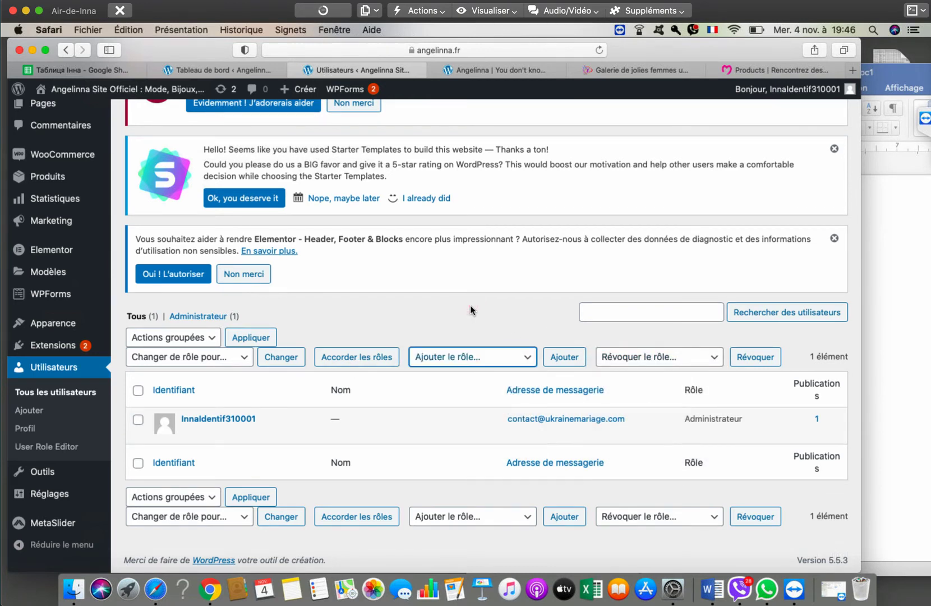
{"action": "left_click", "coordinate": [28, 446]}
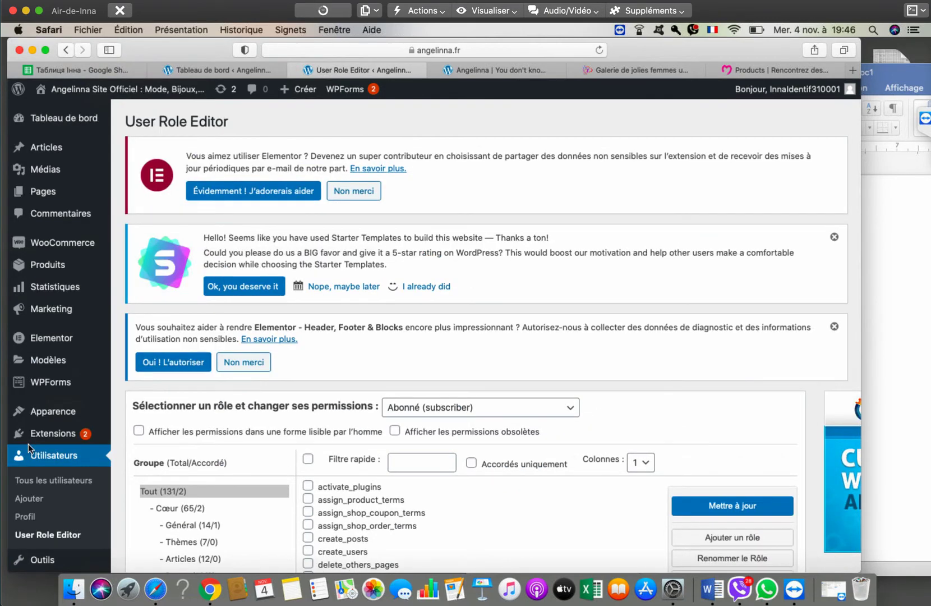
- Check the User Role Editor role list, keep Abonné (subscriber), and return to all users
{"action": "scroll", "coordinate": [443, 342], "scroll_direction": "down", "scroll_amount": 3}
{"action": "left_click", "coordinate": [494, 252]}
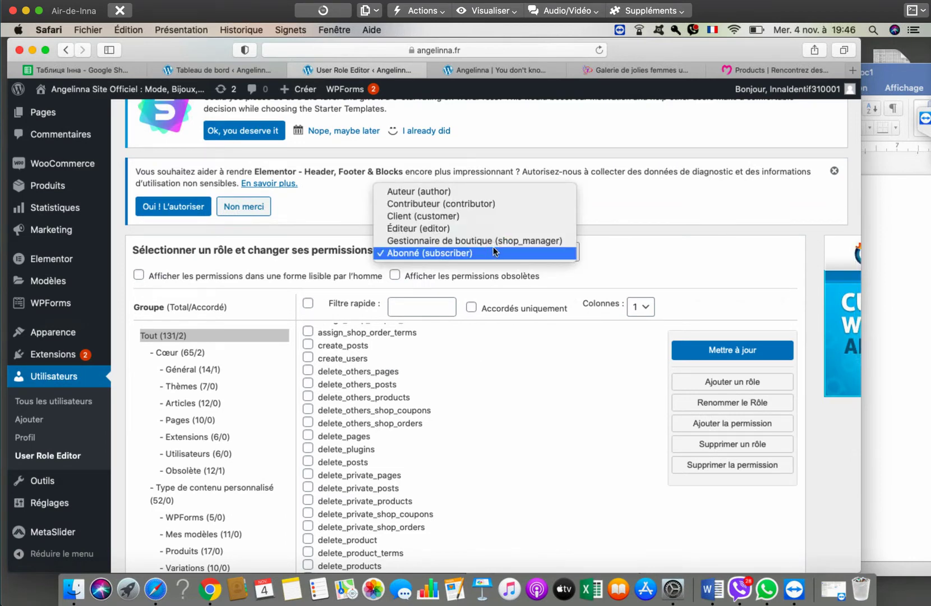
{"action": "left_click", "coordinate": [494, 253]}
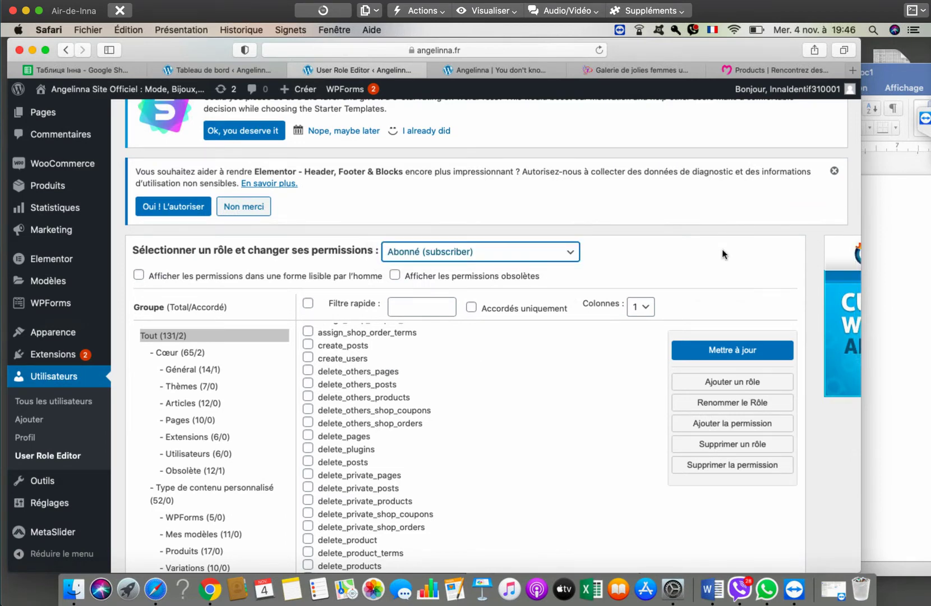
{"action": "scroll", "coordinate": [692, 300], "scroll_direction": "down", "scroll_amount": 3}
{"action": "scroll", "coordinate": [628, 333], "scroll_direction": "up", "scroll_amount": 5}
{"action": "scroll", "coordinate": [572, 366], "scroll_direction": "down", "scroll_amount": 3}
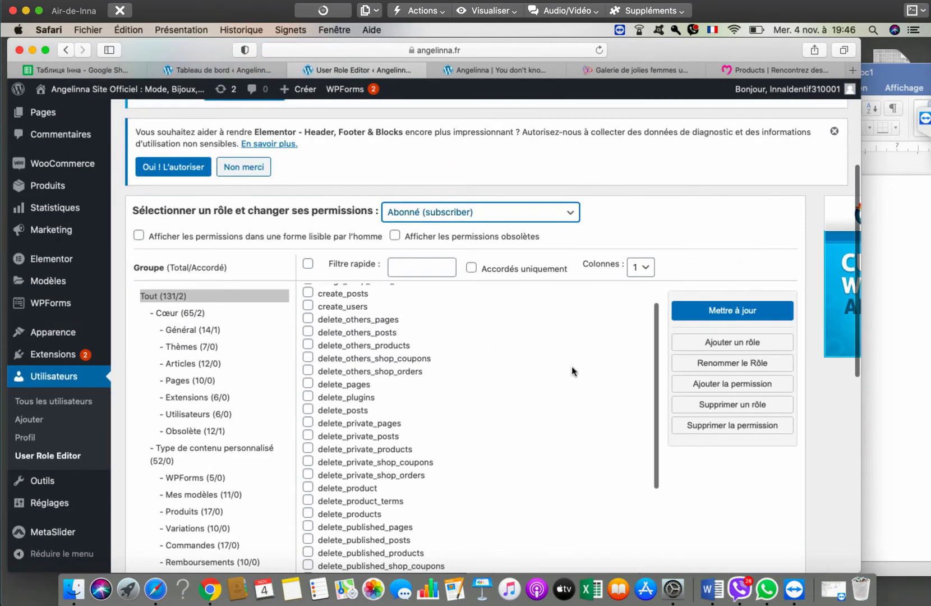
{"action": "left_click", "coordinate": [52, 402]}
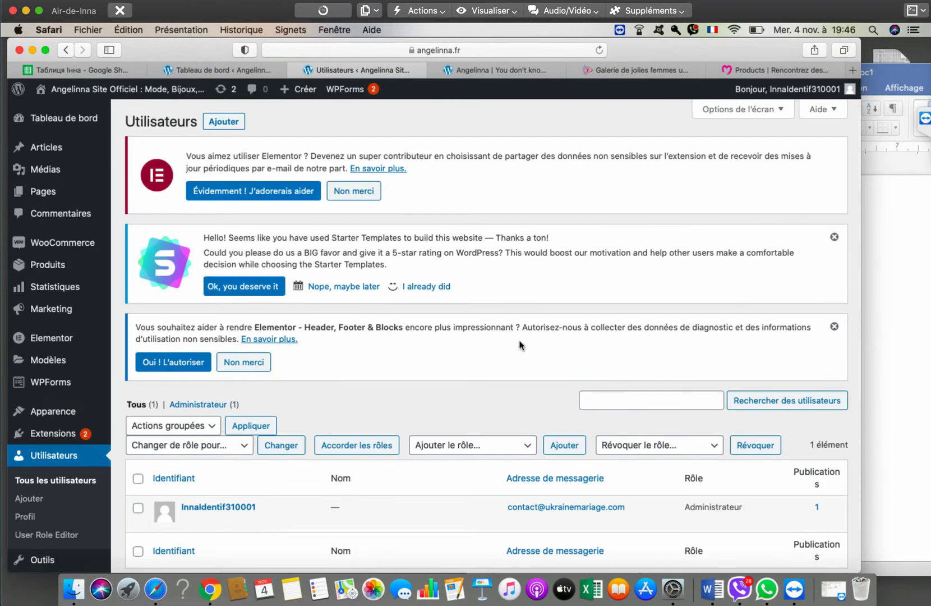
- Scroll through the single-administrator Utilisateurs list and bring up the WooCommerce submenu
{"action": "scroll", "coordinate": [520, 344], "scroll_direction": "down", "scroll_amount": 3}
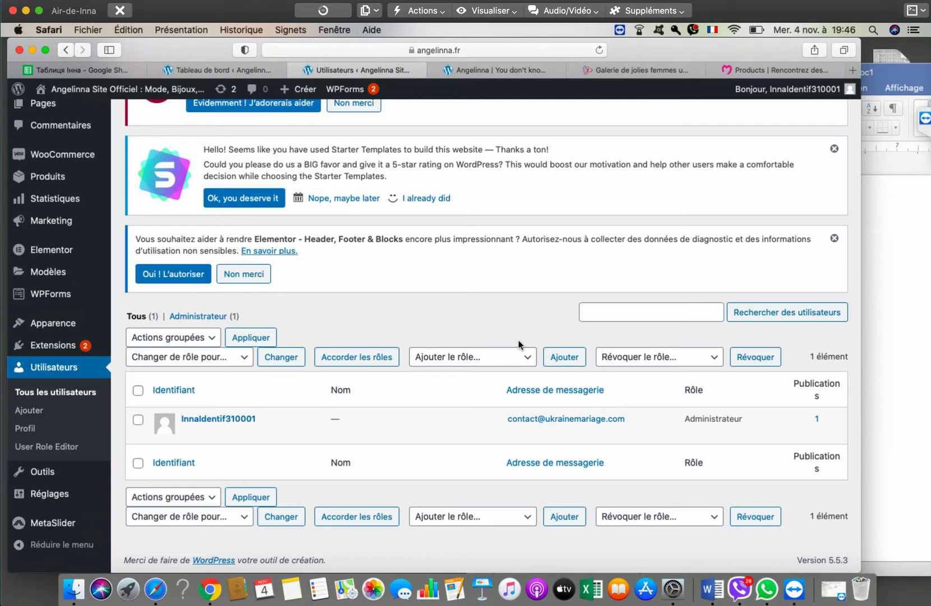
{"action": "scroll", "coordinate": [520, 335], "scroll_direction": "up", "scroll_amount": 3}
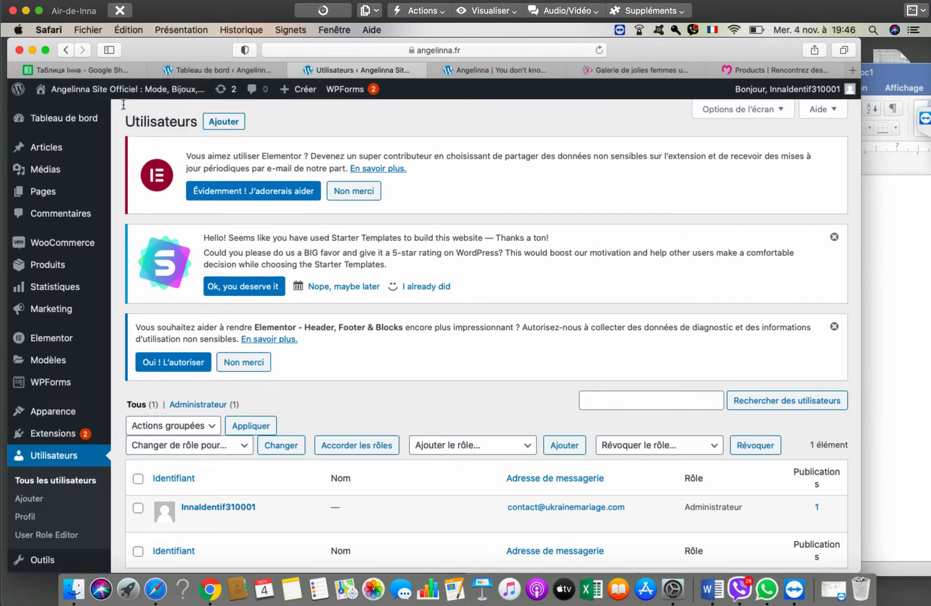
{"action": "mouse_move", "coordinate": [95, 91]}
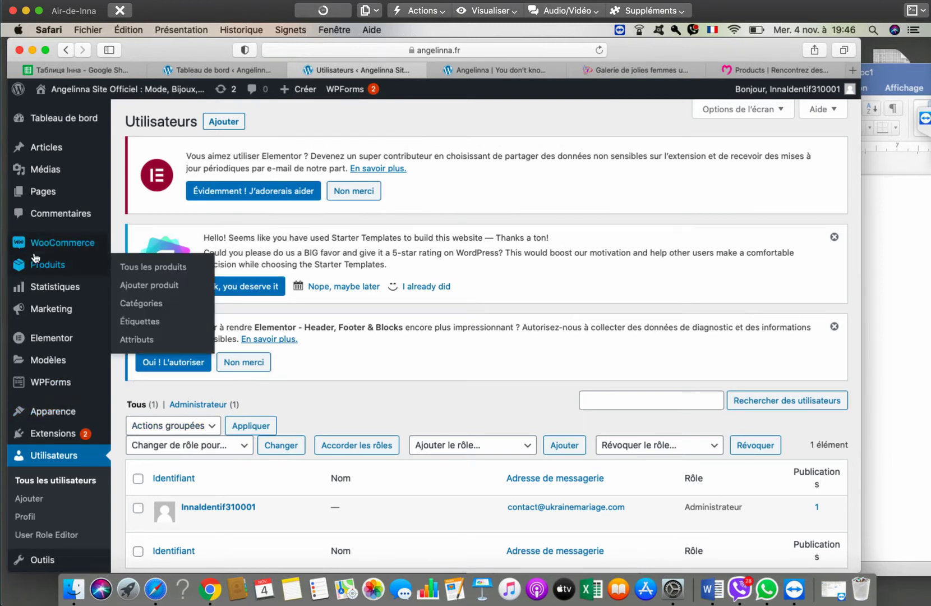
{"action": "mouse_move", "coordinate": [33, 254]}
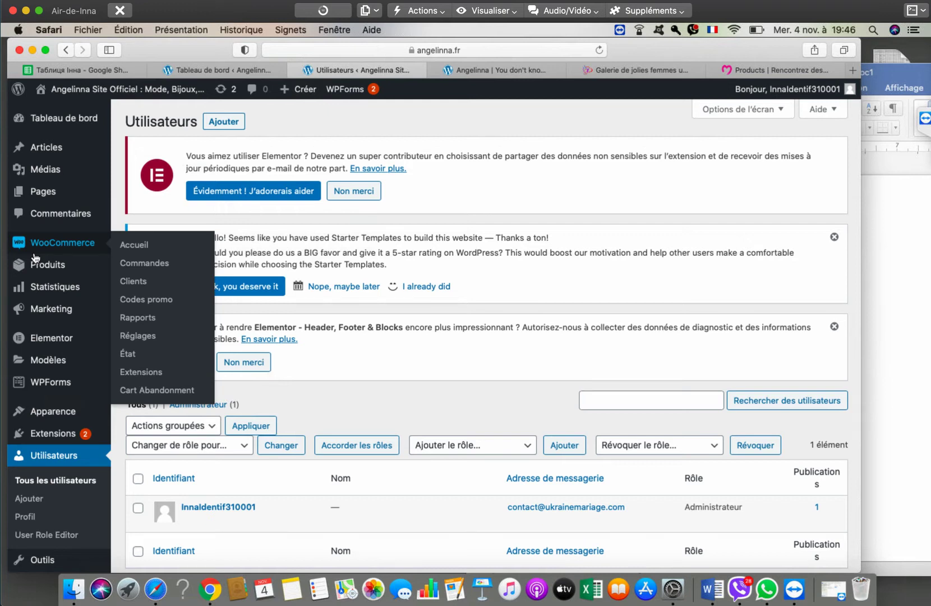
- Open the Pages list and scroll down to the account pages
{"action": "mouse_move", "coordinate": [48, 192]}
{"action": "left_click", "coordinate": [144, 196]}
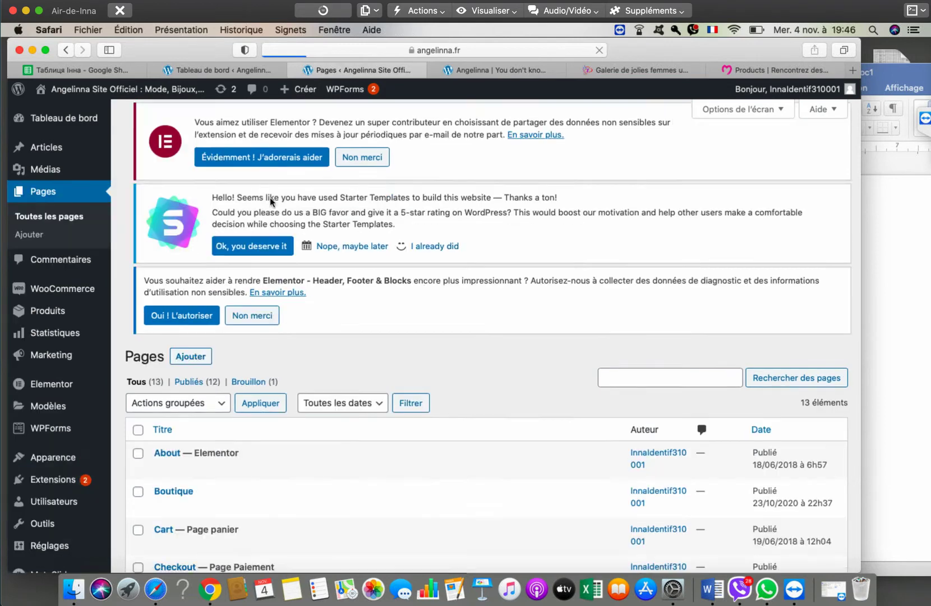
{"action": "scroll", "coordinate": [361, 283], "scroll_direction": "down", "scroll_amount": 5}
{"action": "scroll", "coordinate": [360, 289], "scroll_direction": "down", "scroll_amount": 3}
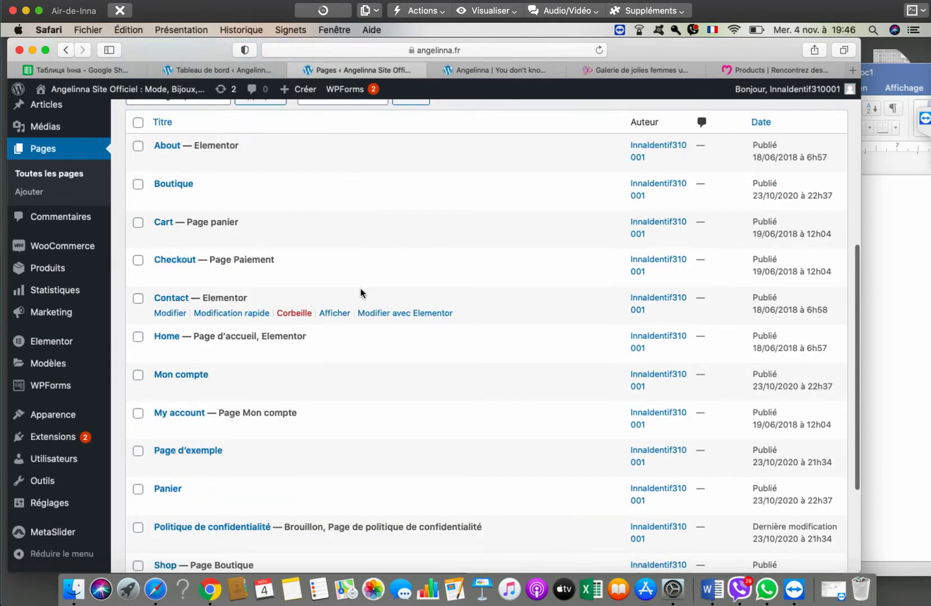
{"action": "scroll", "coordinate": [360, 289], "scroll_direction": "down", "scroll_amount": 3}
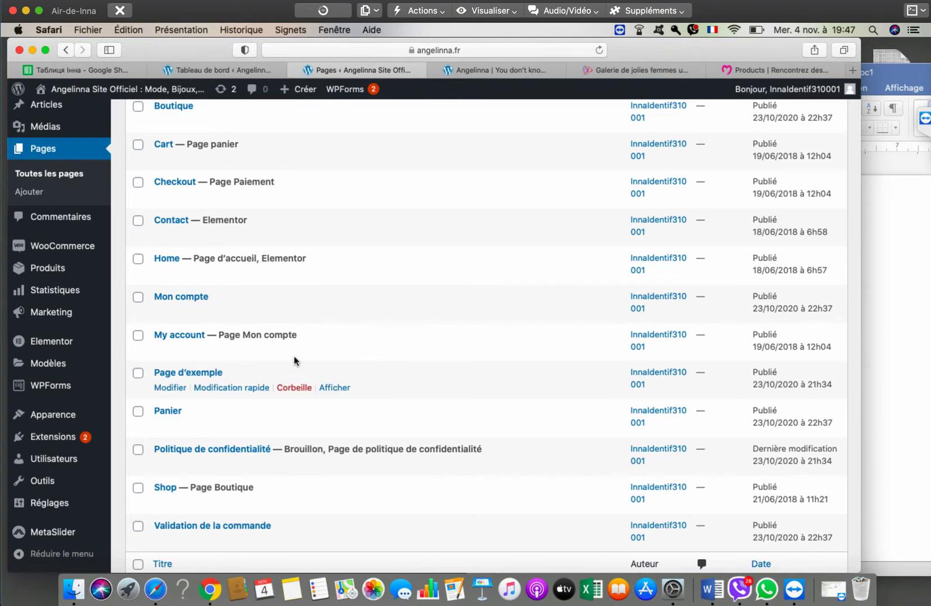
- Open My account and Mon compte in new tabs to compare them, then return to Pages
{"action": "right_click", "coordinate": [342, 349]}
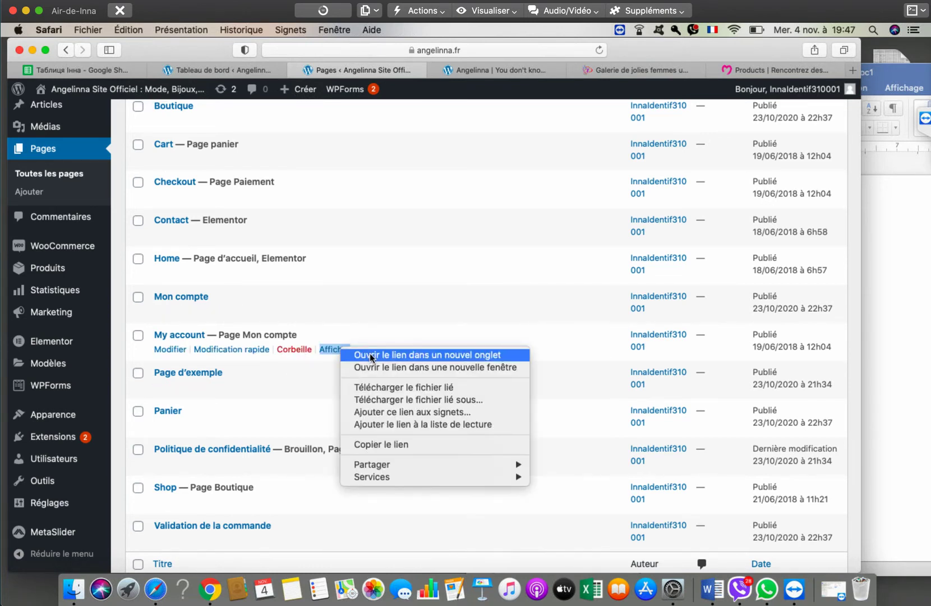
{"action": "left_click", "coordinate": [371, 355]}
{"action": "left_click", "coordinate": [418, 69]}
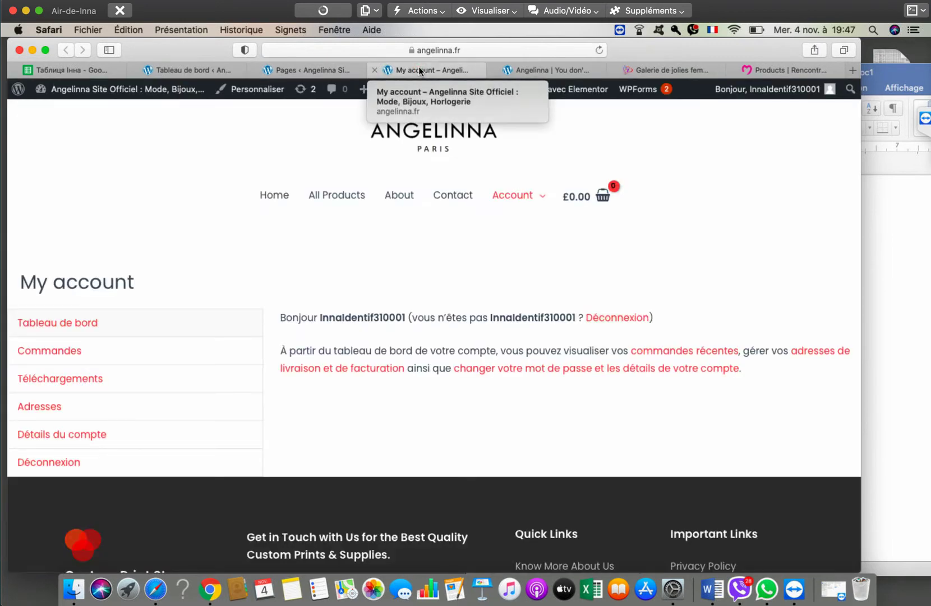
{"action": "left_click", "coordinate": [300, 69]}
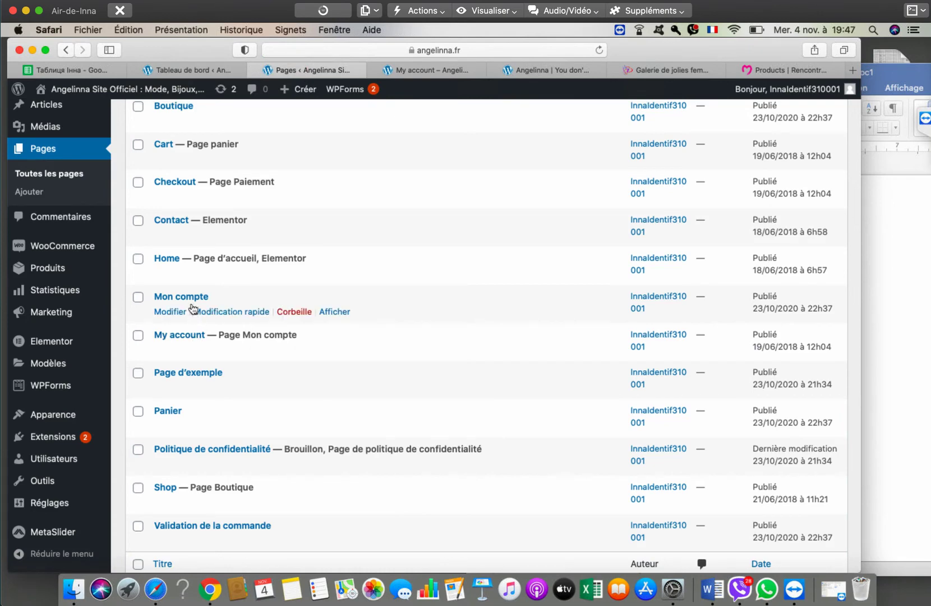
{"action": "right_click", "coordinate": [334, 312]}
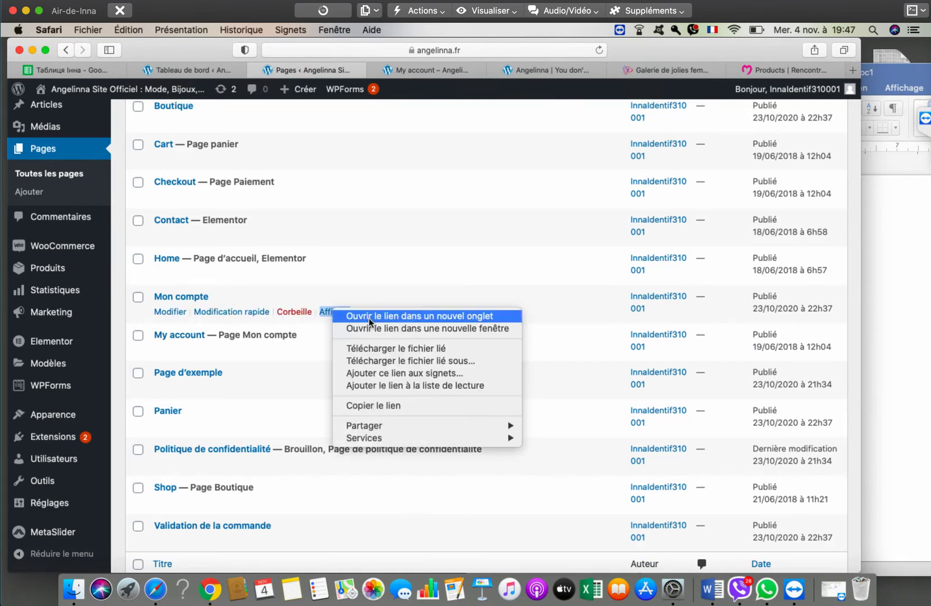
{"action": "left_click", "coordinate": [369, 317]}
{"action": "left_click", "coordinate": [471, 70]}
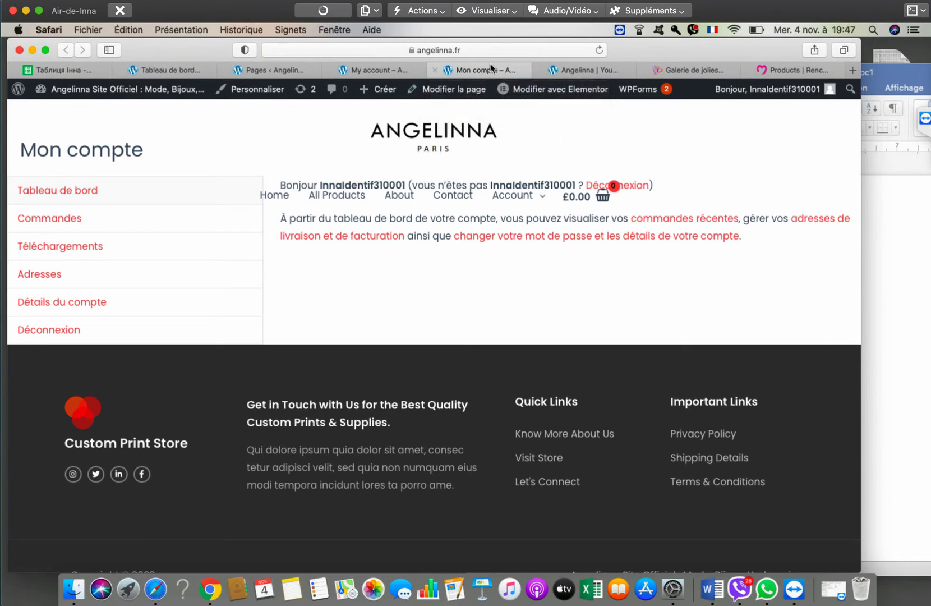
{"action": "left_click", "coordinate": [372, 65]}
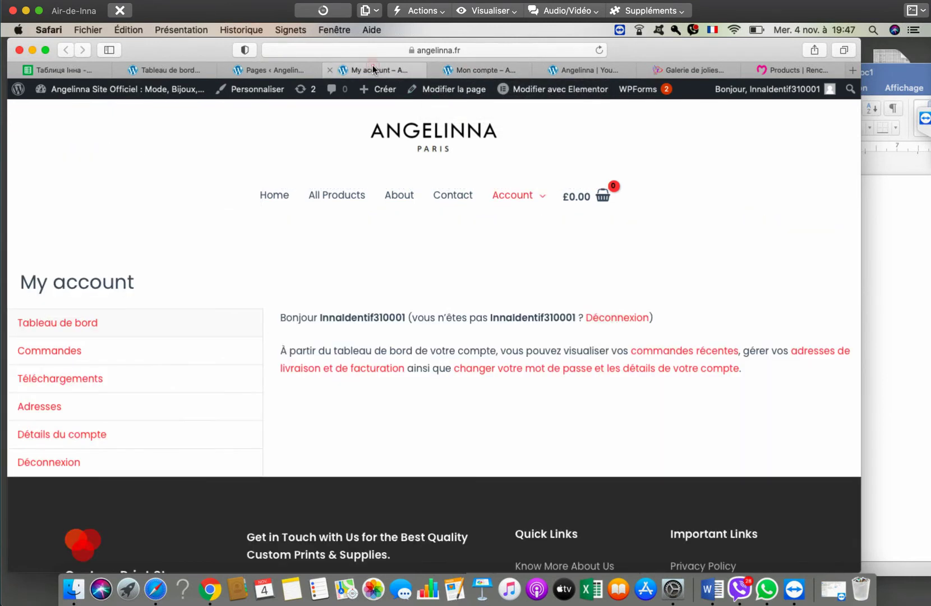
{"action": "left_click", "coordinate": [464, 72]}
{"action": "left_click", "coordinate": [275, 72]}
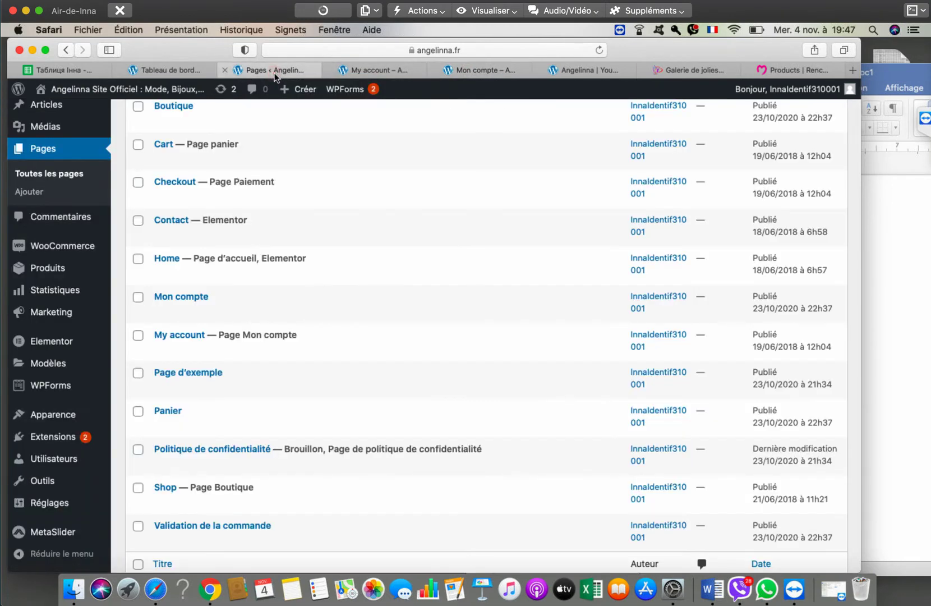
{"action": "mouse_move", "coordinate": [371, 352]}
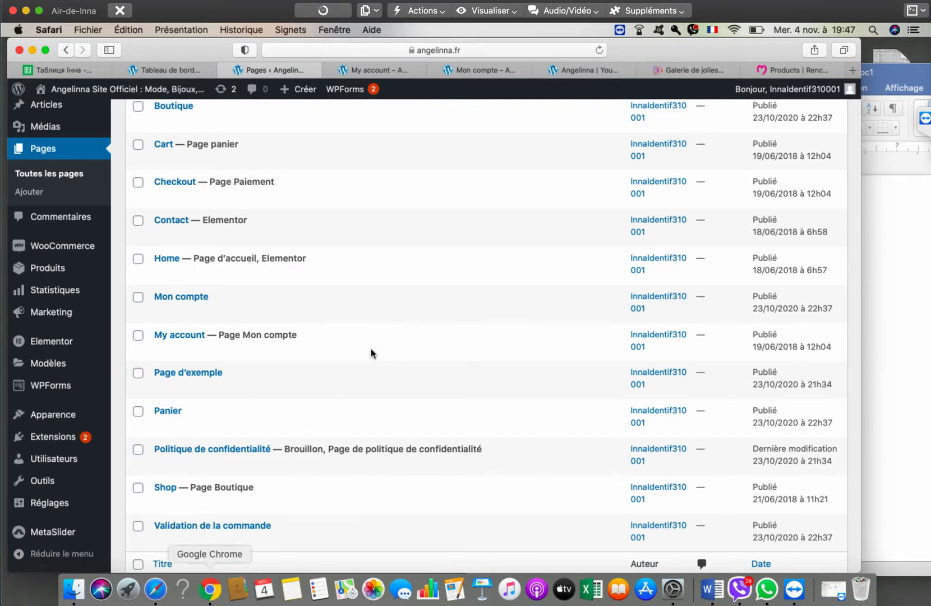
- Load the angelinna.fr site in Chrome
{"action": "left_click", "coordinate": [210, 589]}
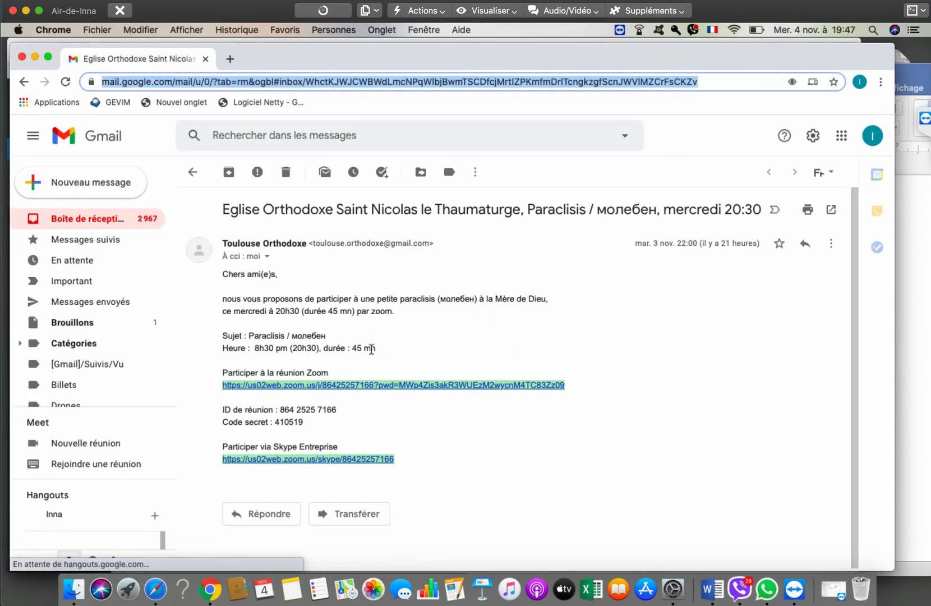
{"action": "type", "text": "ang"}
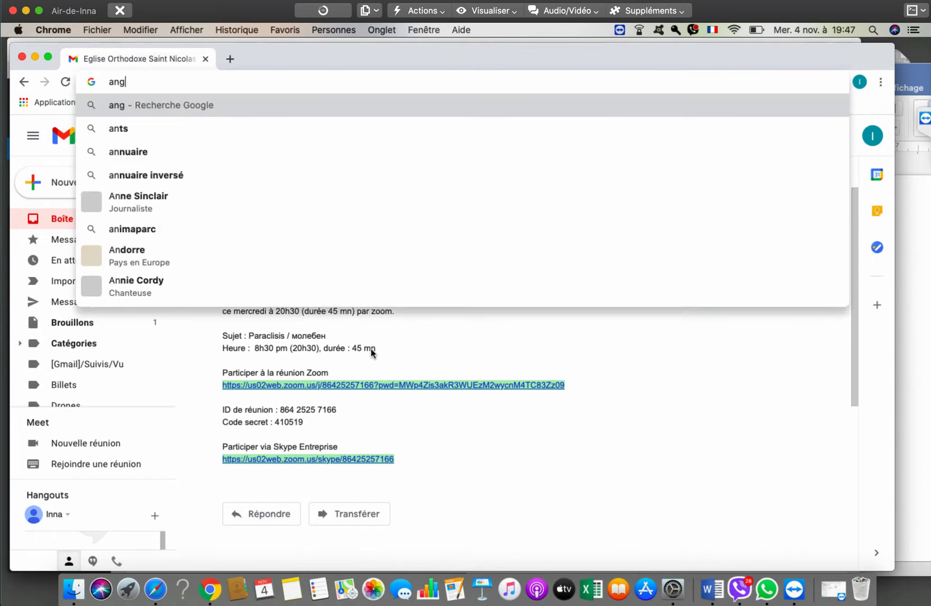
{"action": "type", "text": "elinna.fr"}
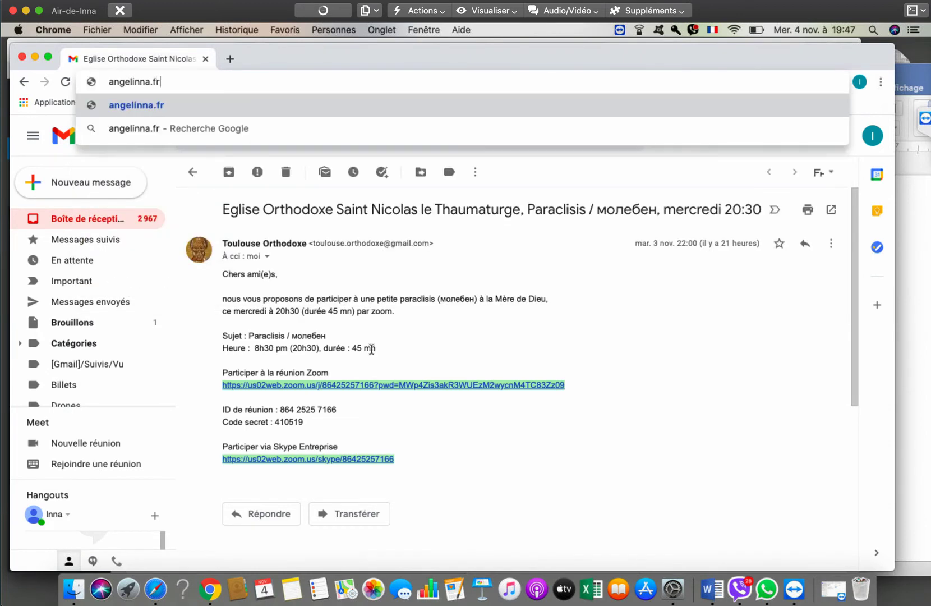
{"action": "key", "text": "Return"}
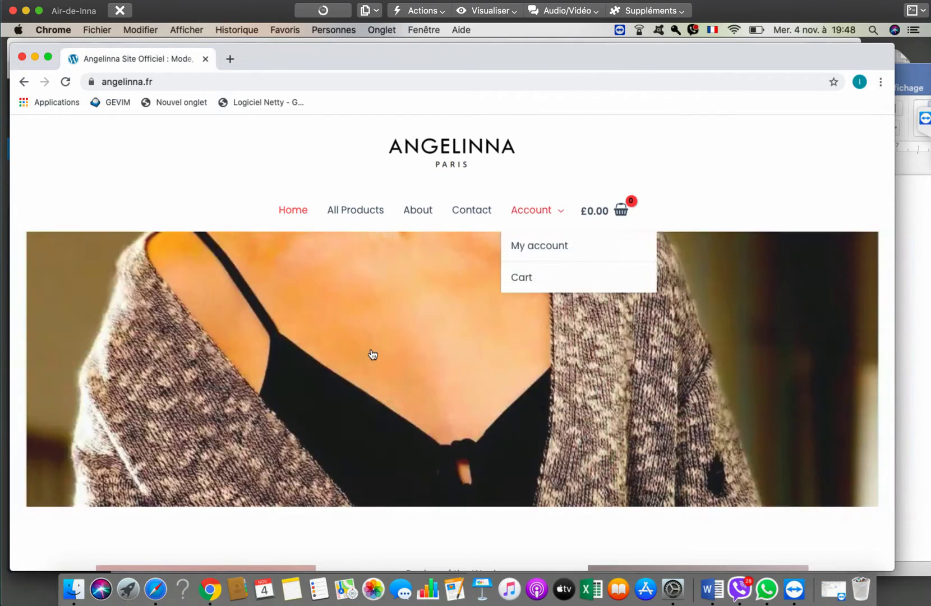
- Check the site's My account page shows only a Connexion form, then return to WordPress
{"action": "key", "text": "Tab"}
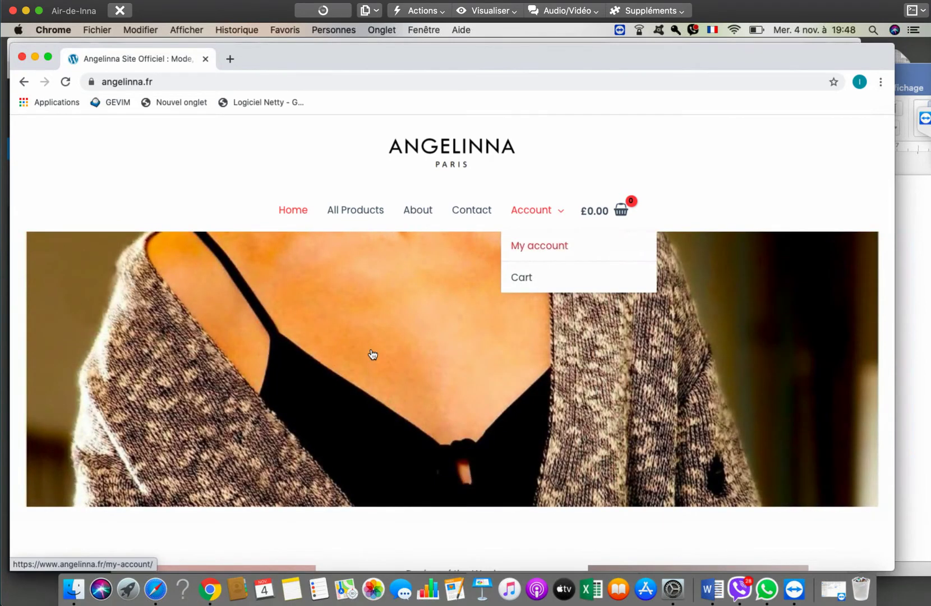
{"action": "key", "text": "Return"}
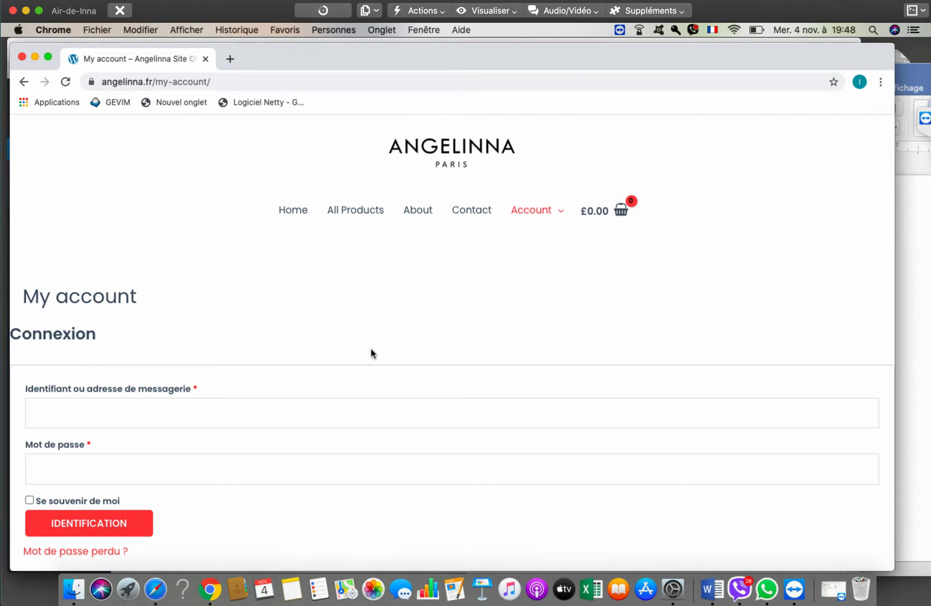
{"action": "scroll", "coordinate": [371, 348], "scroll_direction": "down", "scroll_amount": 5}
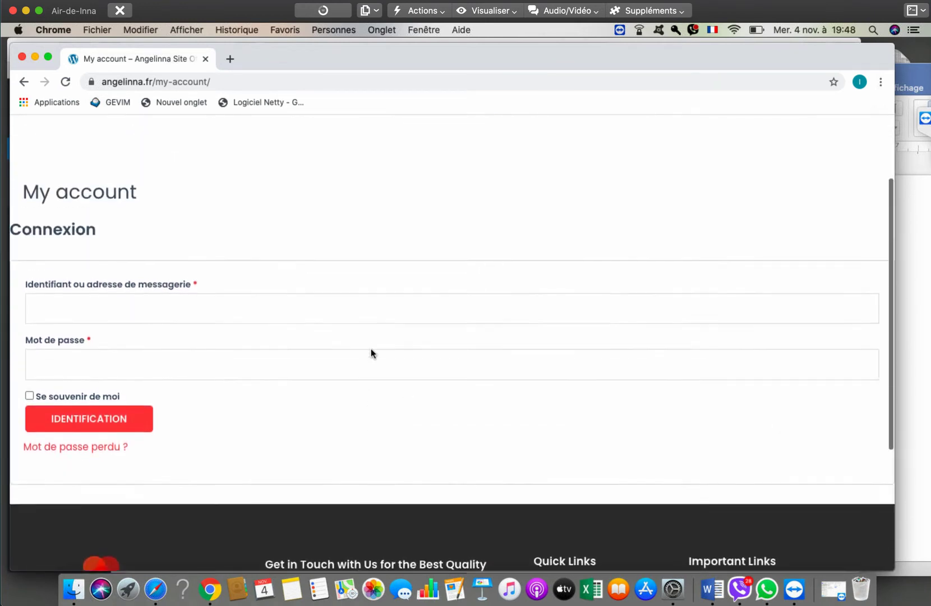
{"action": "scroll", "coordinate": [371, 353], "scroll_direction": "up", "scroll_amount": 2}
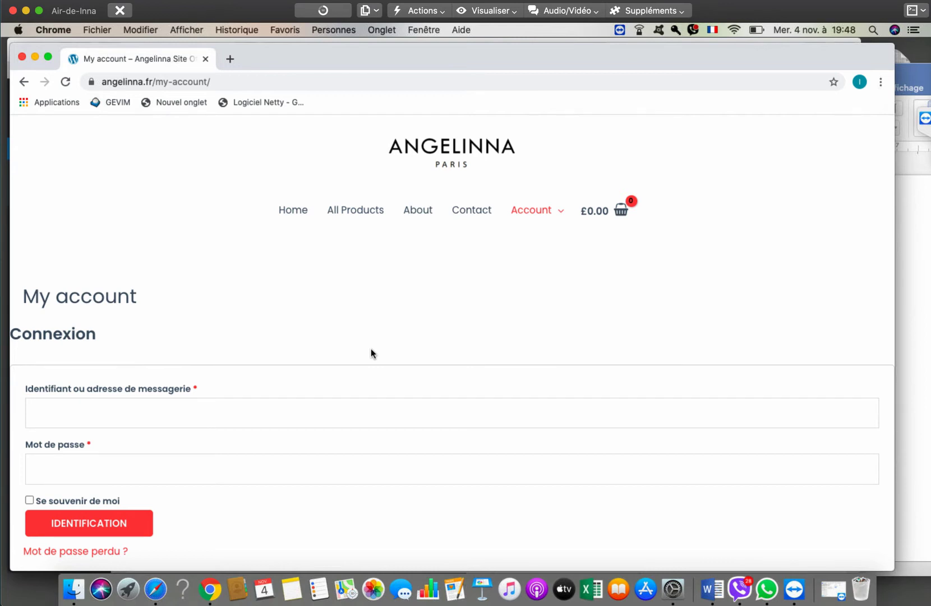
{"action": "left_click", "coordinate": [155, 589]}
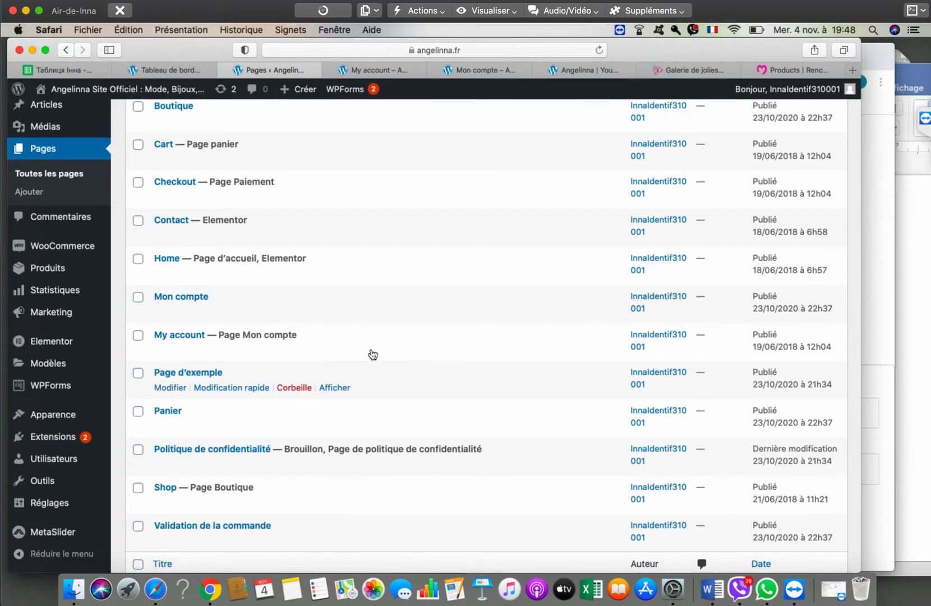
- Use the keyboard in the WooCommerce admin submenu to open Réglages
{"action": "mouse_move", "coordinate": [61, 246]}
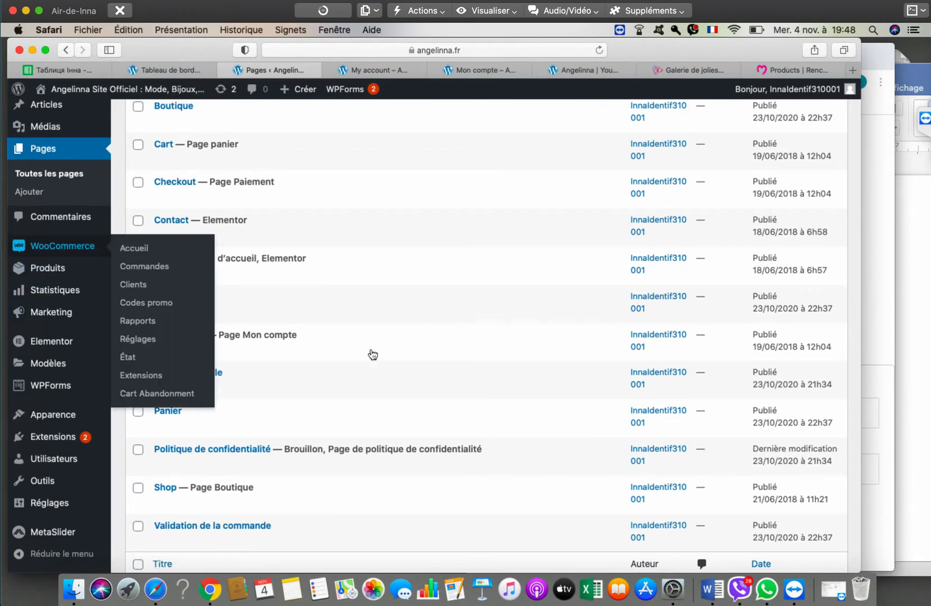
{"action": "key", "text": "Tab"}
{"action": "key", "text": "Tab"}
{"action": "key", "text": "shift+Tab"}
{"action": "key", "text": "Tab"}
{"action": "key", "text": "Tab"}
{"action": "key", "text": "Escape"}
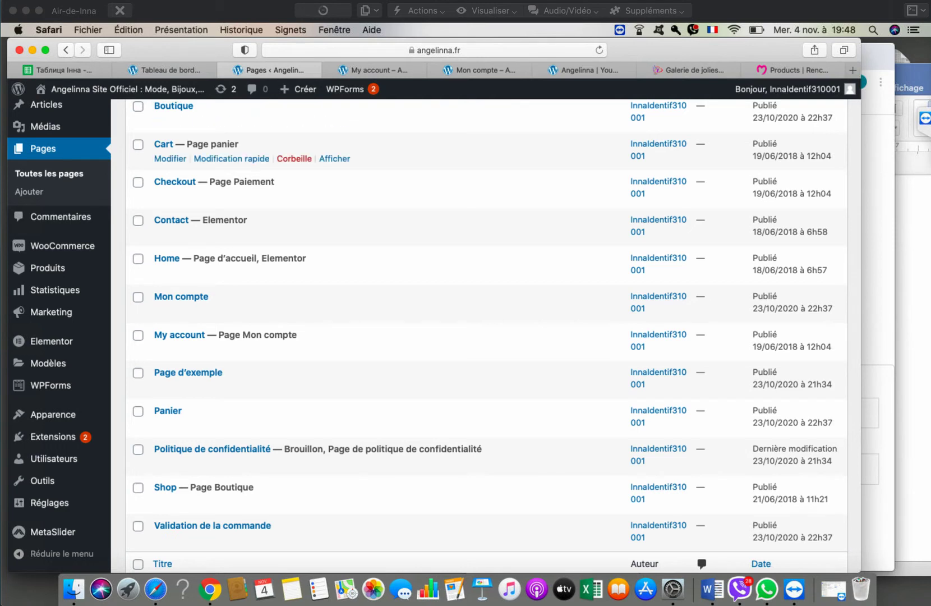
{"action": "key", "text": "Tab"}
{"action": "key", "text": "Tab"}
{"action": "key", "text": "Tab"}
{"action": "key", "text": "Tab"}
{"action": "key", "text": "Tab"}
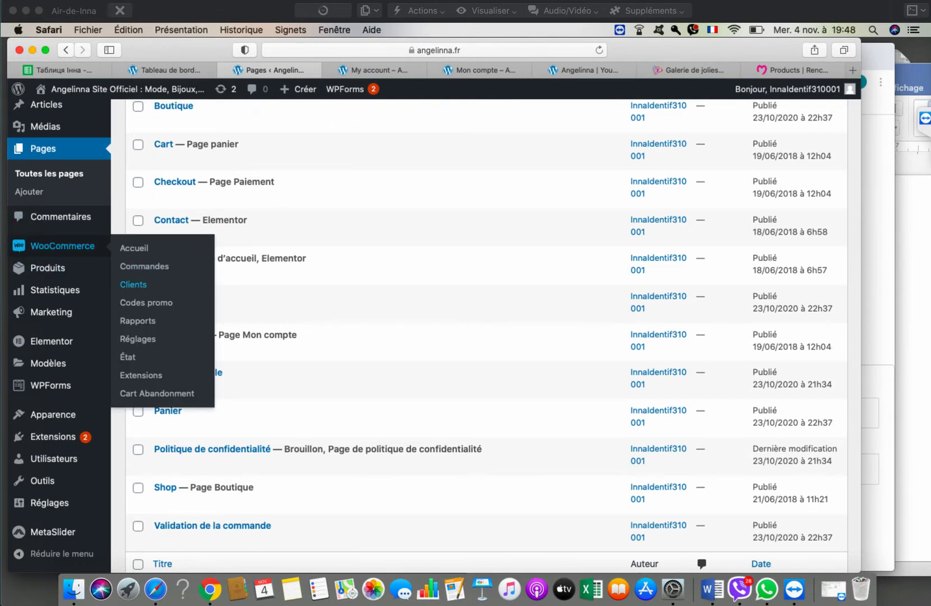
{"action": "key", "text": "Return"}
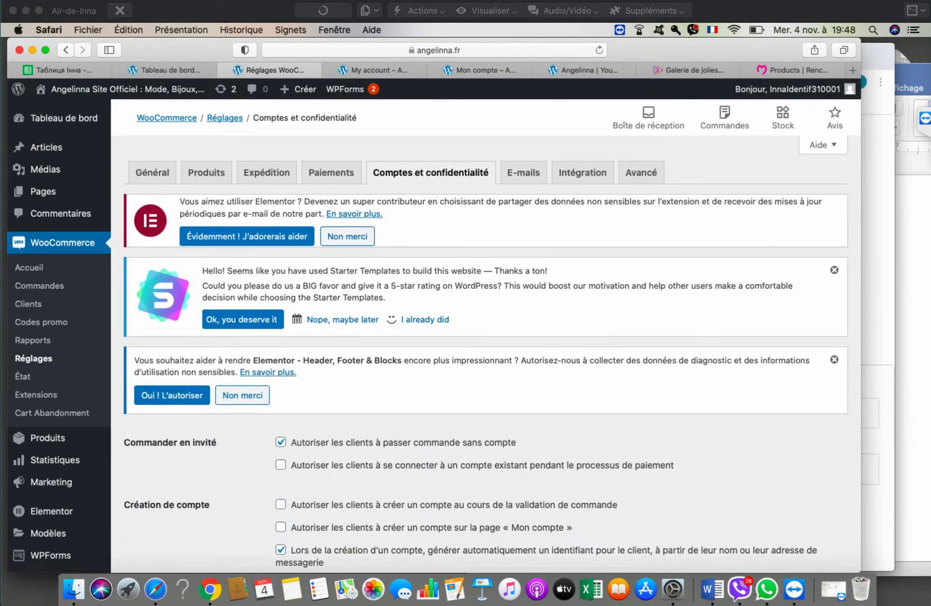
- Allow account creation on the « Mon compte » page, leaving checkout account creation off
{"action": "scroll", "coordinate": [486, 336], "scroll_direction": "down", "scroll_amount": 2}
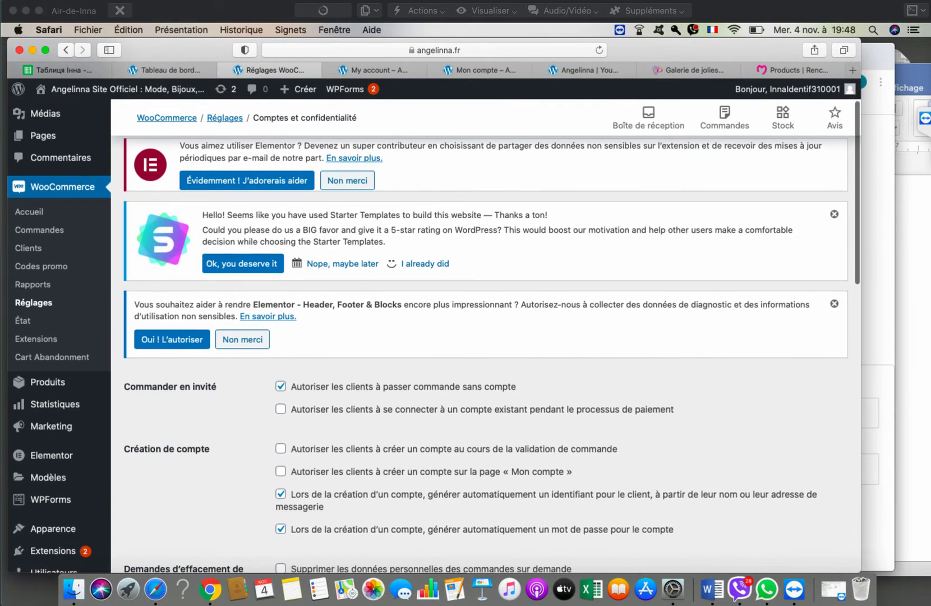
{"action": "left_click", "coordinate": [280, 448]}
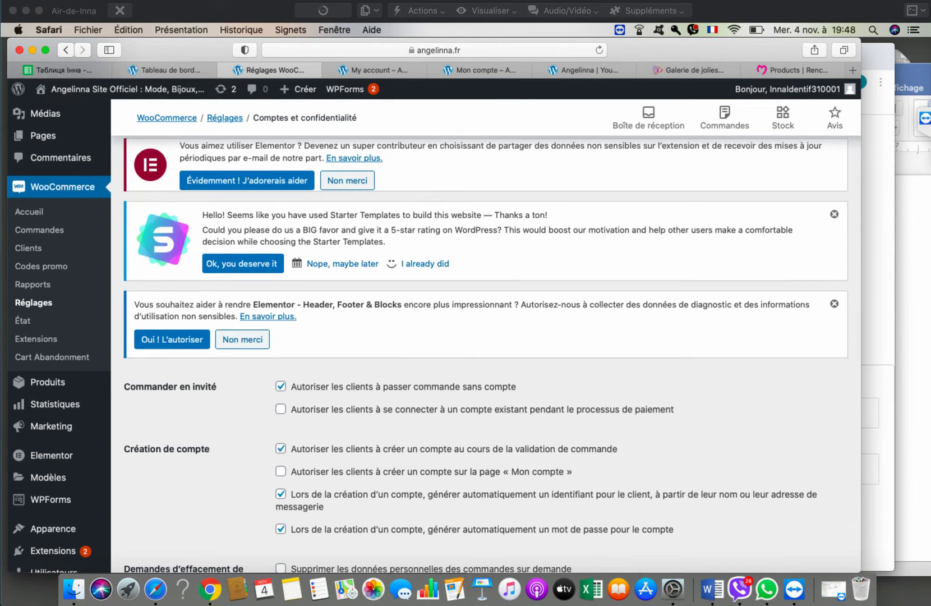
{"action": "left_click", "coordinate": [281, 471]}
{"action": "key", "text": "shift+Tab"}
{"action": "key", "text": "space"}
- Save the account settings and bring Chrome's My account page to the front
{"action": "scroll", "coordinate": [205, 495], "scroll_direction": "down", "scroll_amount": 15}
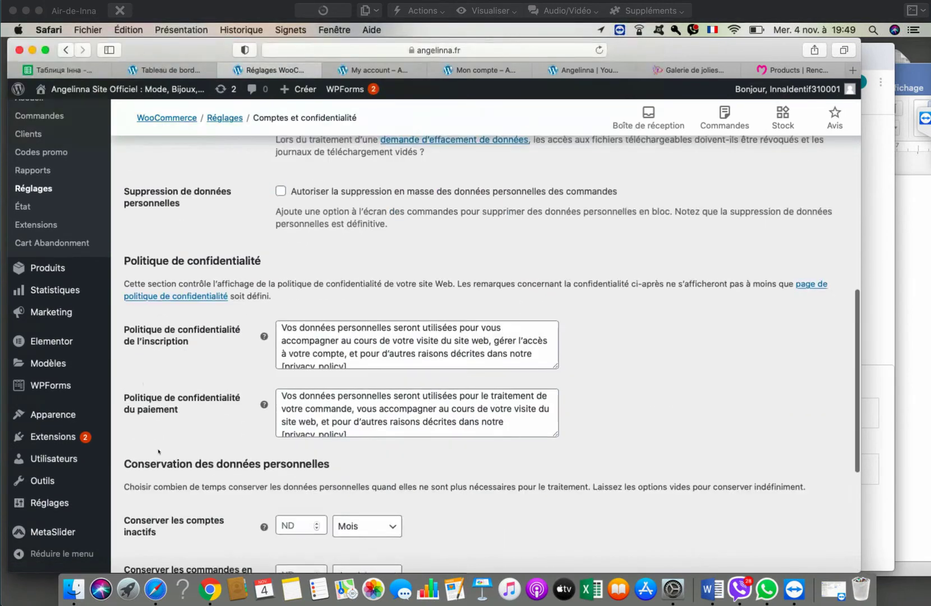
{"action": "scroll", "coordinate": [869, 448], "scroll_direction": "down", "scroll_amount": 5}
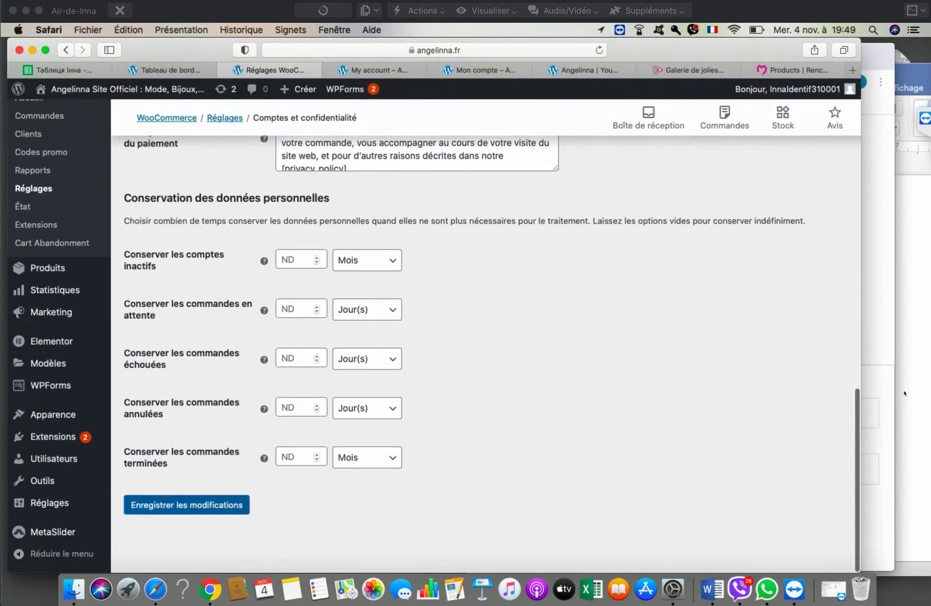
{"action": "key", "text": "Return"}
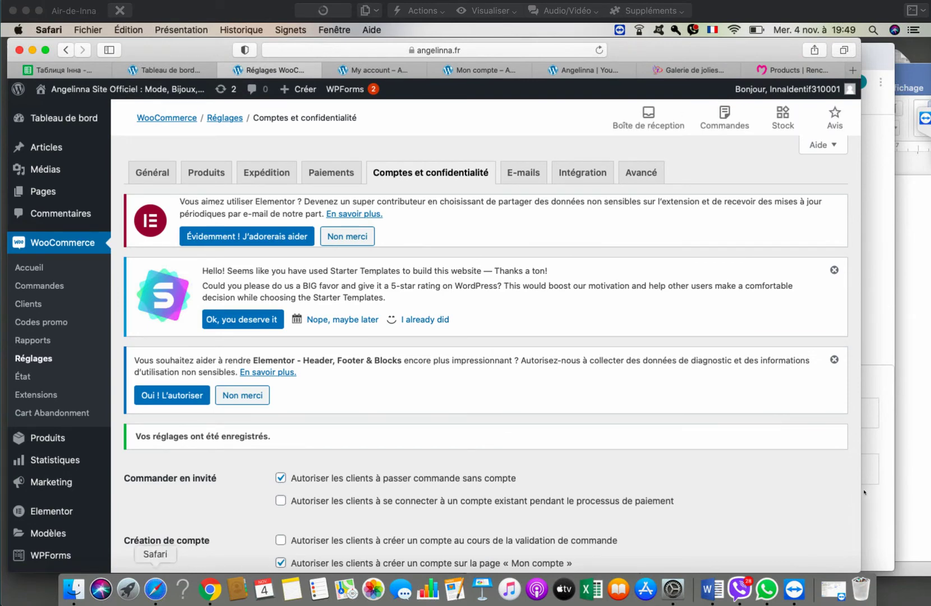
{"action": "left_click", "coordinate": [209, 589]}
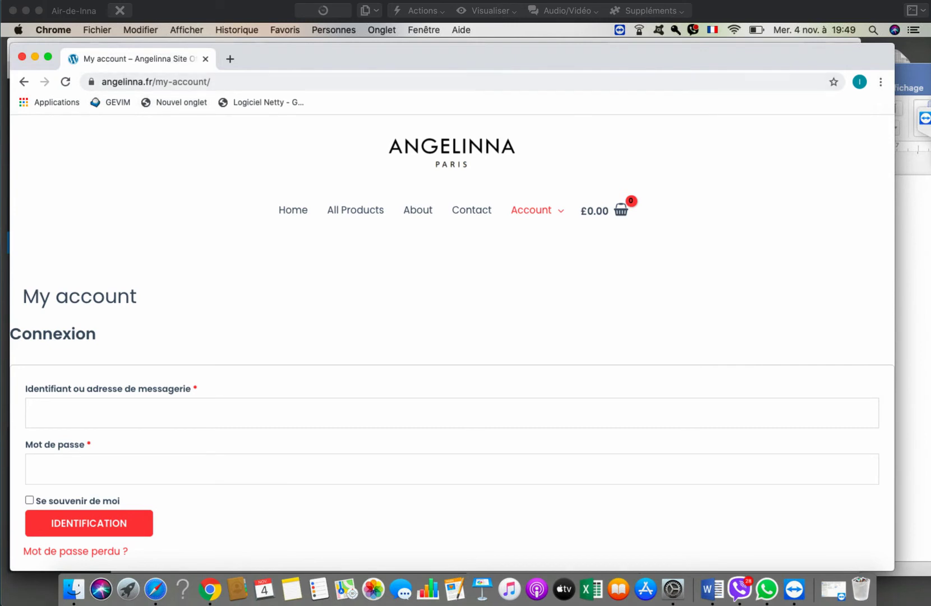
- Reload My account and submit the S'enregistrer form using the autofilled e-mail address
{"action": "left_click", "coordinate": [65, 81]}
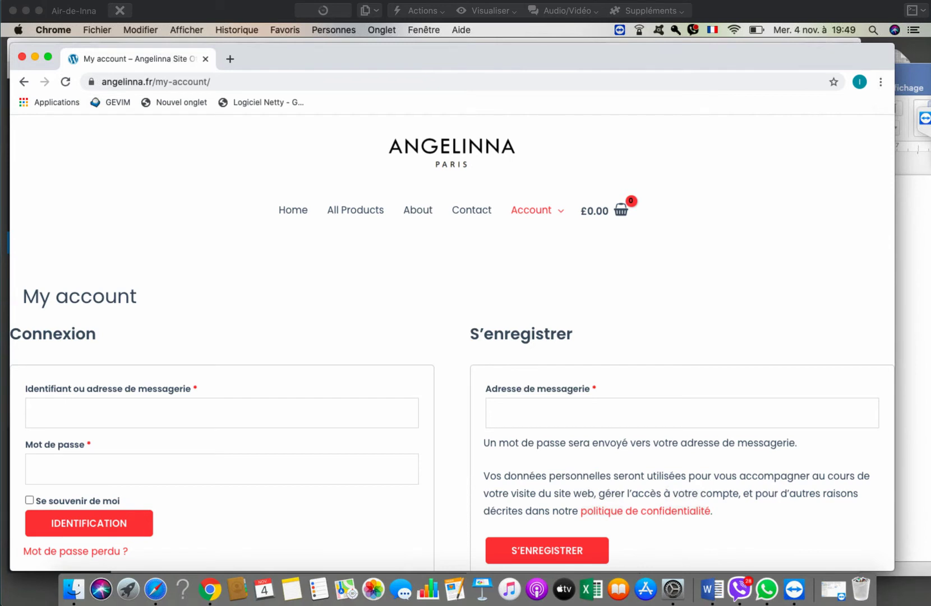
{"action": "left_click", "coordinate": [494, 413]}
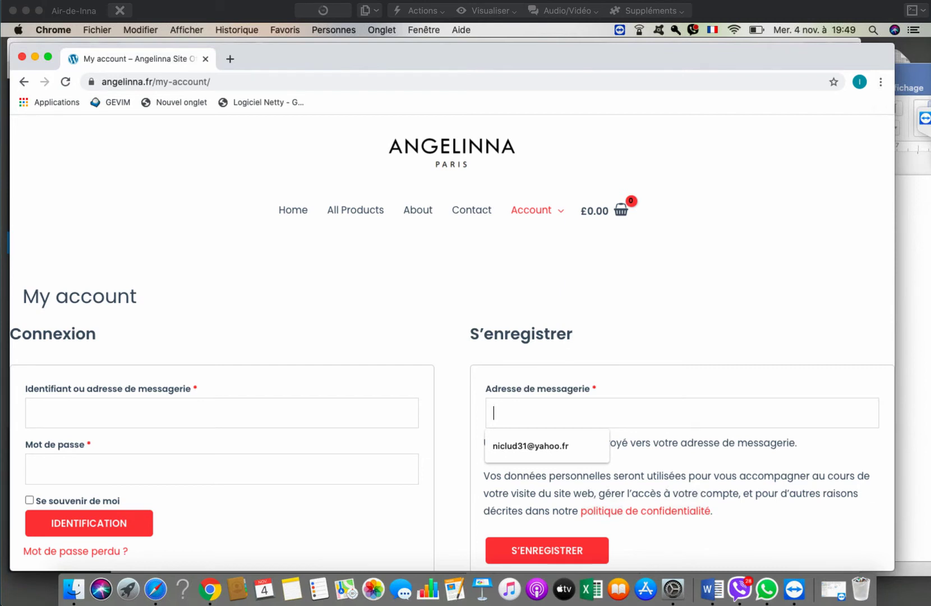
{"action": "key", "text": "Down"}
{"action": "key", "text": "Return"}
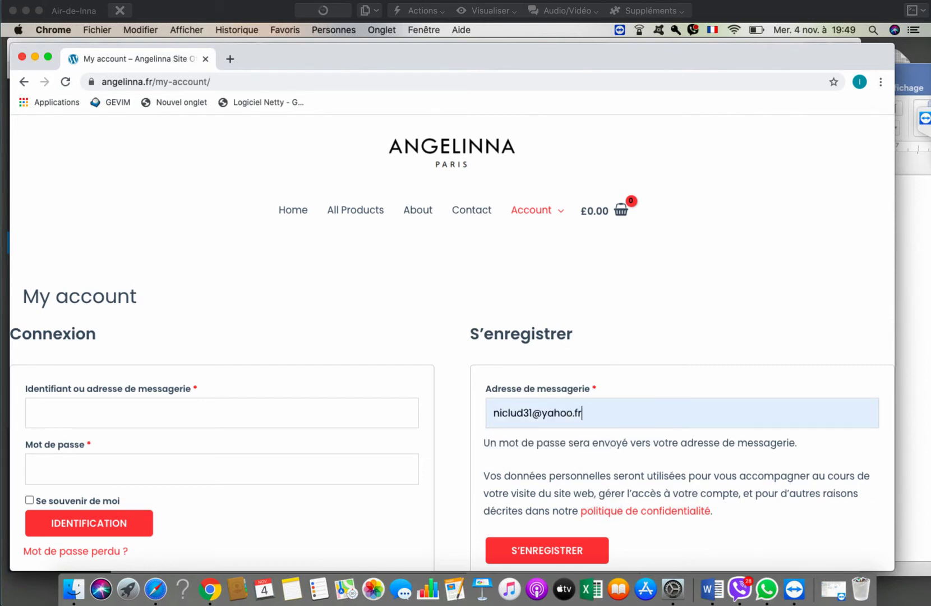
{"action": "scroll", "coordinate": [452, 336], "scroll_direction": "down", "scroll_amount": 3}
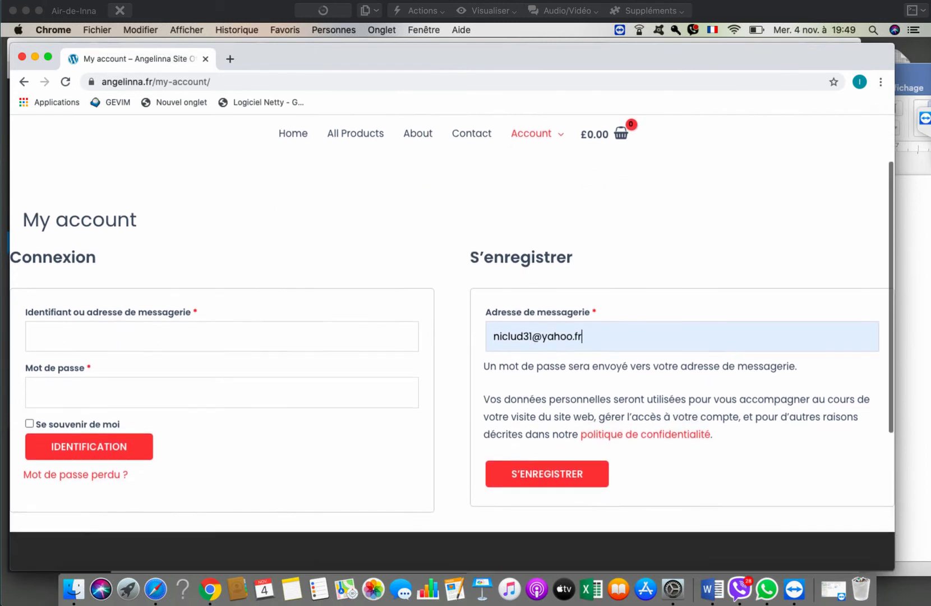
{"action": "scroll", "coordinate": [452, 337], "scroll_direction": "down", "scroll_amount": 2}
{"action": "left_click", "coordinate": [547, 438]}
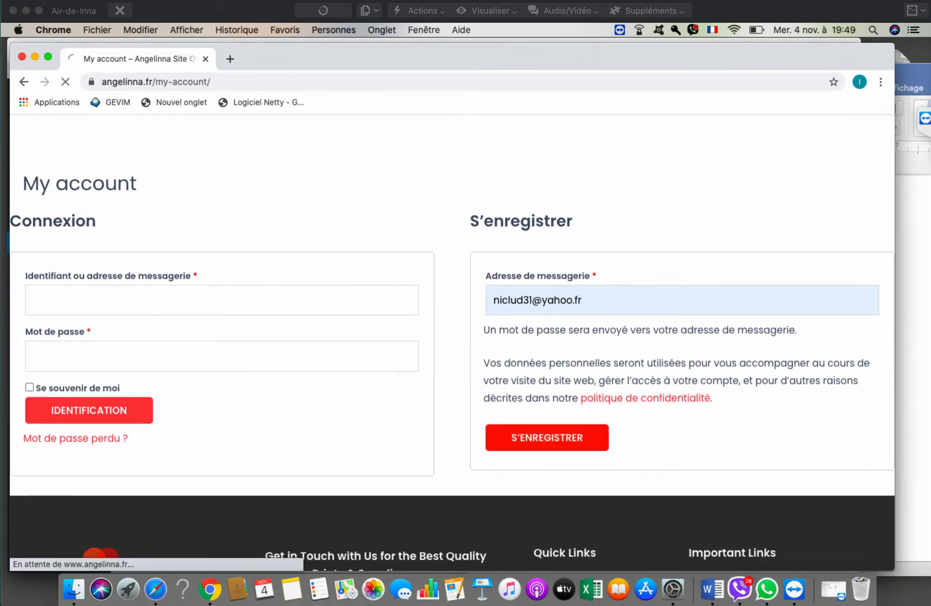
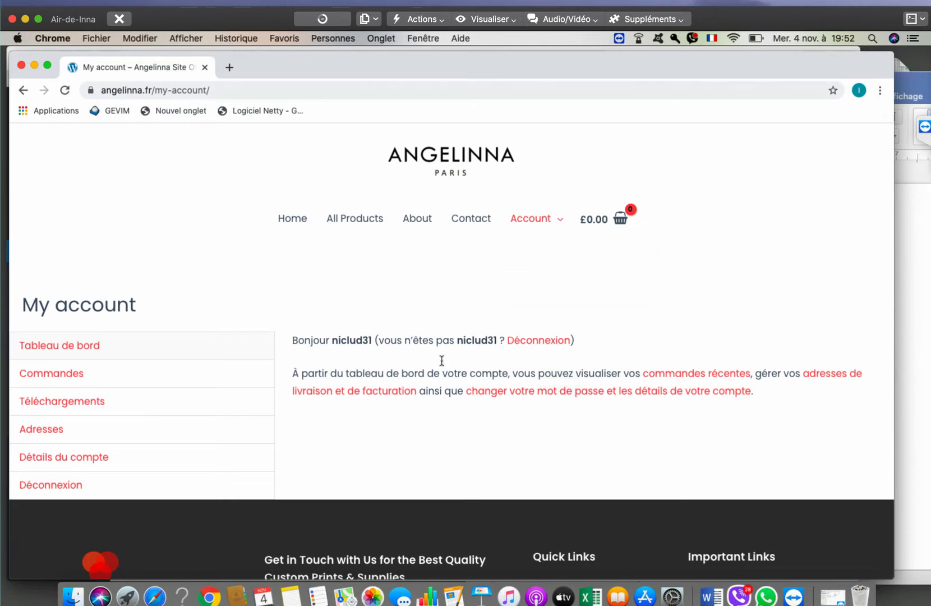
- Open the account details form and read the note about keeping the current password
{"action": "left_click", "coordinate": [52, 458]}
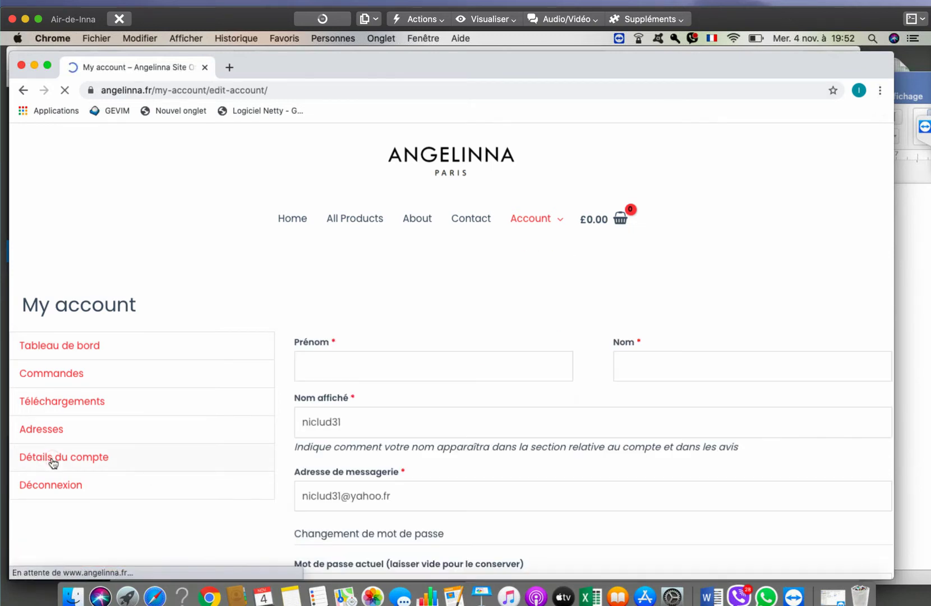
{"action": "scroll", "coordinate": [327, 424], "scroll_direction": "down", "scroll_amount": 5}
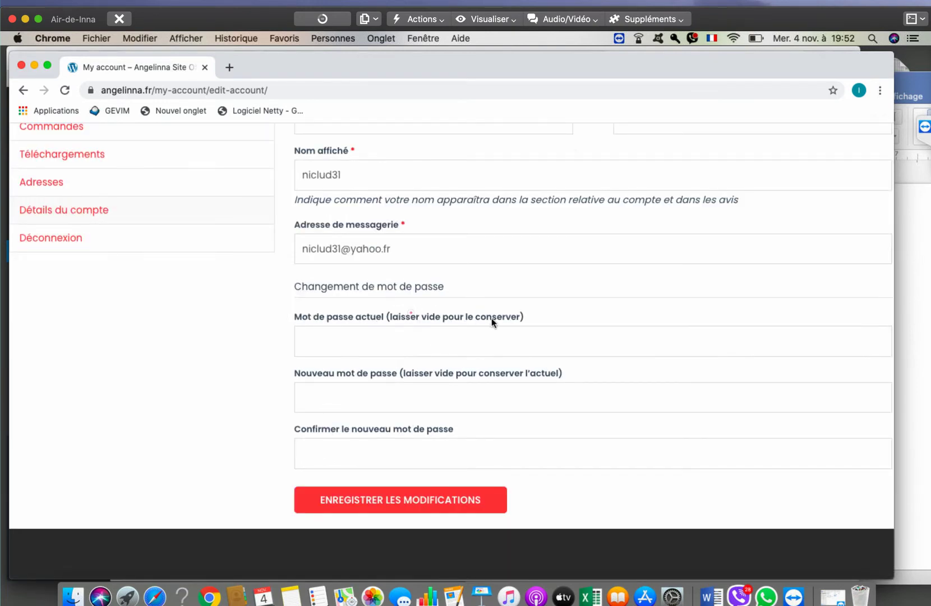
{"action": "left_click_drag", "start_coordinate": [410, 316], "coordinate": [386, 315]}
{"action": "left_click", "coordinate": [458, 318]}
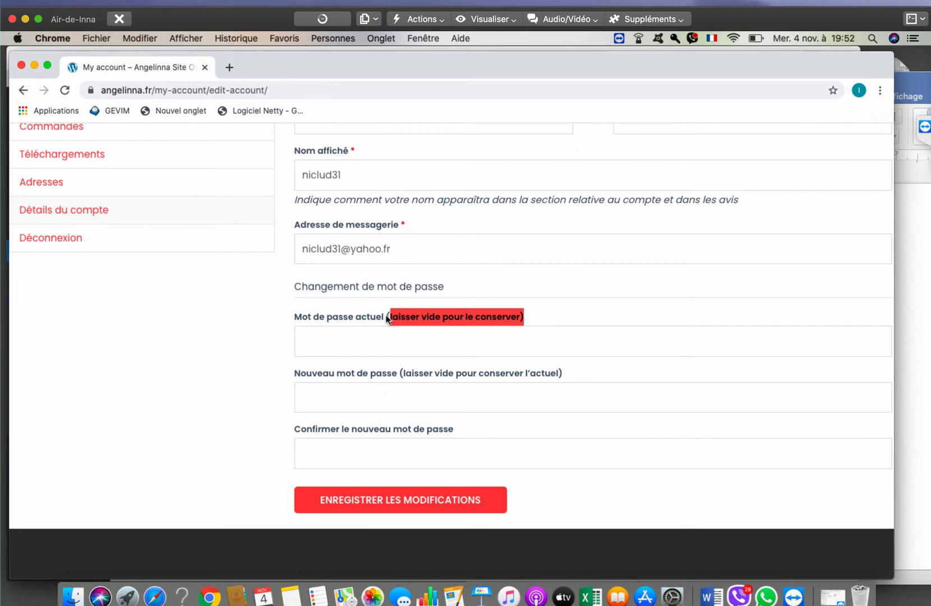
{"action": "scroll", "coordinate": [198, 440], "scroll_direction": "up", "scroll_amount": 3}
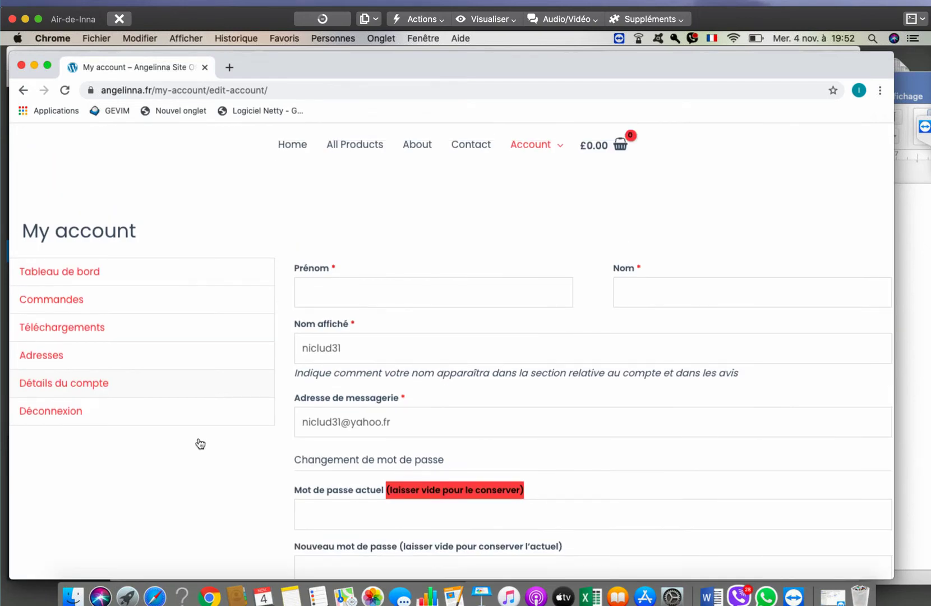
{"action": "scroll", "coordinate": [198, 438], "scroll_direction": "down", "scroll_amount": 1}
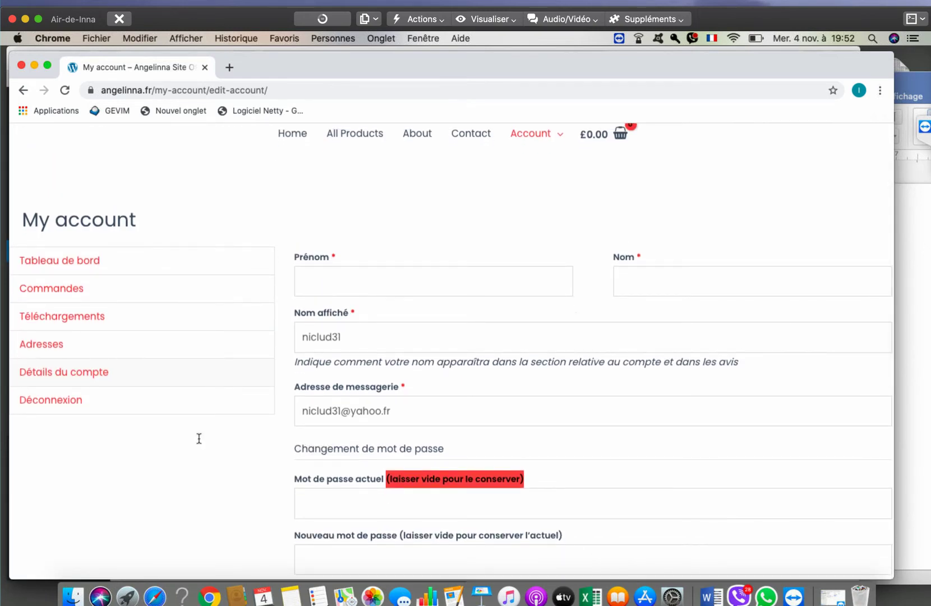
{"action": "scroll", "coordinate": [199, 438], "scroll_direction": "up", "scroll_amount": 2}
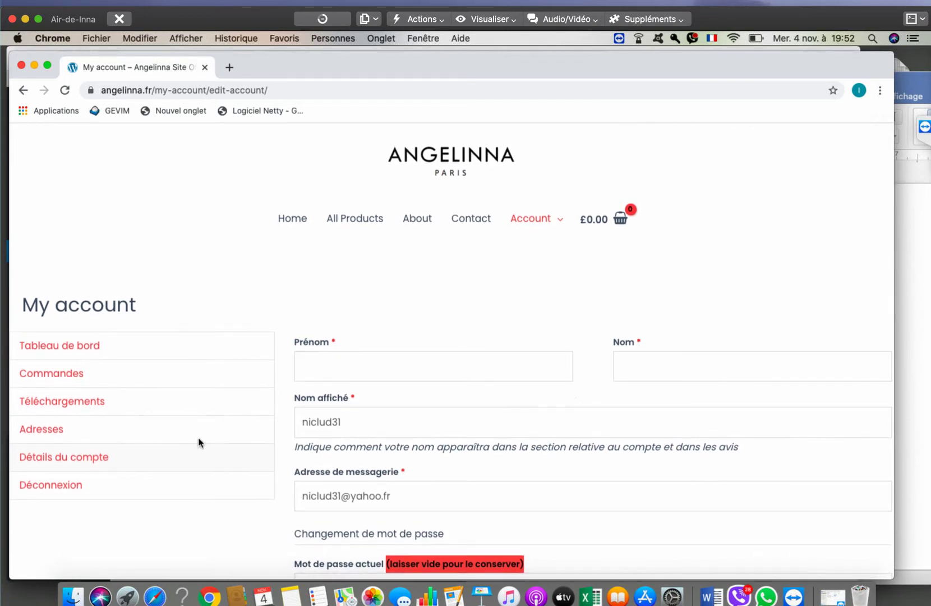
{"action": "scroll", "coordinate": [198, 437], "scroll_direction": "down", "scroll_amount": 3}
{"action": "scroll", "coordinate": [198, 437], "scroll_direction": "down", "scroll_amount": 3}
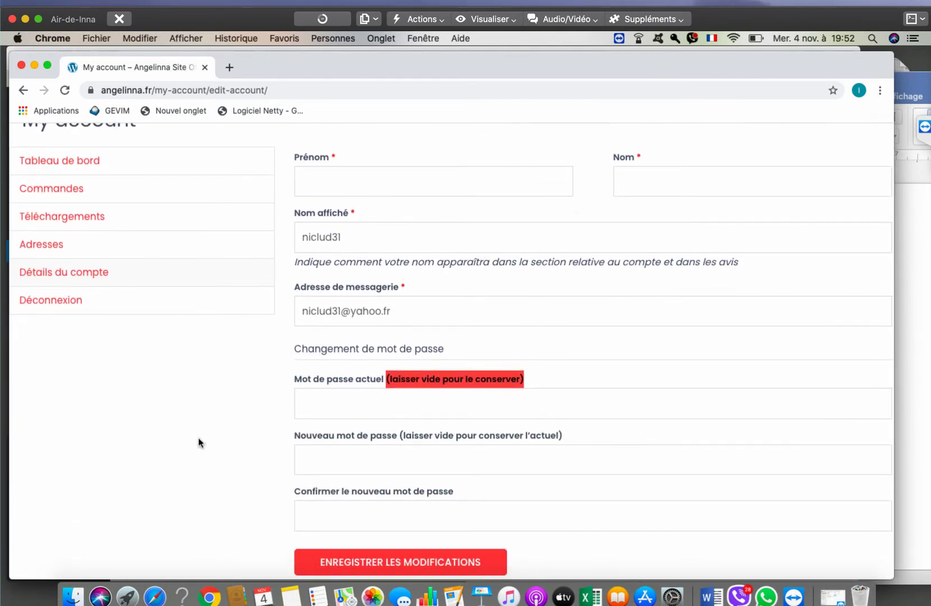
{"action": "scroll", "coordinate": [198, 442], "scroll_direction": "down", "scroll_amount": 1}
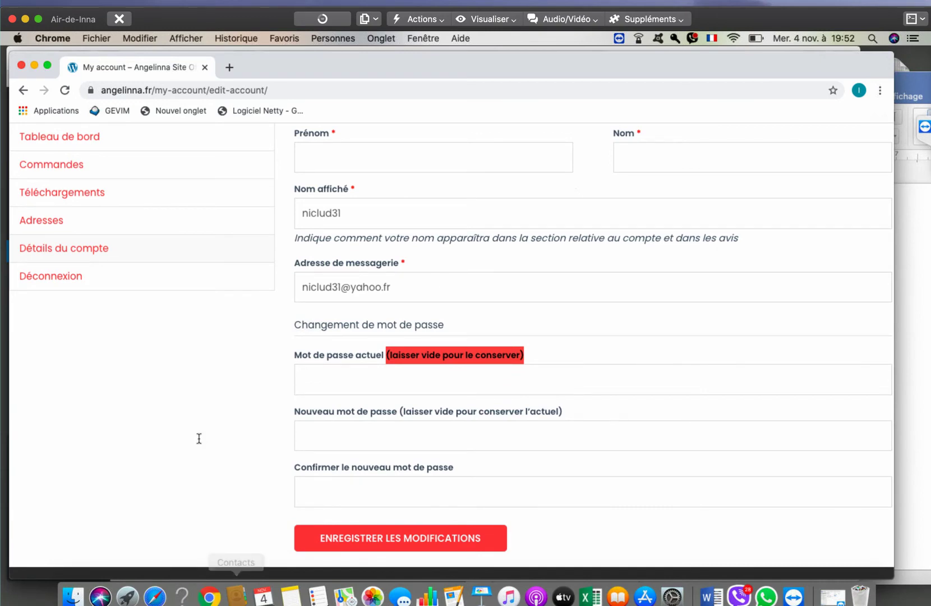
{"action": "scroll", "coordinate": [199, 443], "scroll_direction": "down", "scroll_amount": 2}
{"action": "scroll", "coordinate": [198, 443], "scroll_direction": "up", "scroll_amount": 10}
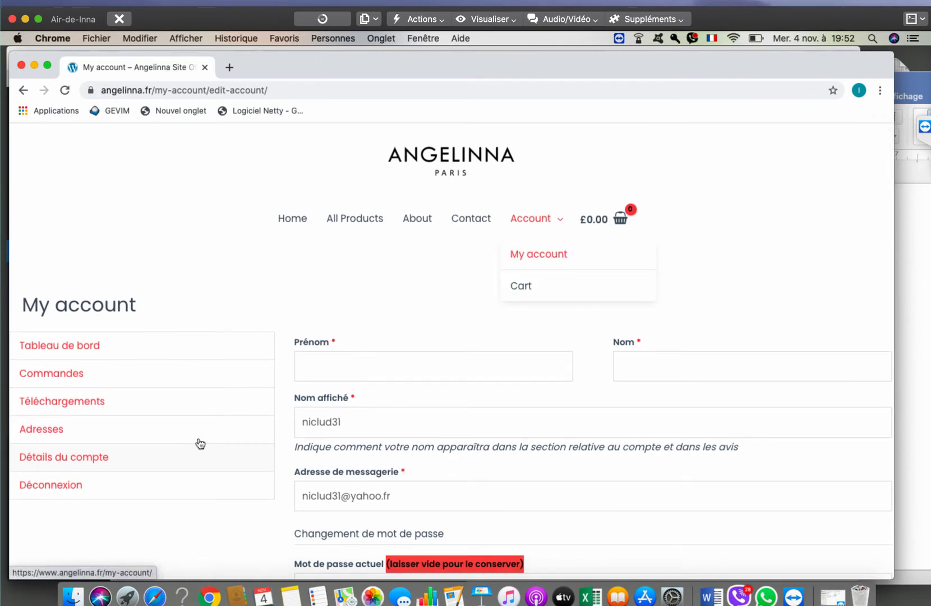
- Return to the account dashboard, reopen the account details and focus the current password field
{"action": "left_click", "coordinate": [201, 443]}
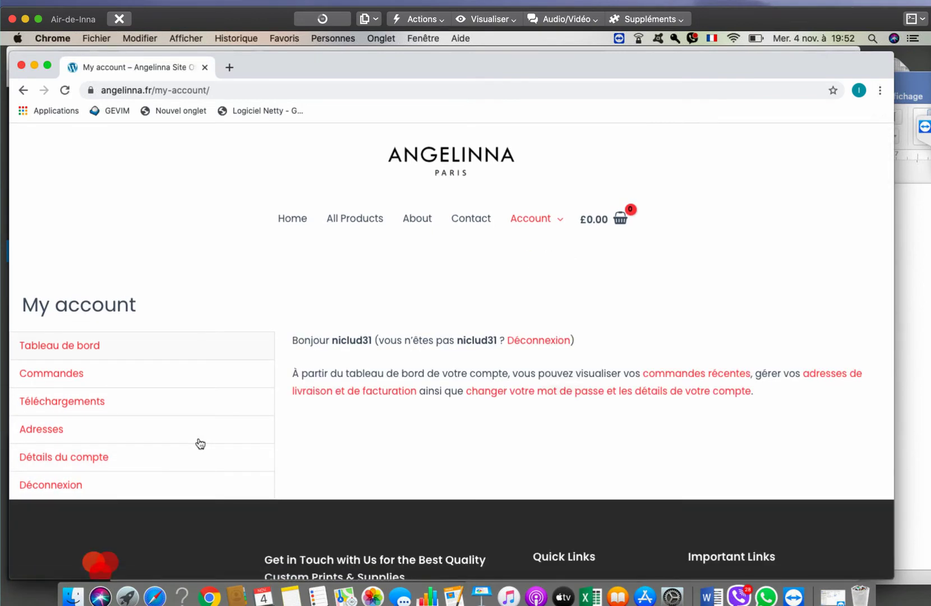
{"action": "scroll", "coordinate": [199, 443], "scroll_direction": "down", "scroll_amount": 5}
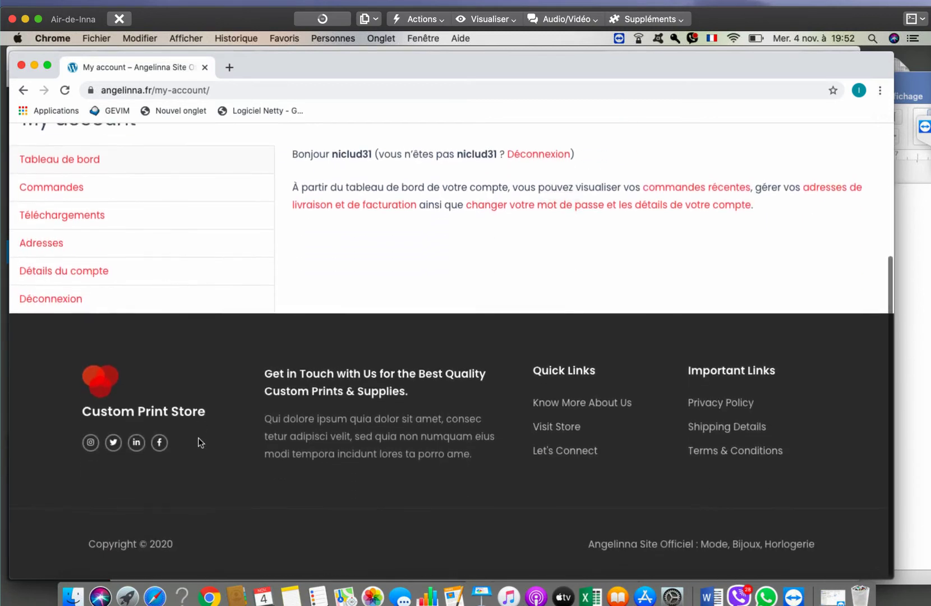
{"action": "scroll", "coordinate": [199, 442], "scroll_direction": "up", "scroll_amount": 2}
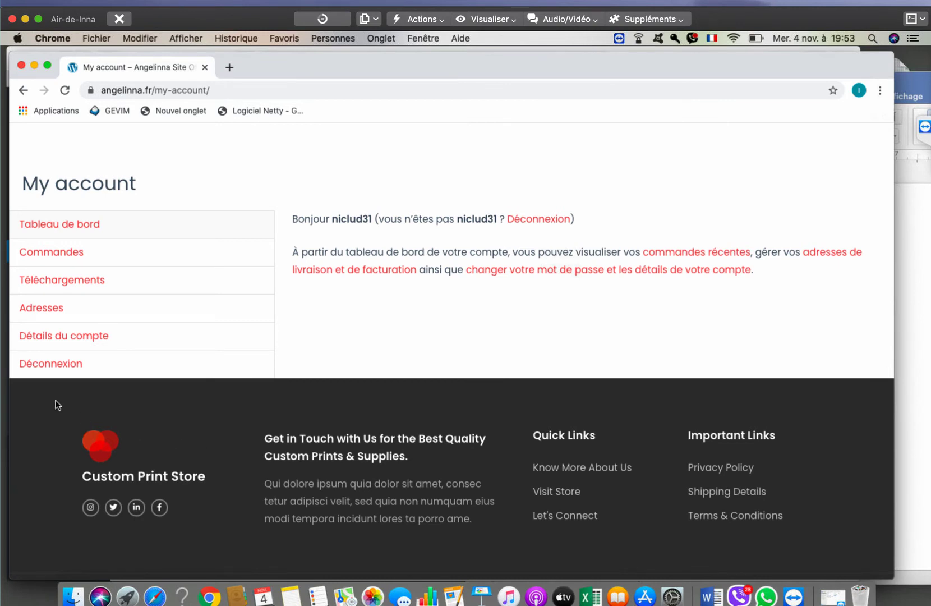
{"action": "left_click", "coordinate": [68, 335]}
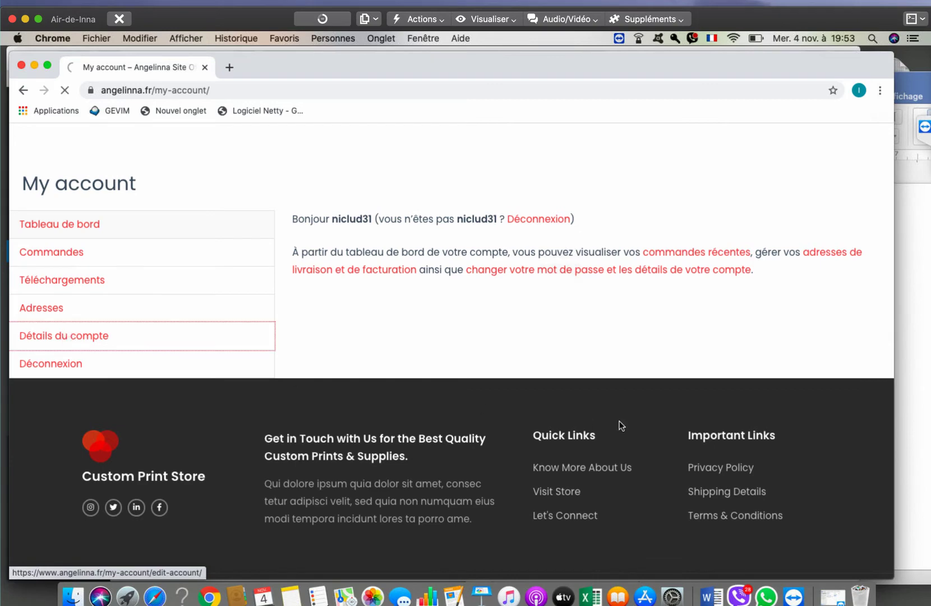
{"action": "scroll", "coordinate": [498, 529], "scroll_direction": "down", "scroll_amount": 3}
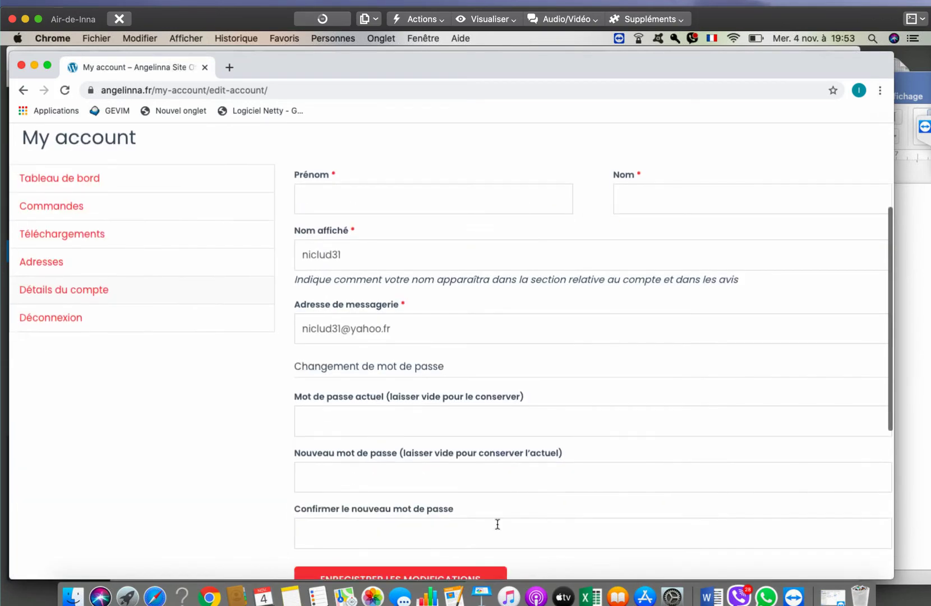
{"action": "left_click", "coordinate": [358, 414]}
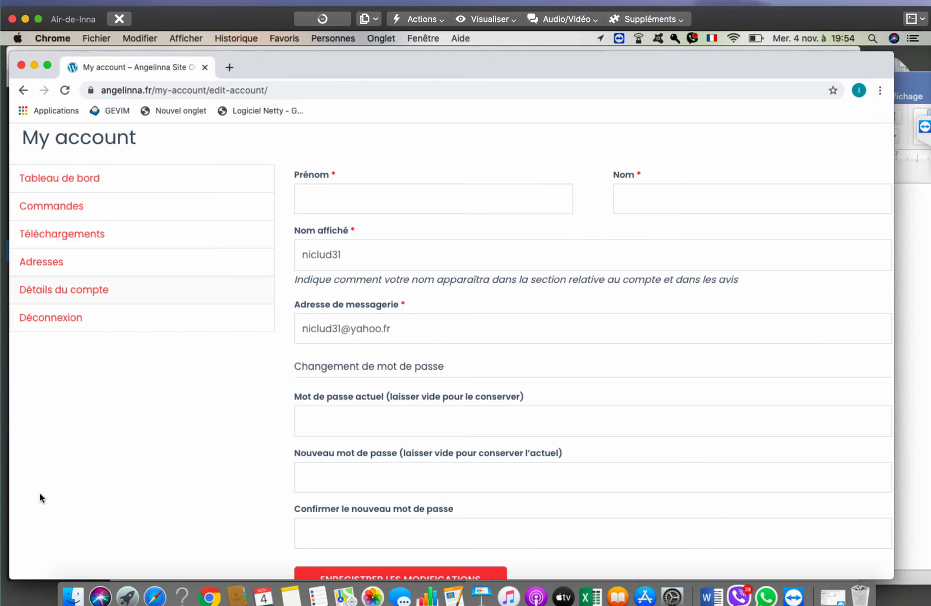
{"action": "left_click", "coordinate": [155, 596]}
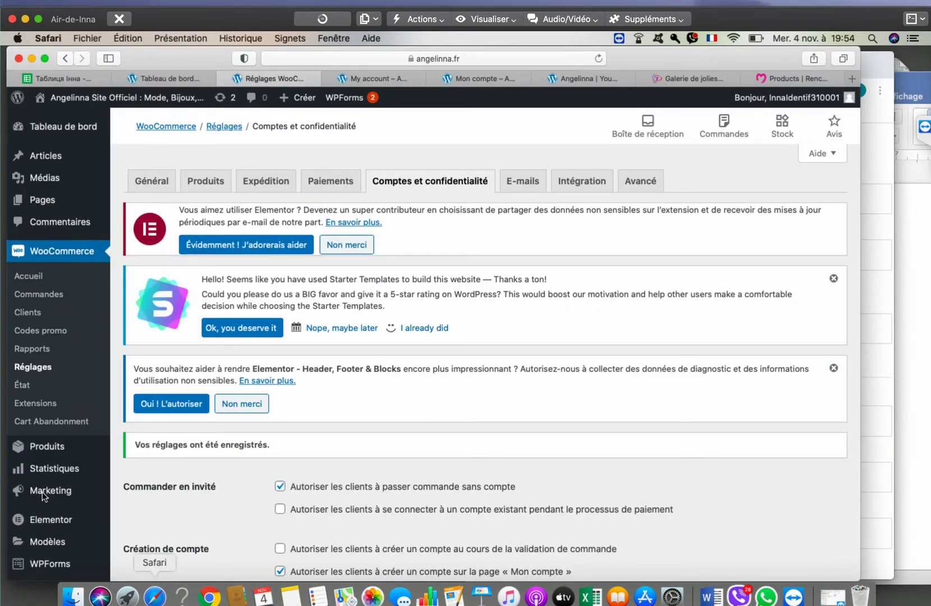
- Look over the Comptes et confidentialité settings, then move to the Général settings tab
{"action": "scroll", "coordinate": [227, 476], "scroll_direction": "down", "scroll_amount": 10}
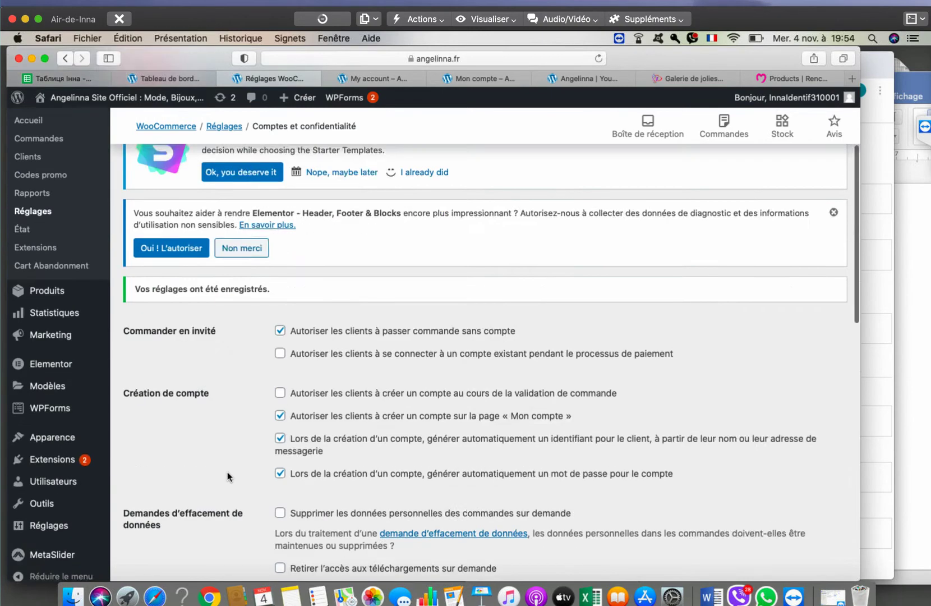
{"action": "scroll", "coordinate": [227, 473], "scroll_direction": "down", "scroll_amount": 10}
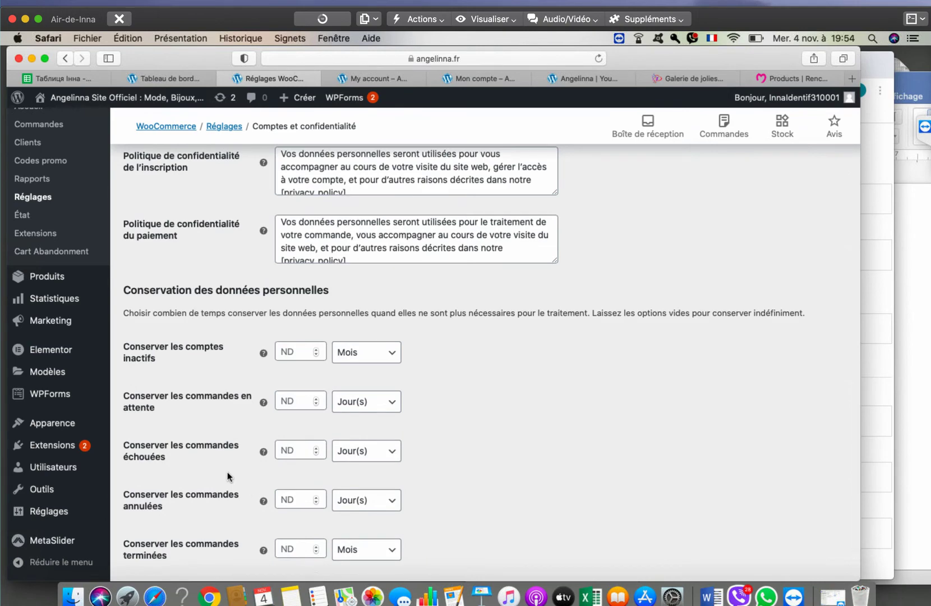
{"action": "scroll", "coordinate": [227, 476], "scroll_direction": "up", "scroll_amount": 10}
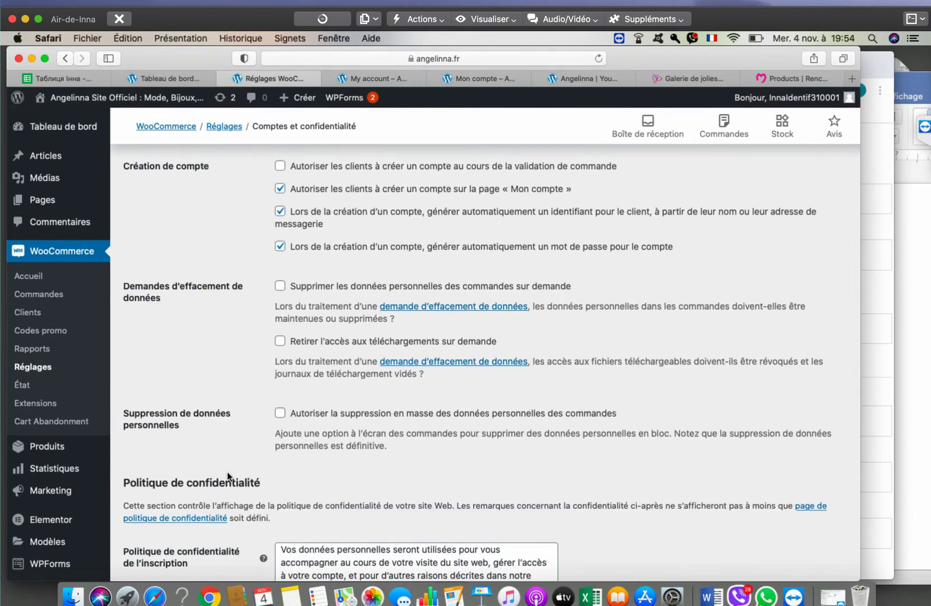
{"action": "scroll", "coordinate": [227, 476], "scroll_direction": "up", "scroll_amount": 6}
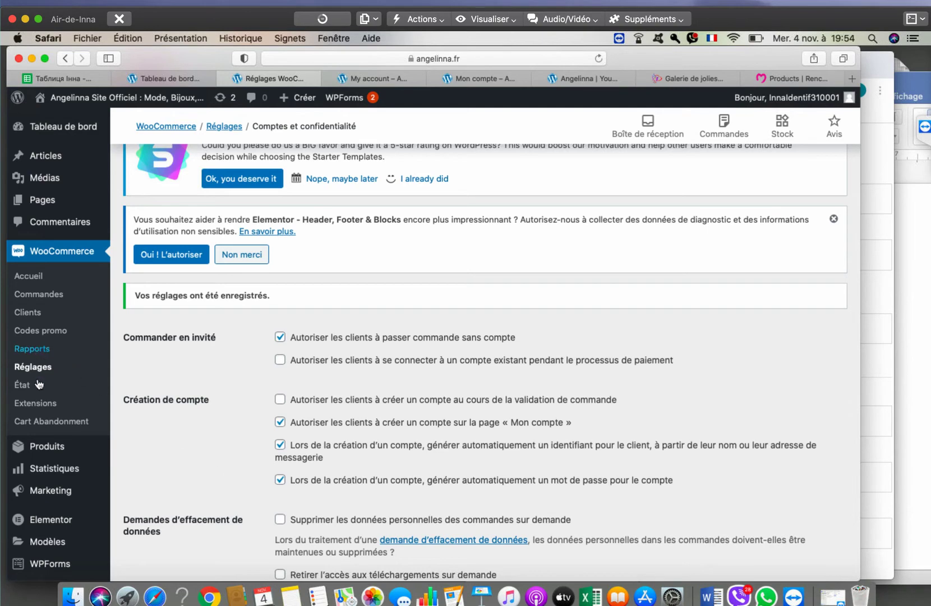
{"action": "scroll", "coordinate": [262, 386], "scroll_direction": "up", "scroll_amount": 4}
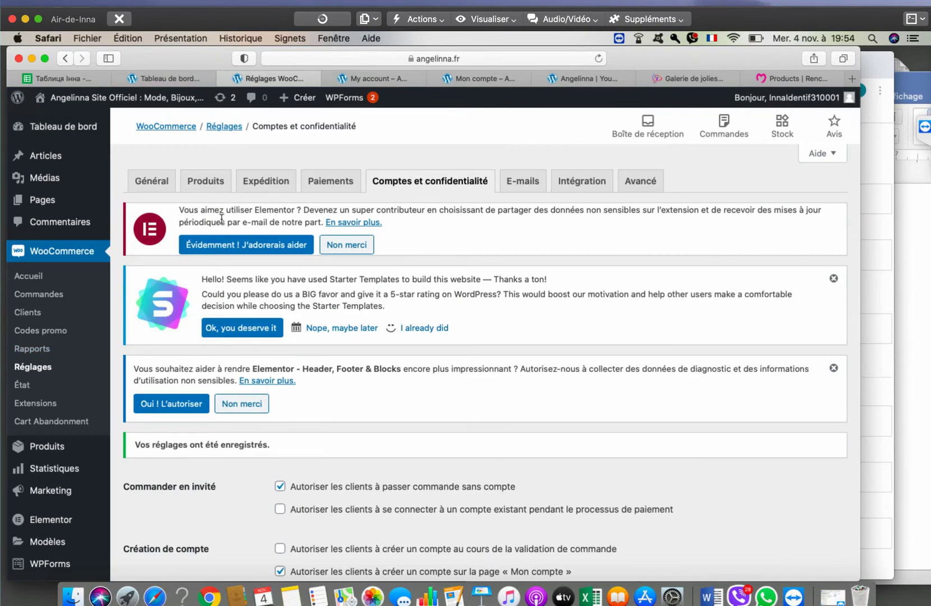
{"action": "left_click", "coordinate": [157, 178]}
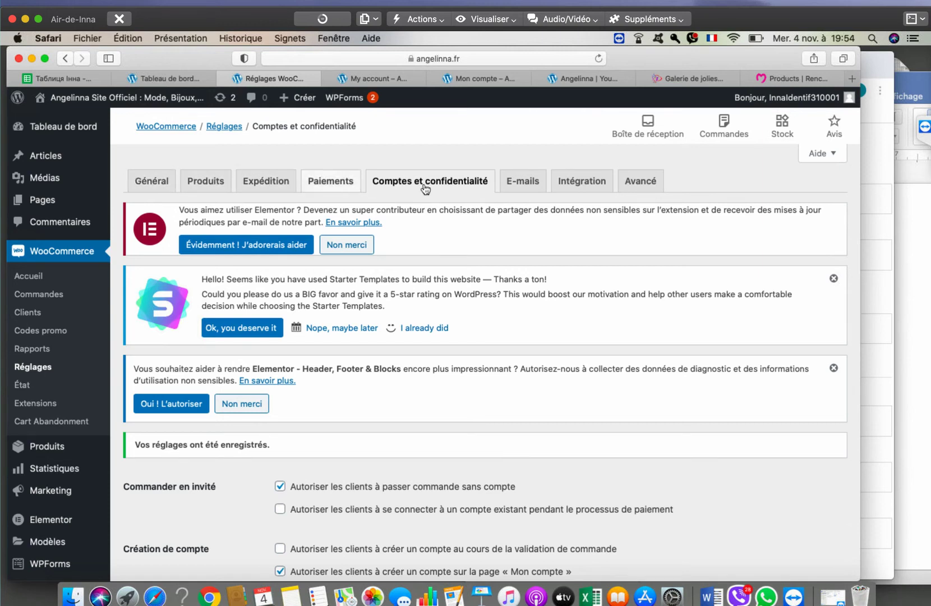
{"action": "left_click", "coordinate": [145, 188]}
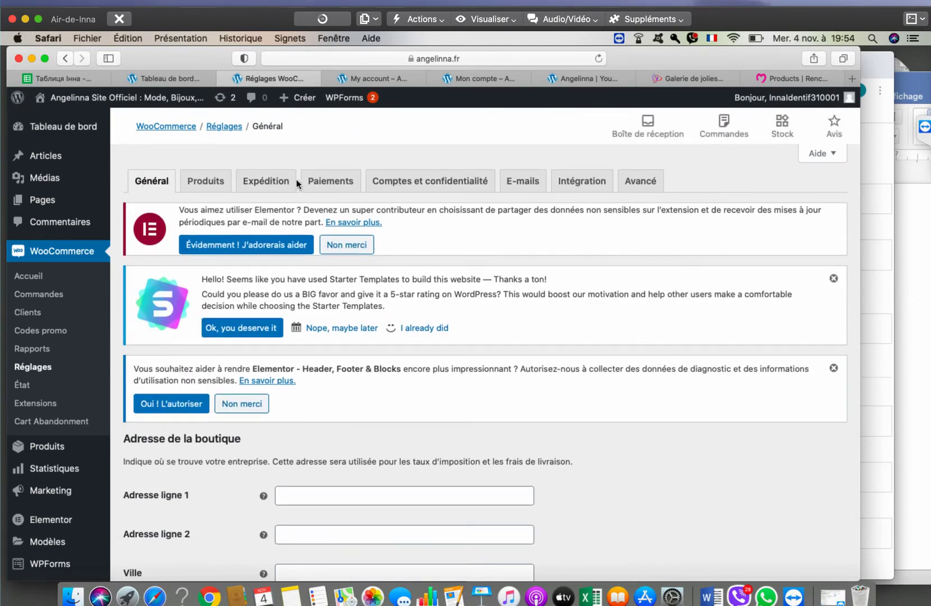
- In the Produits settings, check the Page boutique list and keep Shop as the shop page
{"action": "left_click", "coordinate": [207, 181]}
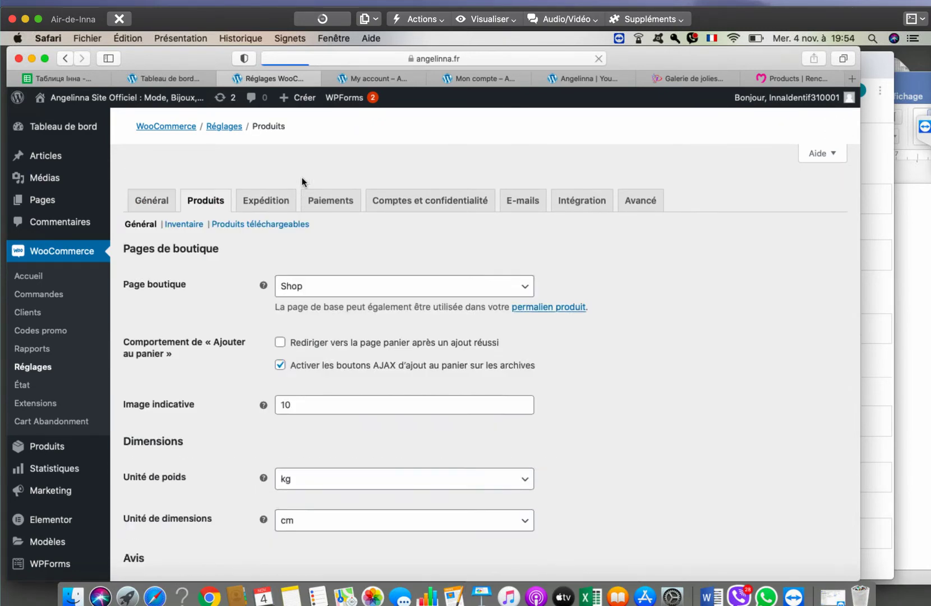
{"action": "scroll", "coordinate": [334, 236], "scroll_direction": "down", "scroll_amount": 4}
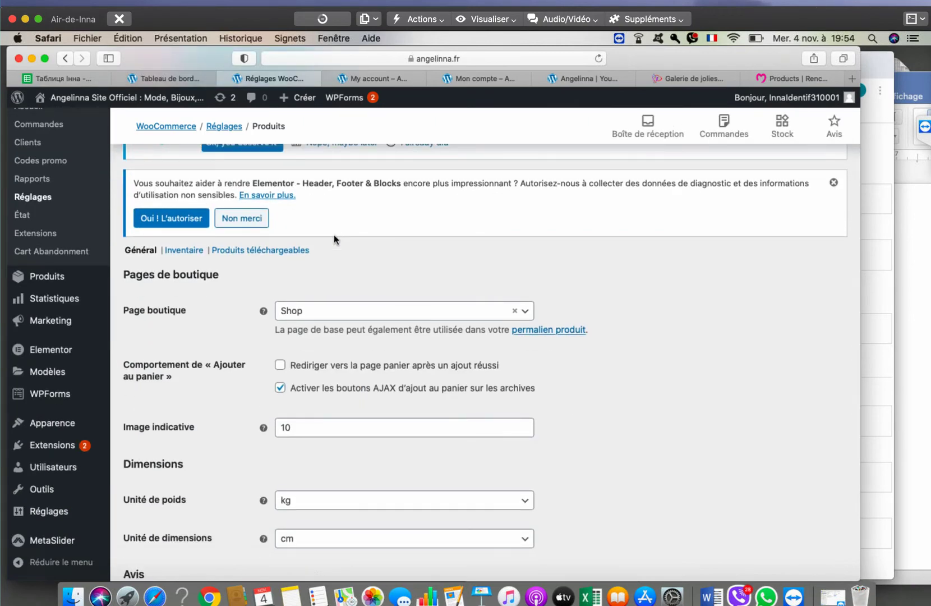
{"action": "scroll", "coordinate": [334, 234], "scroll_direction": "up", "scroll_amount": 4}
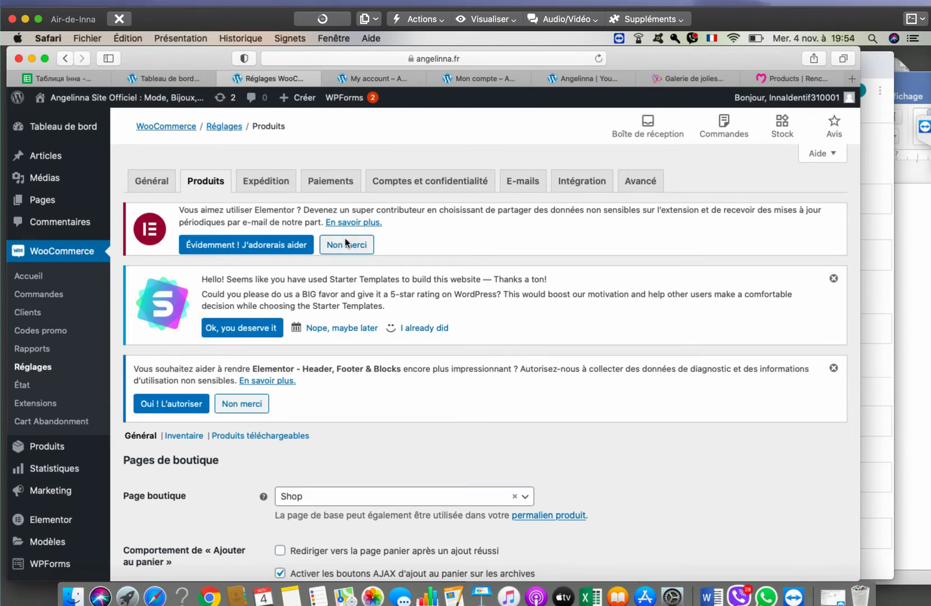
{"action": "scroll", "coordinate": [387, 265], "scroll_direction": "down", "scroll_amount": 4}
{"action": "left_click", "coordinate": [361, 335]}
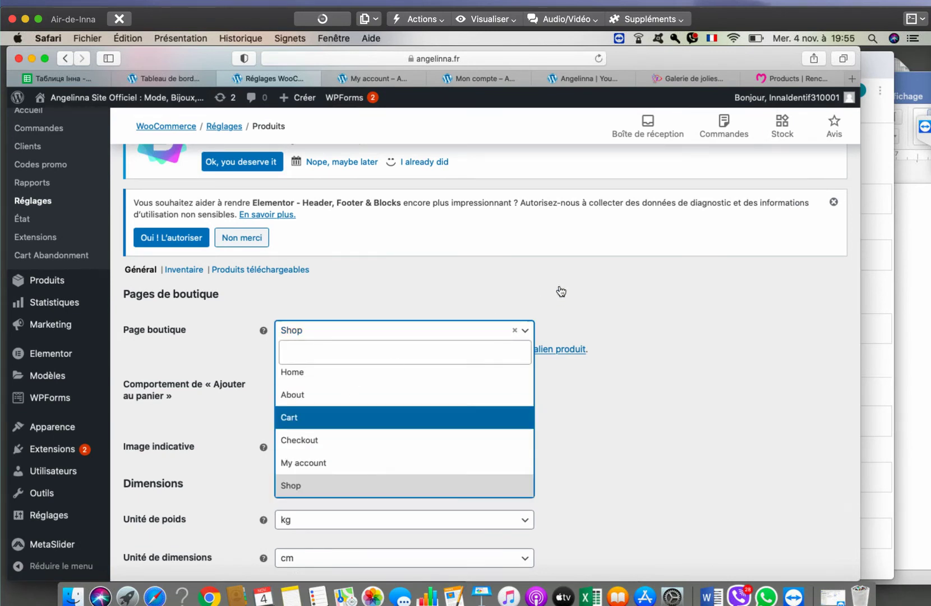
{"action": "left_click", "coordinate": [580, 243]}
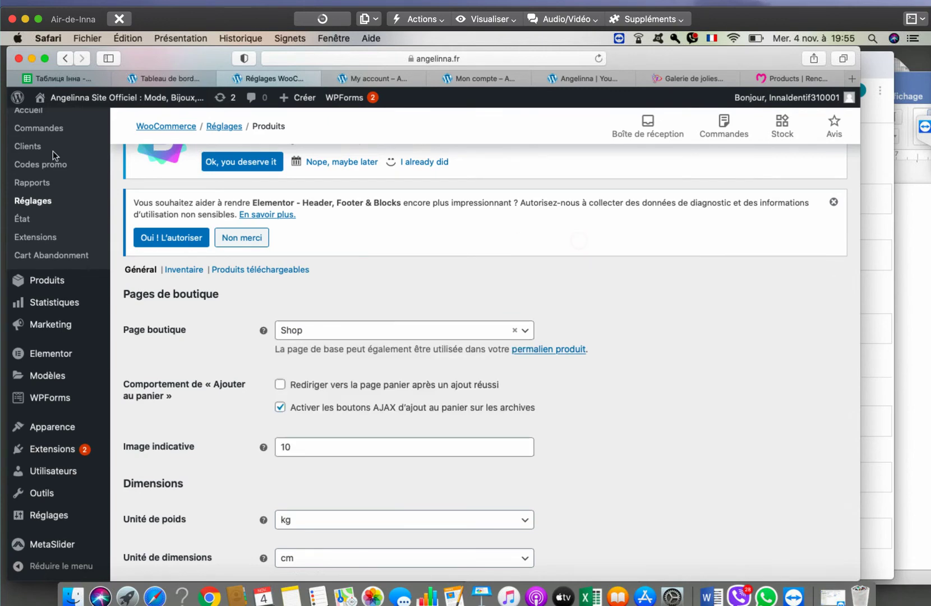
{"action": "scroll", "coordinate": [56, 247], "scroll_direction": "up", "scroll_amount": 5}
- Open Pages > Toutes les pages and scroll down to the Cart row
{"action": "mouse_move", "coordinate": [47, 202]}
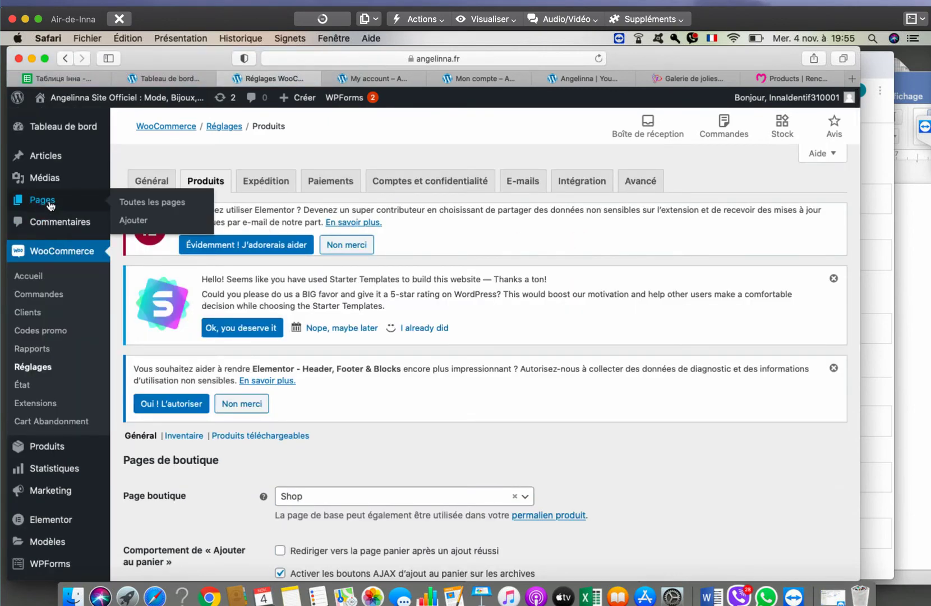
{"action": "left_click", "coordinate": [150, 202]}
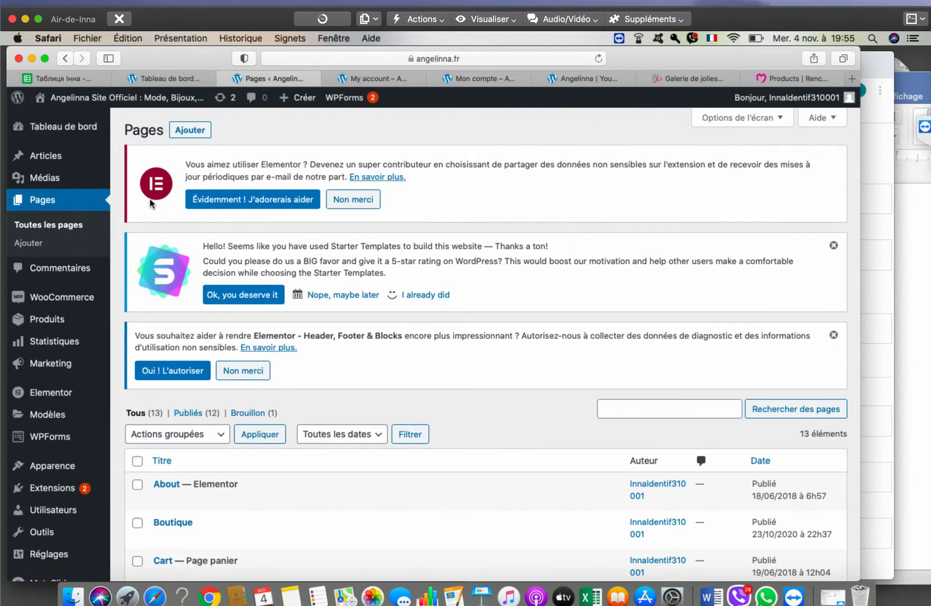
{"action": "scroll", "coordinate": [279, 273], "scroll_direction": "down", "scroll_amount": 4}
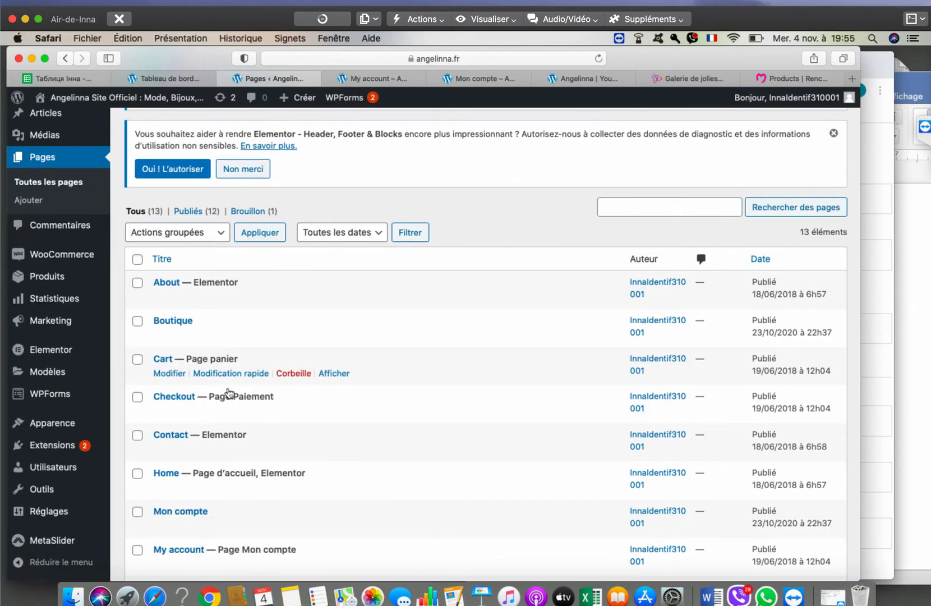
{"action": "mouse_move", "coordinate": [147, 359]}
- Quick-edit the Cart page and change its title to Panier
{"action": "left_click", "coordinate": [241, 380]}
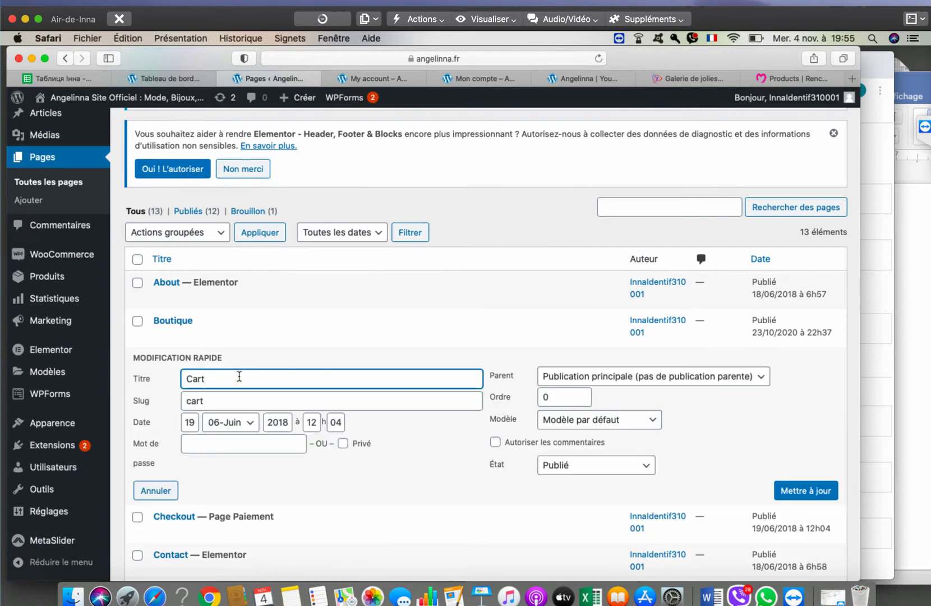
{"action": "double_click", "coordinate": [202, 377]}
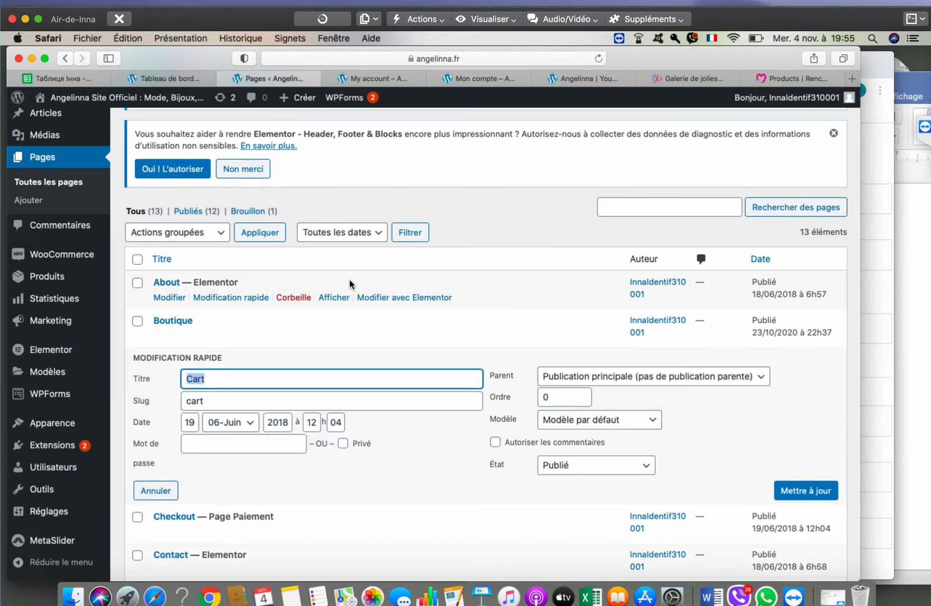
{"action": "type", "text": "Panier"}
- After a brief edit in the browser address bar, set the slug to panier and save
{"action": "left_click", "coordinate": [484, 57]}
{"action": "left_click_drag", "start_coordinate": [368, 59], "coordinate": [545, 56]}
{"action": "type", "text": "pa"}
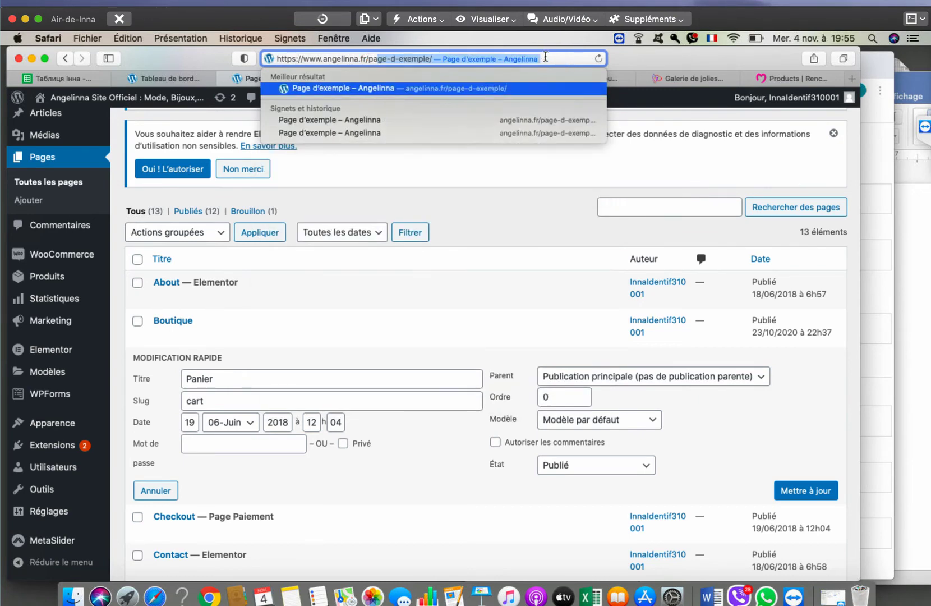
{"action": "key", "text": "BackSpace"}
{"action": "type", "text": "i"}
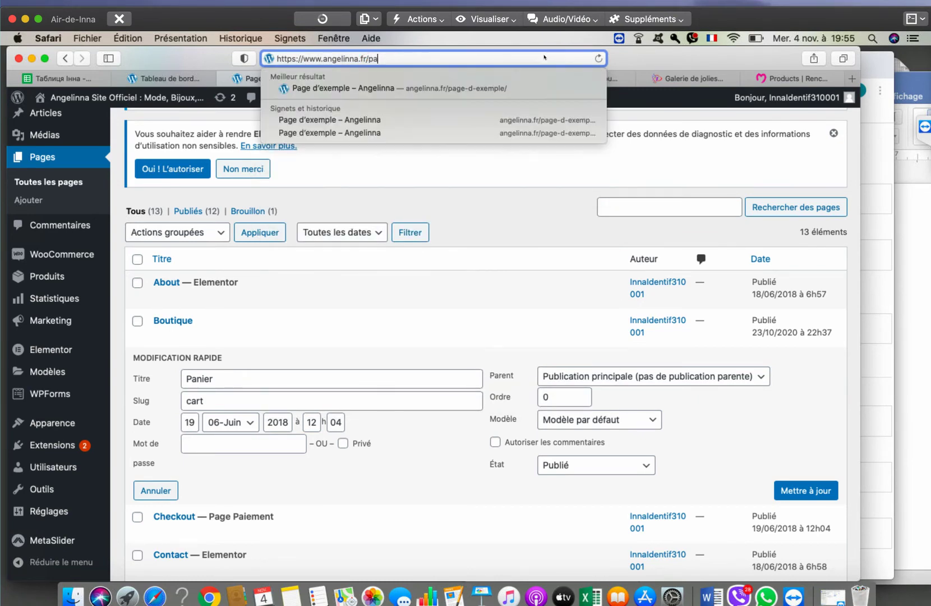
{"action": "key", "text": "BackSpace"}
{"action": "type", "text": "nier"}
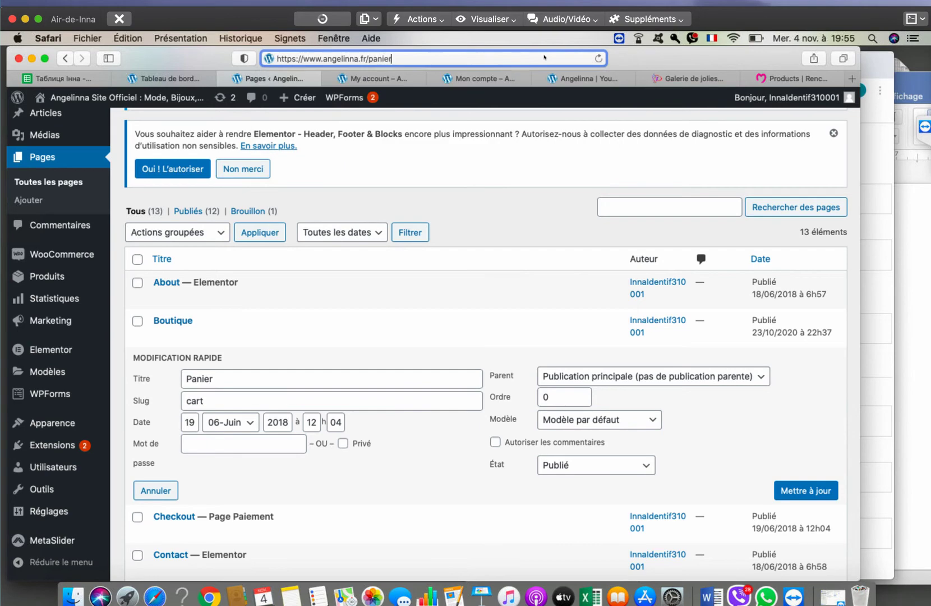
{"action": "key", "text": "BackSpace"}
{"action": "key", "text": "BackSpace"}
{"action": "key", "text": "BackSpace"}
{"action": "key", "text": "BackSpace"}
{"action": "key", "text": "BackSpace"}
{"action": "key", "text": "BackSpace"}
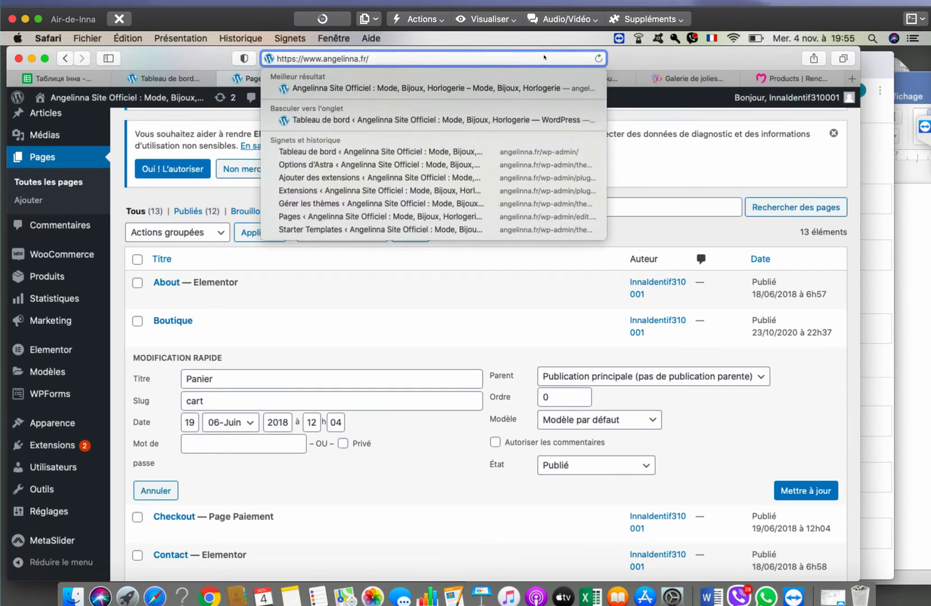
{"action": "key", "text": "Escape"}
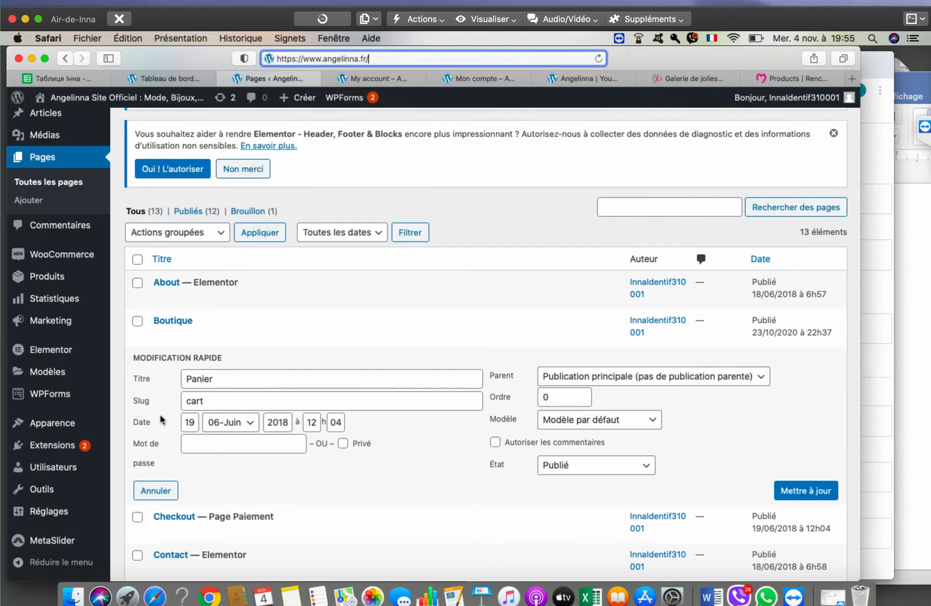
{"action": "double_click", "coordinate": [211, 397]}
{"action": "type", "text": "panier"}
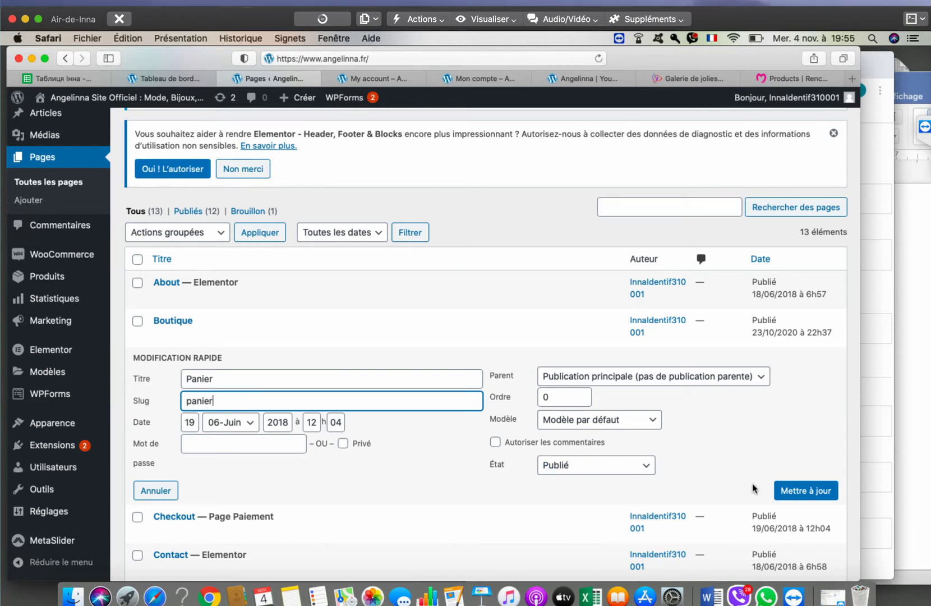
{"action": "left_click", "coordinate": [789, 491]}
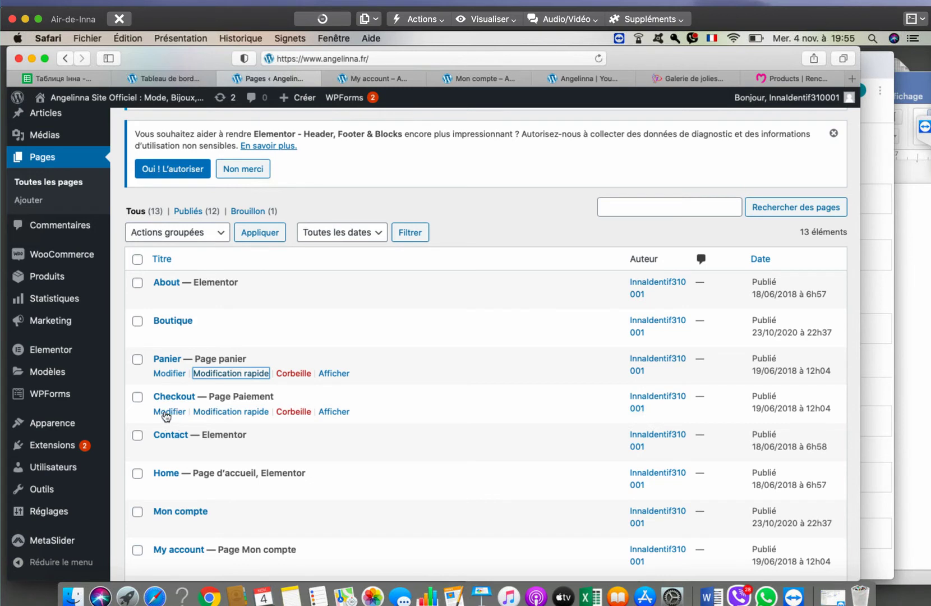
- Rename the Checkout page to Paiement with slug paiement and save it
{"action": "left_click", "coordinate": [227, 413]}
{"action": "key", "text": "super+a"}
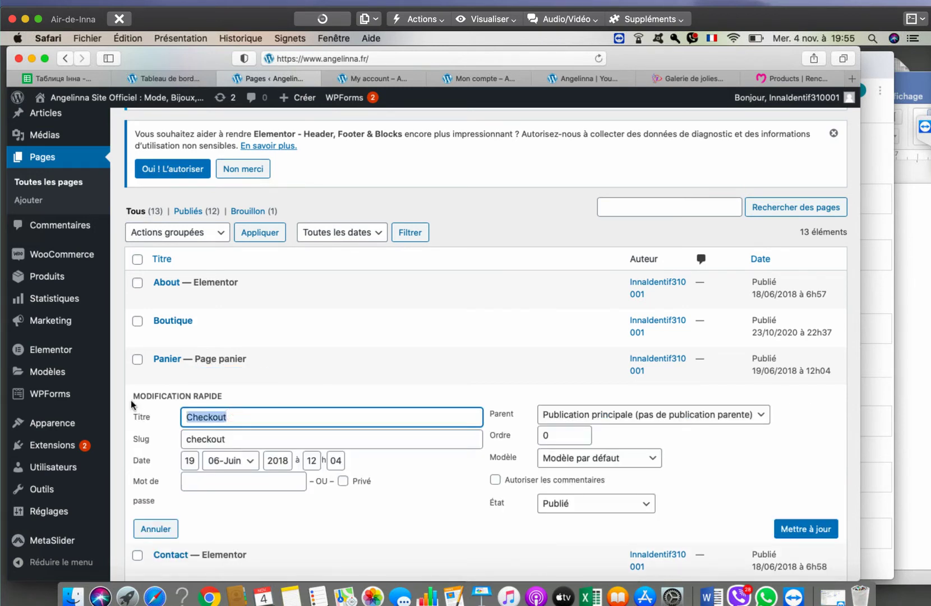
{"action": "type", "text": "Paiement"}
{"action": "key", "text": "Tab"}
{"action": "type", "text": "paiement"}
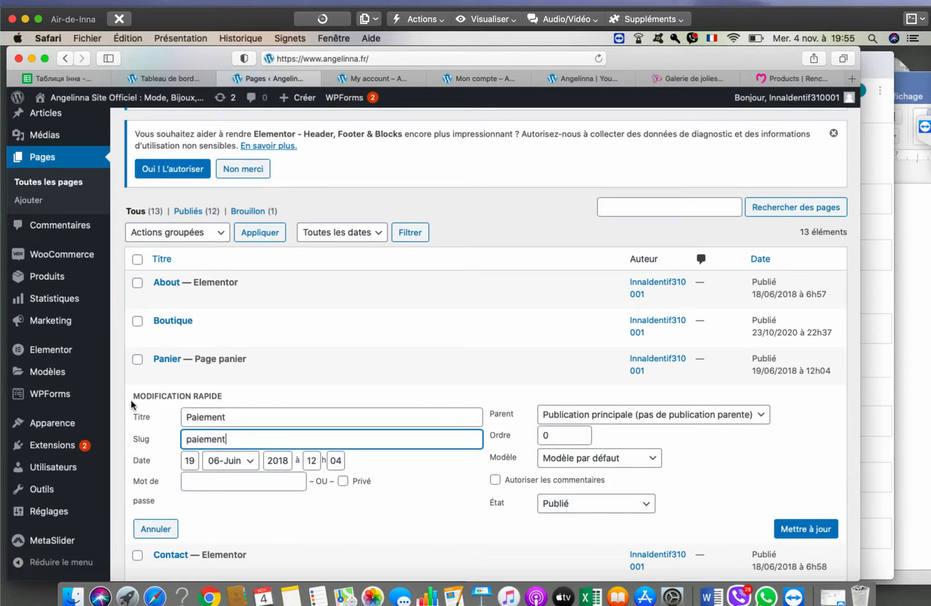
{"action": "left_click", "coordinate": [822, 529]}
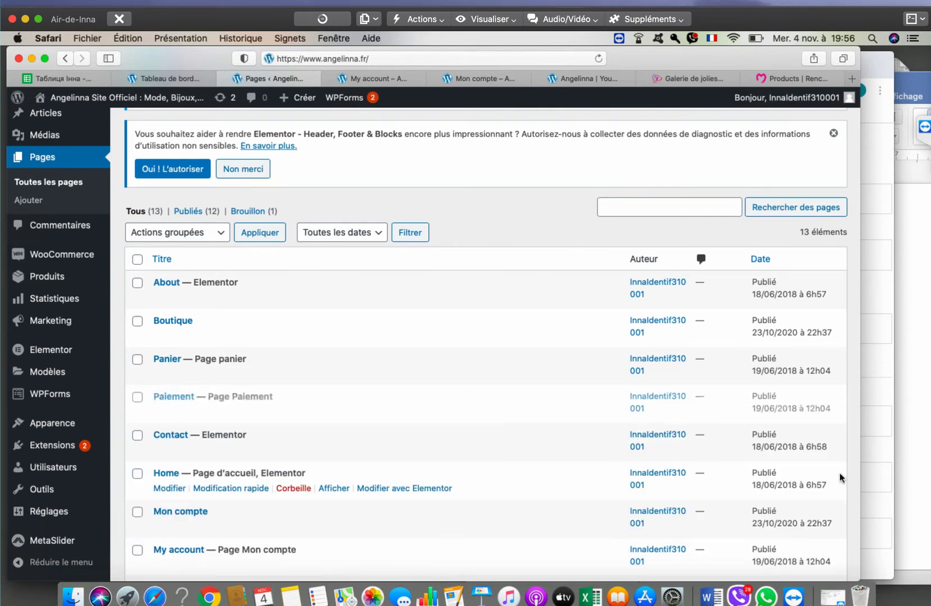
- Rename the Home page to Accueil with slug accueil and save it
{"action": "scroll", "coordinate": [405, 349], "scroll_direction": "down", "scroll_amount": 5}
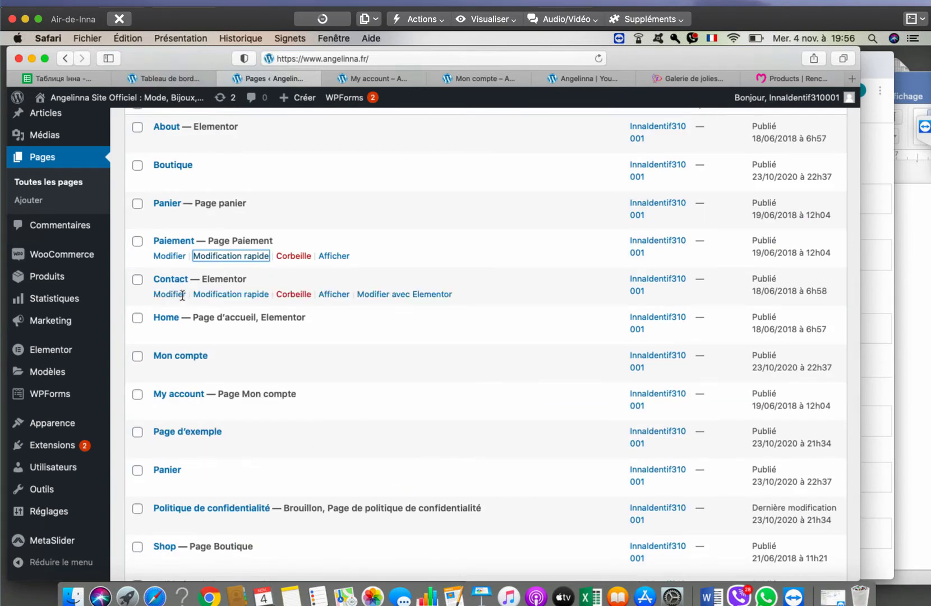
{"action": "mouse_move", "coordinate": [209, 324]}
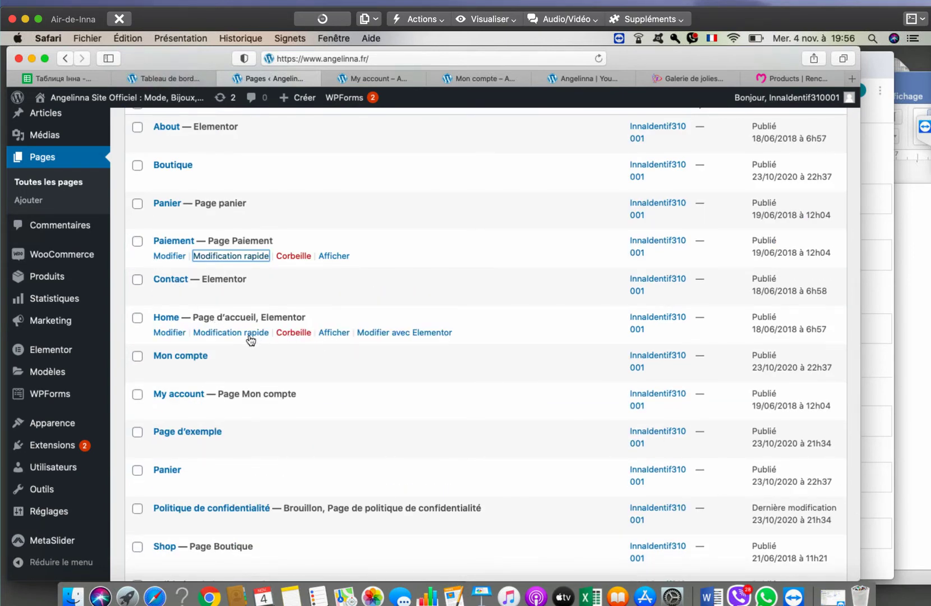
{"action": "left_click", "coordinate": [251, 340]}
{"action": "double_click", "coordinate": [191, 336]}
{"action": "type", "text": "Ac"}
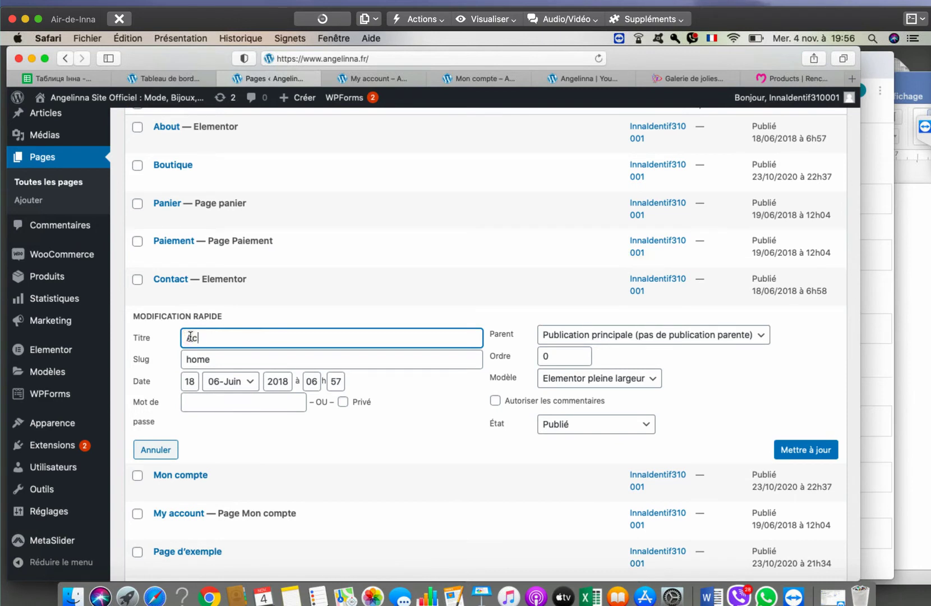
{"action": "type", "text": "cueil"}
{"action": "key", "text": "Tab"}
{"action": "type", "text": "ac"}
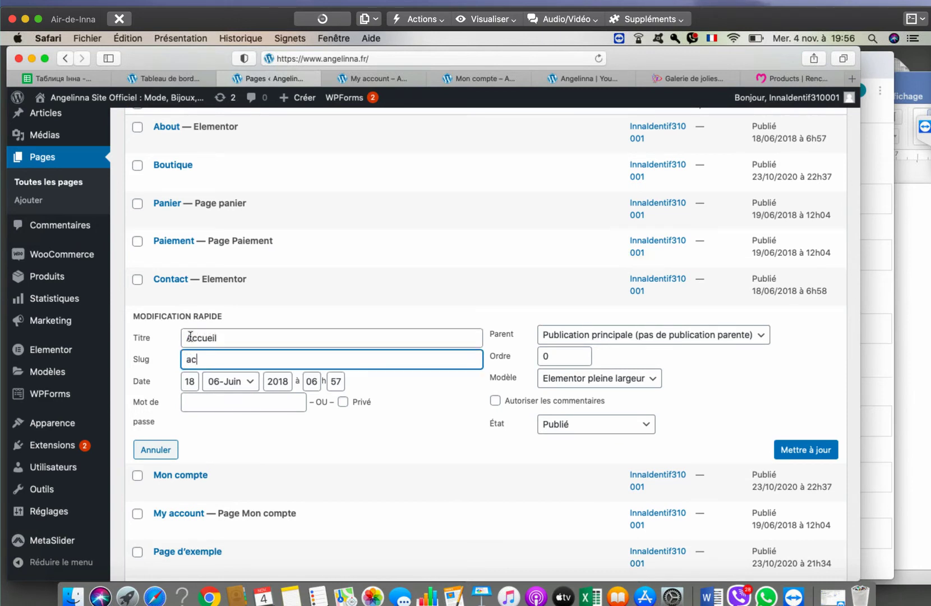
{"action": "type", "text": "cueil"}
{"action": "left_click", "coordinate": [805, 452]}
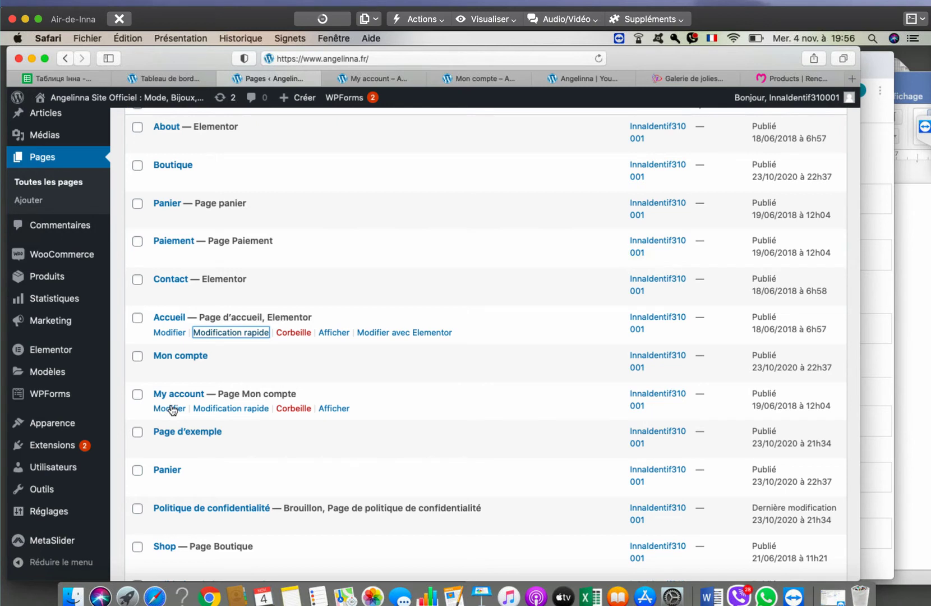
- Quick-edit My account, entering title 'Mon compte' and slug 'mon-compte', then update
{"action": "left_click", "coordinate": [222, 408]}
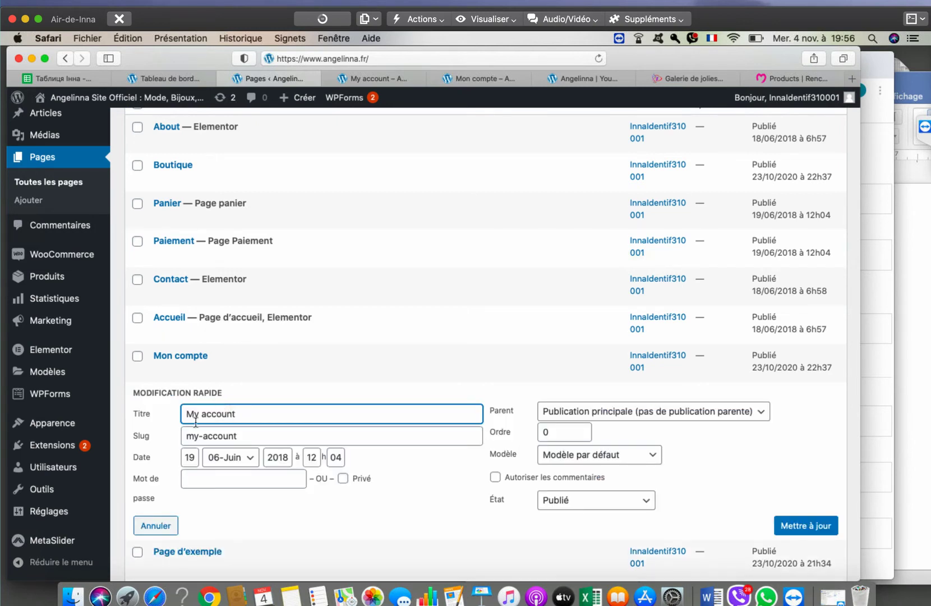
{"action": "triple_click", "coordinate": [195, 413]}
{"action": "type", "text": "Mon compte"}
{"action": "key", "text": "Tab"}
{"action": "type", "text": "mon-compte"}
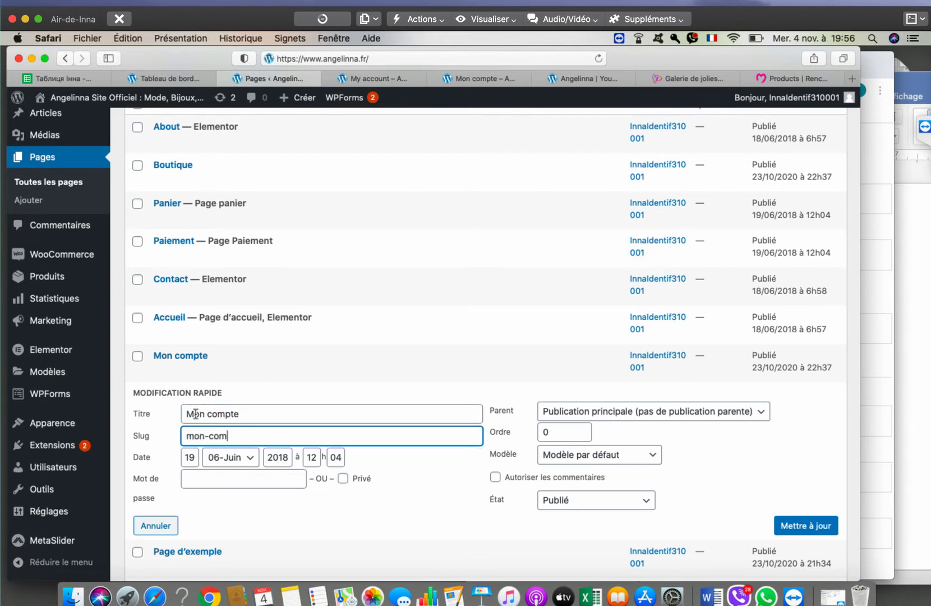
{"action": "left_click", "coordinate": [784, 529]}
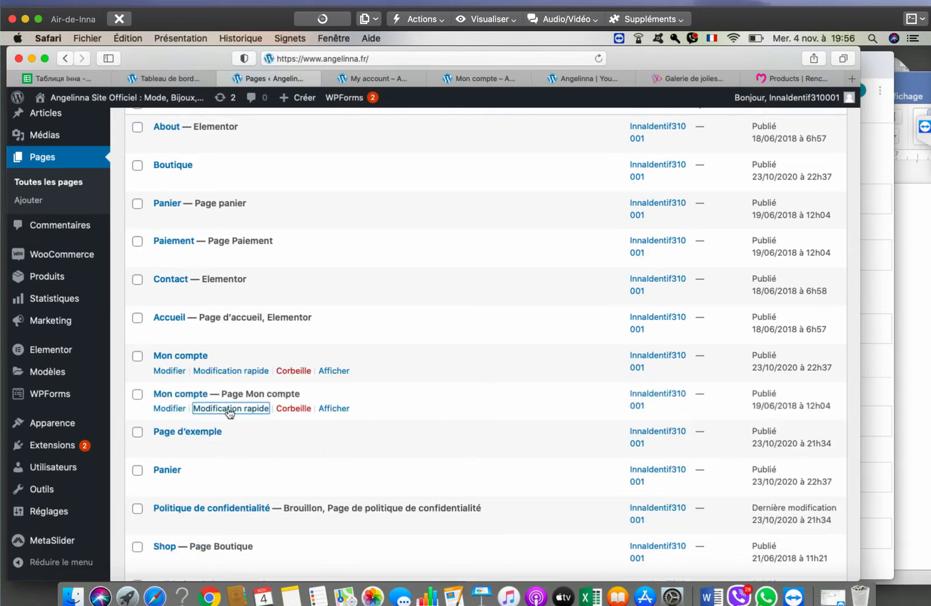
{"action": "scroll", "coordinate": [219, 452], "scroll_direction": "down", "scroll_amount": 5}
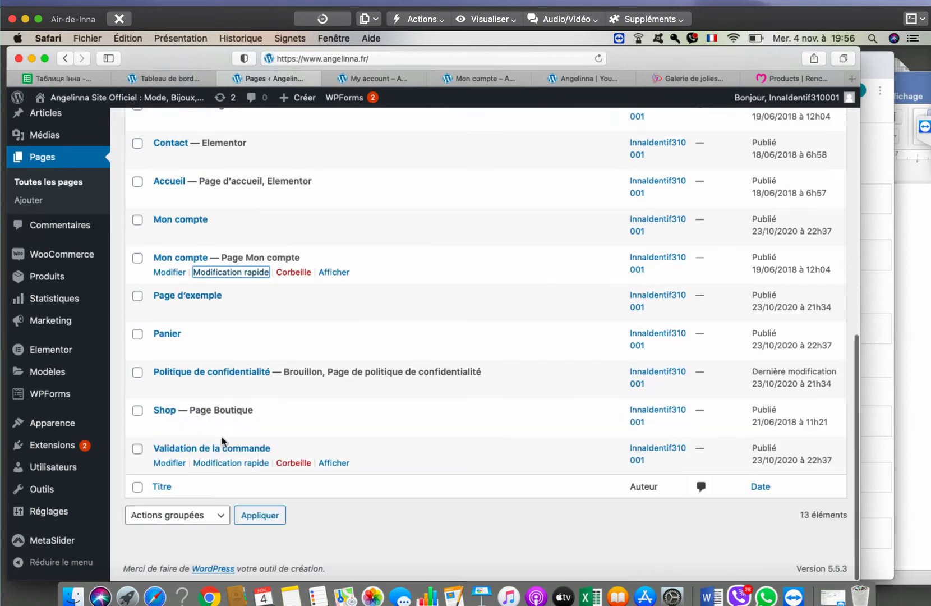
{"action": "left_click", "coordinate": [171, 415]}
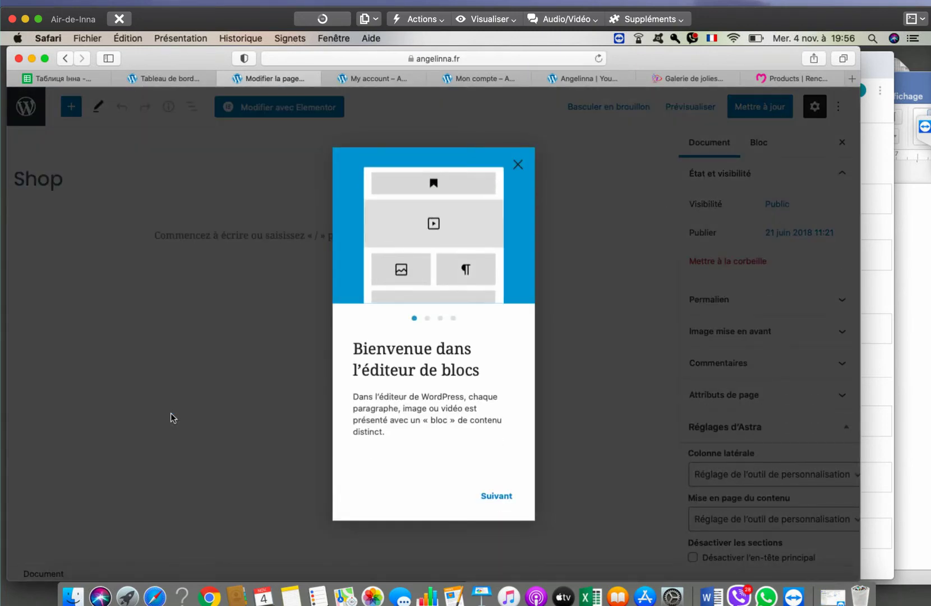
{"action": "key", "text": "Escape"}
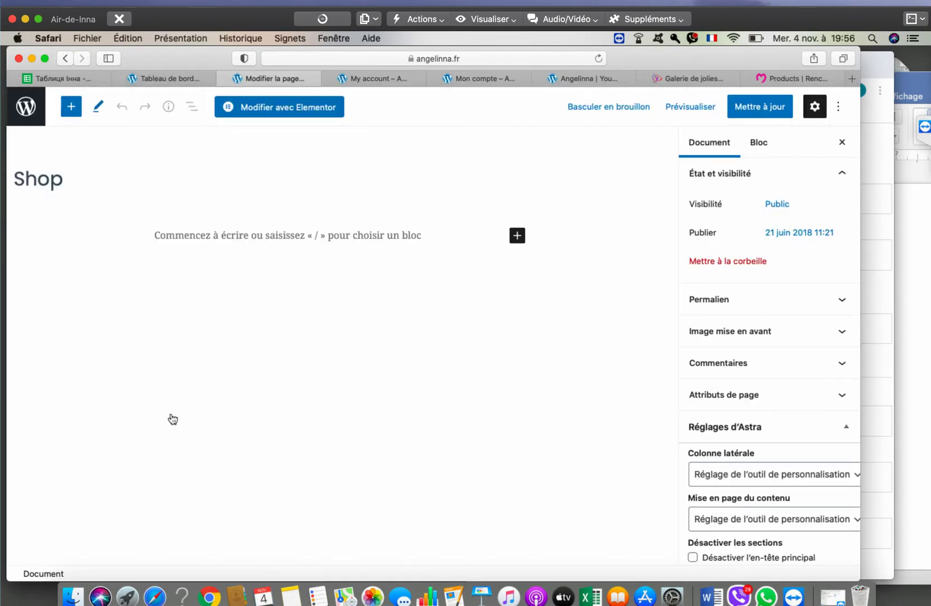
{"action": "key", "text": "Tab"}
{"action": "key", "text": "shift+Tab"}
{"action": "key", "text": "shift+Tab"}
{"action": "key", "text": "shift+Tab"}
{"action": "key", "text": "Return"}
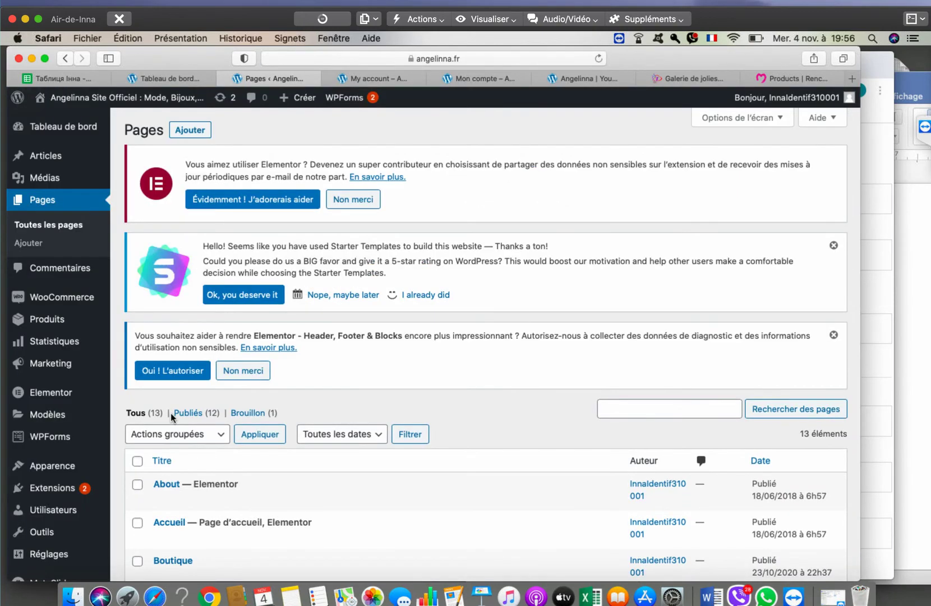
- Using the keyboard, quick-edit the Shop page to title Boutique and slug boutique, then save
{"action": "key", "text": "Tab"}
{"action": "key", "text": "Tab"}
{"action": "key", "text": "Tab"}
{"action": "key", "text": "Tab"}
{"action": "key", "text": "Tab"}
{"action": "key", "text": "Tab"}
{"action": "key", "text": "Tab"}
{"action": "scroll", "coordinate": [170, 414], "scroll_direction": "down", "scroll_amount": 5}
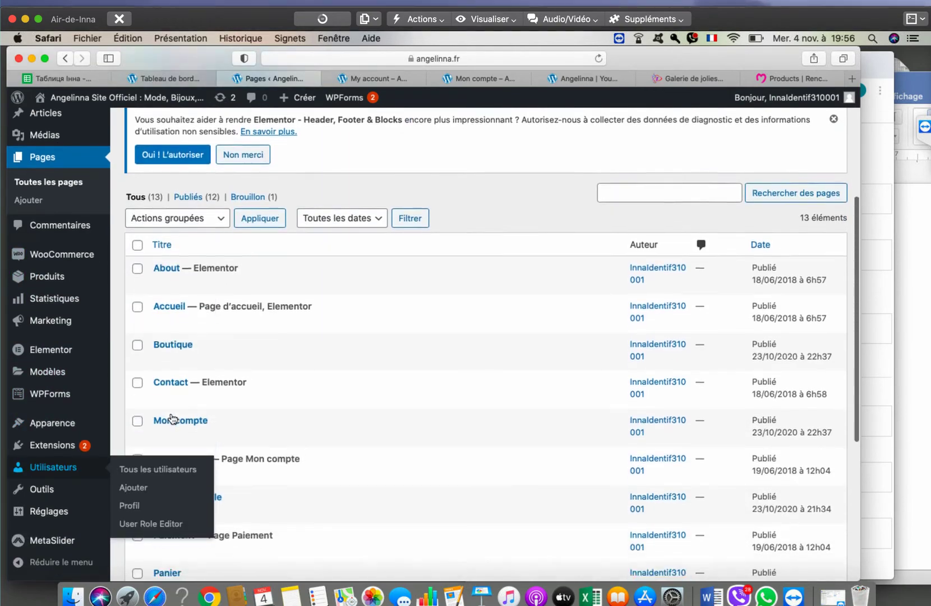
{"action": "scroll", "coordinate": [172, 417], "scroll_direction": "down", "scroll_amount": 5}
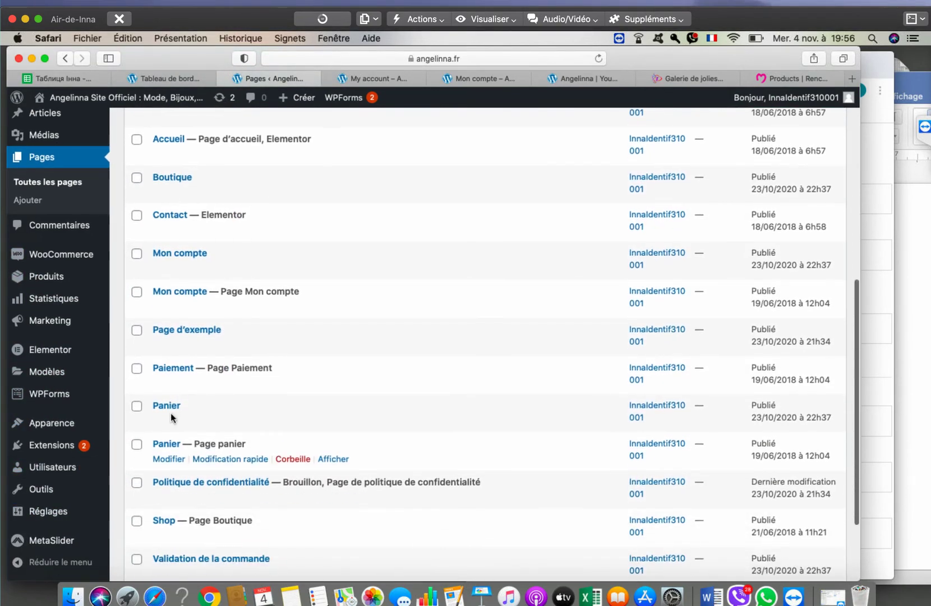
{"action": "scroll", "coordinate": [172, 418], "scroll_direction": "down", "scroll_amount": 2}
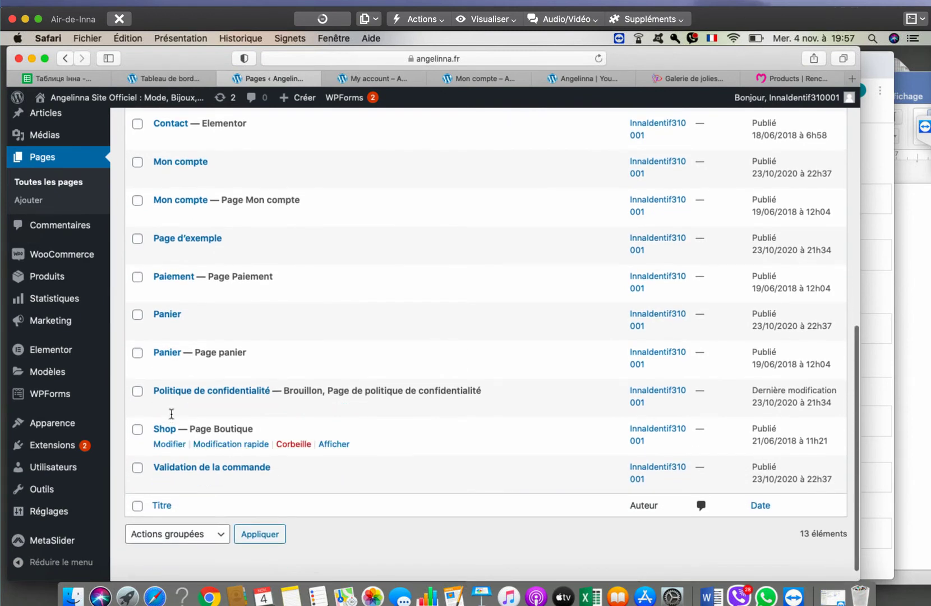
{"action": "key", "text": "Return"}
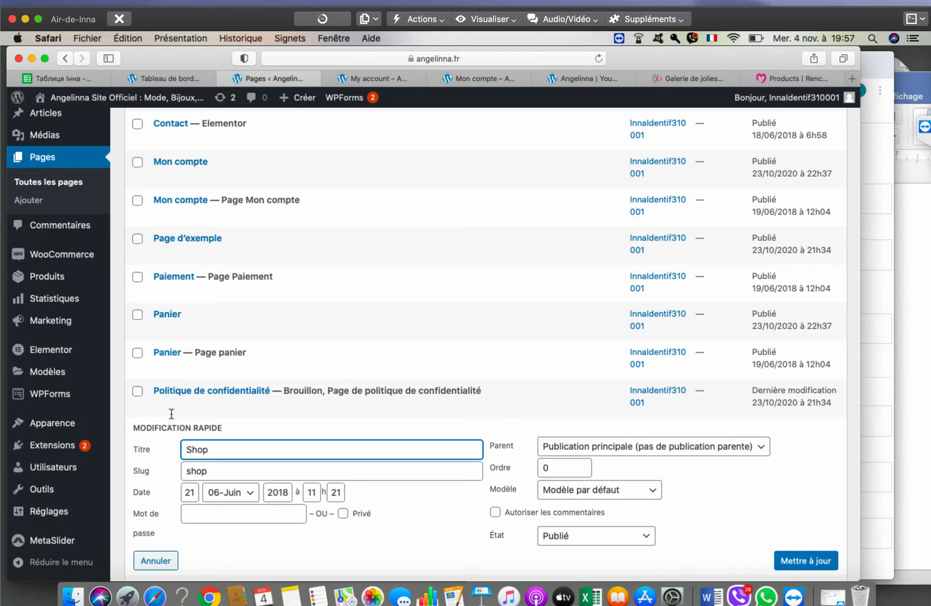
{"action": "key", "text": "shift+Left"}
{"action": "key", "text": "shift+Left"}
{"action": "key", "text": "shift+Left"}
{"action": "key", "text": "shift+Left"}
{"action": "type", "text": "Boutique"}
{"action": "key", "text": "Tab"}
{"action": "key", "text": "super+a"}
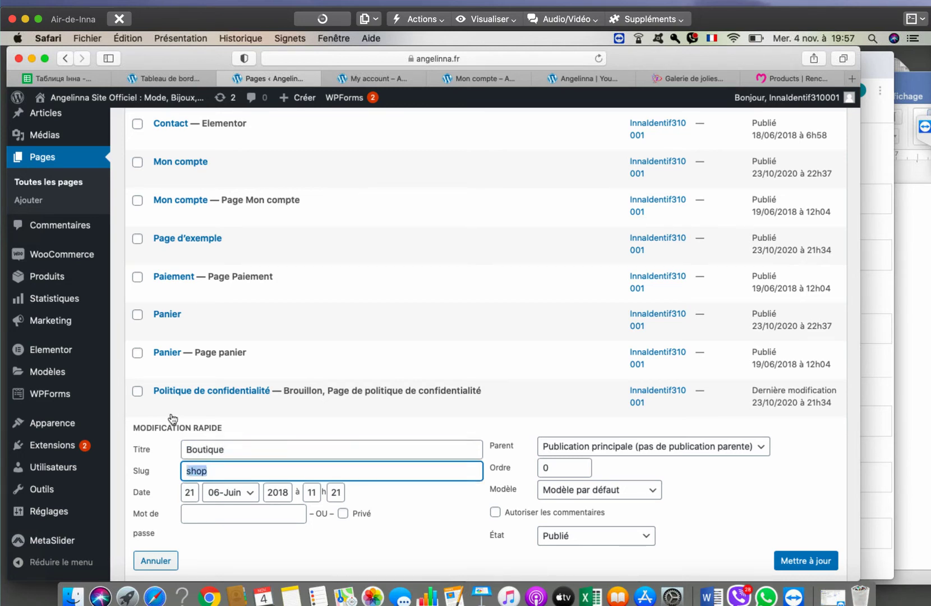
{"action": "type", "text": "boutique"}
{"action": "scroll", "coordinate": [173, 418], "scroll_direction": "down", "scroll_amount": 3}
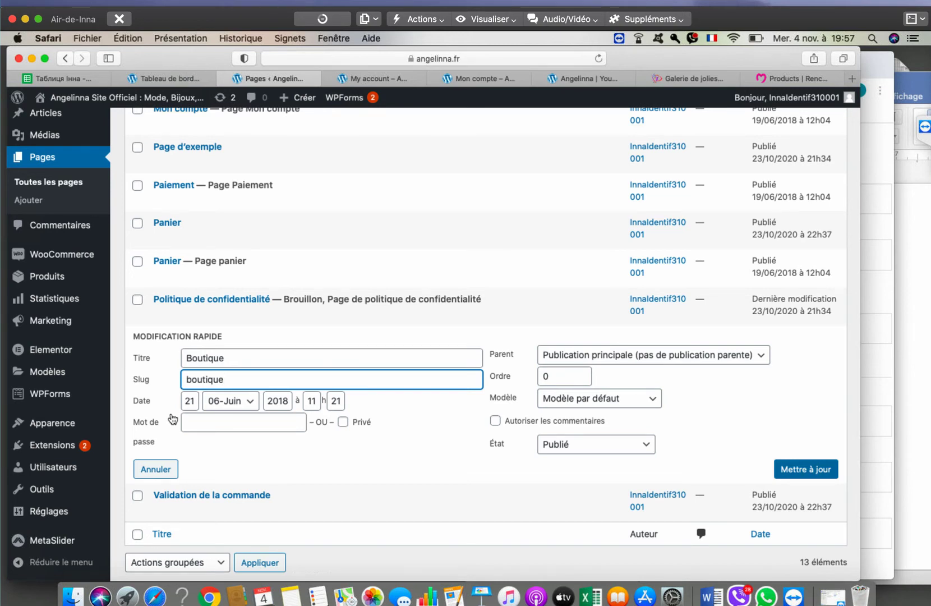
{"action": "key", "text": "Return"}
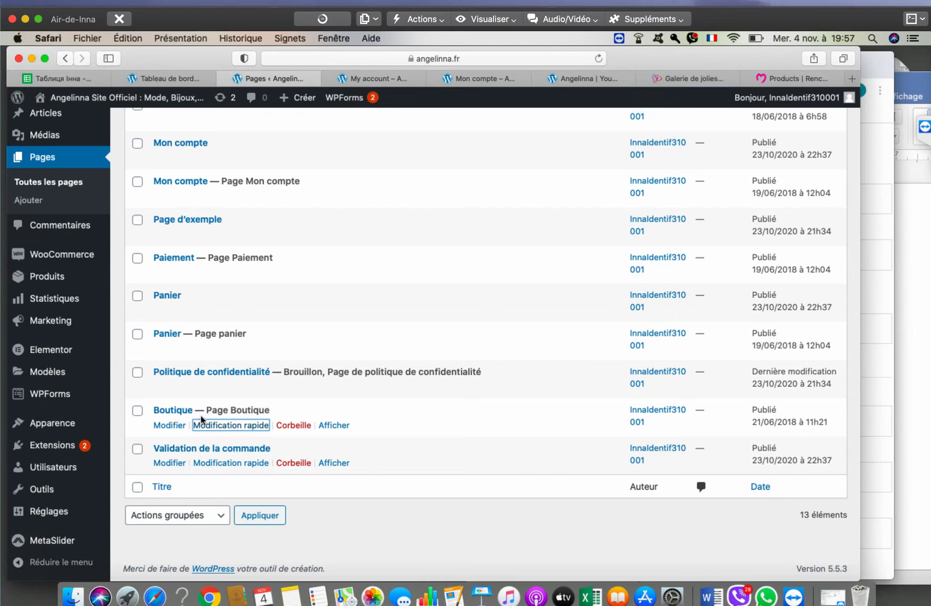
{"action": "left_click", "coordinate": [227, 425]}
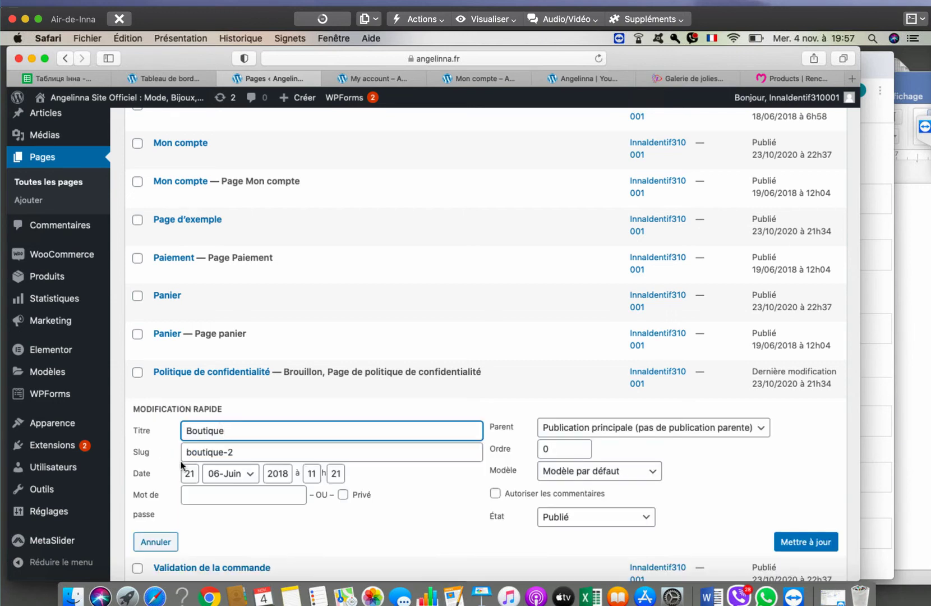
{"action": "left_click", "coordinate": [234, 489]}
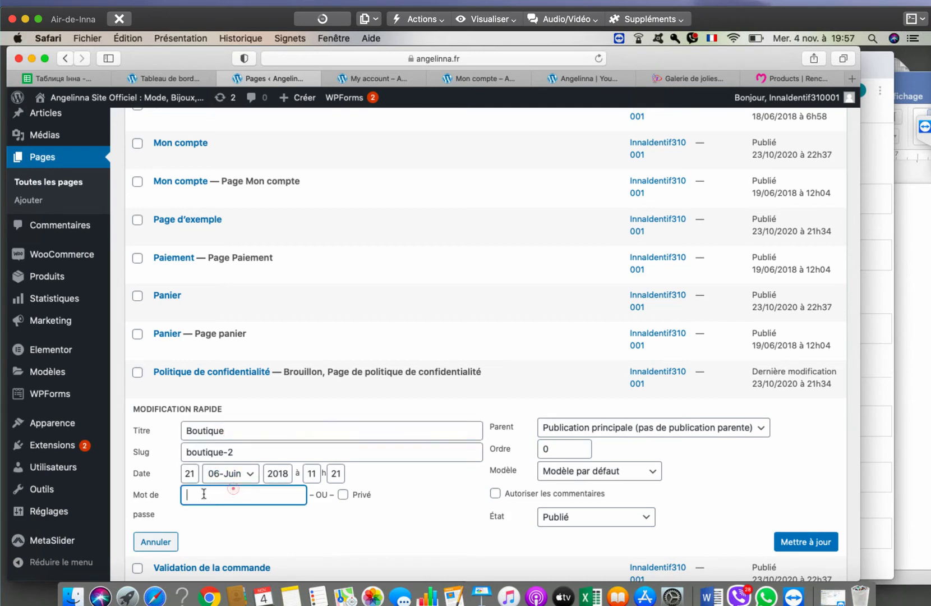
{"action": "mouse_move", "coordinate": [133, 497]}
{"action": "left_mouse_down"}
{"action": "mouse_move", "coordinate": [156, 514]}
{"action": "mouse_move", "coordinate": [133, 491]}
{"action": "left_mouse_up"}
{"action": "left_click", "coordinate": [589, 429]}
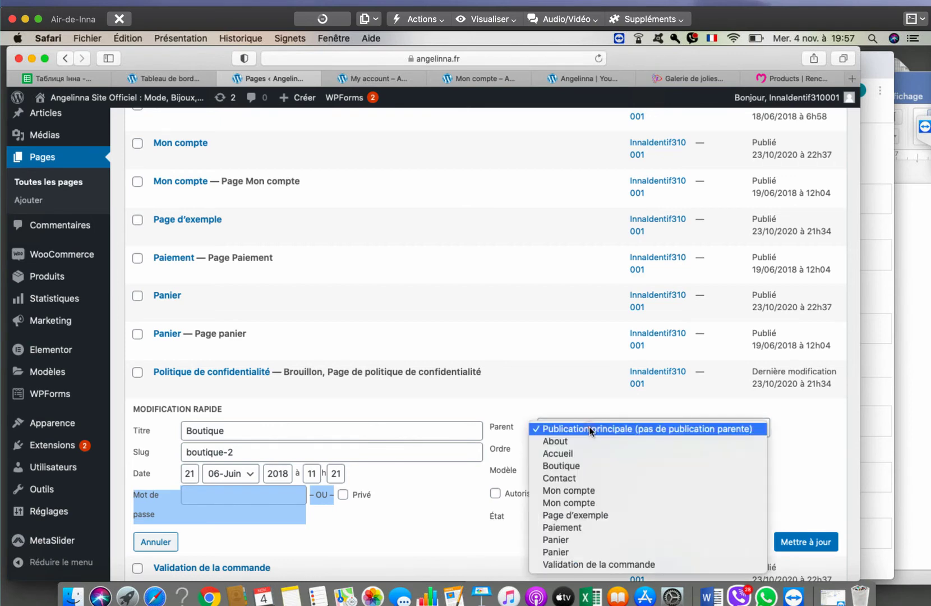
{"action": "left_click", "coordinate": [819, 438]}
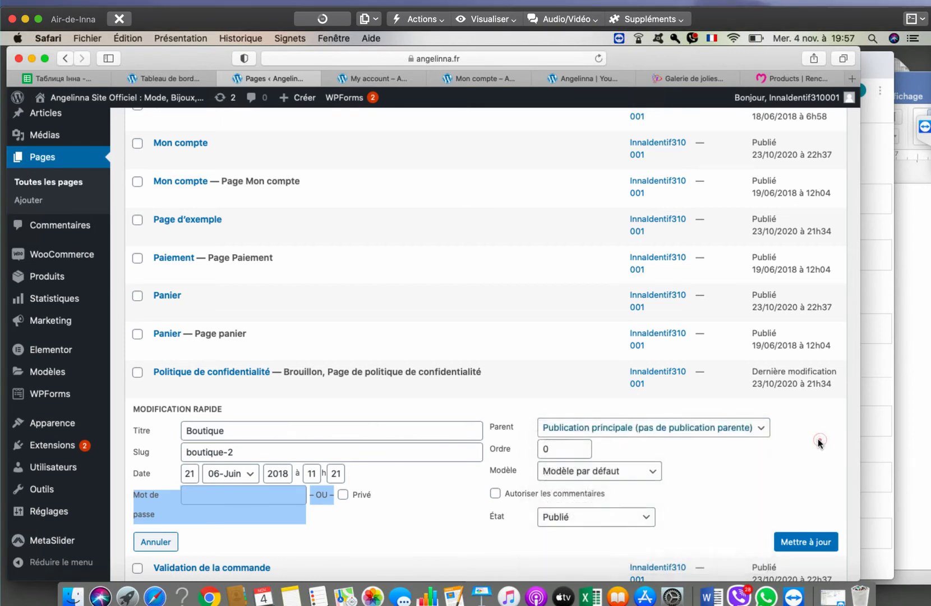
{"action": "scroll", "coordinate": [533, 487], "scroll_direction": "down", "scroll_amount": 4}
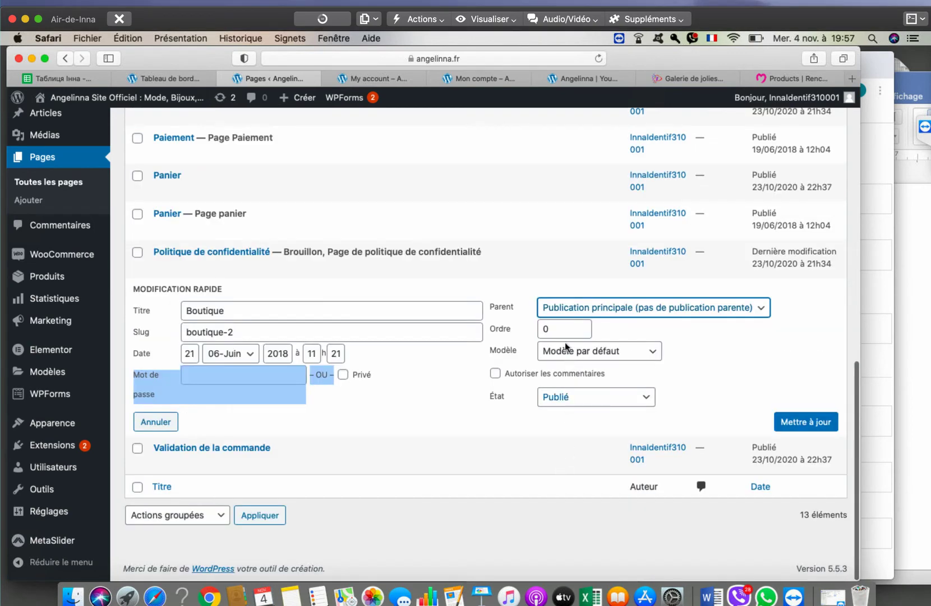
{"action": "left_click", "coordinate": [597, 350]}
{"action": "left_click", "coordinate": [423, 459]}
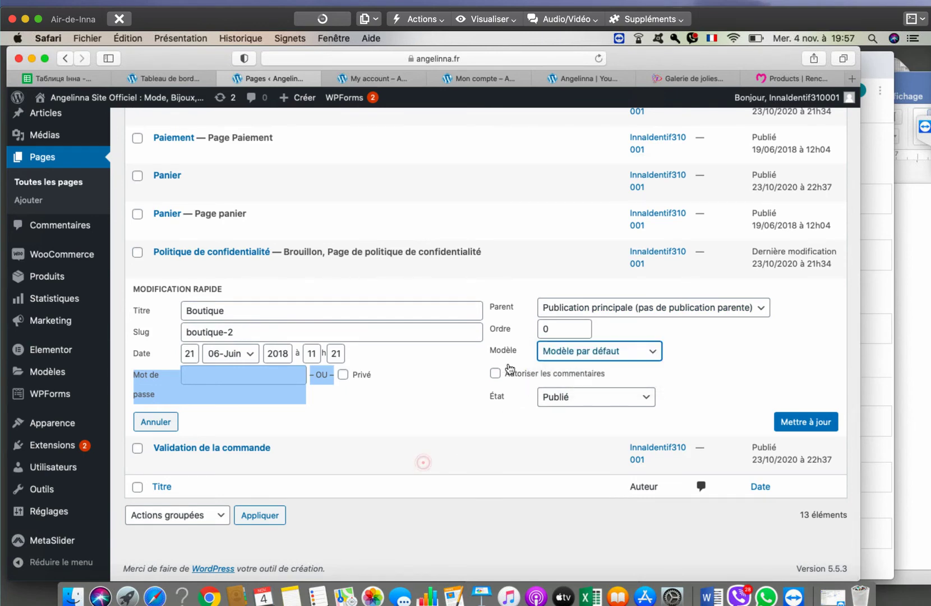
{"action": "left_click", "coordinate": [495, 374]}
{"action": "left_click", "coordinate": [495, 374]}
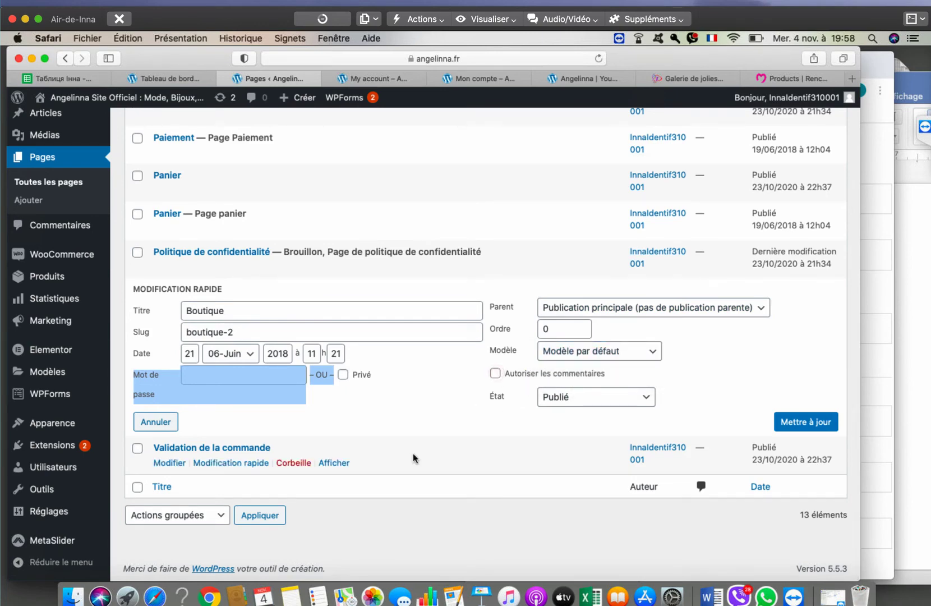
{"action": "scroll", "coordinate": [449, 467], "scroll_direction": "up", "scroll_amount": 8}
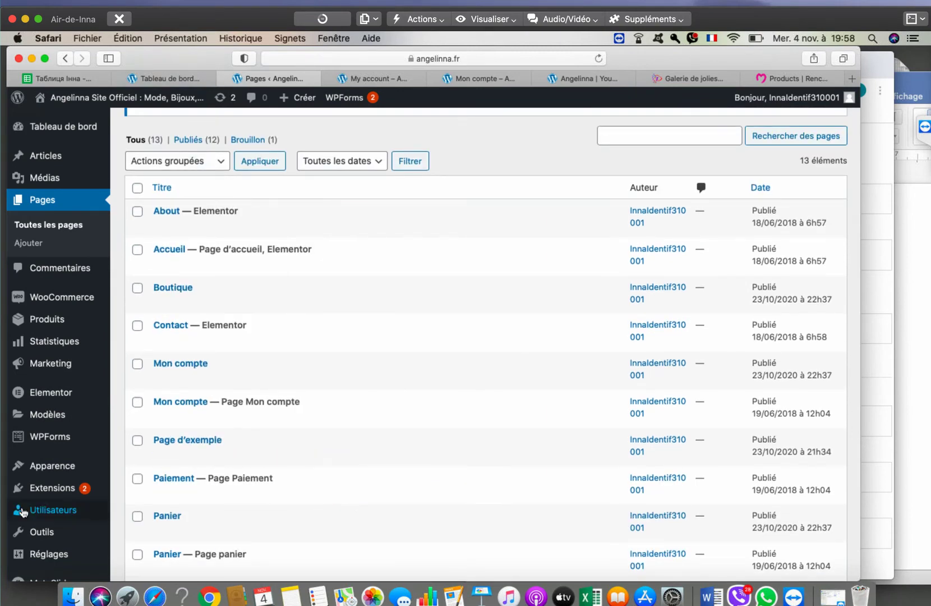
- Open the WooCommerce Réglages and switch to the Paiements tab
{"action": "mouse_move", "coordinate": [23, 512]}
{"action": "mouse_move", "coordinate": [56, 318]}
{"action": "mouse_move", "coordinate": [63, 298]}
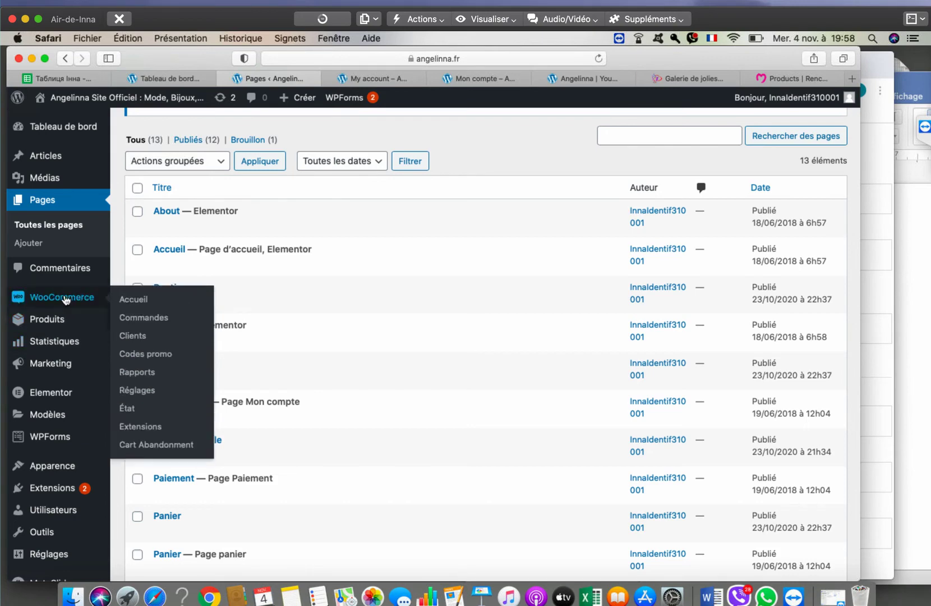
{"action": "left_click", "coordinate": [140, 390]}
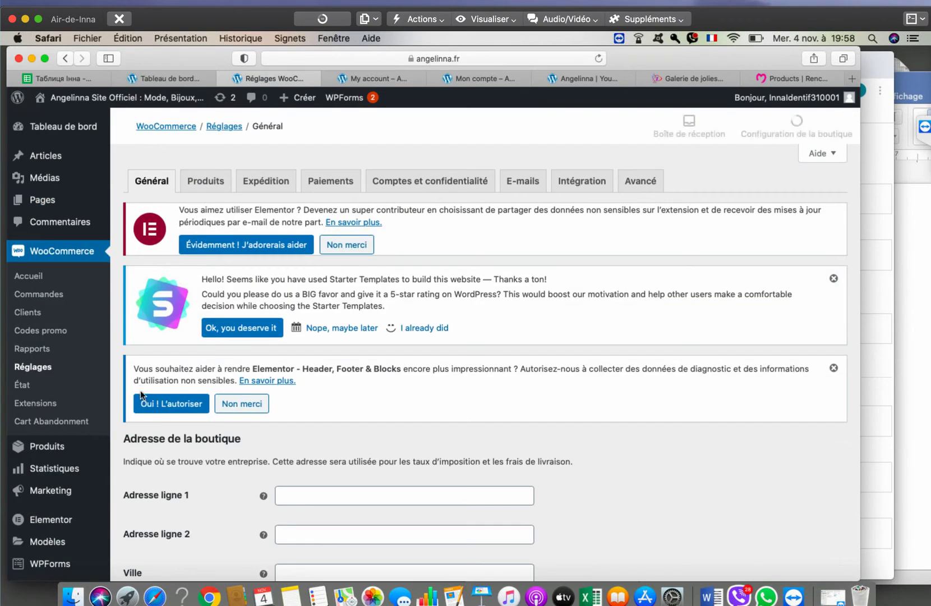
{"action": "left_click", "coordinate": [197, 188]}
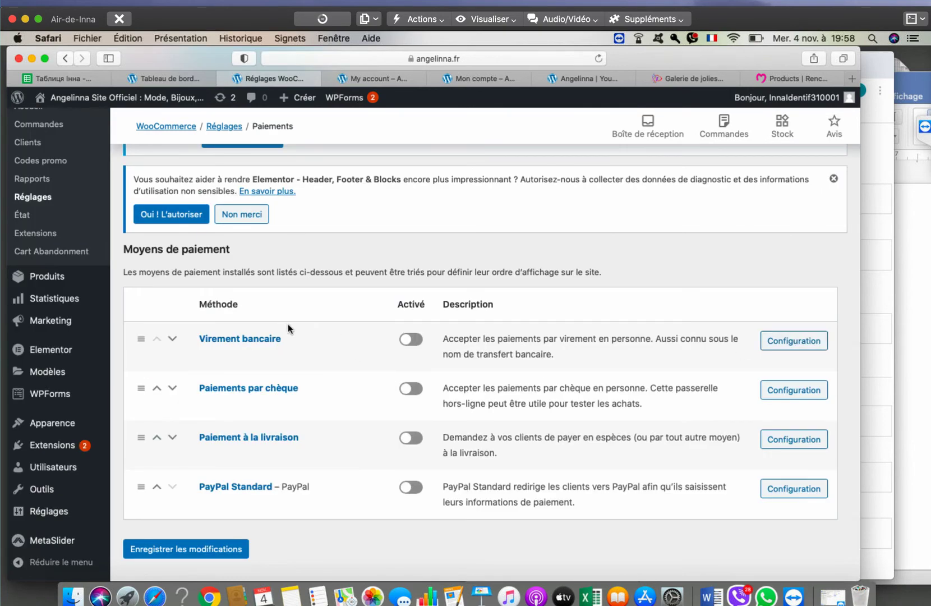
- Review the four disabled payment methods, including PayPal Standard, then go to add a new plugin
{"action": "left_click_drag", "start_coordinate": [278, 318], "coordinate": [359, 525]}
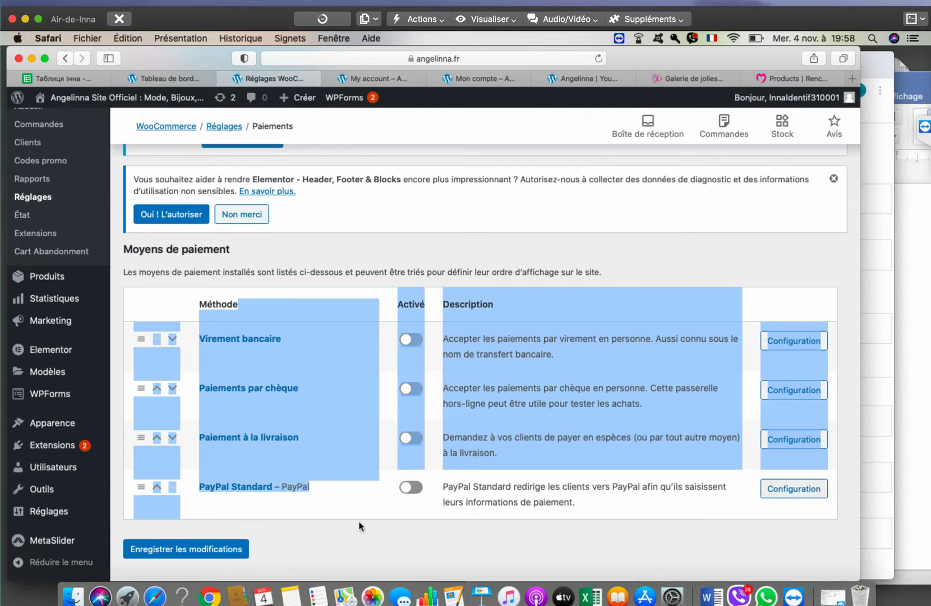
{"action": "left_click", "coordinate": [350, 529]}
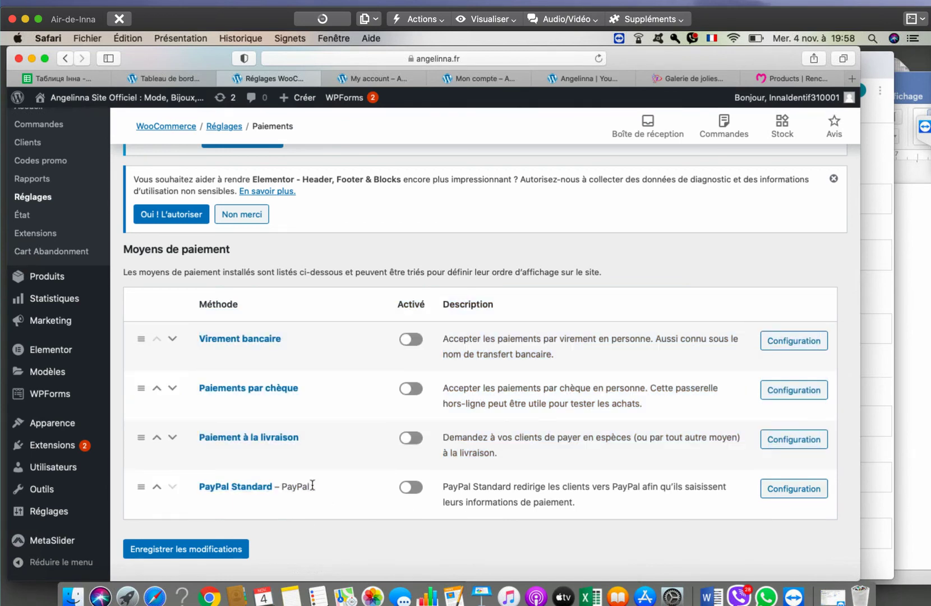
{"action": "left_click_drag", "start_coordinate": [313, 486], "coordinate": [270, 491]}
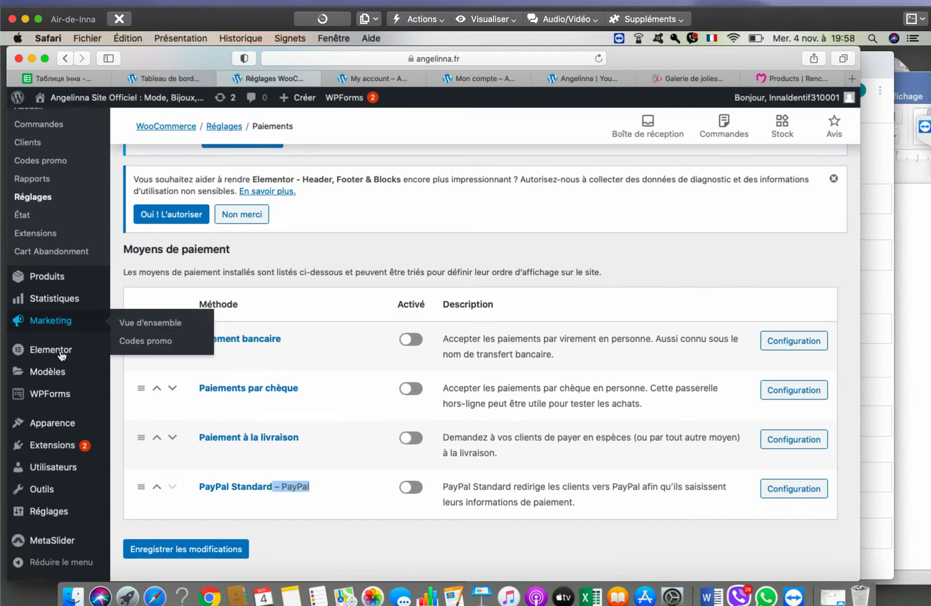
{"action": "scroll", "coordinate": [312, 390], "scroll_direction": "up", "scroll_amount": 5}
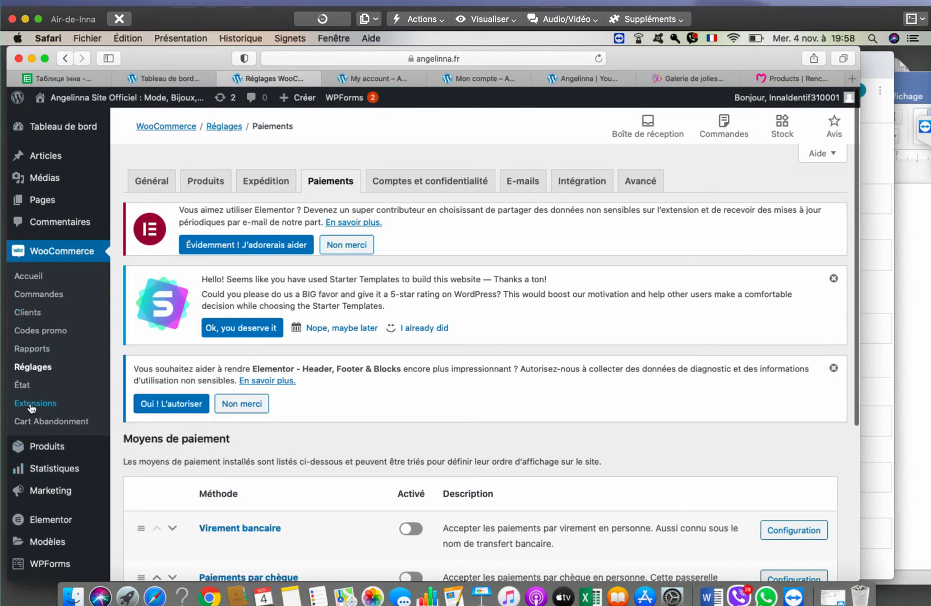
{"action": "scroll", "coordinate": [278, 331], "scroll_direction": "down", "scroll_amount": 4}
{"action": "mouse_move", "coordinate": [50, 337]}
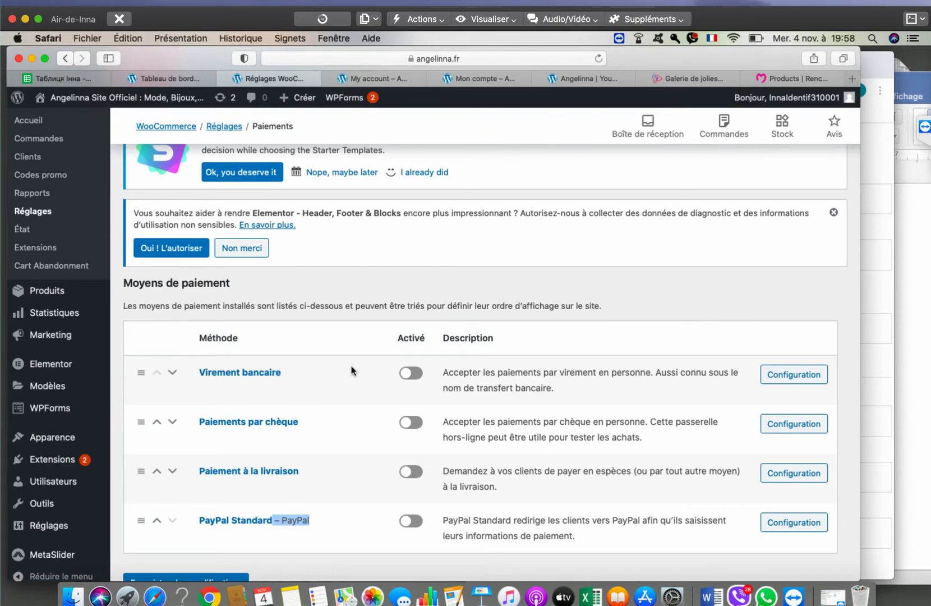
{"action": "scroll", "coordinate": [353, 370], "scroll_direction": "down", "scroll_amount": 2}
{"action": "scroll", "coordinate": [287, 440], "scroll_direction": "up", "scroll_amount": 6}
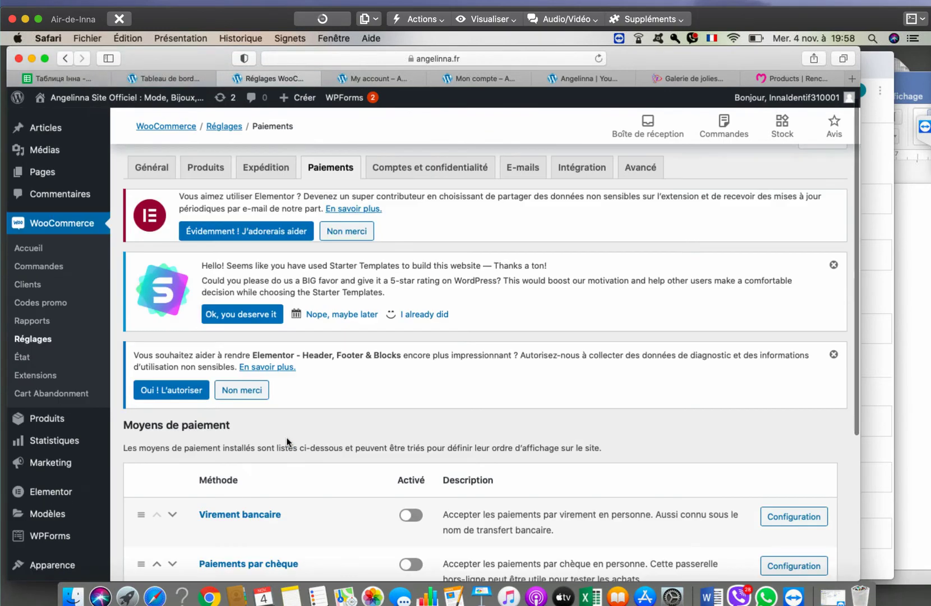
{"action": "scroll", "coordinate": [276, 459], "scroll_direction": "down", "scroll_amount": 6}
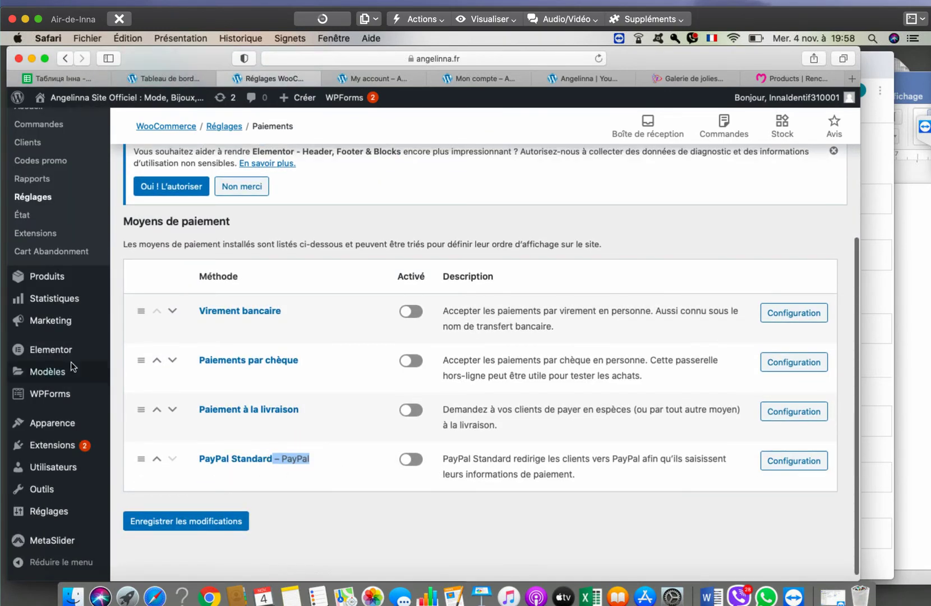
{"action": "scroll", "coordinate": [71, 363], "scroll_direction": "up", "scroll_amount": 4}
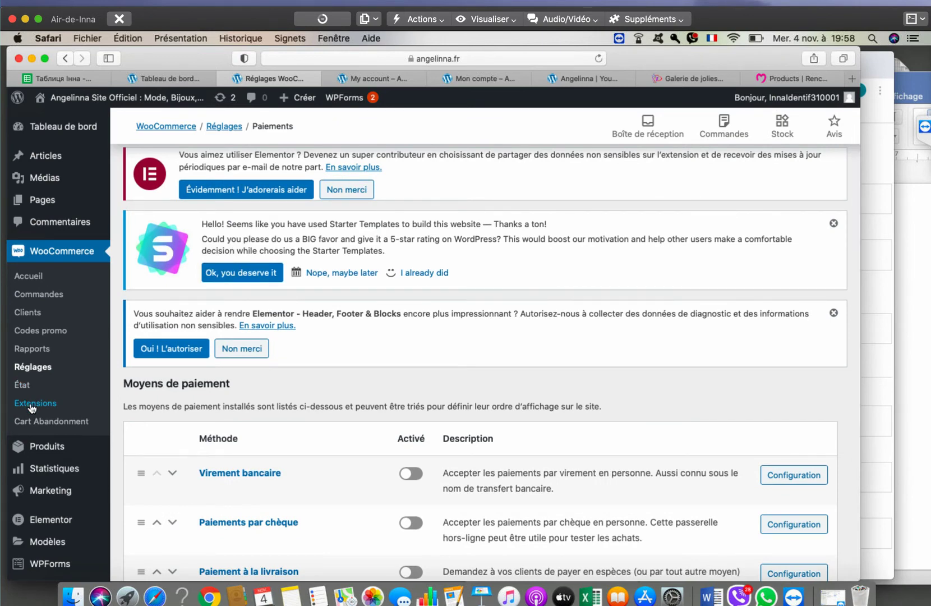
{"action": "scroll", "coordinate": [36, 404], "scroll_direction": "down", "scroll_amount": 3}
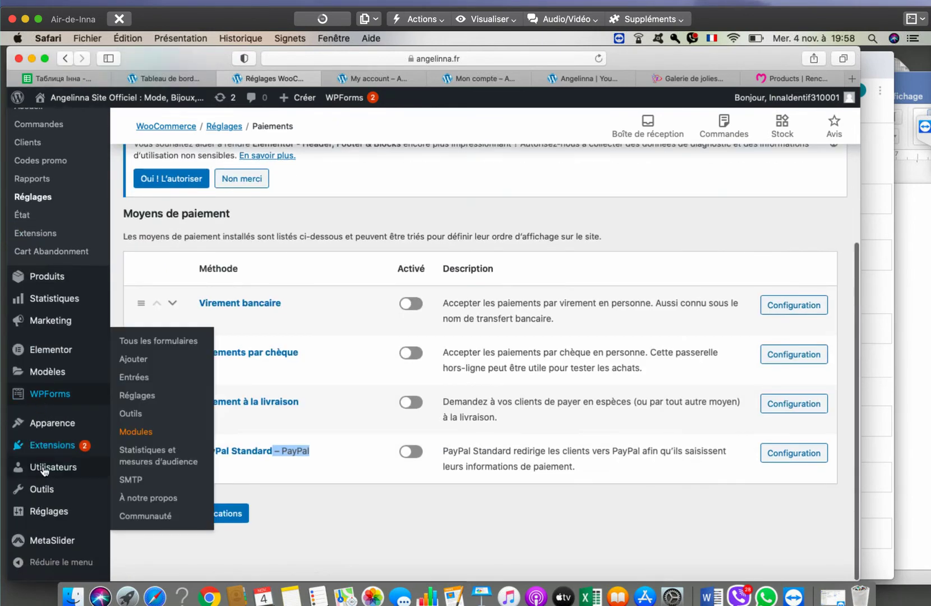
{"action": "mouse_move", "coordinate": [51, 446]}
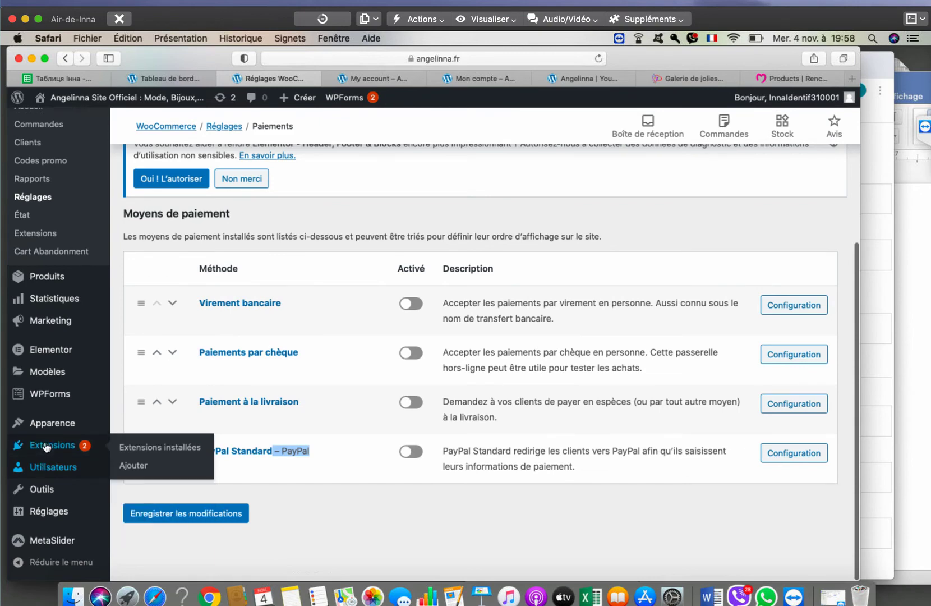
{"action": "left_click", "coordinate": [133, 466]}
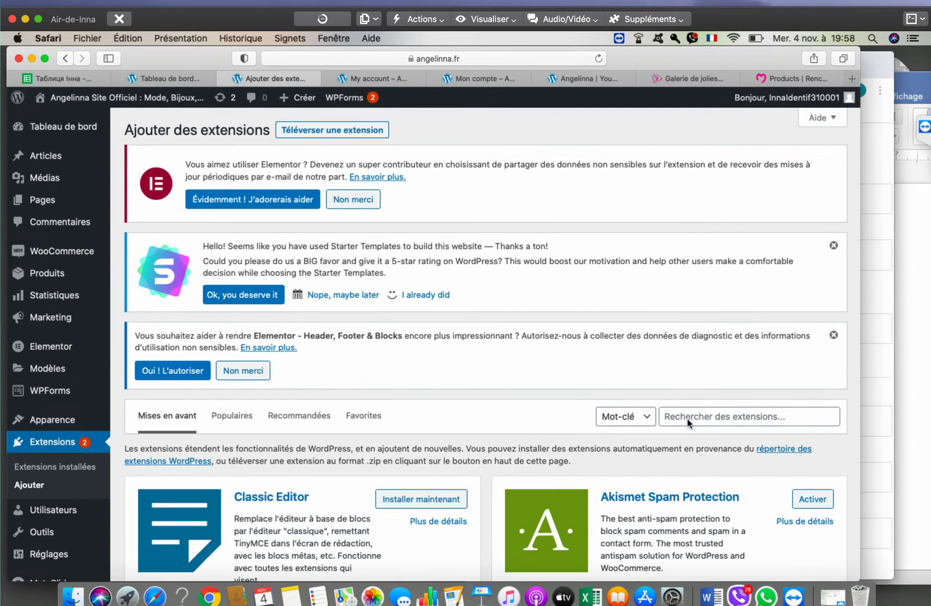
- Search plugins for 'stripe', then install and activate WooCommerce Stripe Payment Gateway
{"action": "left_click", "coordinate": [687, 418]}
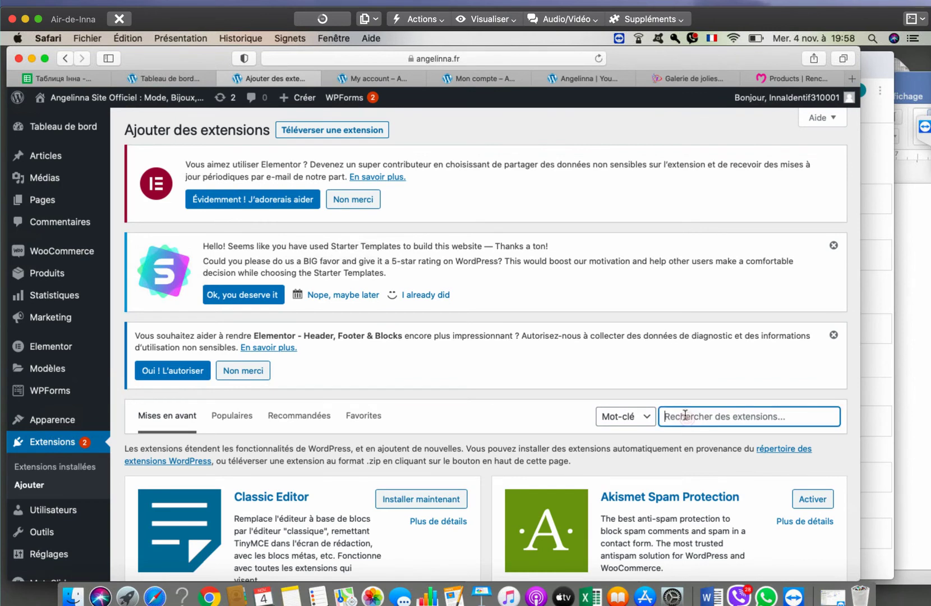
{"action": "mouse_move", "coordinate": [92, 247]}
{"action": "type", "text": "stri"}
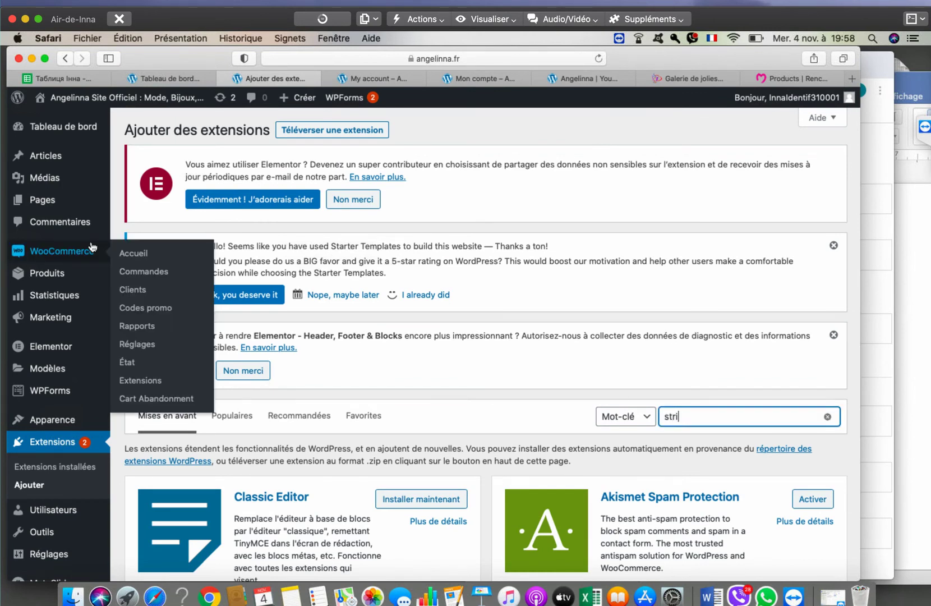
{"action": "type", "text": "pe"}
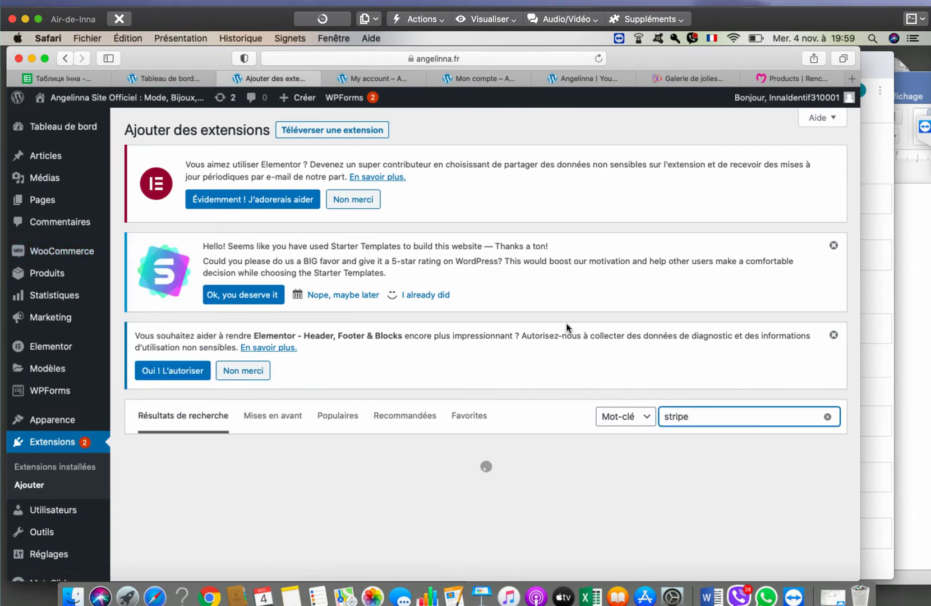
{"action": "scroll", "coordinate": [566, 336], "scroll_direction": "down", "scroll_amount": 5}
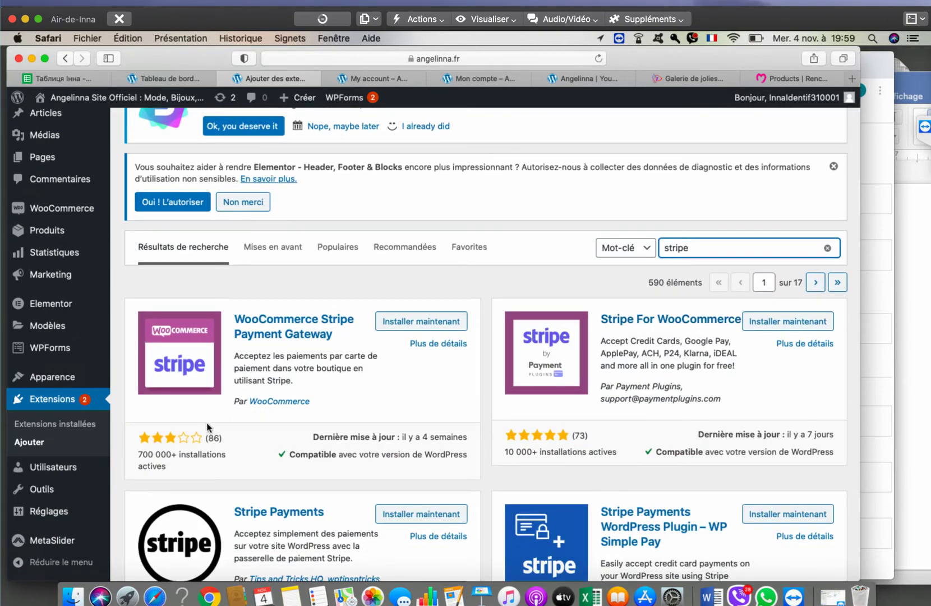
{"action": "left_click", "coordinate": [409, 327]}
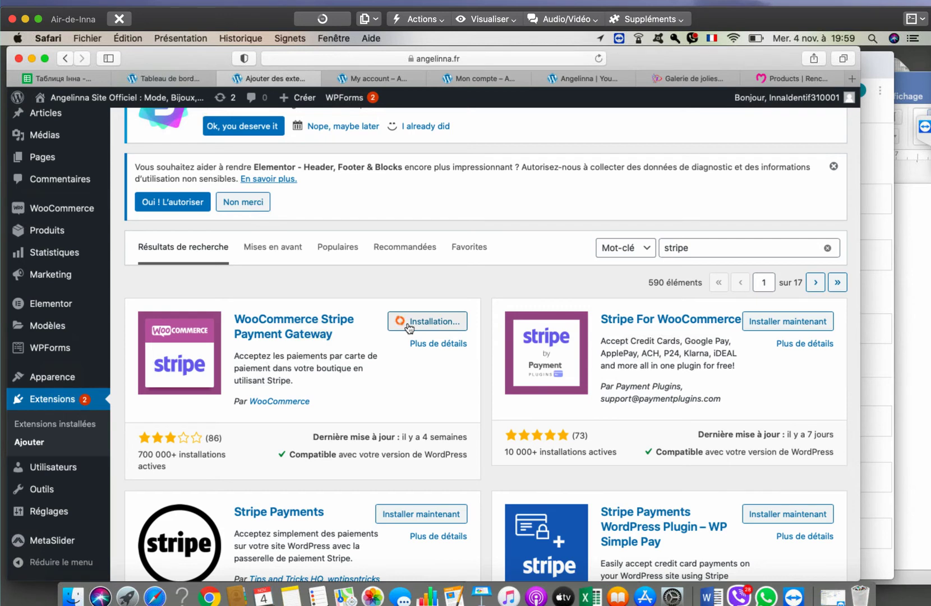
{"action": "left_click_drag", "start_coordinate": [249, 355], "coordinate": [363, 383]}
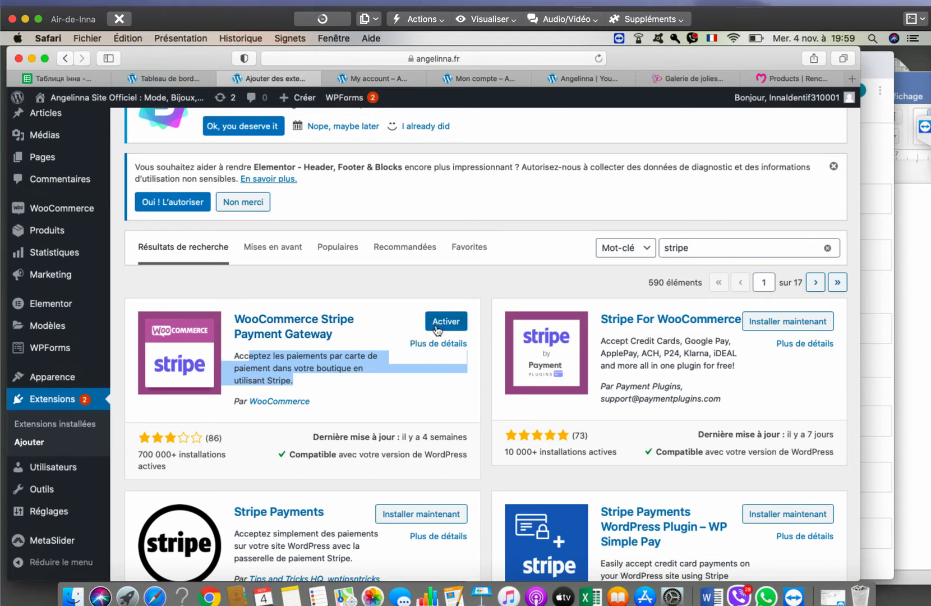
{"action": "left_click", "coordinate": [446, 325]}
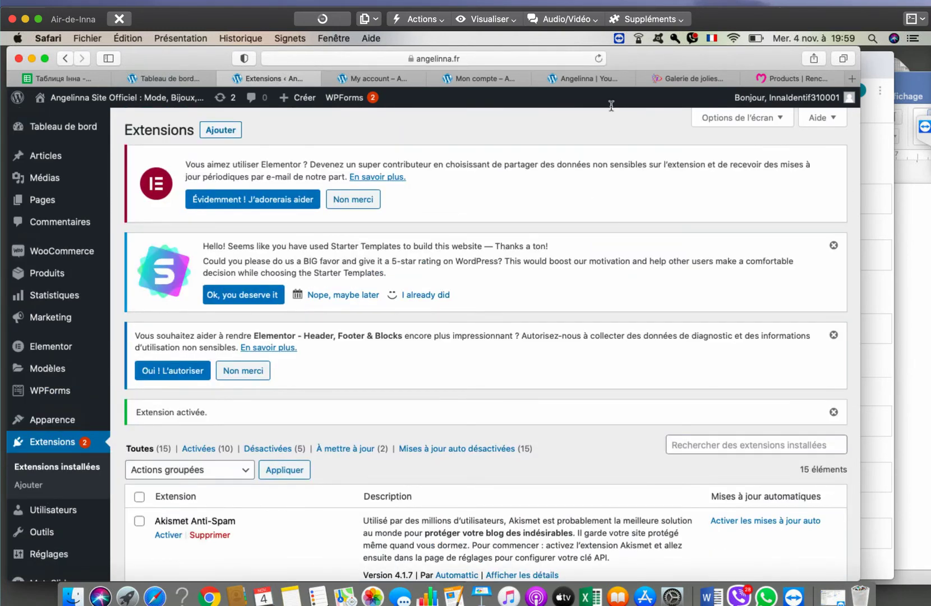
- Load stripe.com in a new tab and scroll through its French homepage
{"action": "left_click", "coordinate": [853, 78]}
{"action": "type", "text": "strip"}
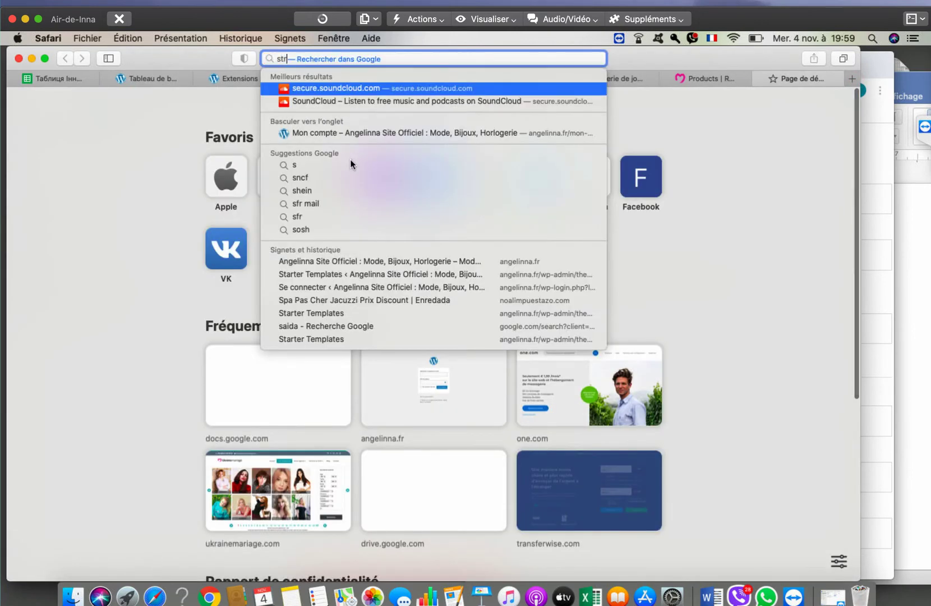
{"action": "type", "text": "e"}
{"action": "key", "text": "Return"}
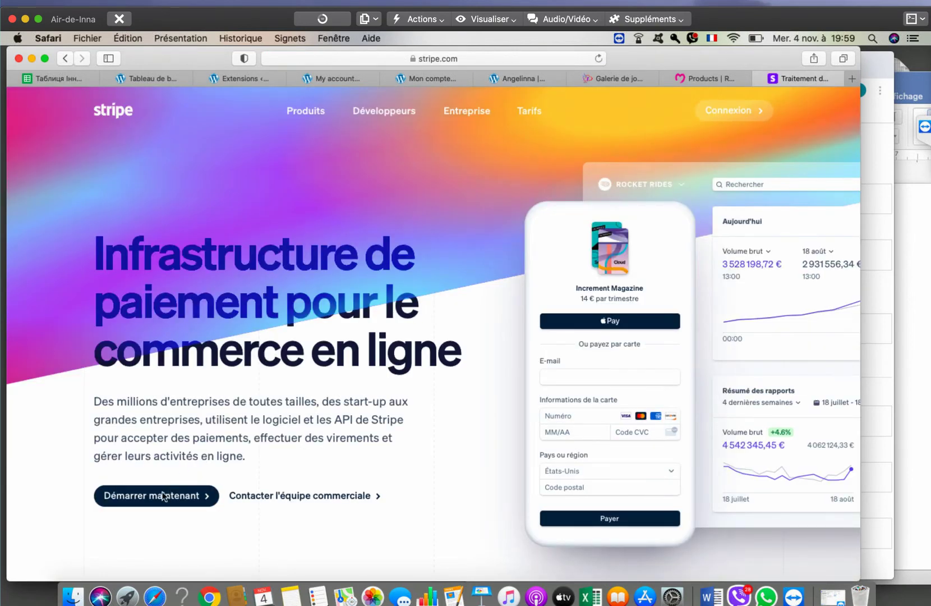
{"action": "scroll", "coordinate": [345, 256], "scroll_direction": "down", "scroll_amount": 5}
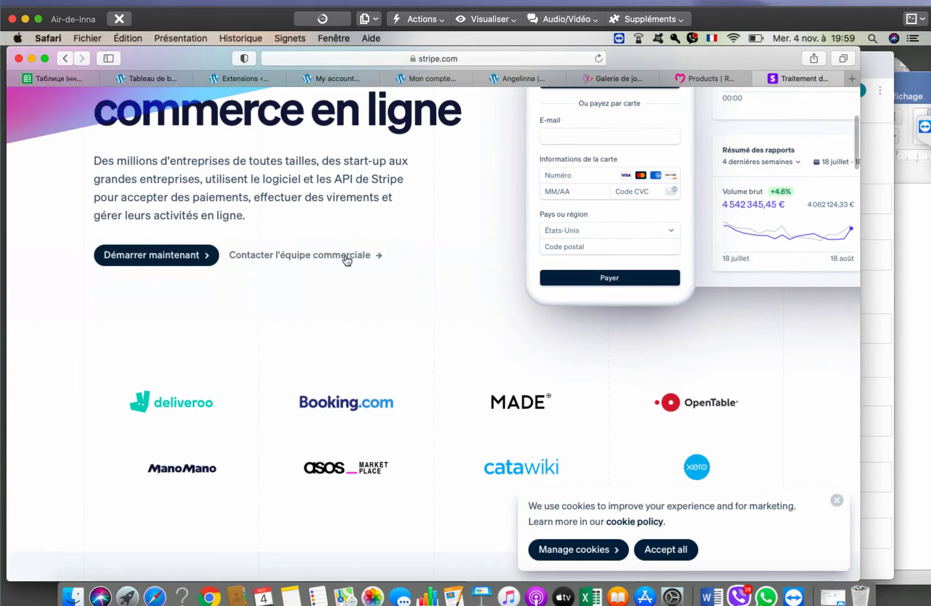
{"action": "scroll", "coordinate": [345, 255], "scroll_direction": "up", "scroll_amount": 5}
{"action": "scroll", "coordinate": [345, 255], "scroll_direction": "down", "scroll_amount": 4}
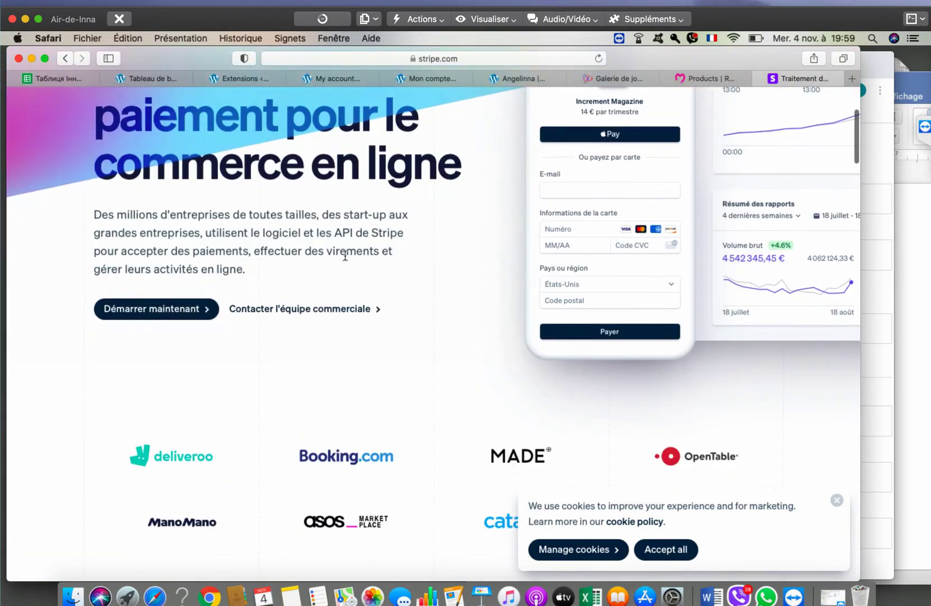
{"action": "scroll", "coordinate": [421, 246], "scroll_direction": "up", "scroll_amount": 4}
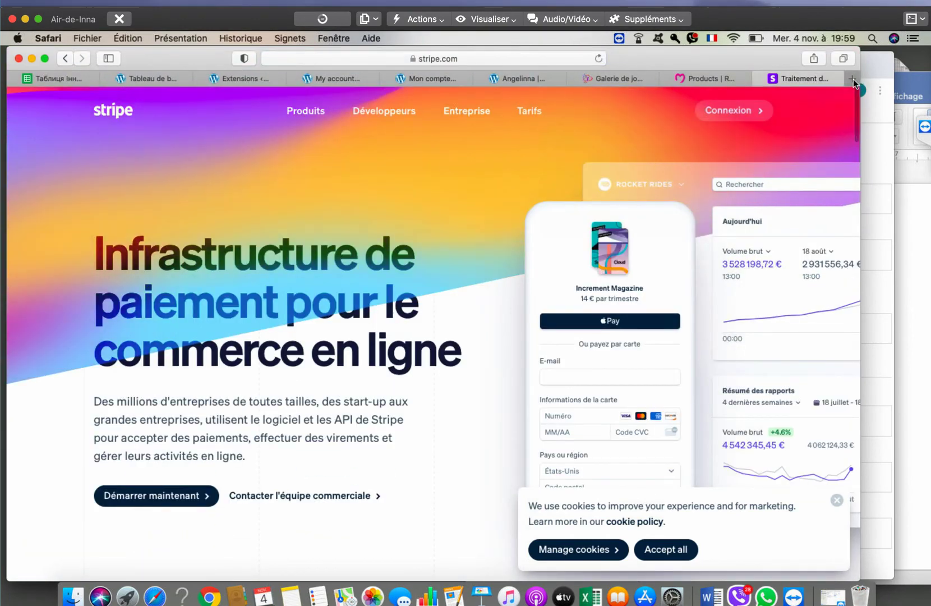
- Search Google for 'comparateur frais de paiement' in a new tab and browse the results
{"action": "key", "text": "super+t"}
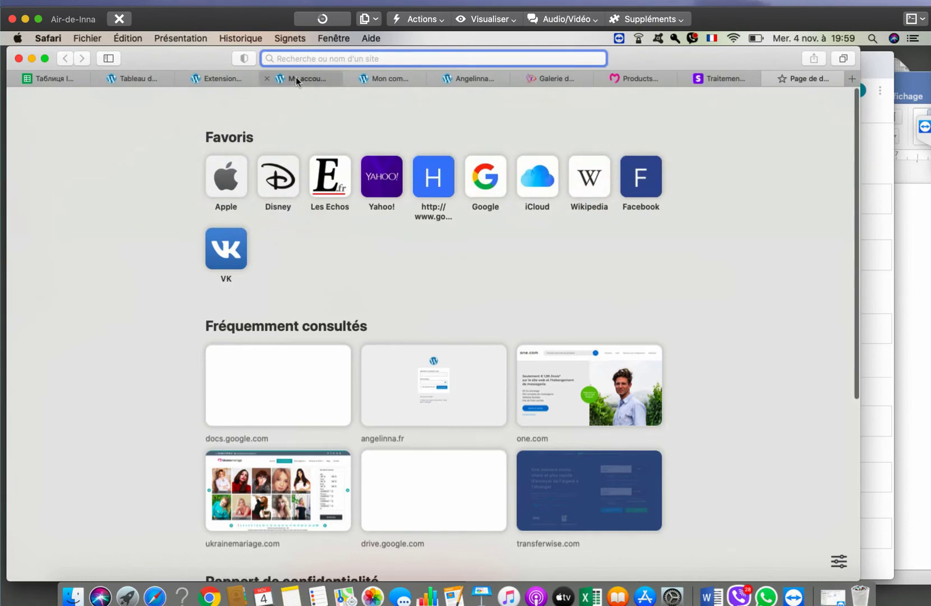
{"action": "type", "text": "compa"}
{"action": "type", "text": "rat"}
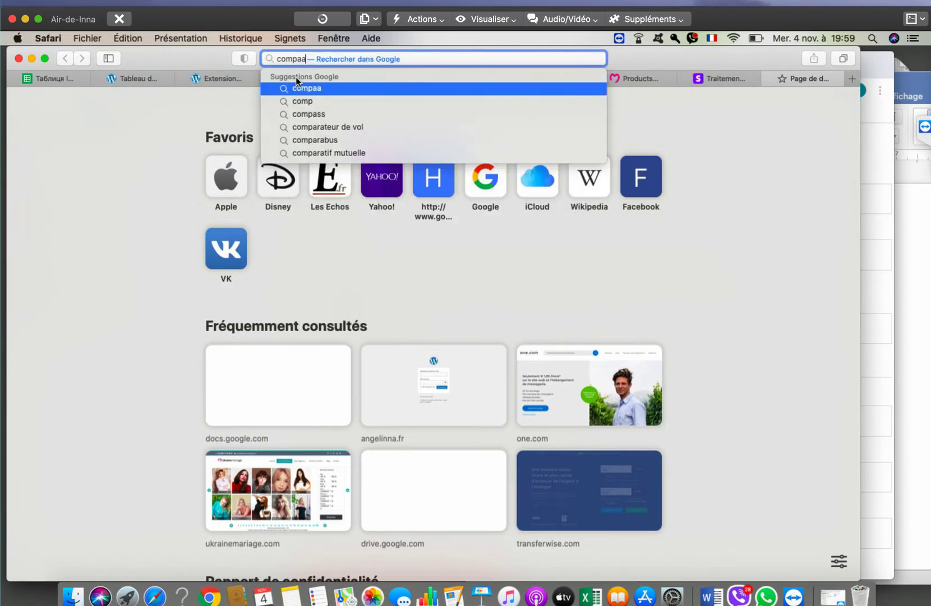
{"action": "type", "text": "eur frais d"}
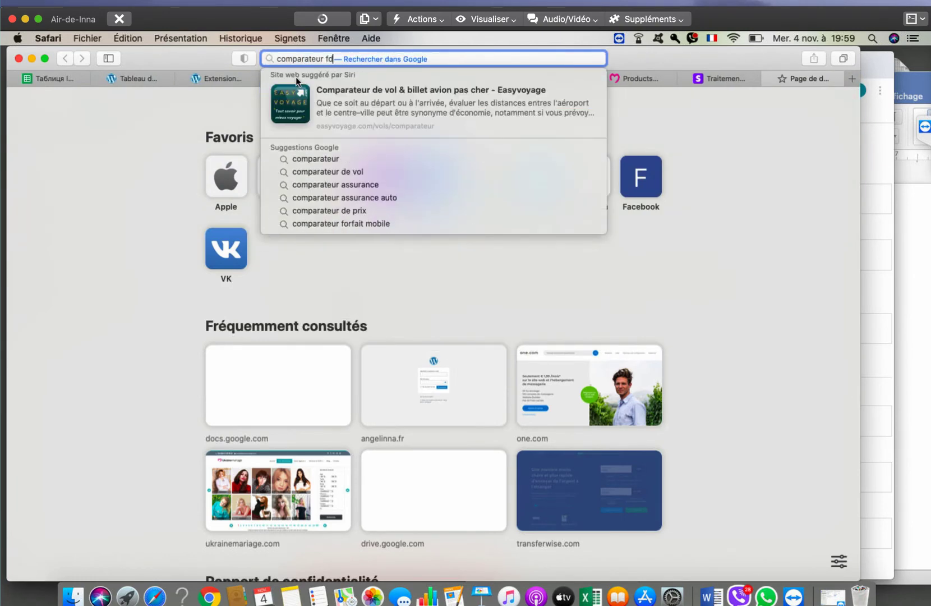
{"action": "type", "text": "e paiement"}
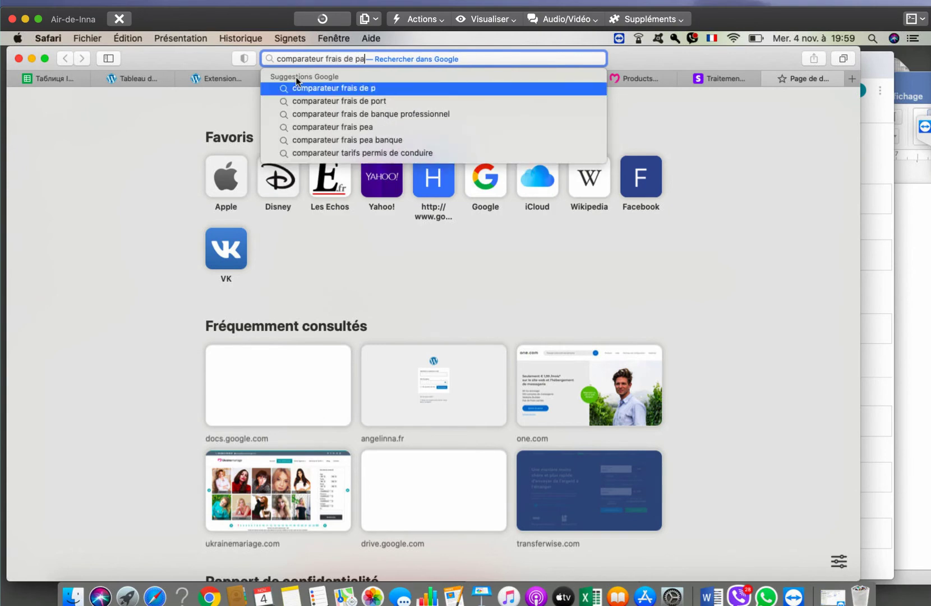
{"action": "key", "text": "Return"}
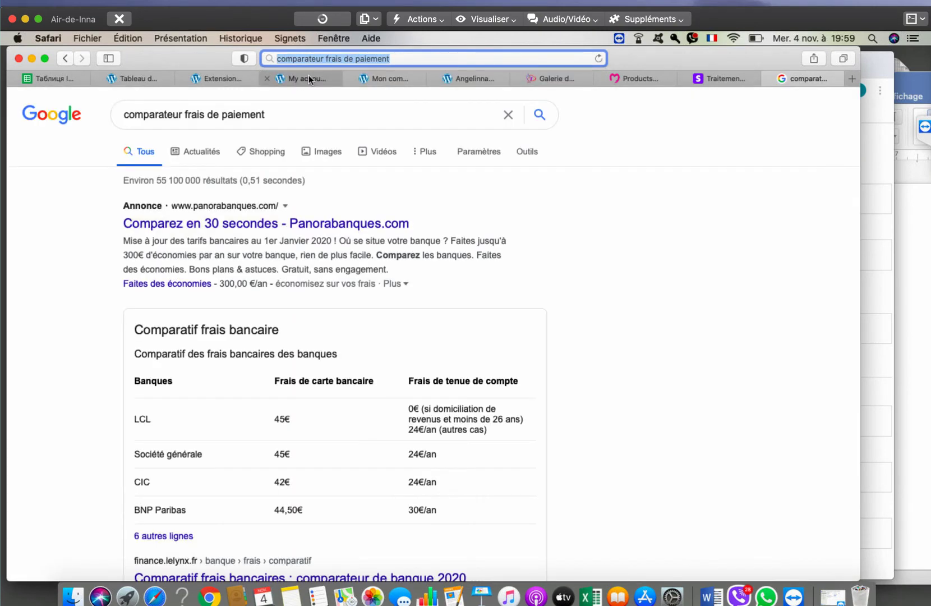
{"action": "scroll", "coordinate": [553, 289], "scroll_direction": "down", "scroll_amount": 5}
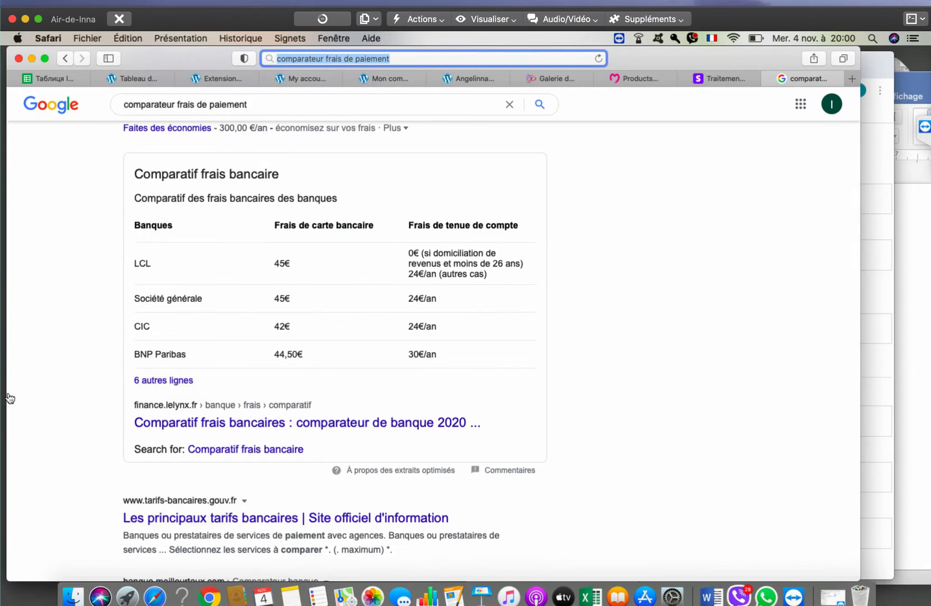
{"action": "scroll", "coordinate": [80, 405], "scroll_direction": "down", "scroll_amount": 5}
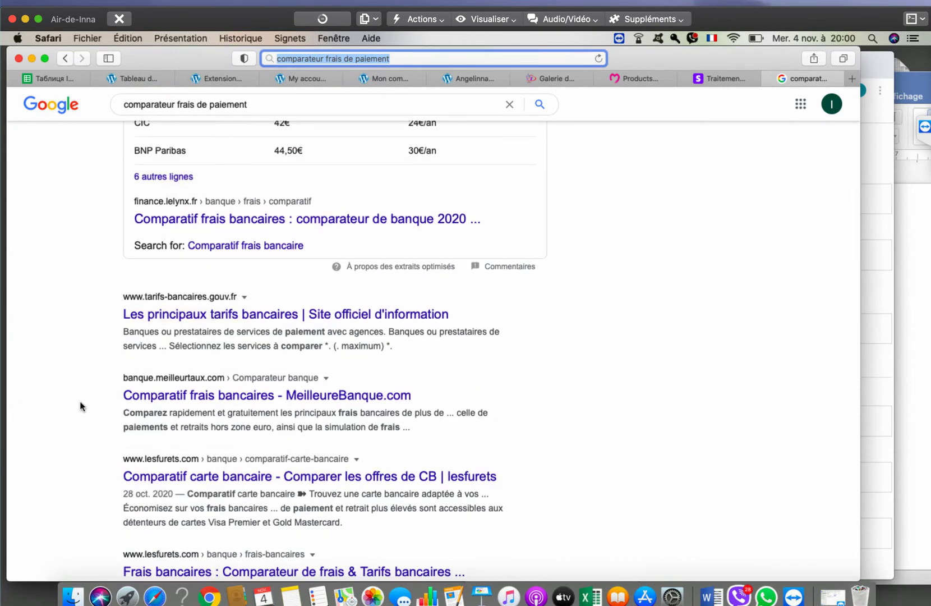
{"action": "scroll", "coordinate": [80, 401], "scroll_direction": "up", "scroll_amount": 10}
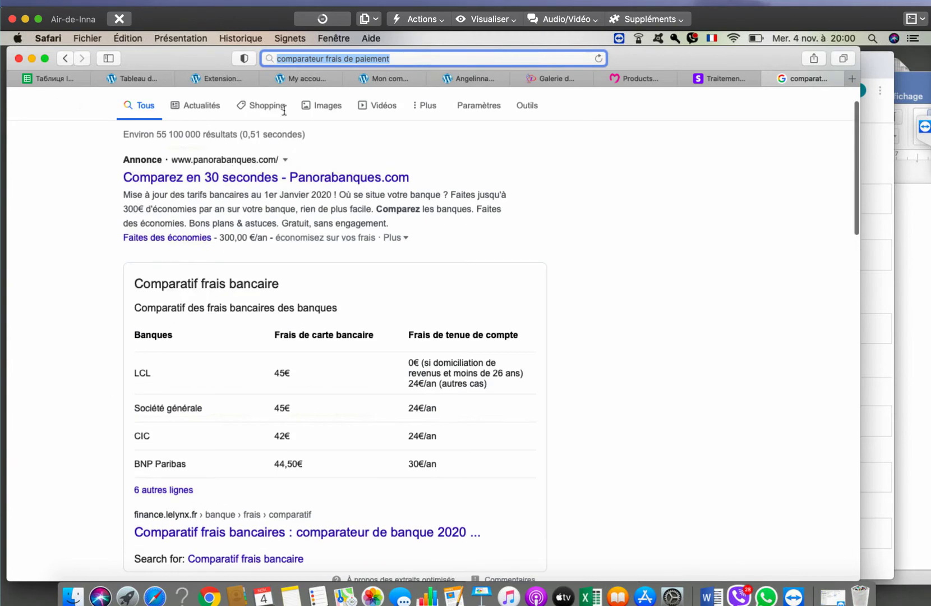
- Refine the search to 'comparateur frais de paiement boutique en ligne'
{"action": "left_click", "coordinate": [412, 55]}
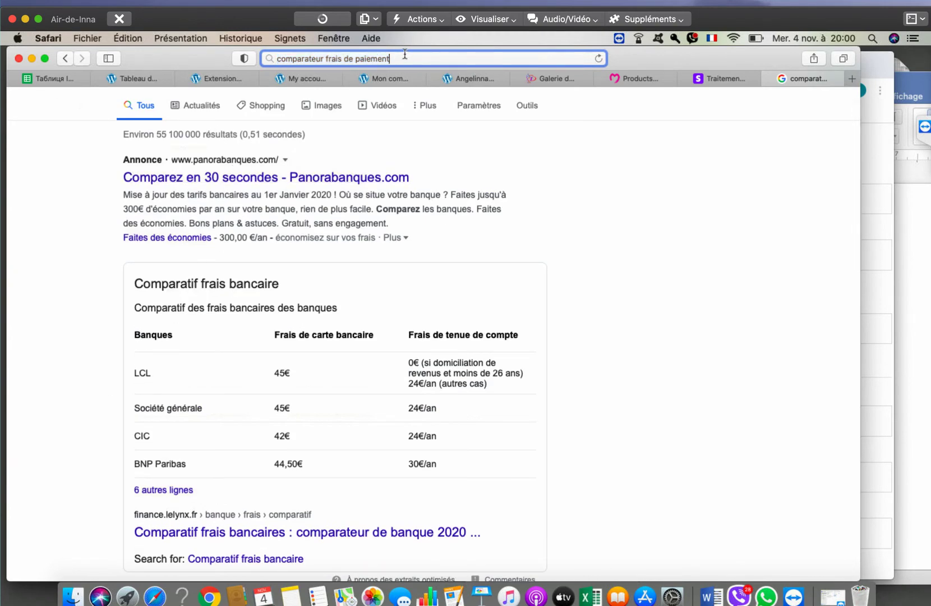
{"action": "type", "text": "bout"}
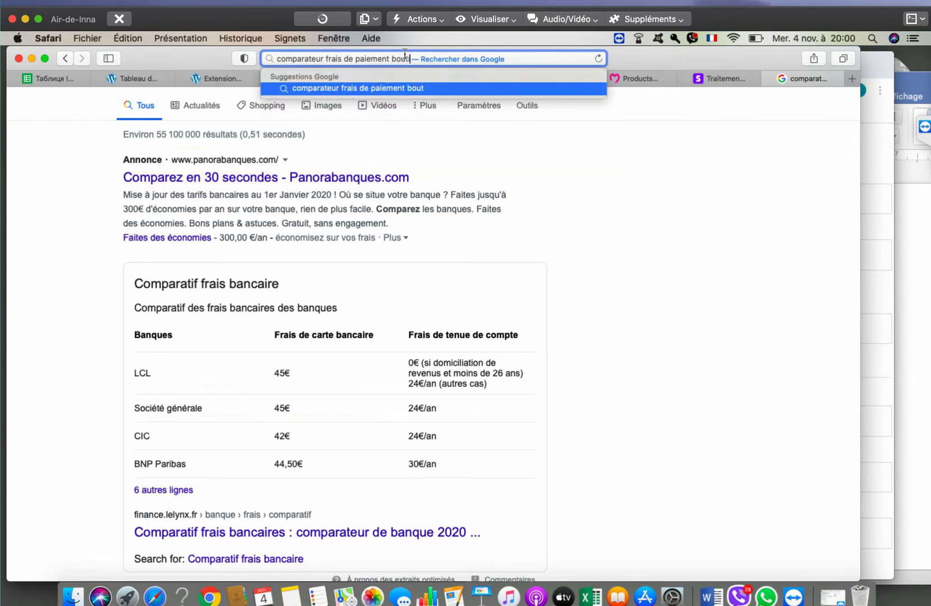
{"action": "type", "text": "ique en li"}
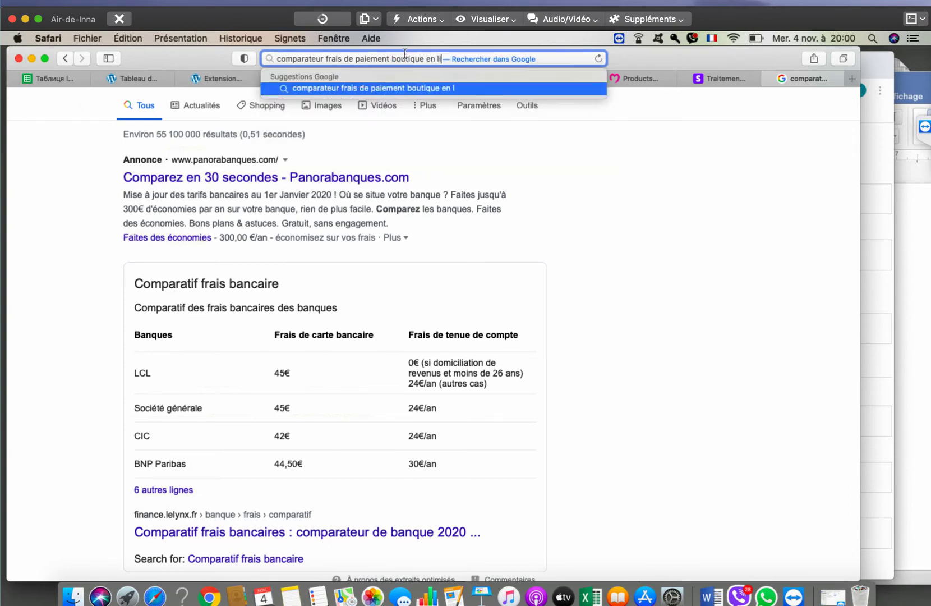
{"action": "type", "text": "gne"}
{"action": "key", "text": "Return"}
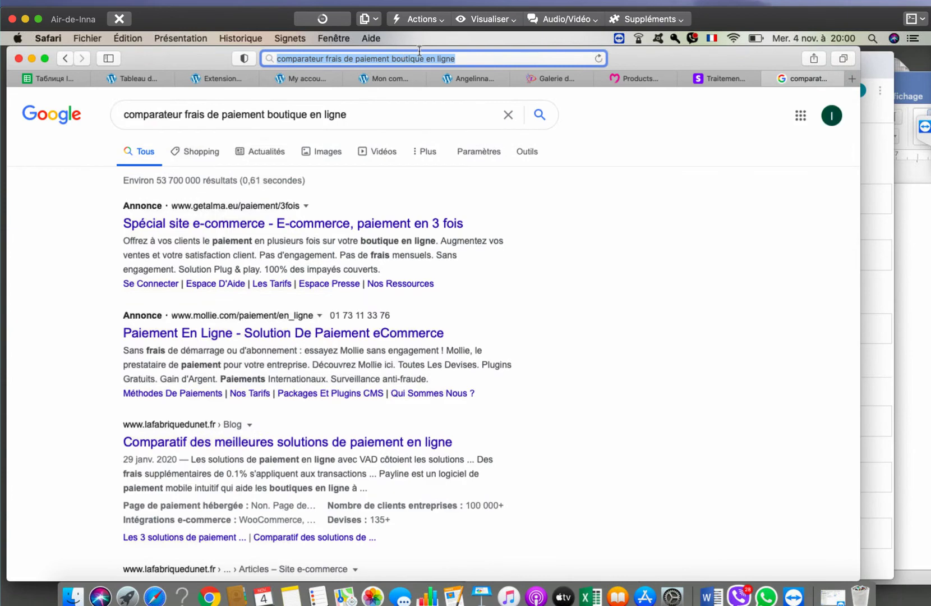
{"action": "scroll", "coordinate": [142, 344], "scroll_direction": "down", "scroll_amount": 3}
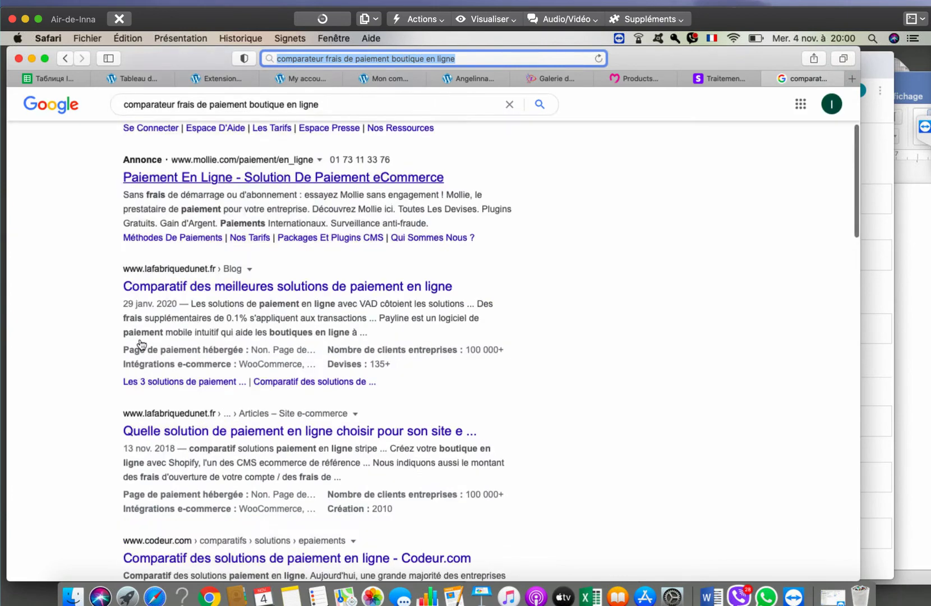
- Open La Fabrique du Net's 'Quelle solution de paiement' article and close the cost-estimate popup
{"action": "left_click", "coordinate": [257, 431]}
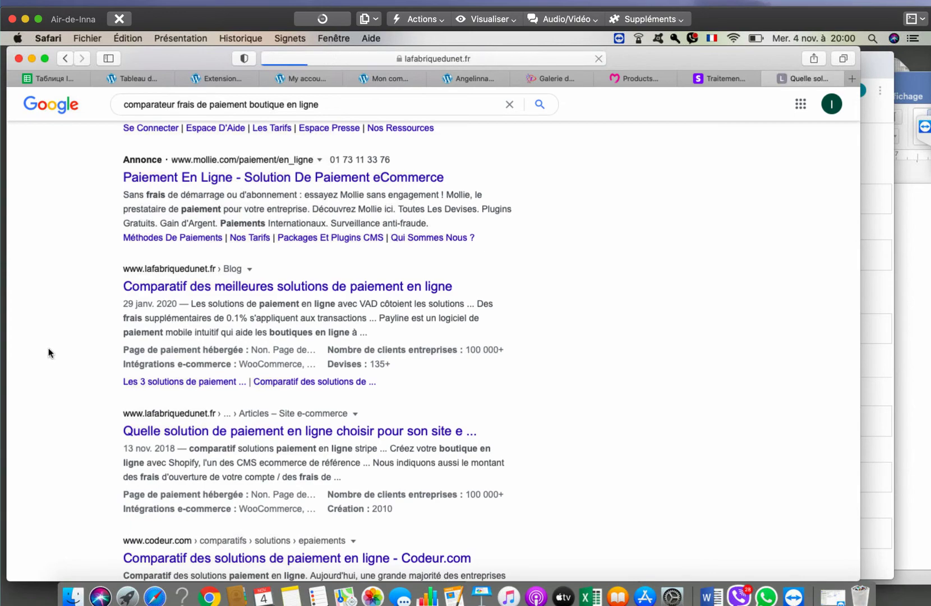
{"action": "scroll", "coordinate": [80, 352], "scroll_direction": "down", "scroll_amount": 5}
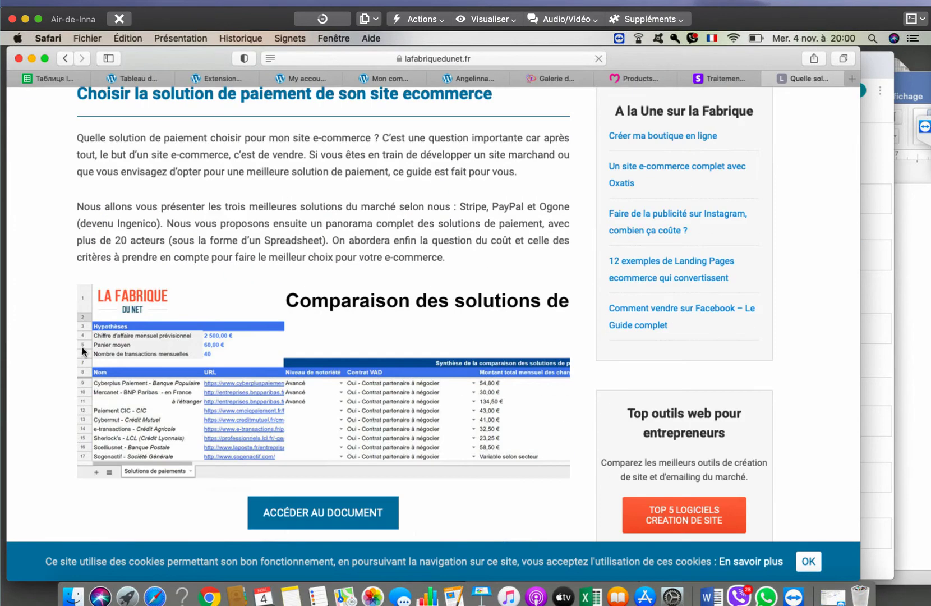
{"action": "scroll", "coordinate": [82, 350], "scroll_direction": "down", "scroll_amount": 5}
{"action": "scroll", "coordinate": [83, 350], "scroll_direction": "down", "scroll_amount": 5}
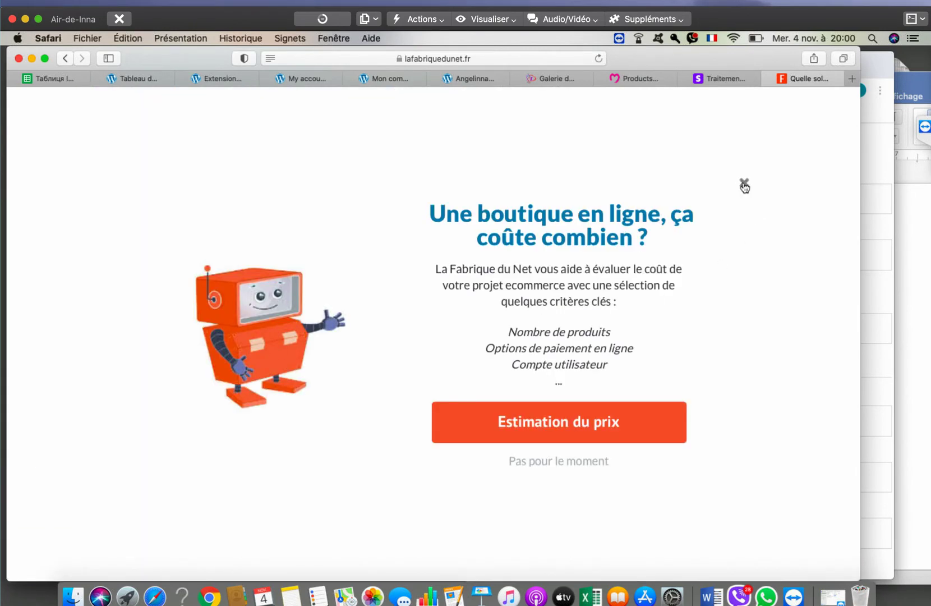
{"action": "left_click", "coordinate": [743, 185]}
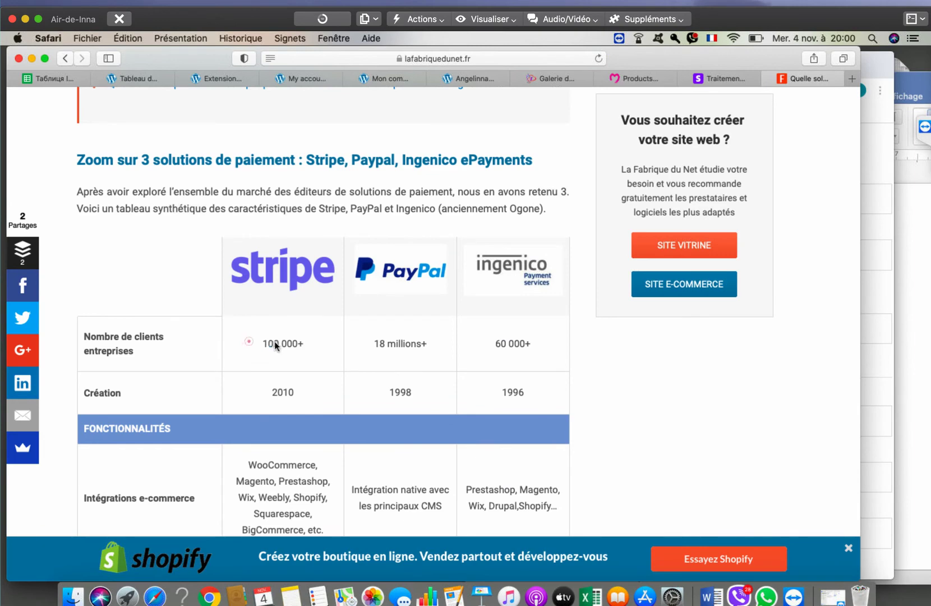
- Highlight Stripe's 100 000 business clients and its 2,9% non-European card fee in the table
{"action": "left_click_drag", "start_coordinate": [263, 344], "coordinate": [296, 341]}
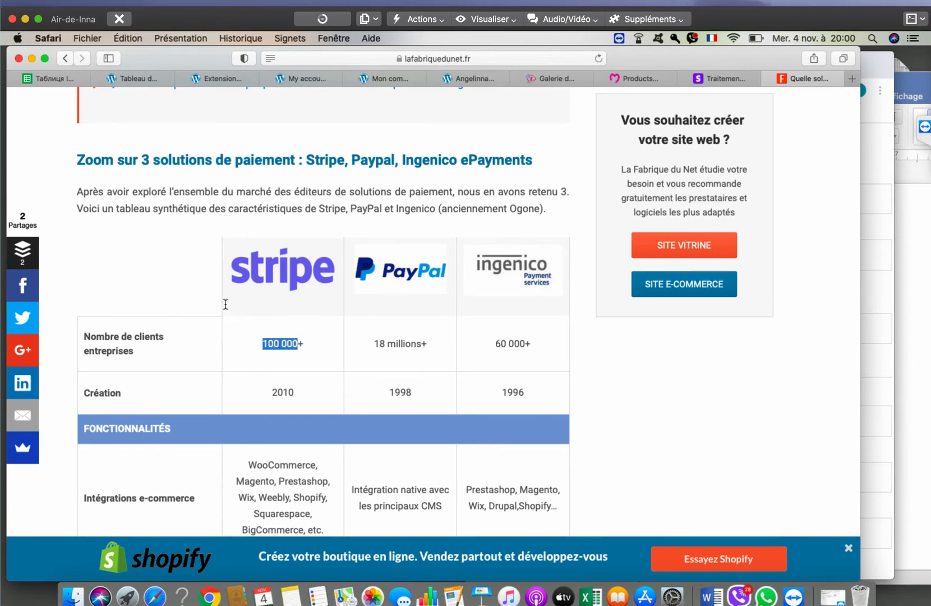
{"action": "scroll", "coordinate": [225, 304], "scroll_direction": "down", "scroll_amount": 4}
{"action": "scroll", "coordinate": [226, 305], "scroll_direction": "down", "scroll_amount": 8}
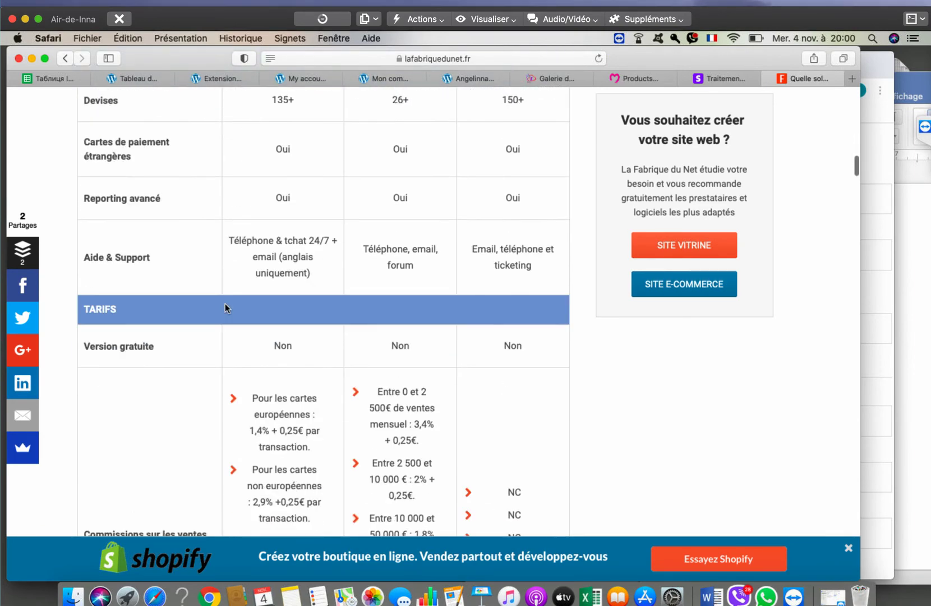
{"action": "scroll", "coordinate": [225, 306], "scroll_direction": "down", "scroll_amount": 4}
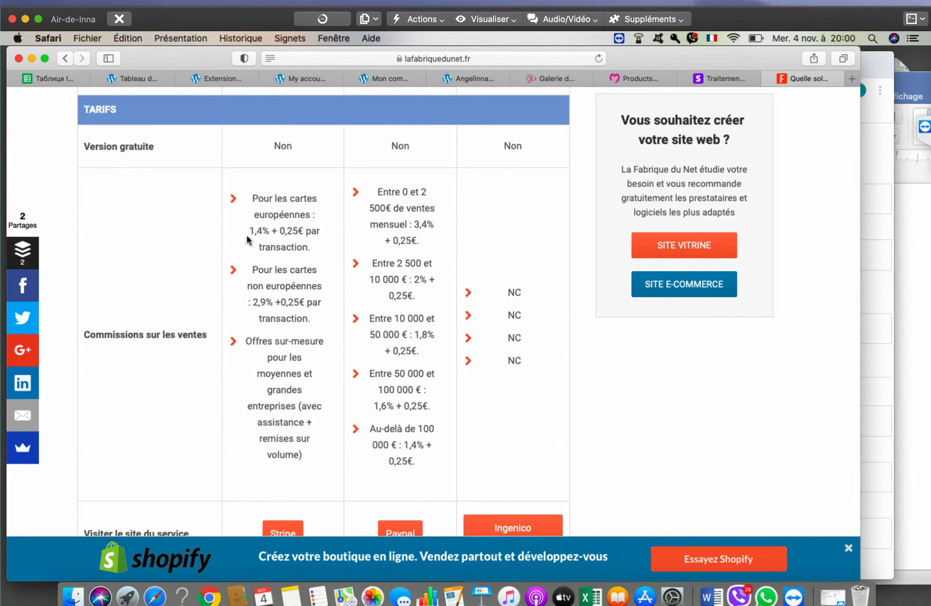
{"action": "mouse_move", "coordinate": [254, 299]}
{"action": "left_mouse_down"}
{"action": "mouse_move", "coordinate": [280, 299]}
{"action": "mouse_move", "coordinate": [247, 302]}
{"action": "mouse_move", "coordinate": [271, 296]}
{"action": "left_mouse_up"}
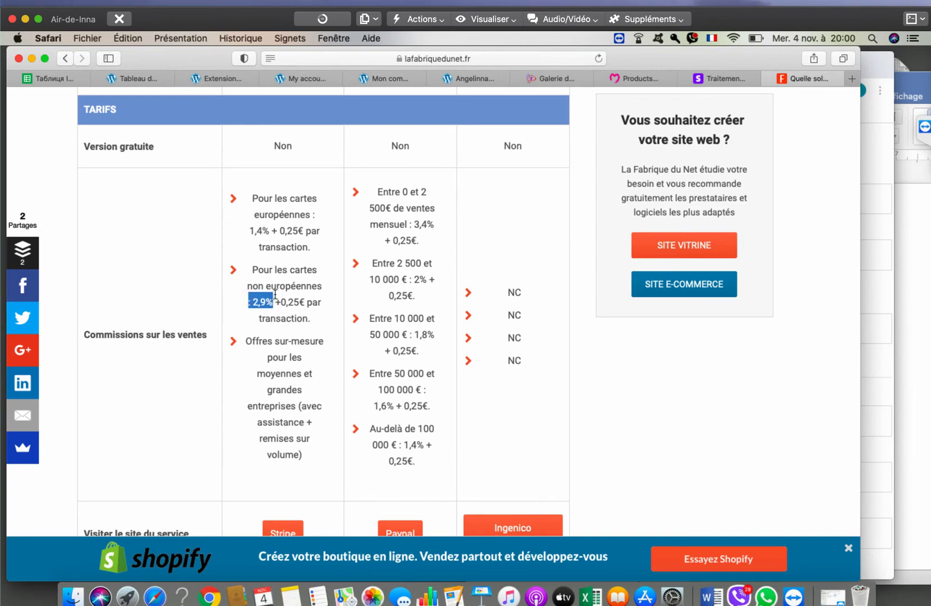